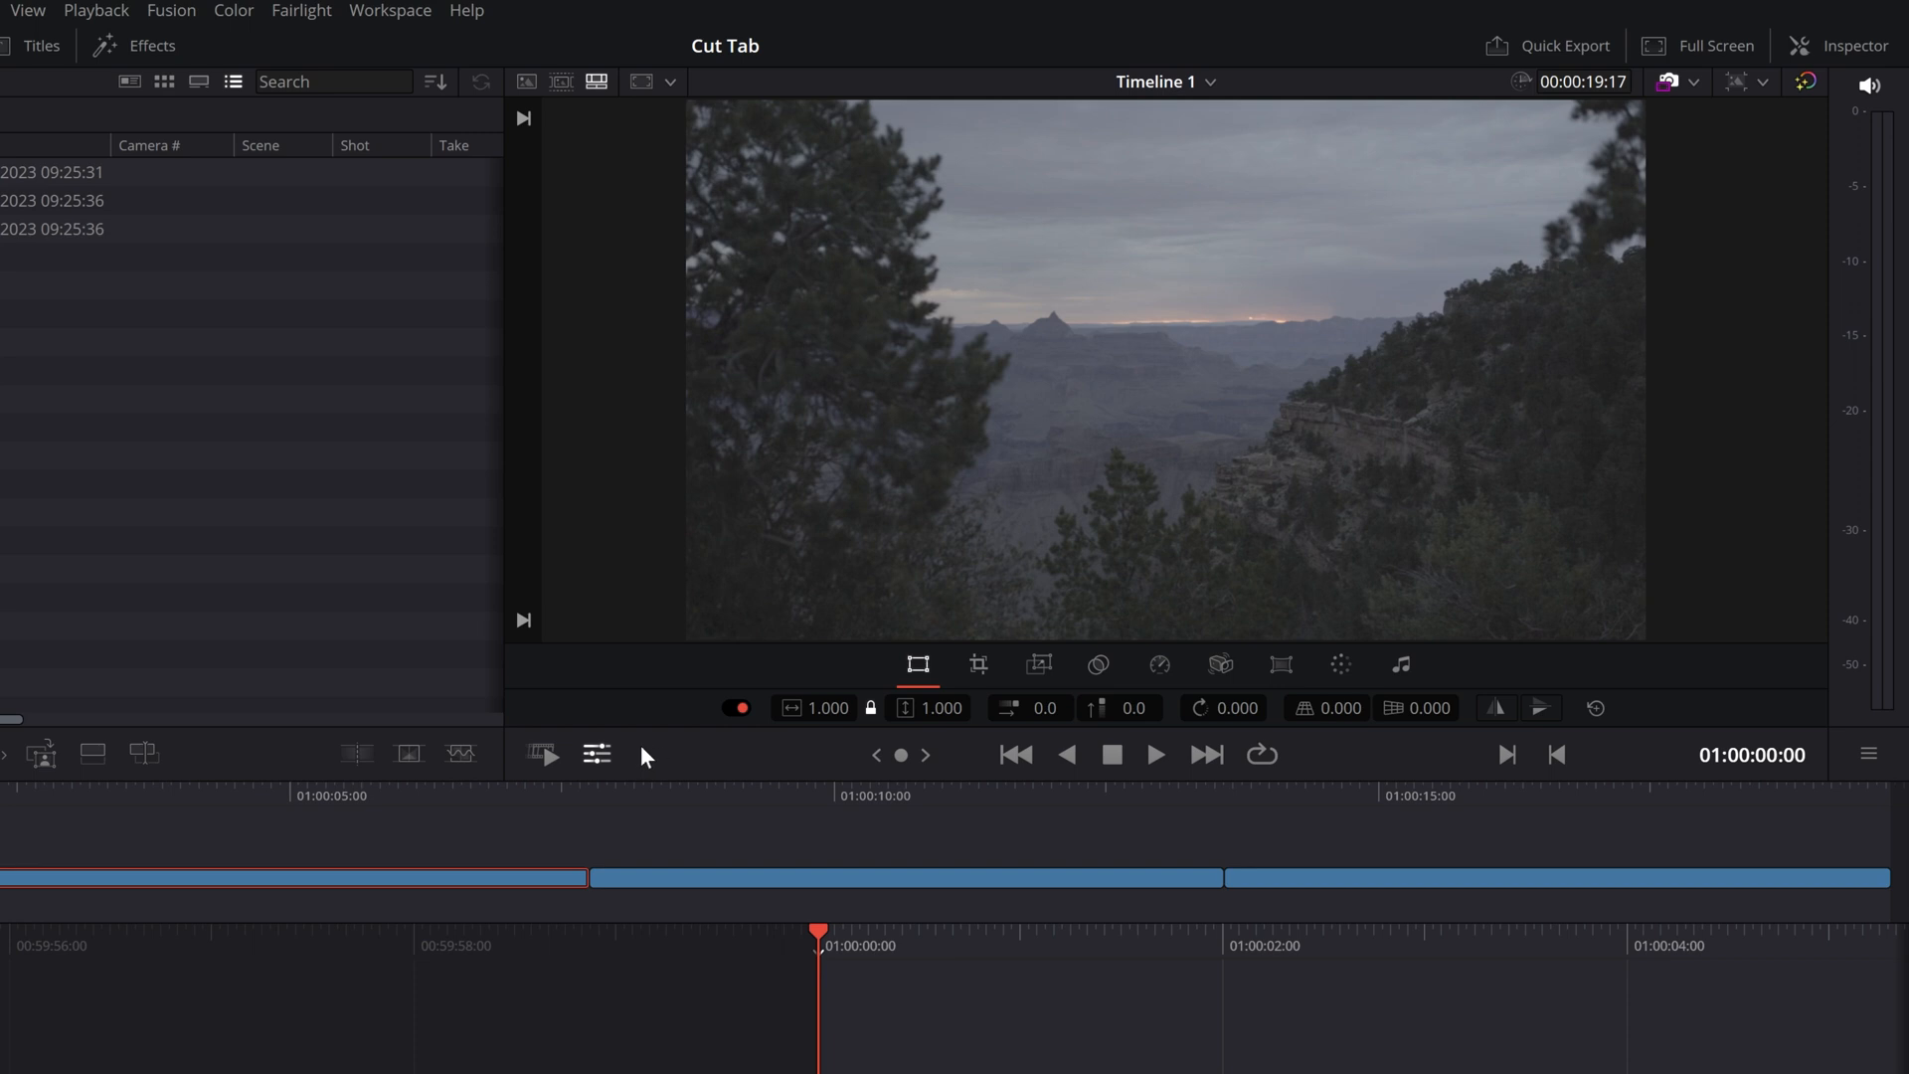
# Show the Transform controls and try narrowing and rotating the first clip with its viewer handles, undoing each change.
pyautogui.click(920, 669)
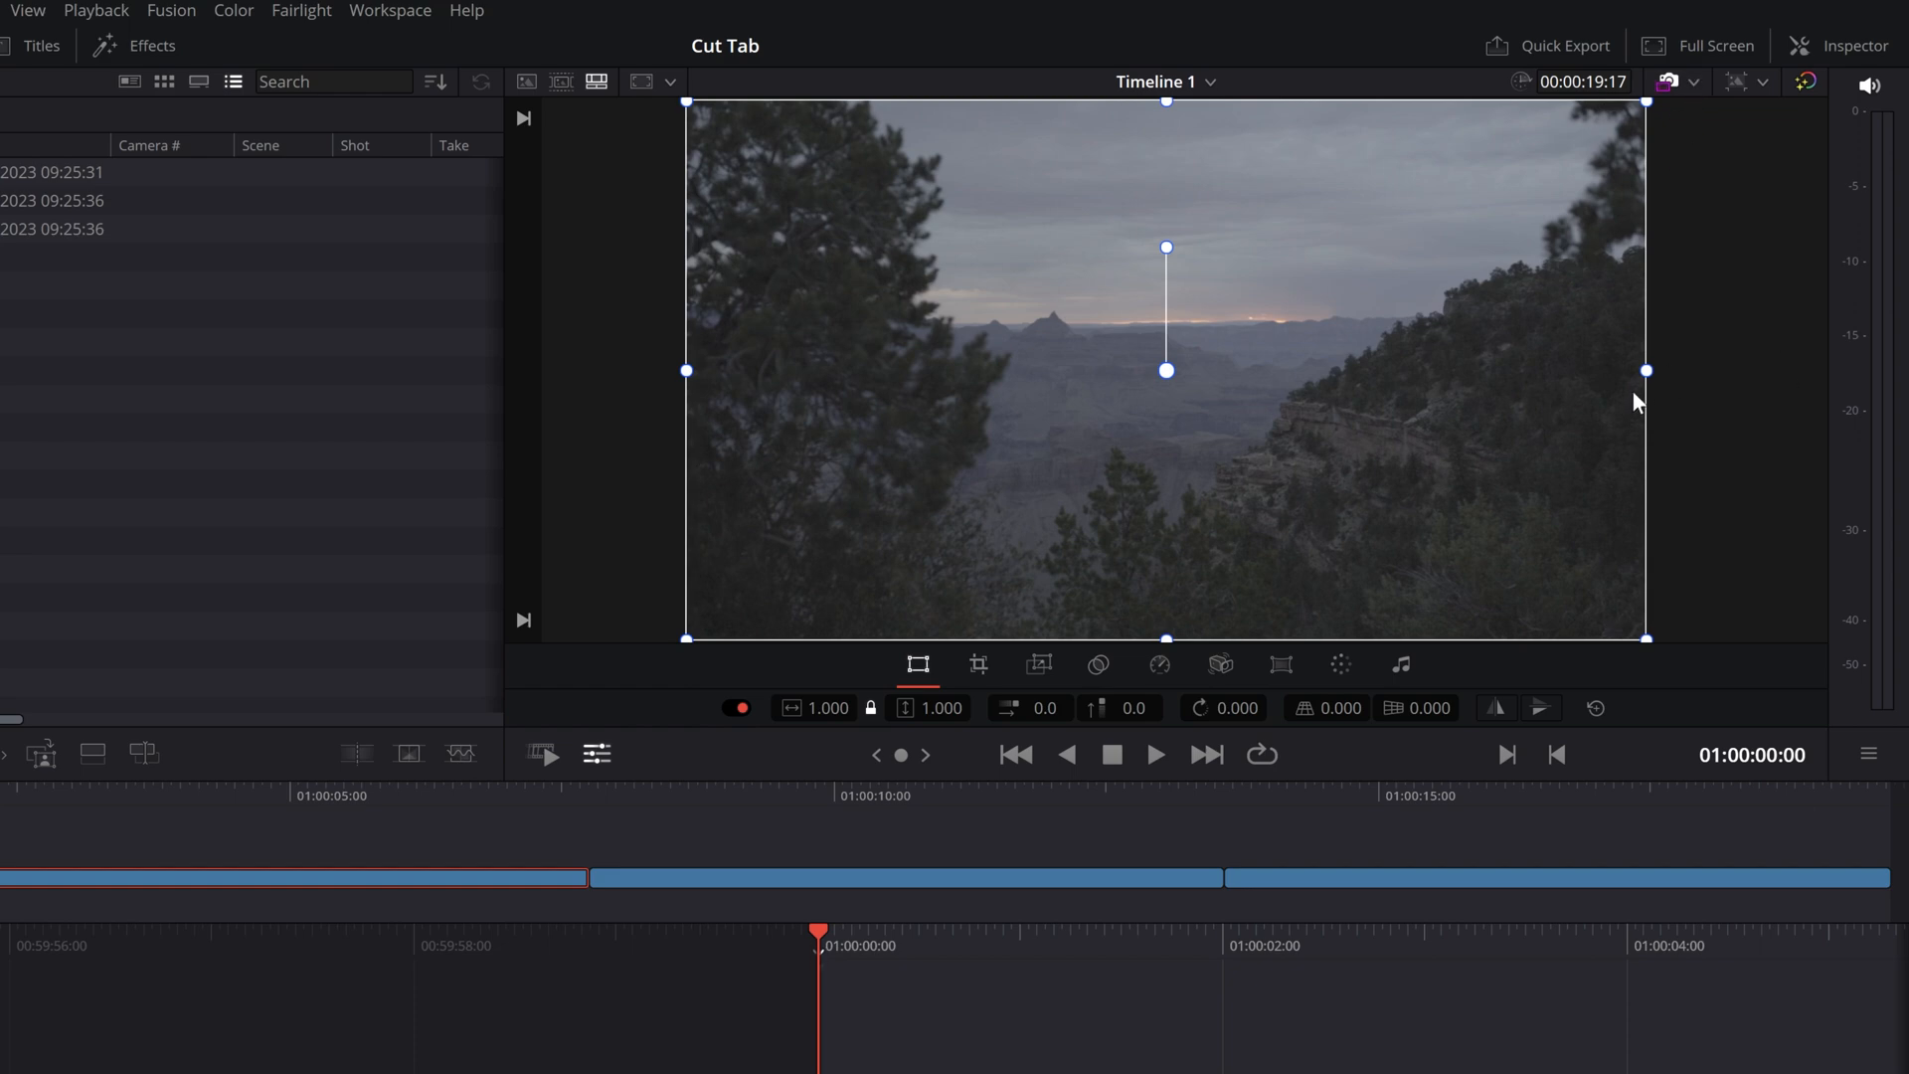
pyautogui.moveTo(1647, 374); pyautogui.dragTo(1417, 386)
pyautogui.hotkey('ctrl', 'z')
pyautogui.moveTo(1167, 247); pyautogui.dragTo(1198, 360)
pyautogui.hotkey('ctrl', 'z')
# Try resizing the clip from its corner and edge handles in the viewer, undoing each change.
pyautogui.moveTo(1647, 94); pyautogui.dragTo(1554, 278)
pyautogui.hotkey('ctrl', 'z')
pyautogui.moveTo(683, 371); pyautogui.dragTo(518, 379)
pyautogui.hotkey('ctrl', 'z')
pyautogui.moveTo(1166, 103); pyautogui.dragTo(1173, 247)
pyautogui.hotkey('ctrl', 'z')
pyautogui.hotkey('ctrl', 'z')
pyautogui.moveTo(1647, 104); pyautogui.dragTo(1307, 250)
pyautogui.hotkey('ctrl', 'z')
# Try scaling the clip's zoom width and height linked and unlinked, undo the changes and relink the two values.
pyautogui.moveTo(803, 712); pyautogui.dragTo(901, 718)
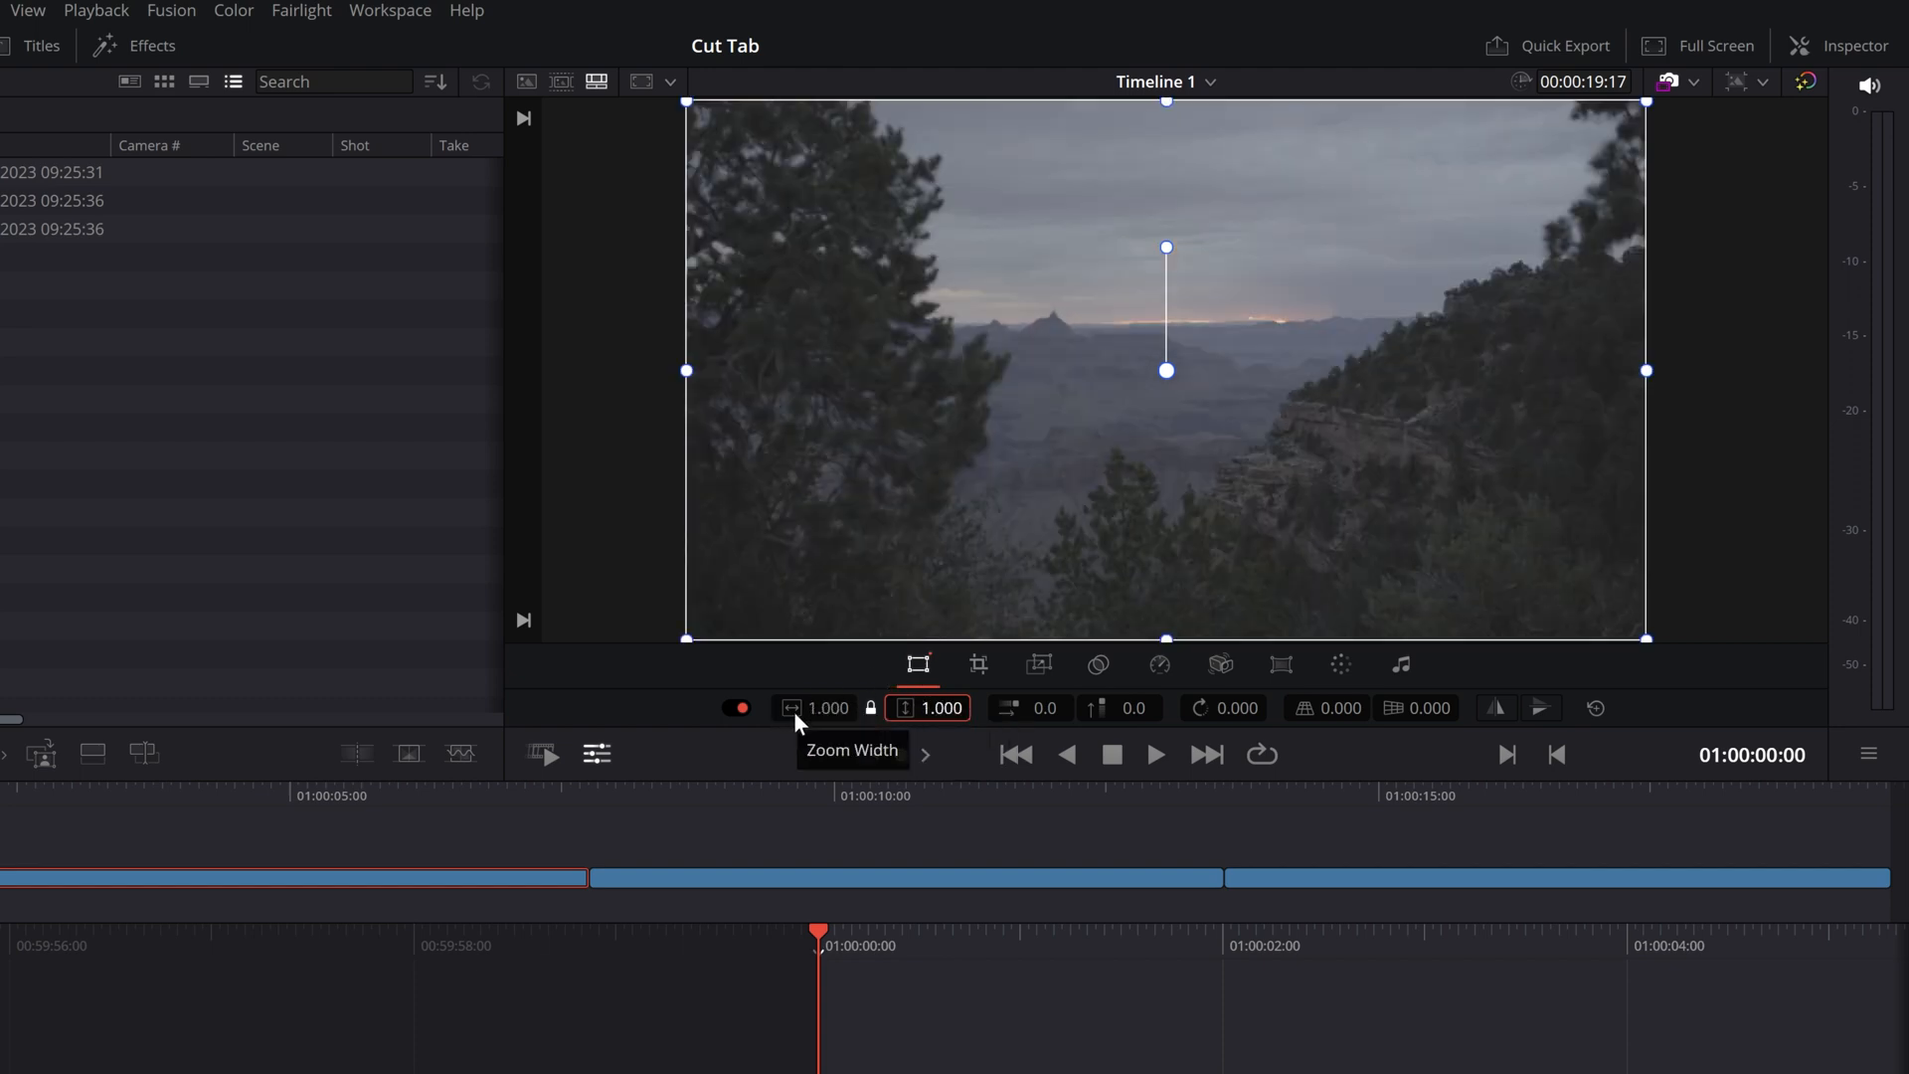
pyautogui.click(871, 710)
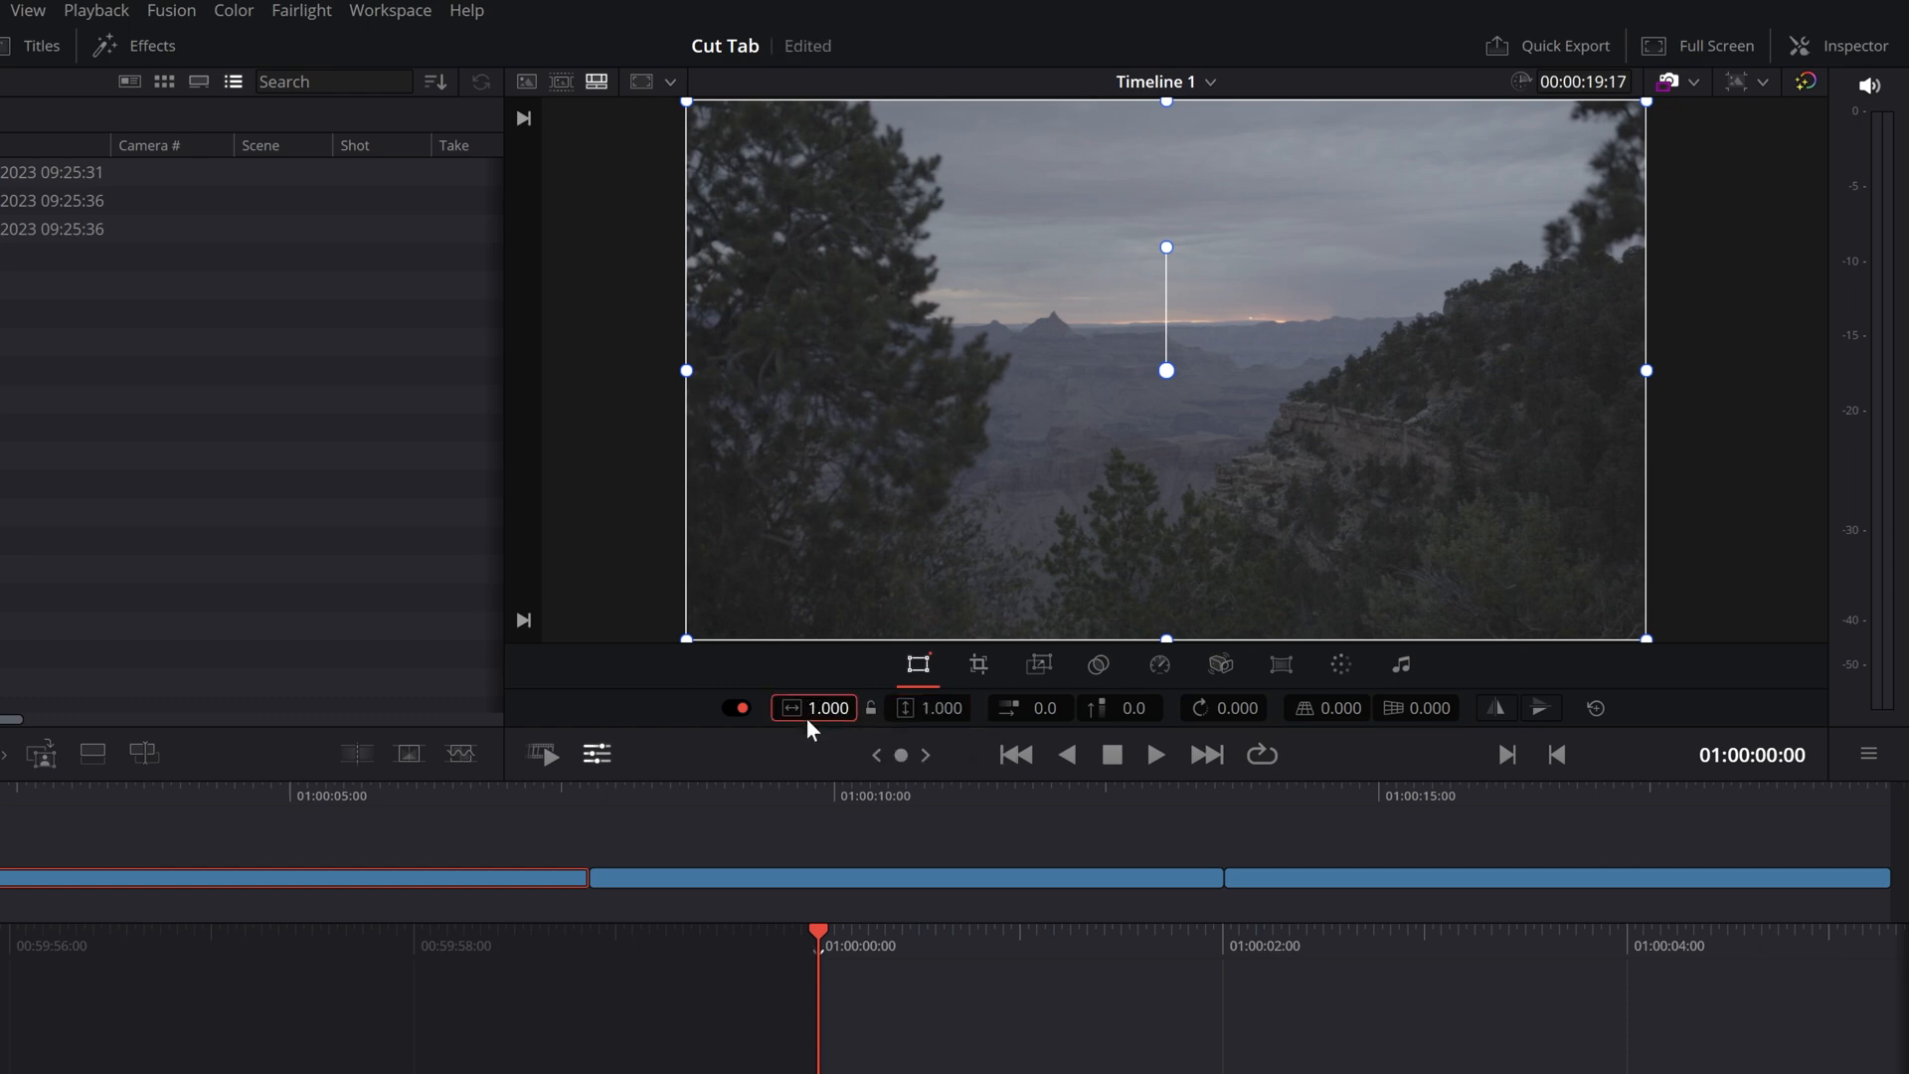
pyautogui.hotkey('ctrl', 'z')
pyautogui.moveTo(813, 708); pyautogui.dragTo(858, 709)
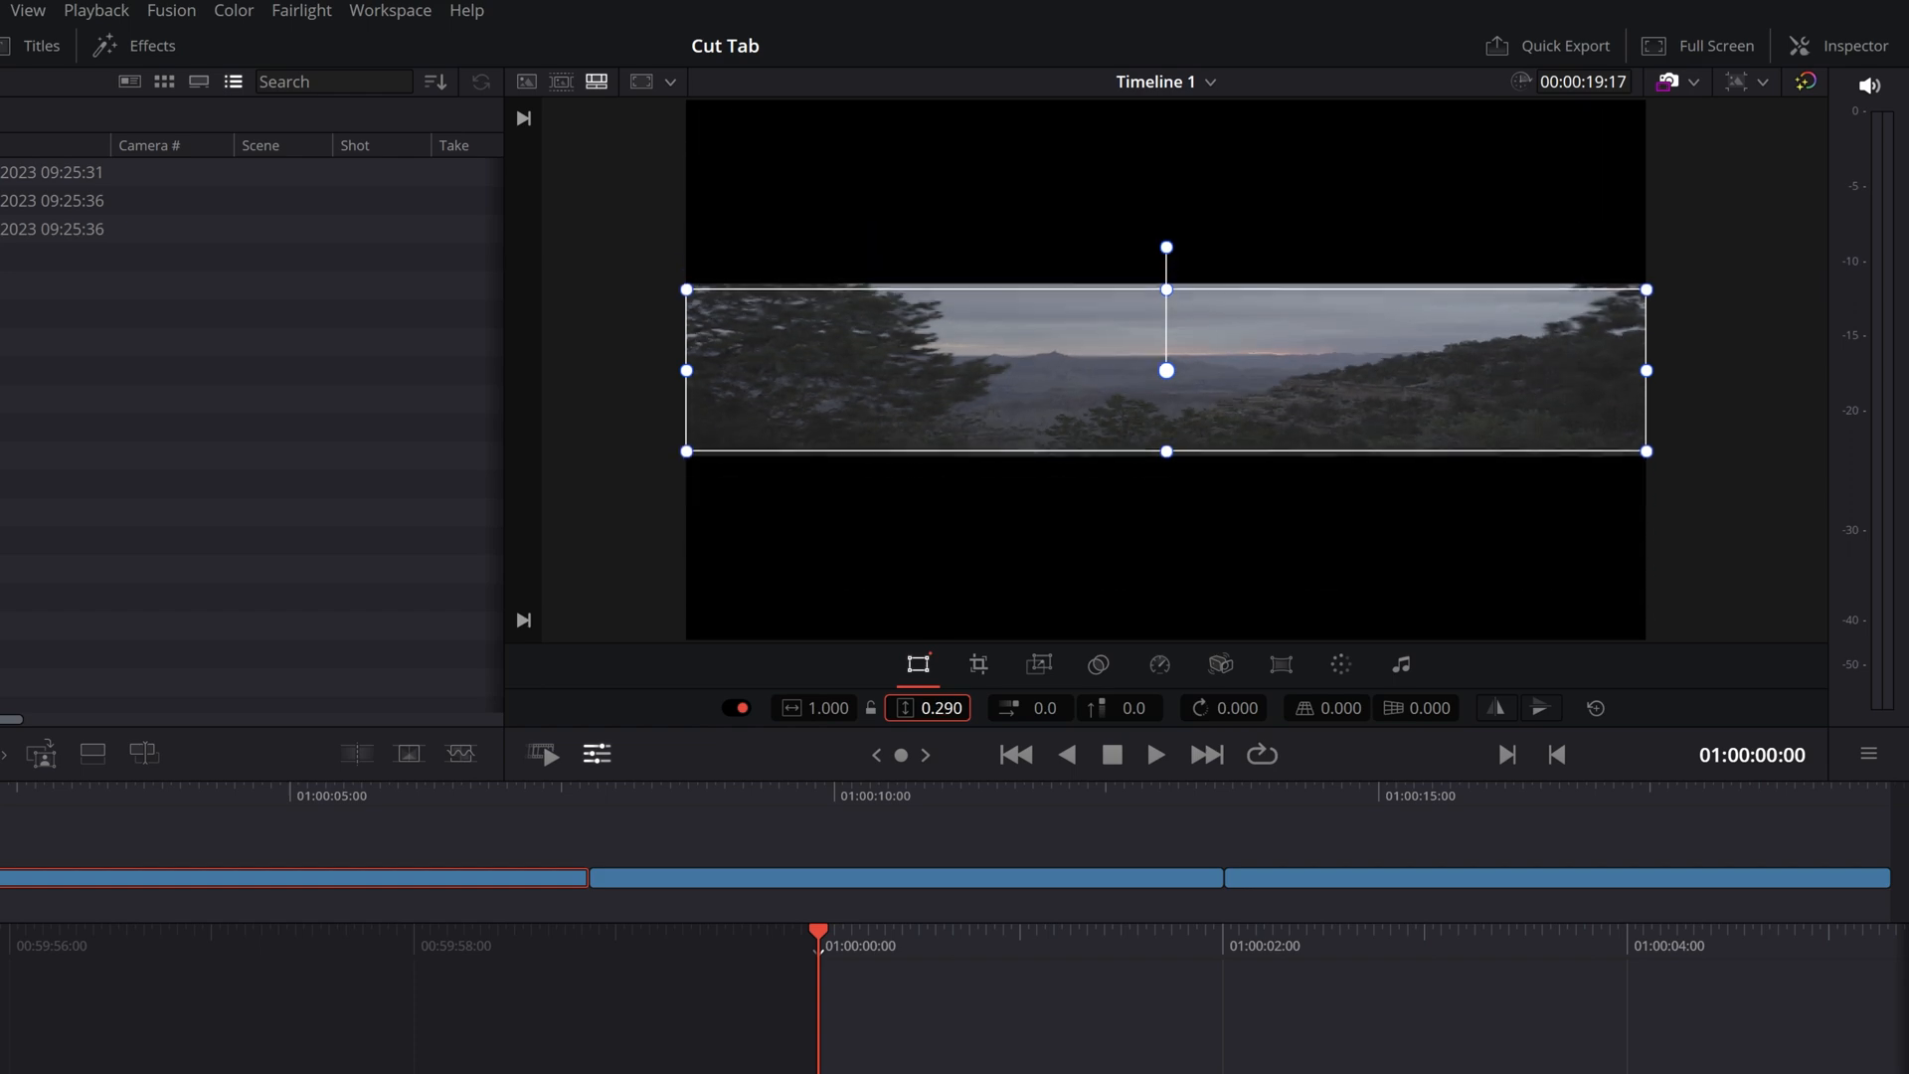
pyautogui.hotkey('ctrl', 'z')
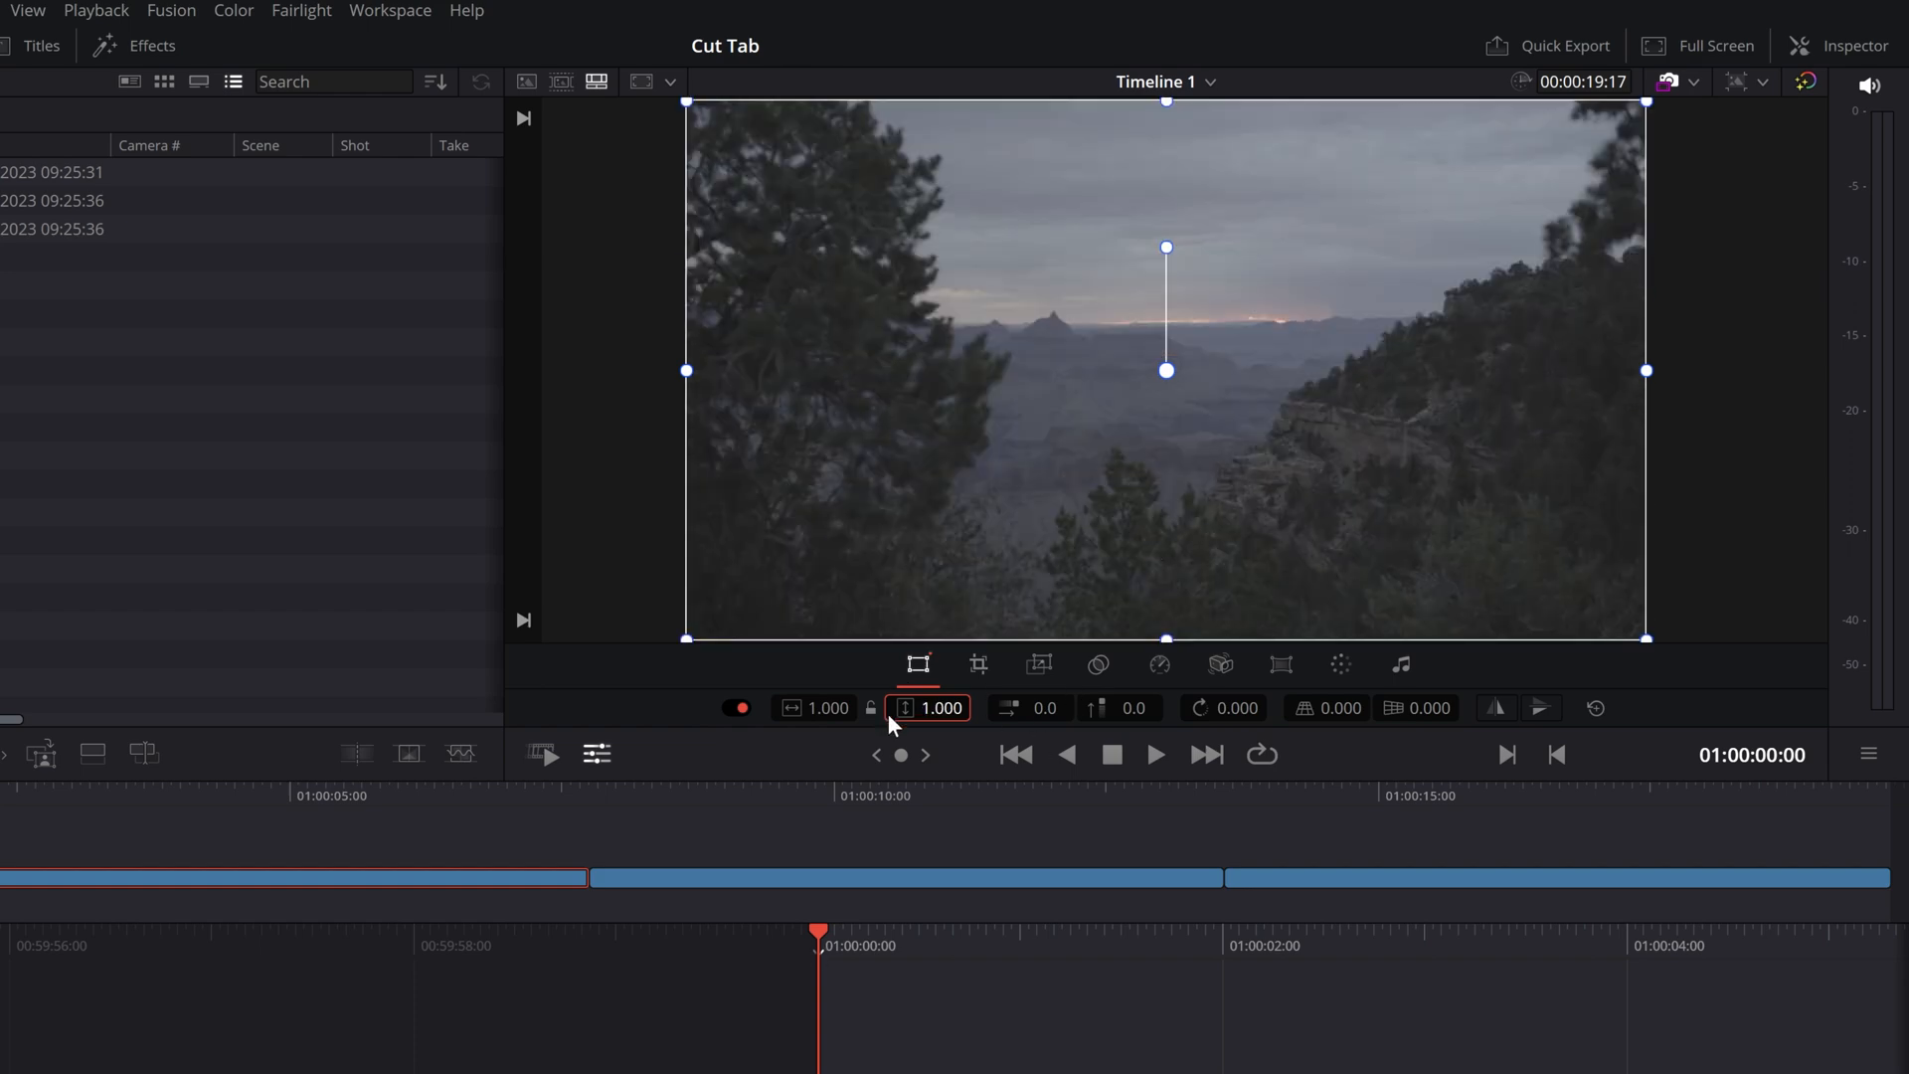
pyautogui.click(871, 708)
# Try shifting the clip horizontally and about -230 vertically with the position values, undoing each move.
pyautogui.moveTo(1028, 710); pyautogui.dragTo(843, 710)
pyautogui.hotkey('ctrl', 'z')
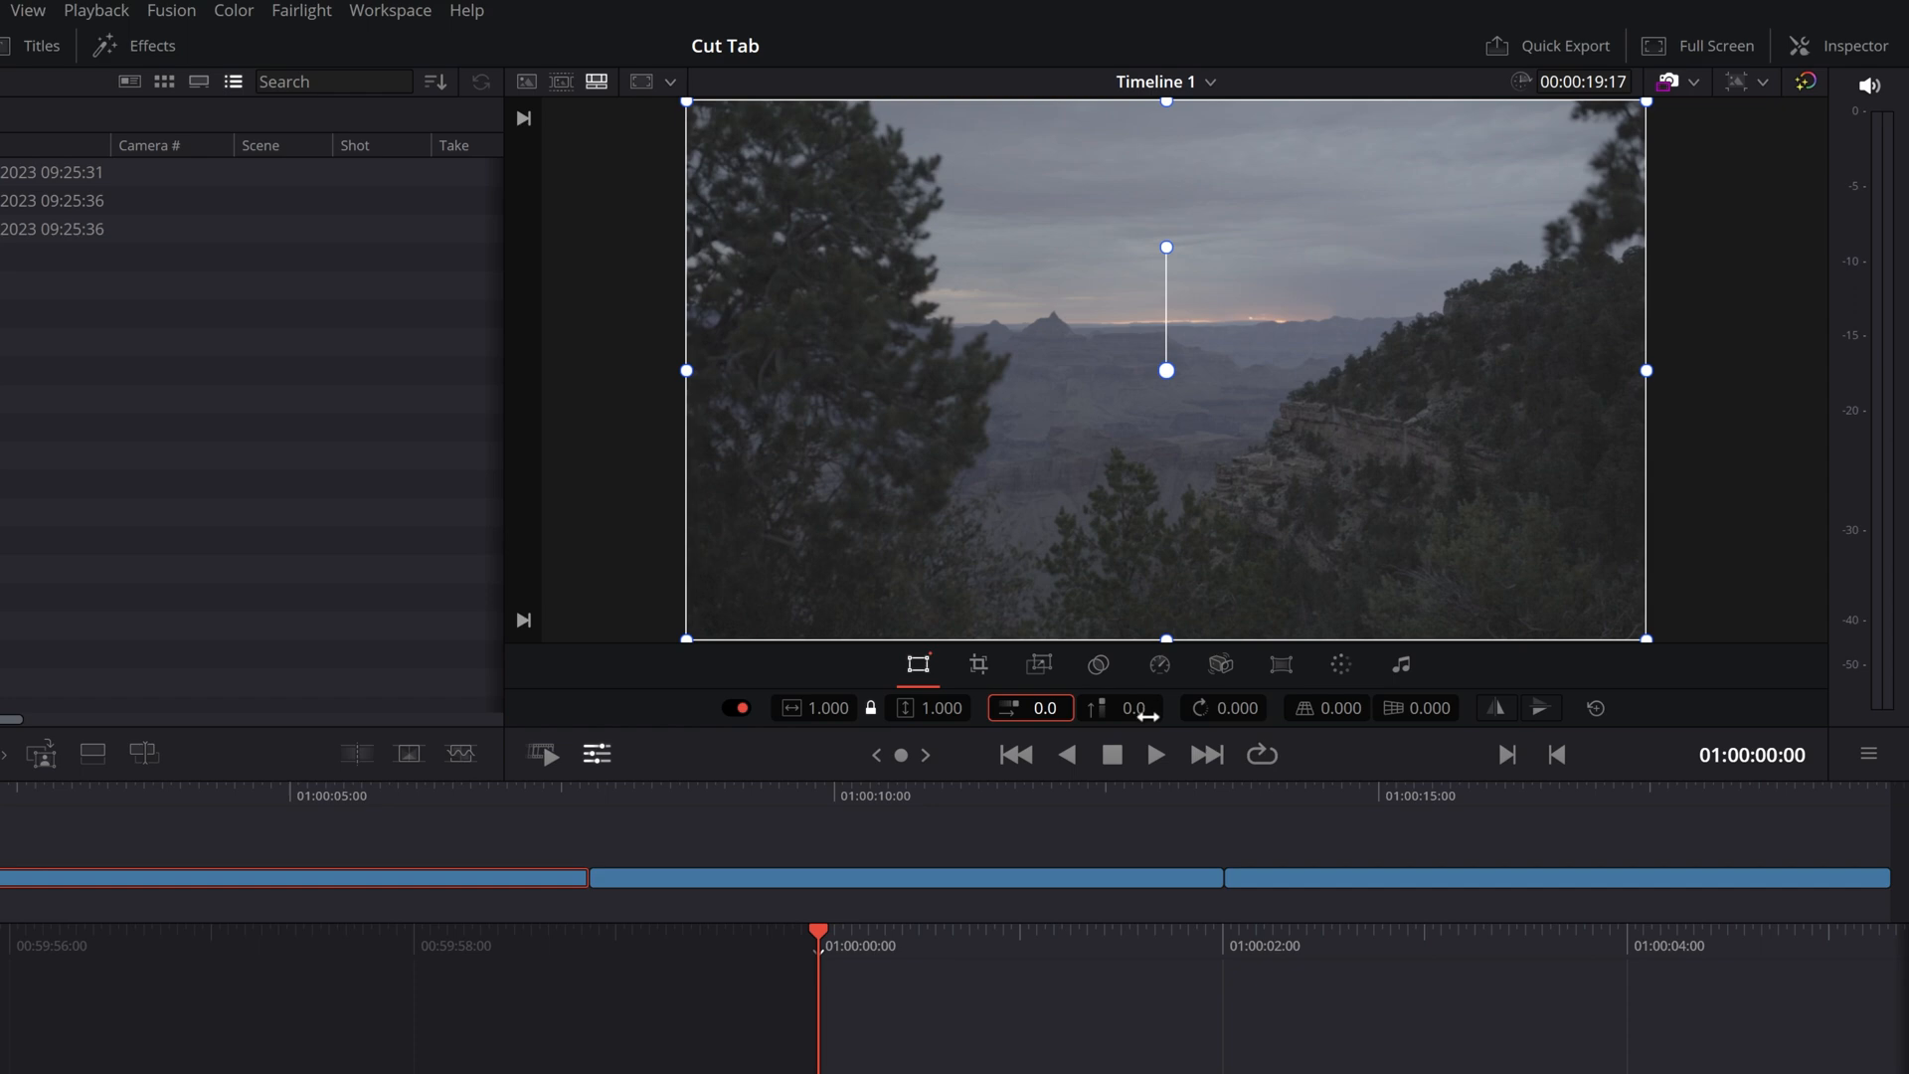
pyautogui.moveTo(1144, 710); pyautogui.dragTo(915, 710)
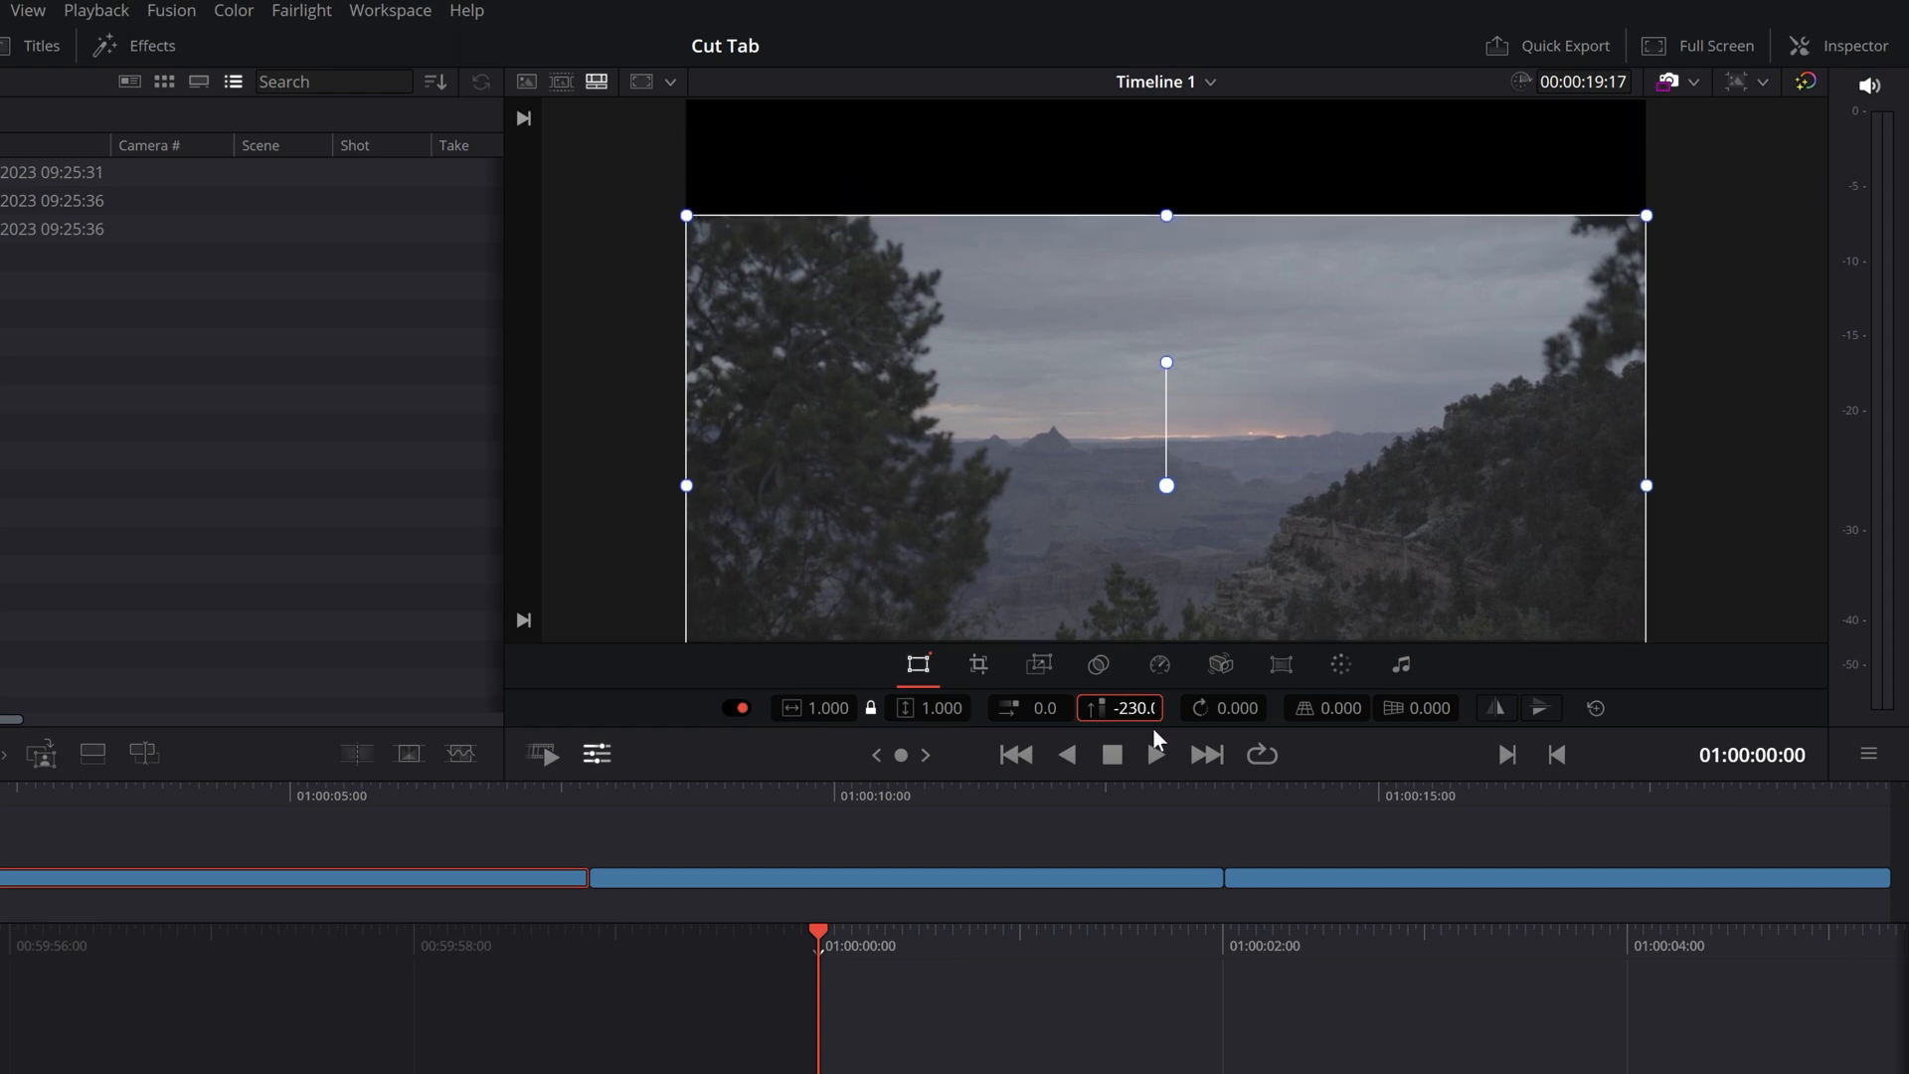
pyautogui.hotkey('ctrl', 'z')
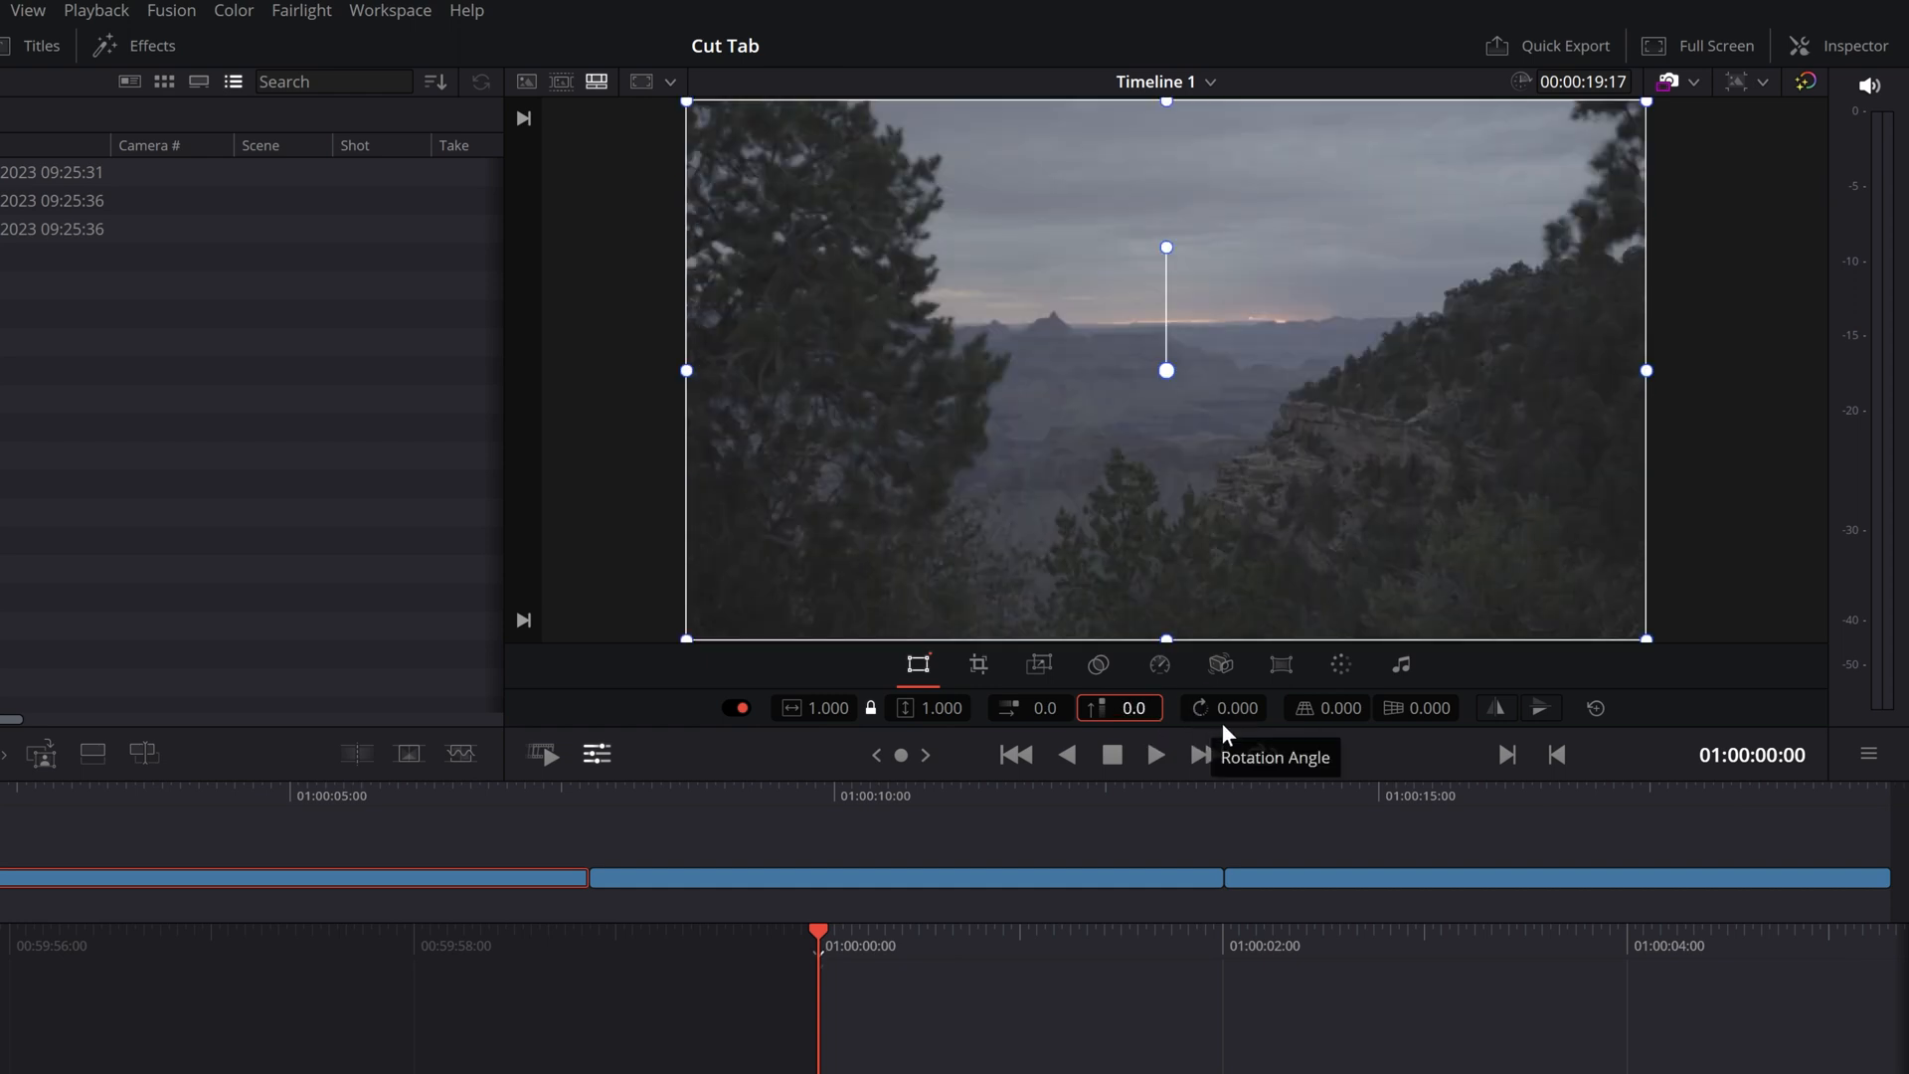
# Try changing the clip's rotation angle and undo the rotation.
pyautogui.click(1217, 710)
pyautogui.moveTo(1217, 710); pyautogui.dragTo(1089, 710)
pyautogui.hotkey('ctrl', 'z')
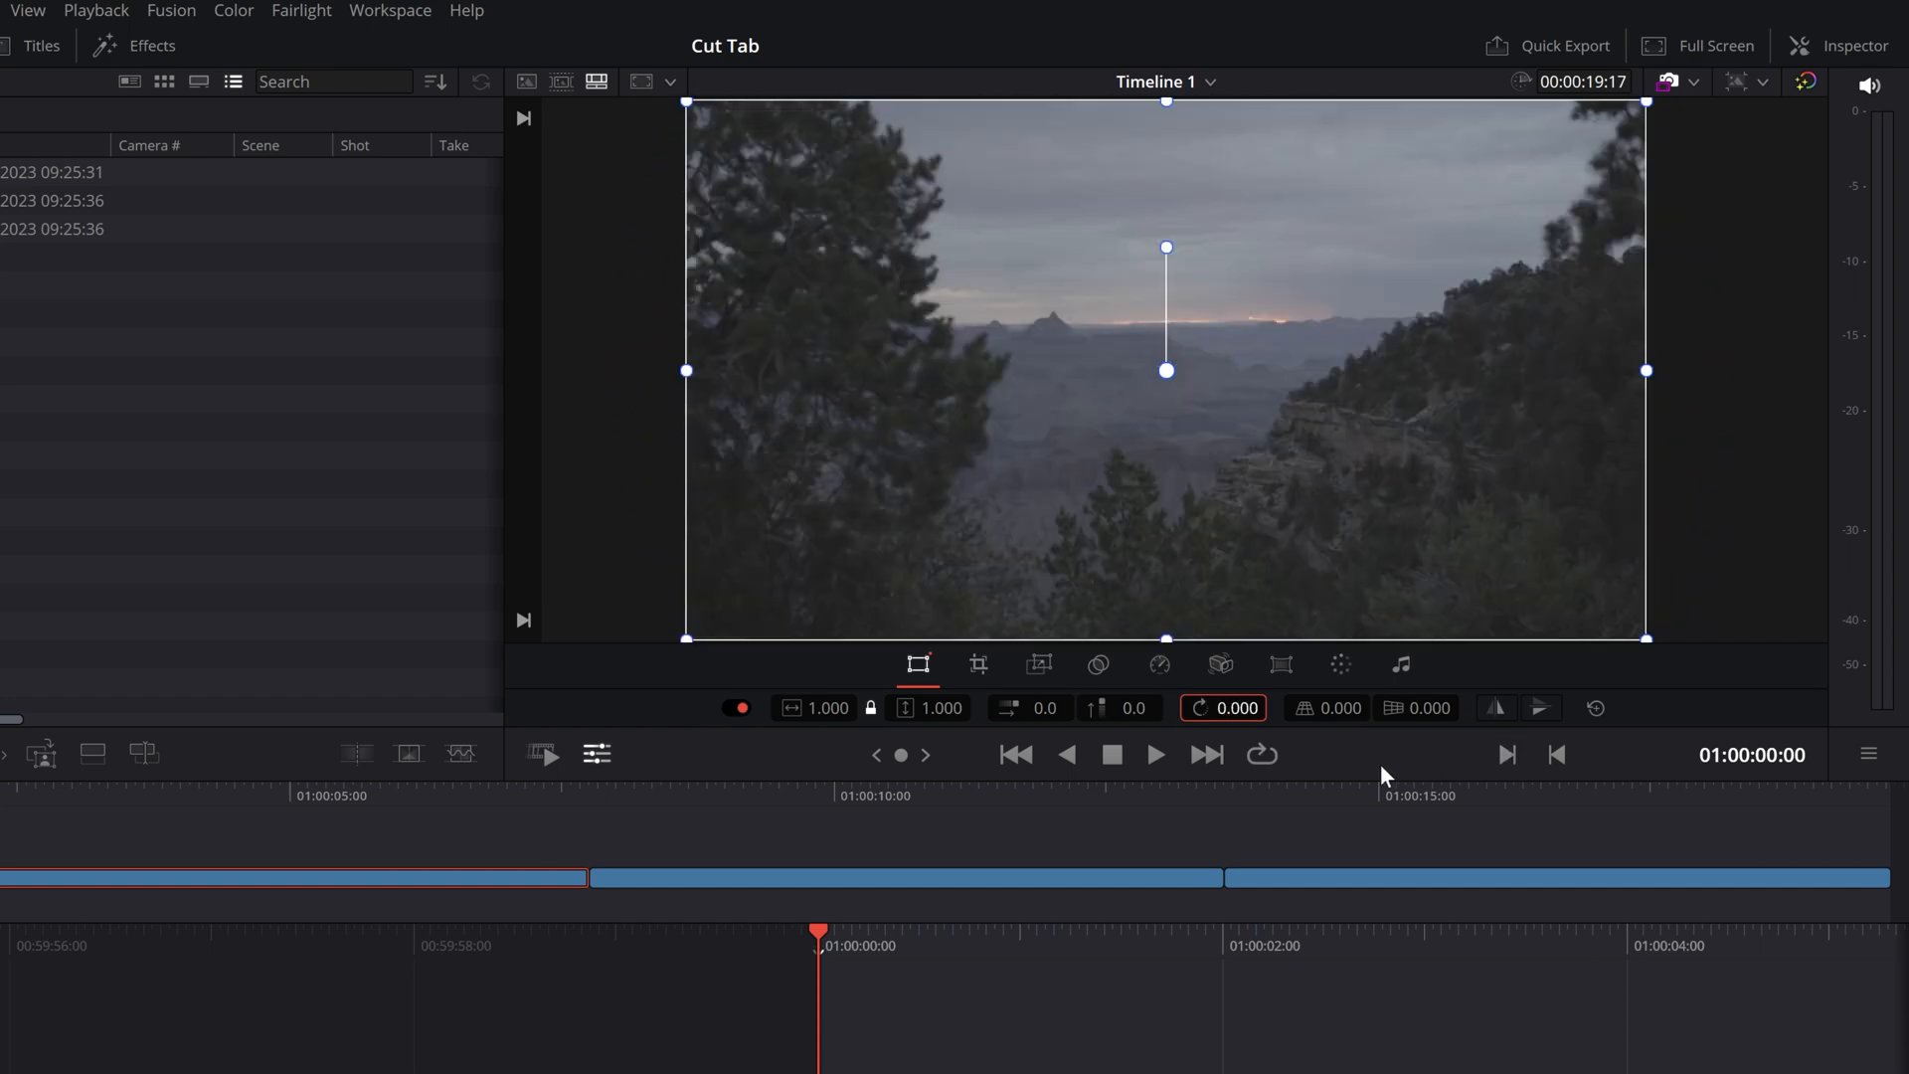
# Try tilting the clip with a pitch of 0.505 and a yaw of about -0.34, reverting each value.
pyautogui.moveTo(1334, 717)
pyautogui.mouseDown()
pyautogui.moveTo(1393, 717)
pyautogui.moveTo(1293, 717)
pyautogui.moveTo(1360, 717)
pyautogui.mouseUp()
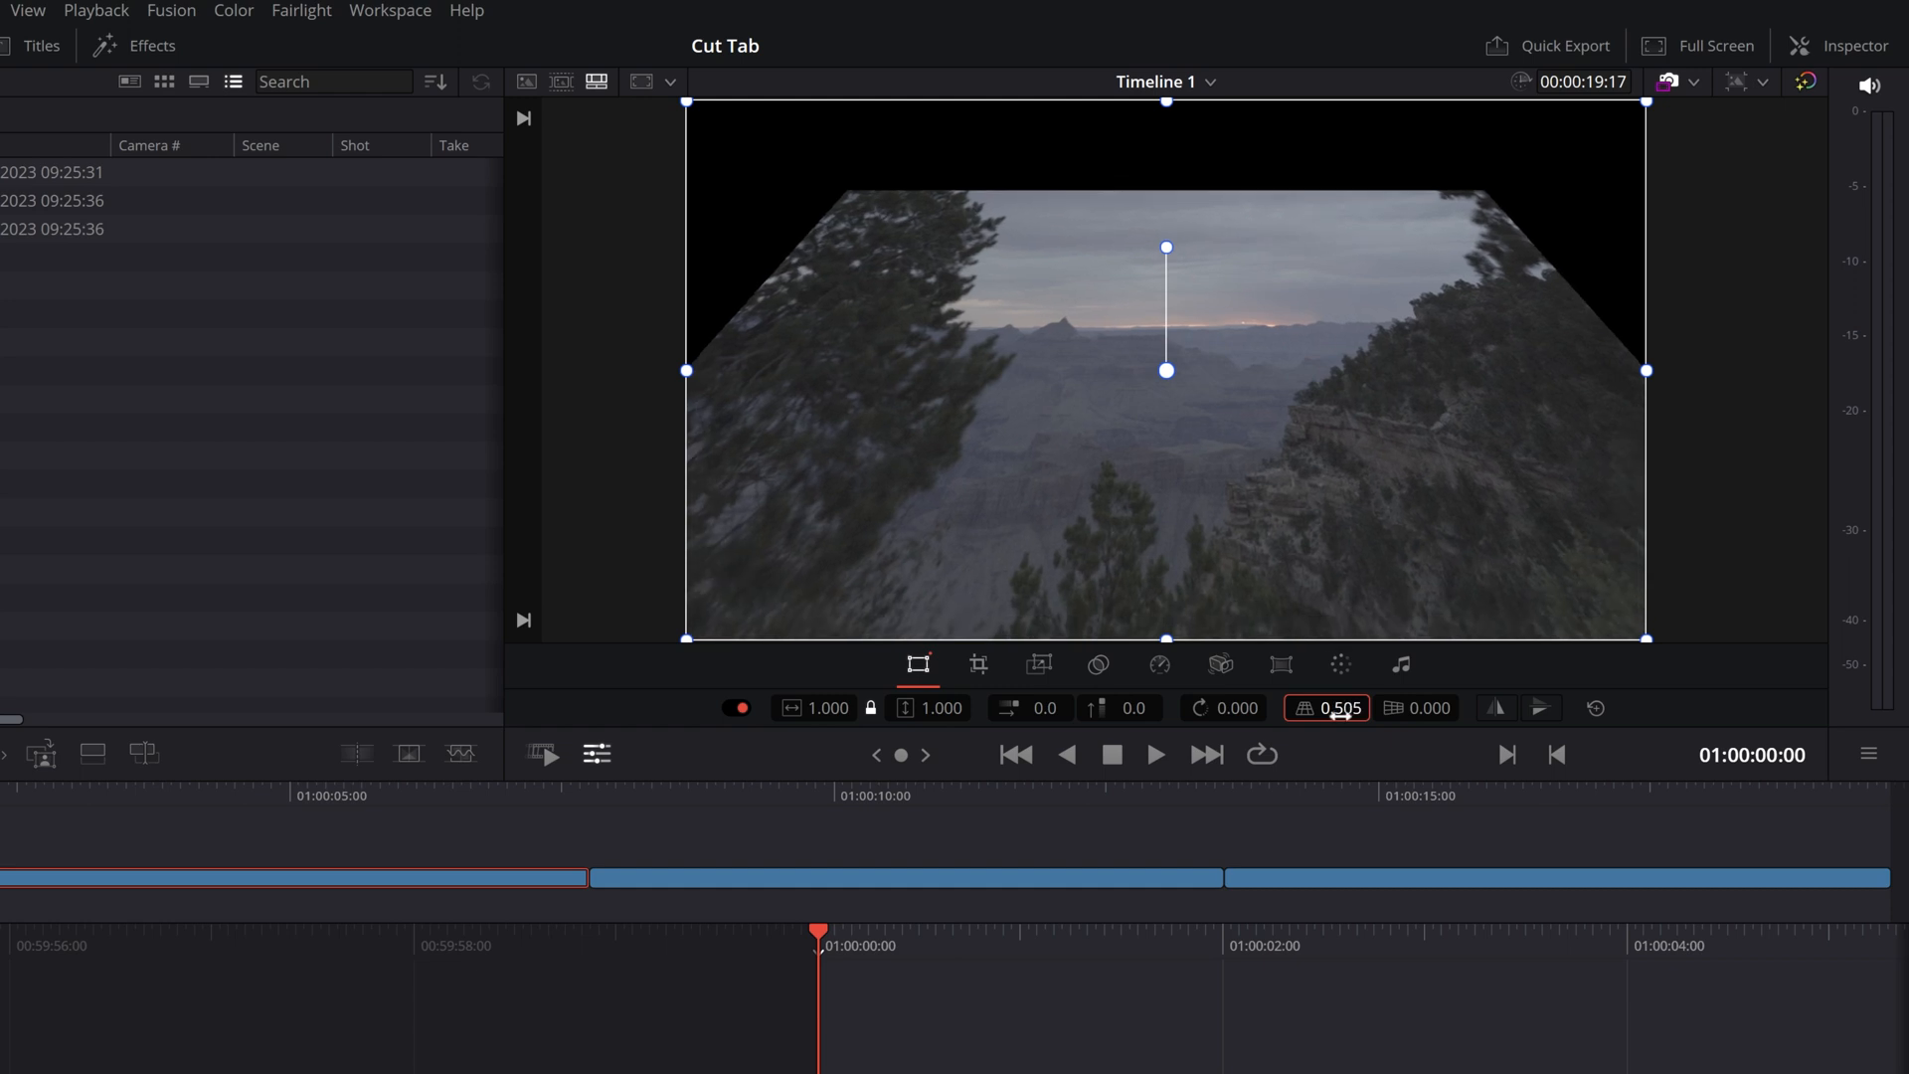
pyautogui.hotkey('ctrl', 'z')
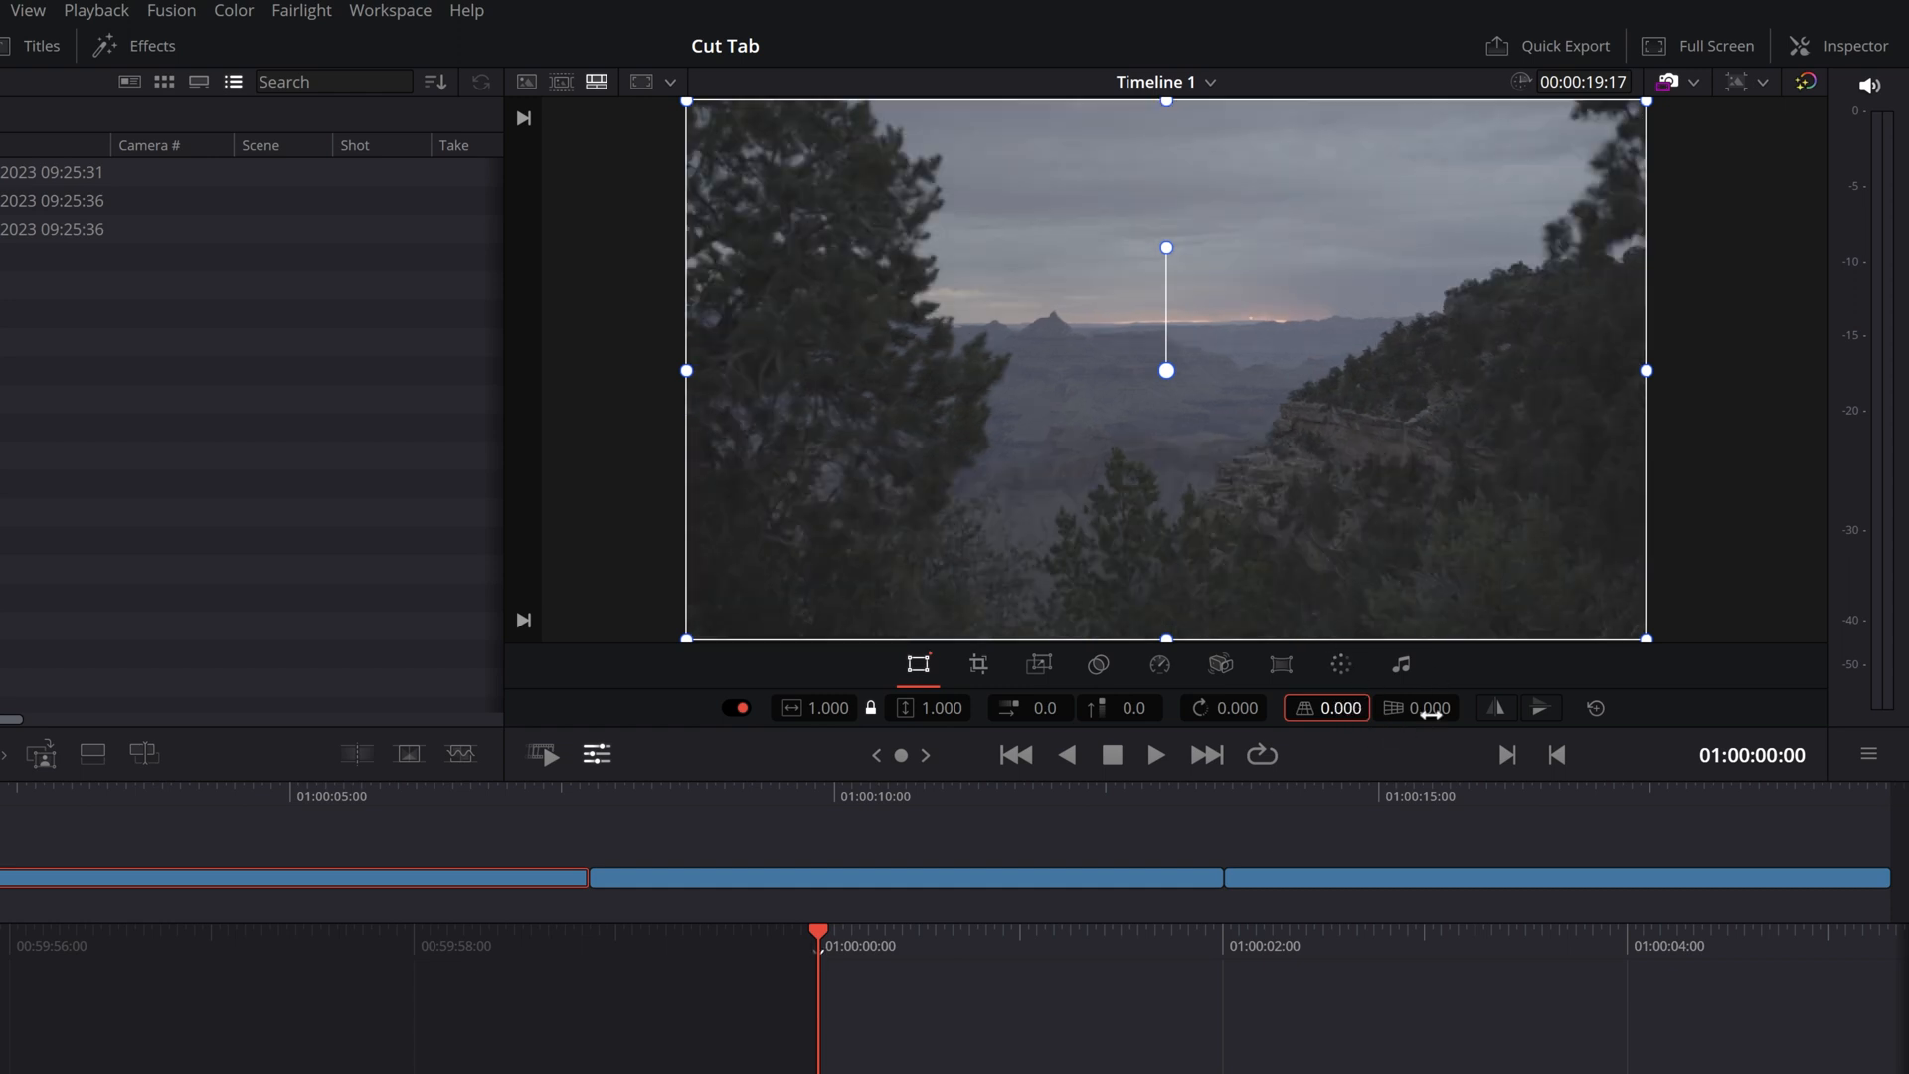
pyautogui.moveTo(1417, 716)
pyautogui.mouseDown()
pyautogui.moveTo(1479, 716)
pyautogui.moveTo(1427, 716)
pyautogui.mouseUp()
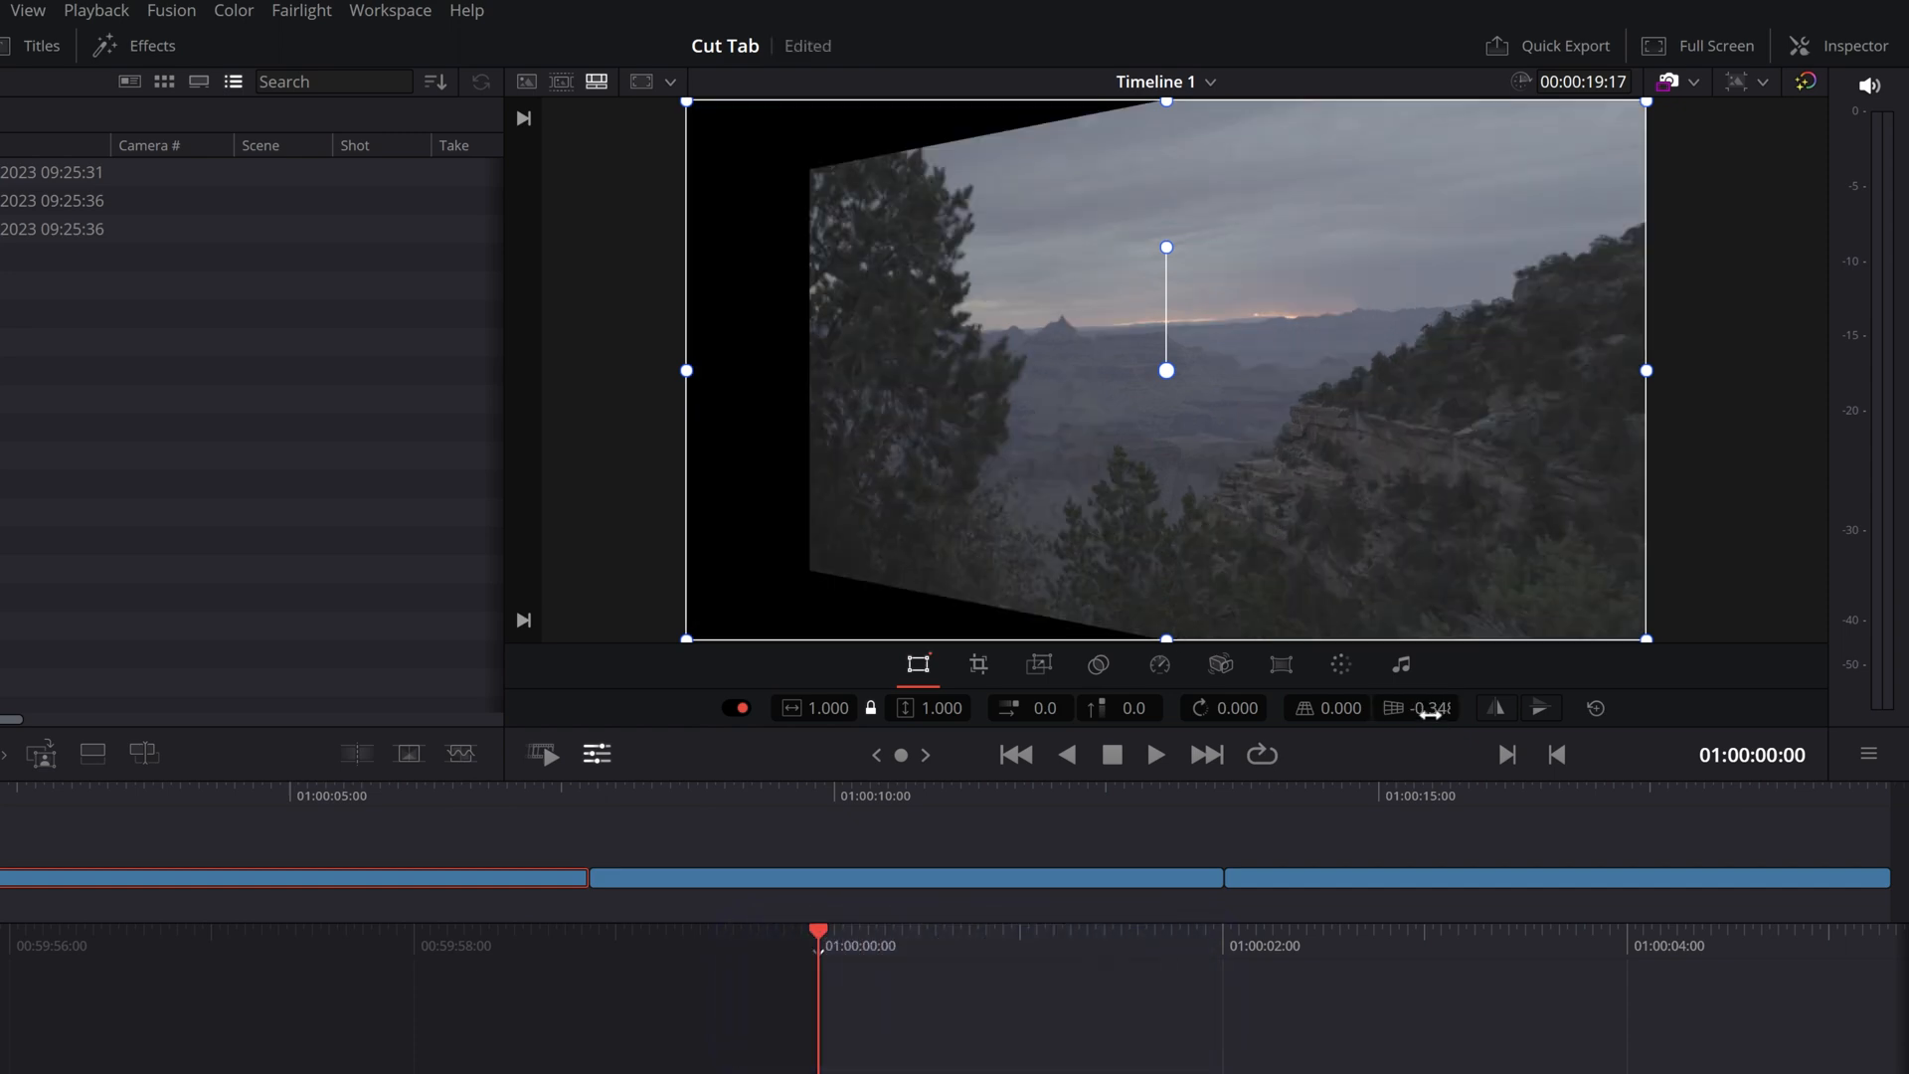
pyautogui.doubleClick(1454, 716)
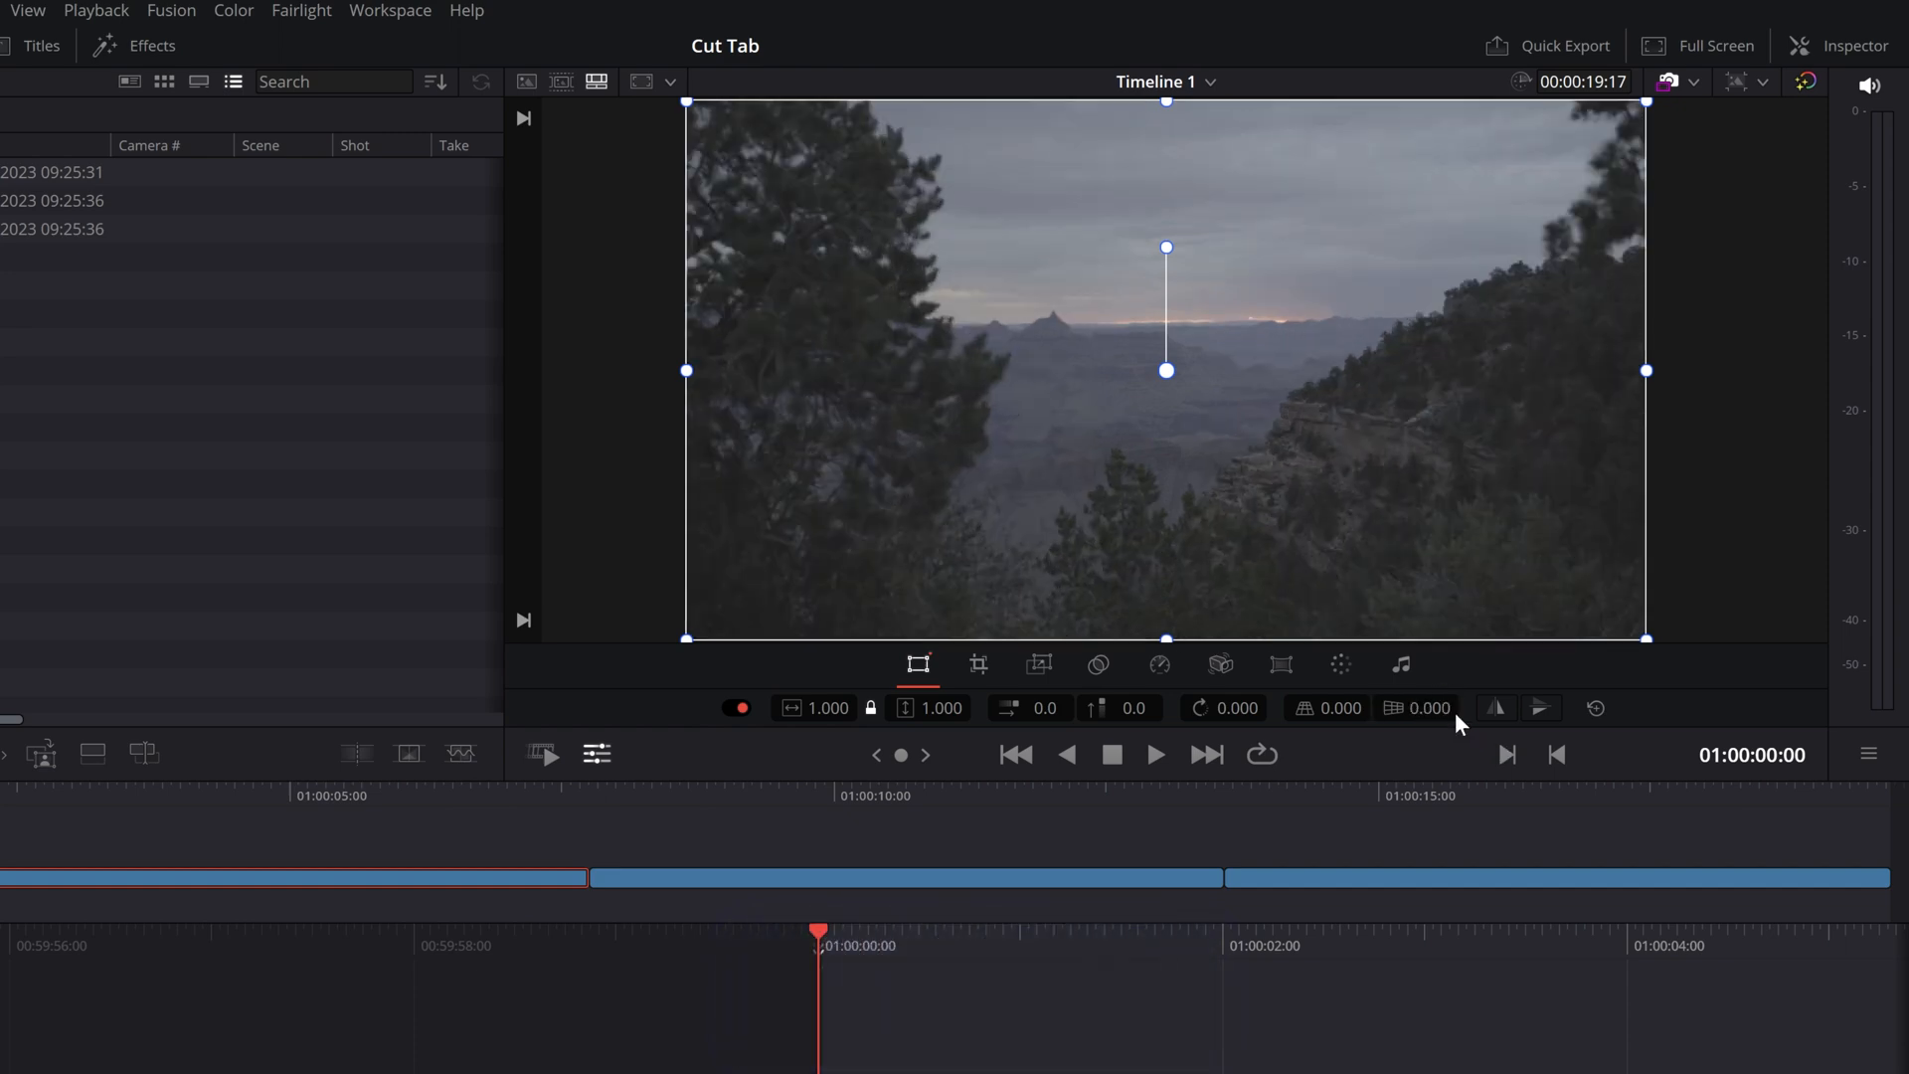
# Try flipping the clip horizontally and vertically, switching each flip off again.
pyautogui.click(1495, 710)
pyautogui.click(1495, 709)
pyautogui.click(1541, 707)
pyautogui.click(1541, 707)
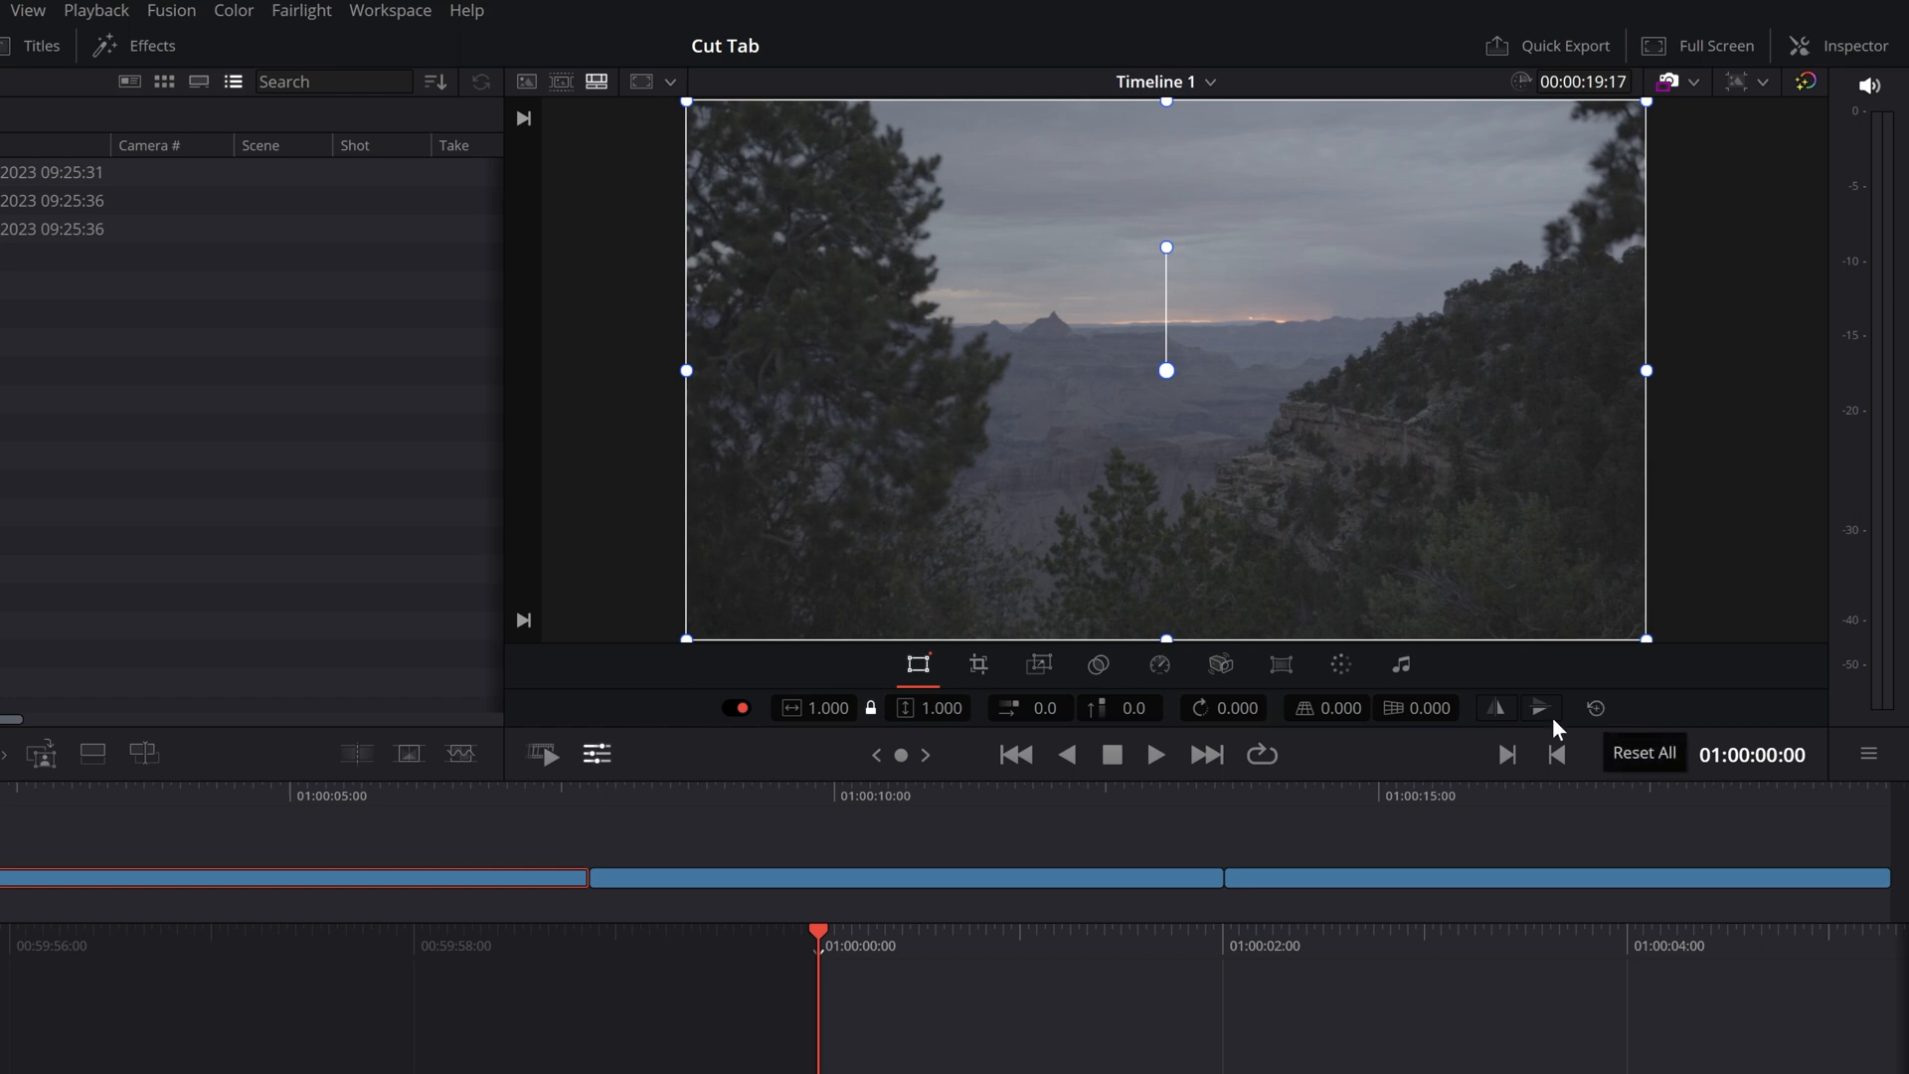
# Try enlarging the clip to a zoom of 5.220 with position X 293 and Y -147, and reset all transform values.
pyautogui.moveTo(1037, 712)
pyautogui.mouseDown()
pyautogui.moveTo(1138, 712)
pyautogui.moveTo(927, 718)
pyautogui.moveTo(1034, 732)
pyautogui.mouseUp()
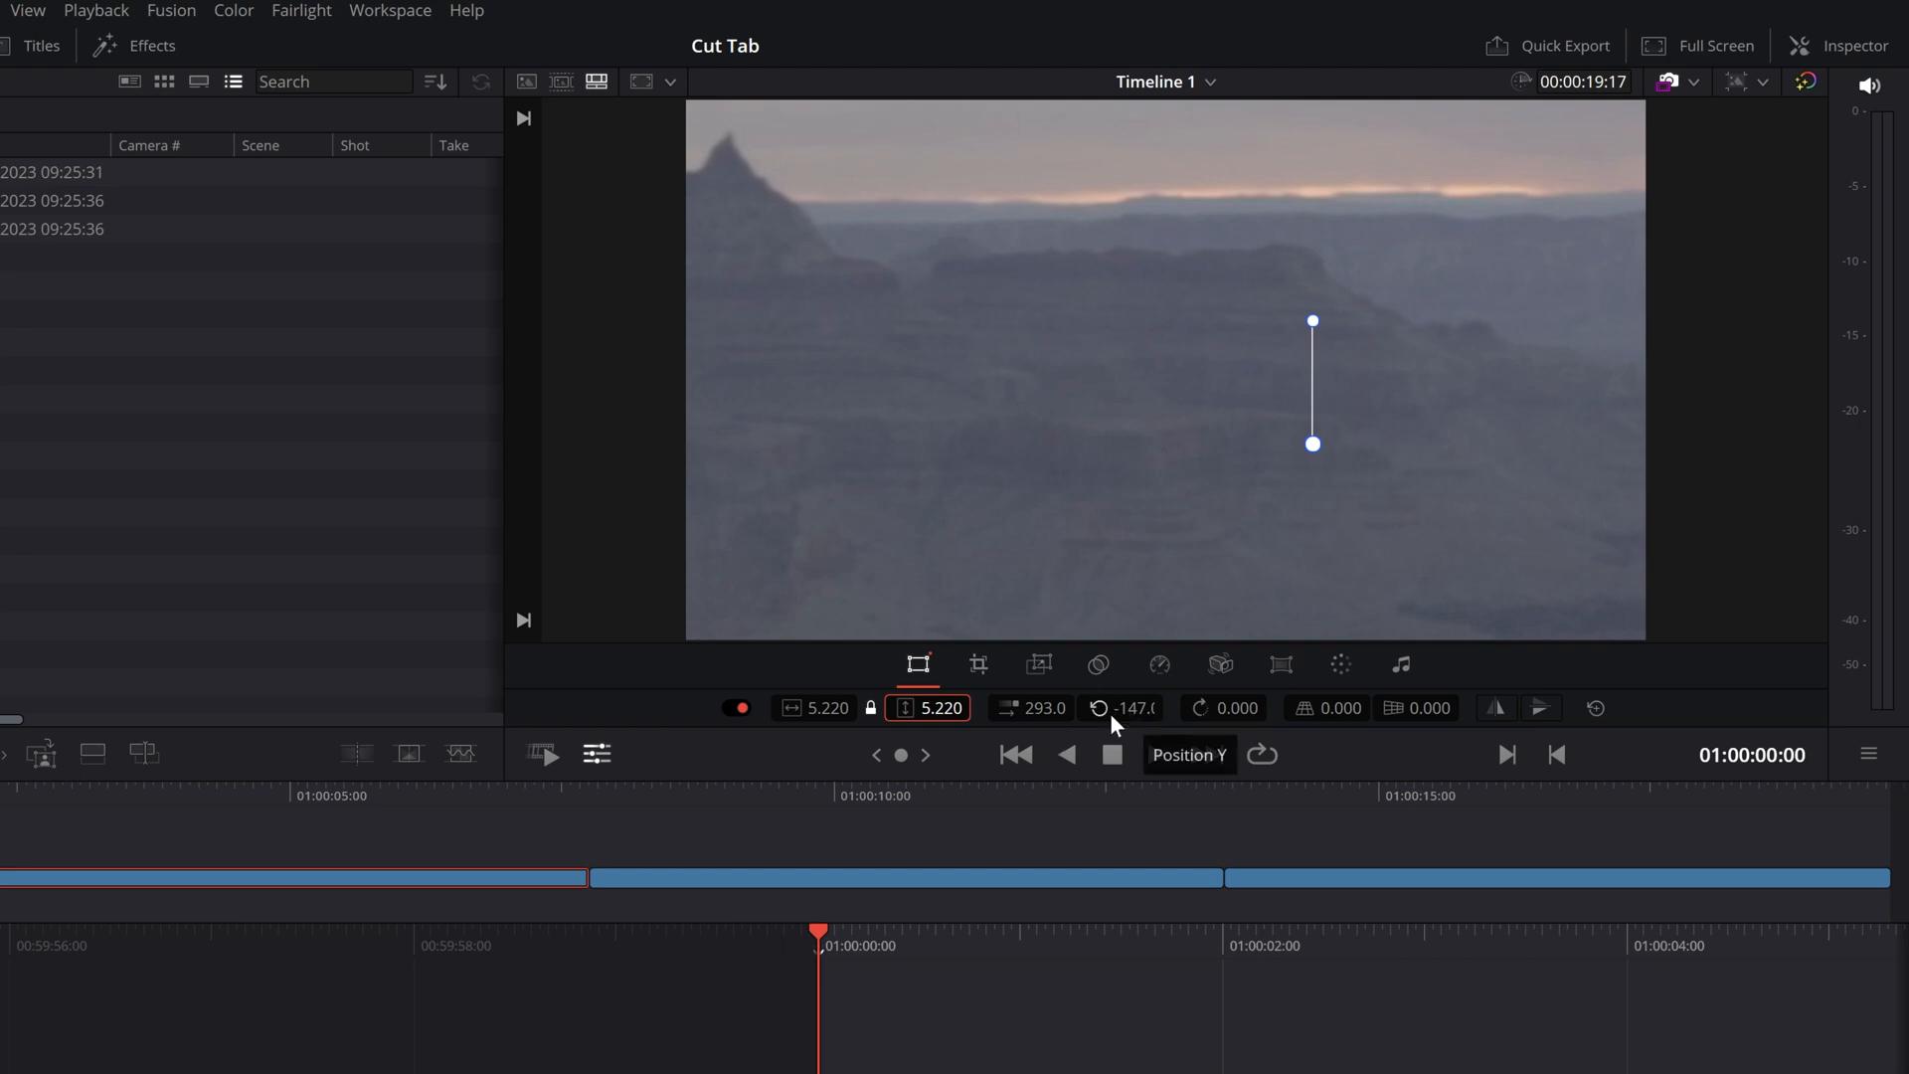
pyautogui.click(1598, 709)
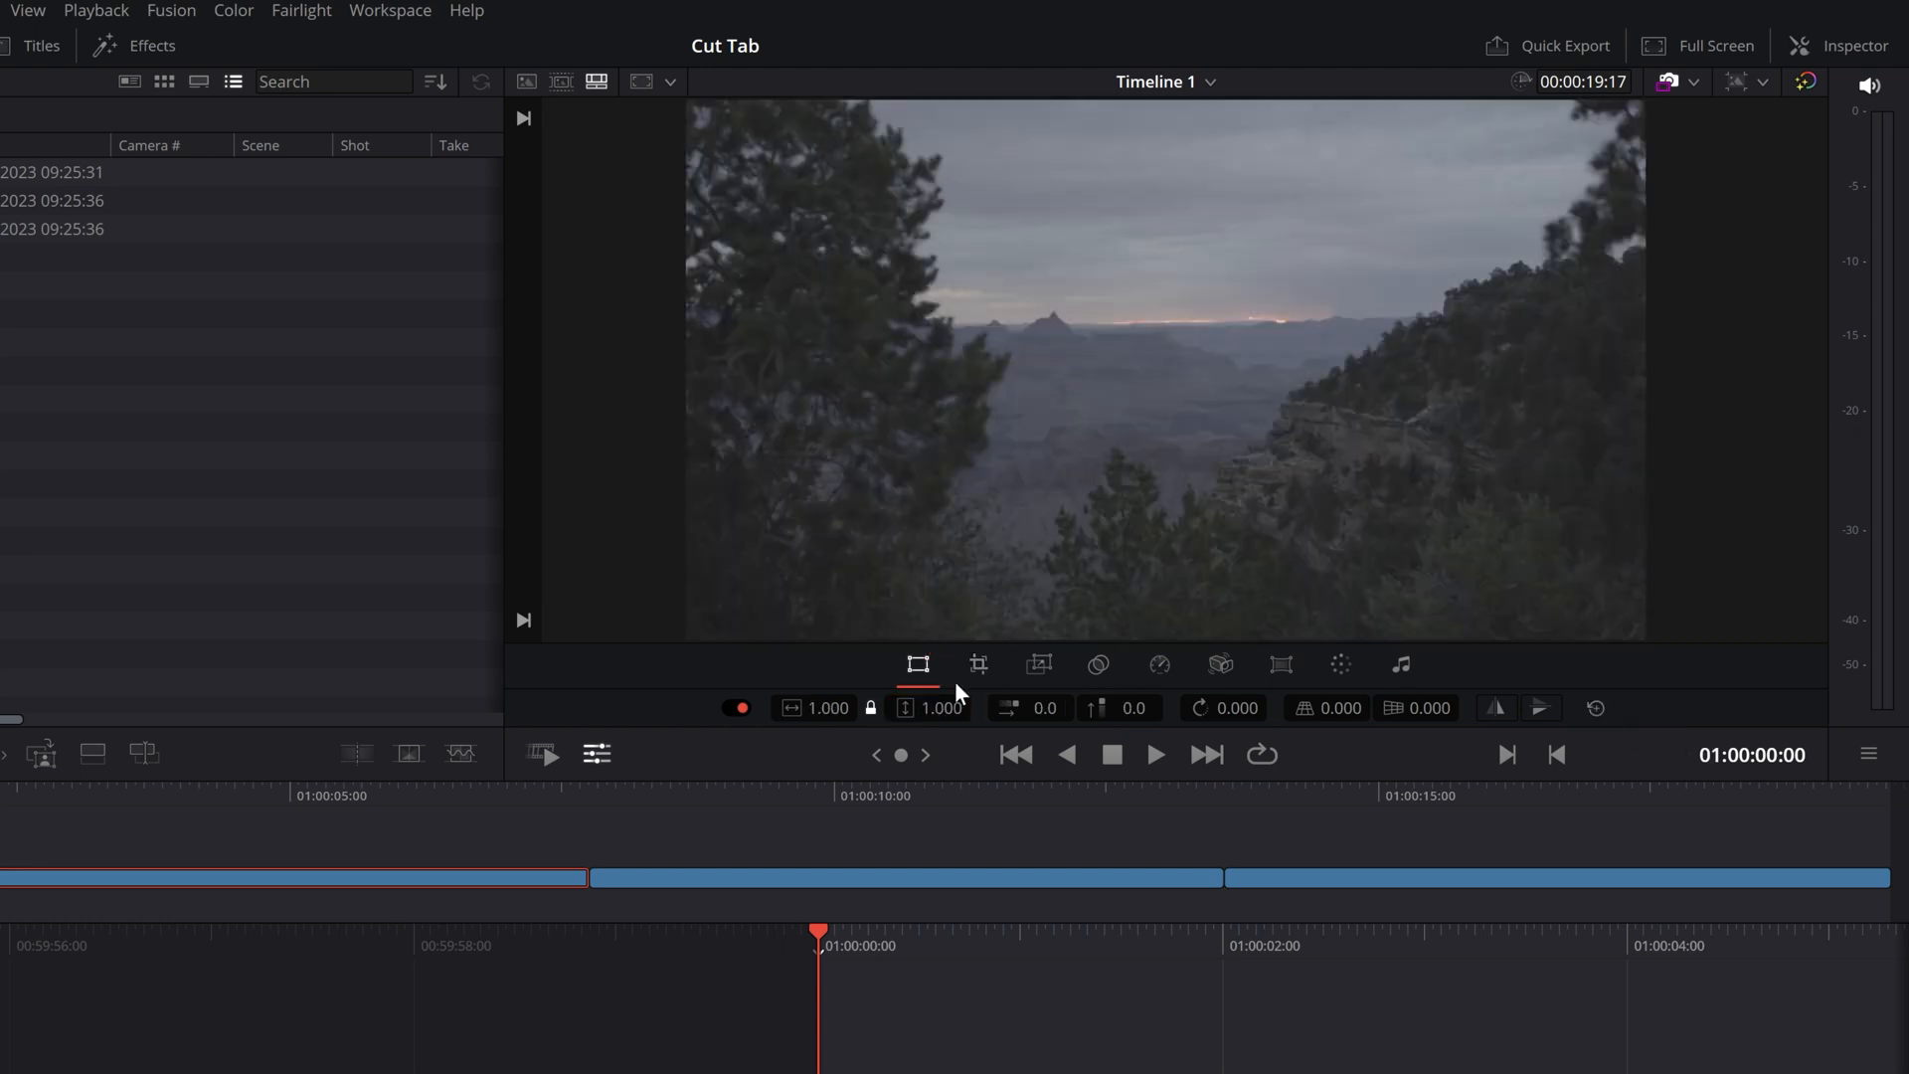
# Show the Crop controls and try cropping the clip's left and right sides, undoing each crop.
pyautogui.click(980, 666)
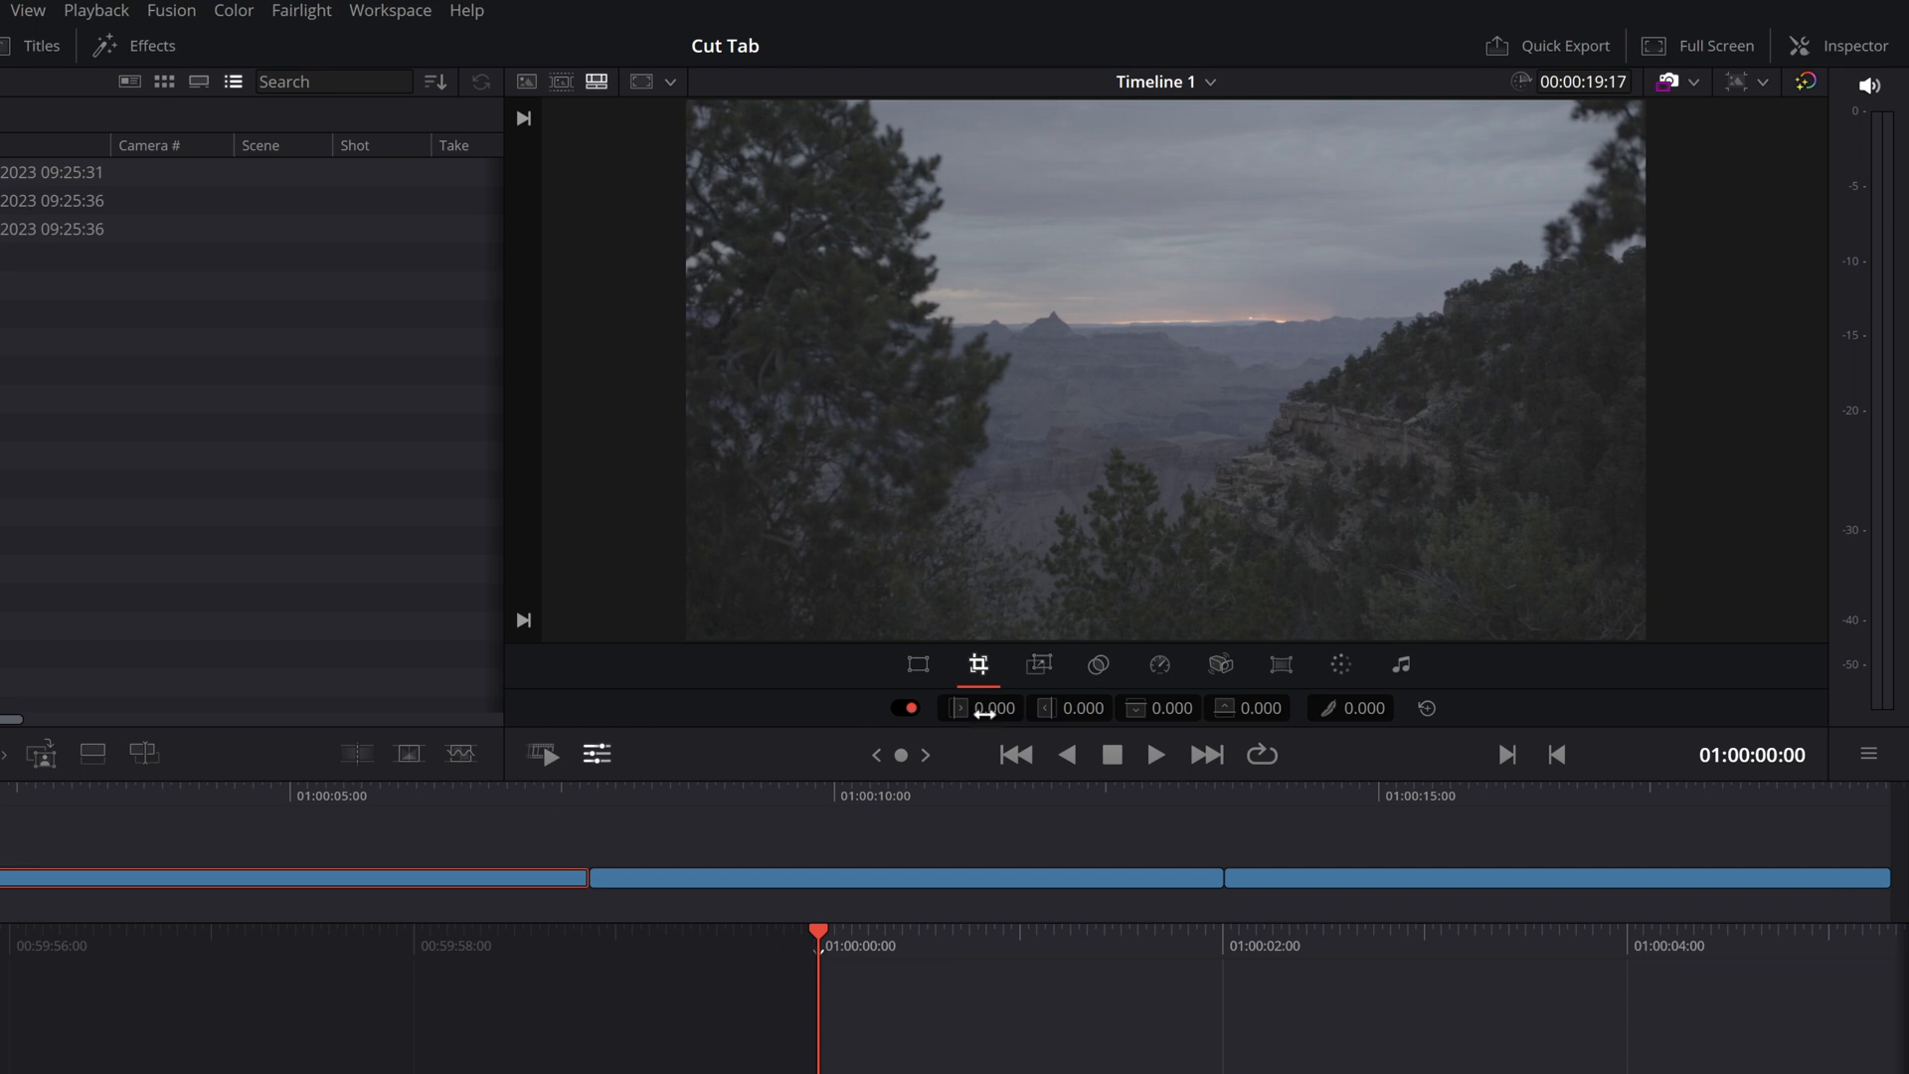
pyautogui.moveTo(984, 716); pyautogui.dragTo(1084, 718)
pyautogui.hotkey('ctrl', 'z')
pyautogui.click(1082, 712)
pyautogui.moveTo(1092, 716); pyautogui.dragTo(1559, 710)
pyautogui.hotkey('ctrl', 'z')
pyautogui.hotkey('ctrl', 'z')
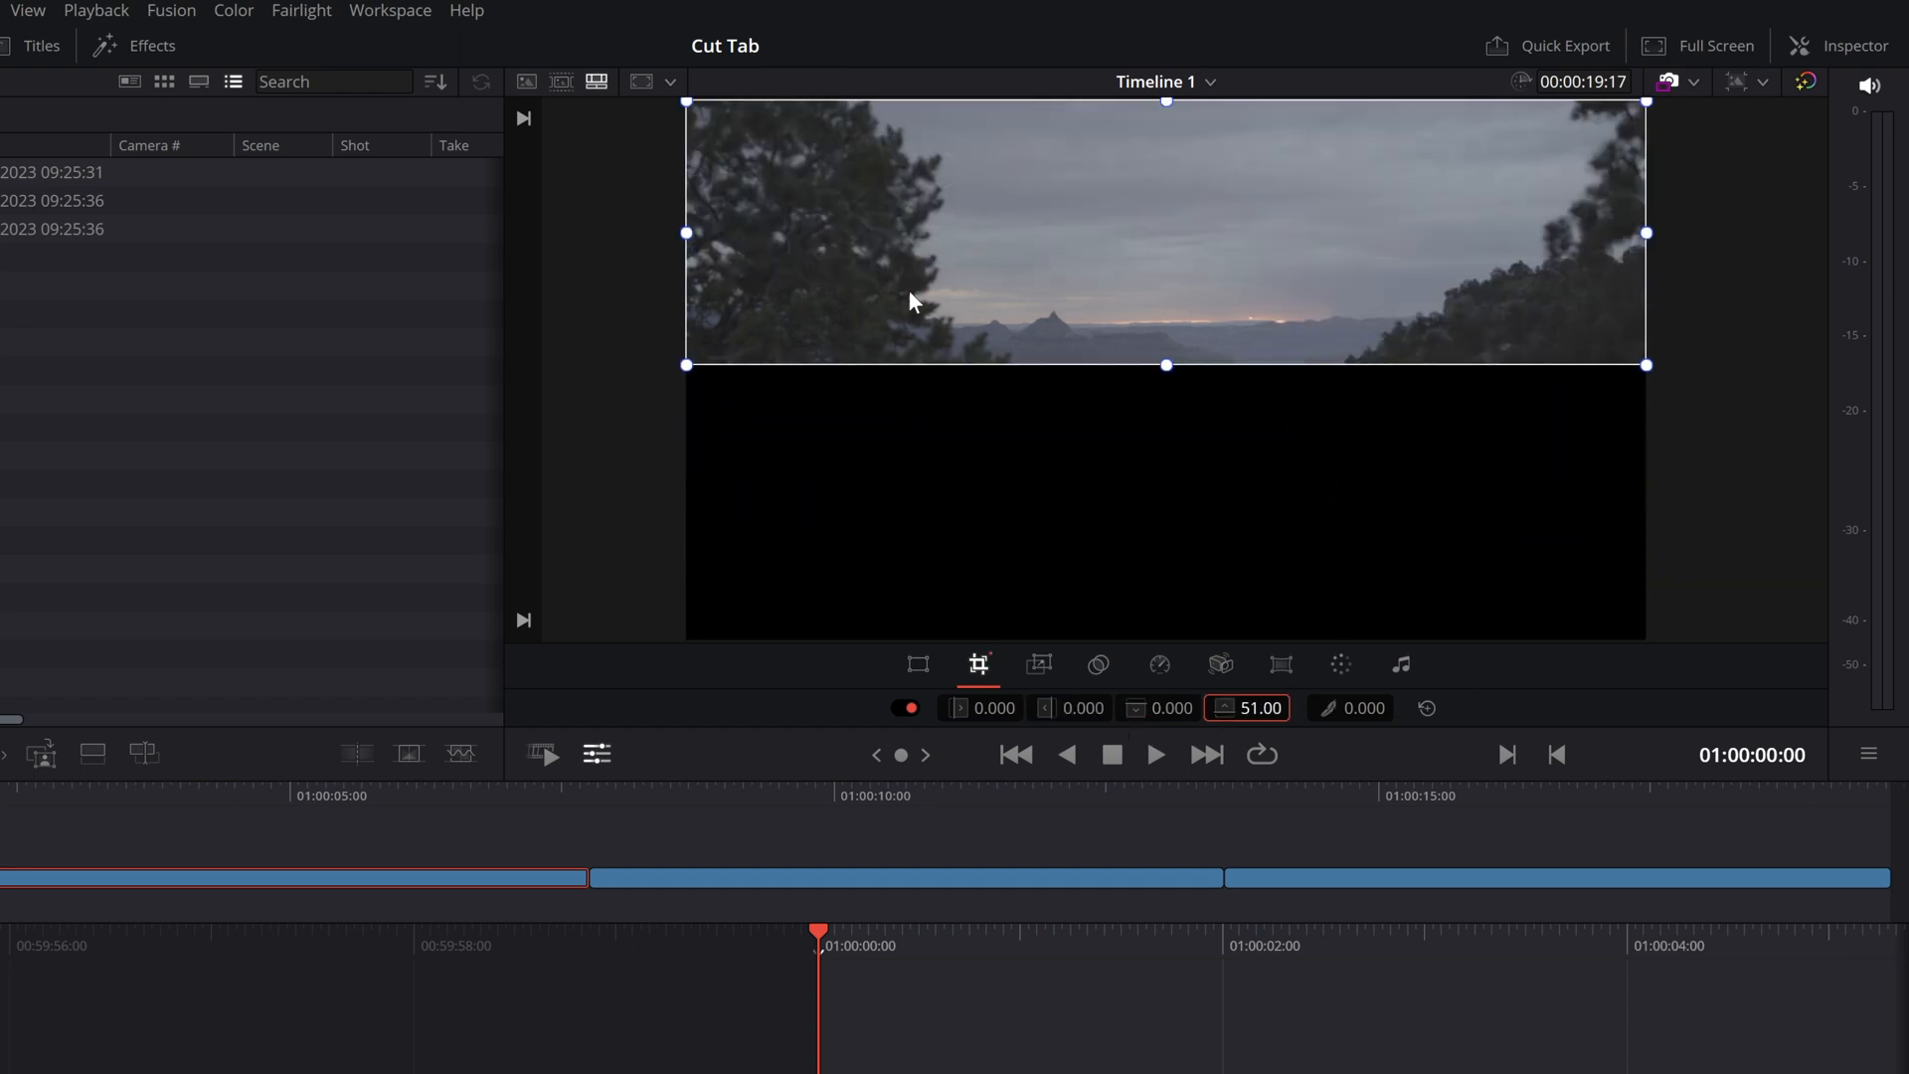
# Try softening the crop edge to 45.20 with the bottom crop raised to 61, and reset all crop values.
pyautogui.click(1354, 709)
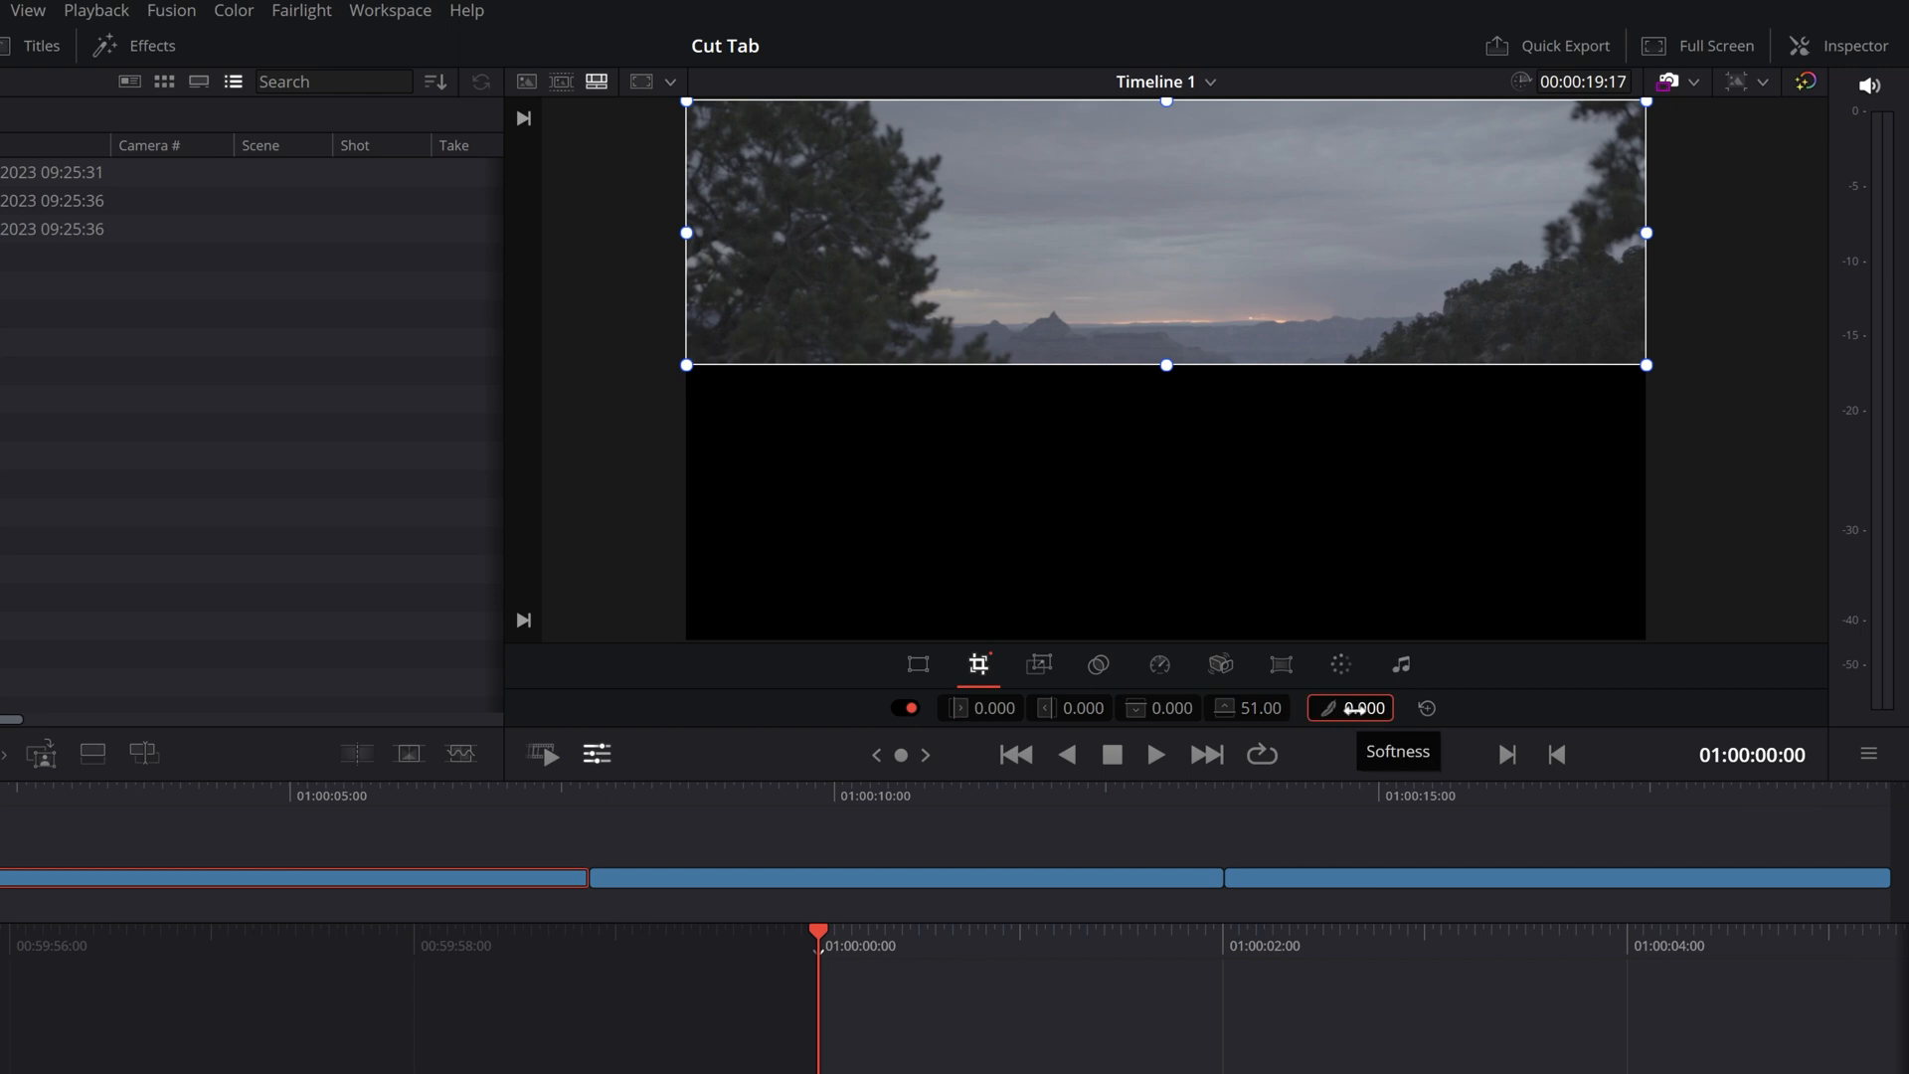
pyautogui.moveTo(1353, 709); pyautogui.dragTo(1567, 709)
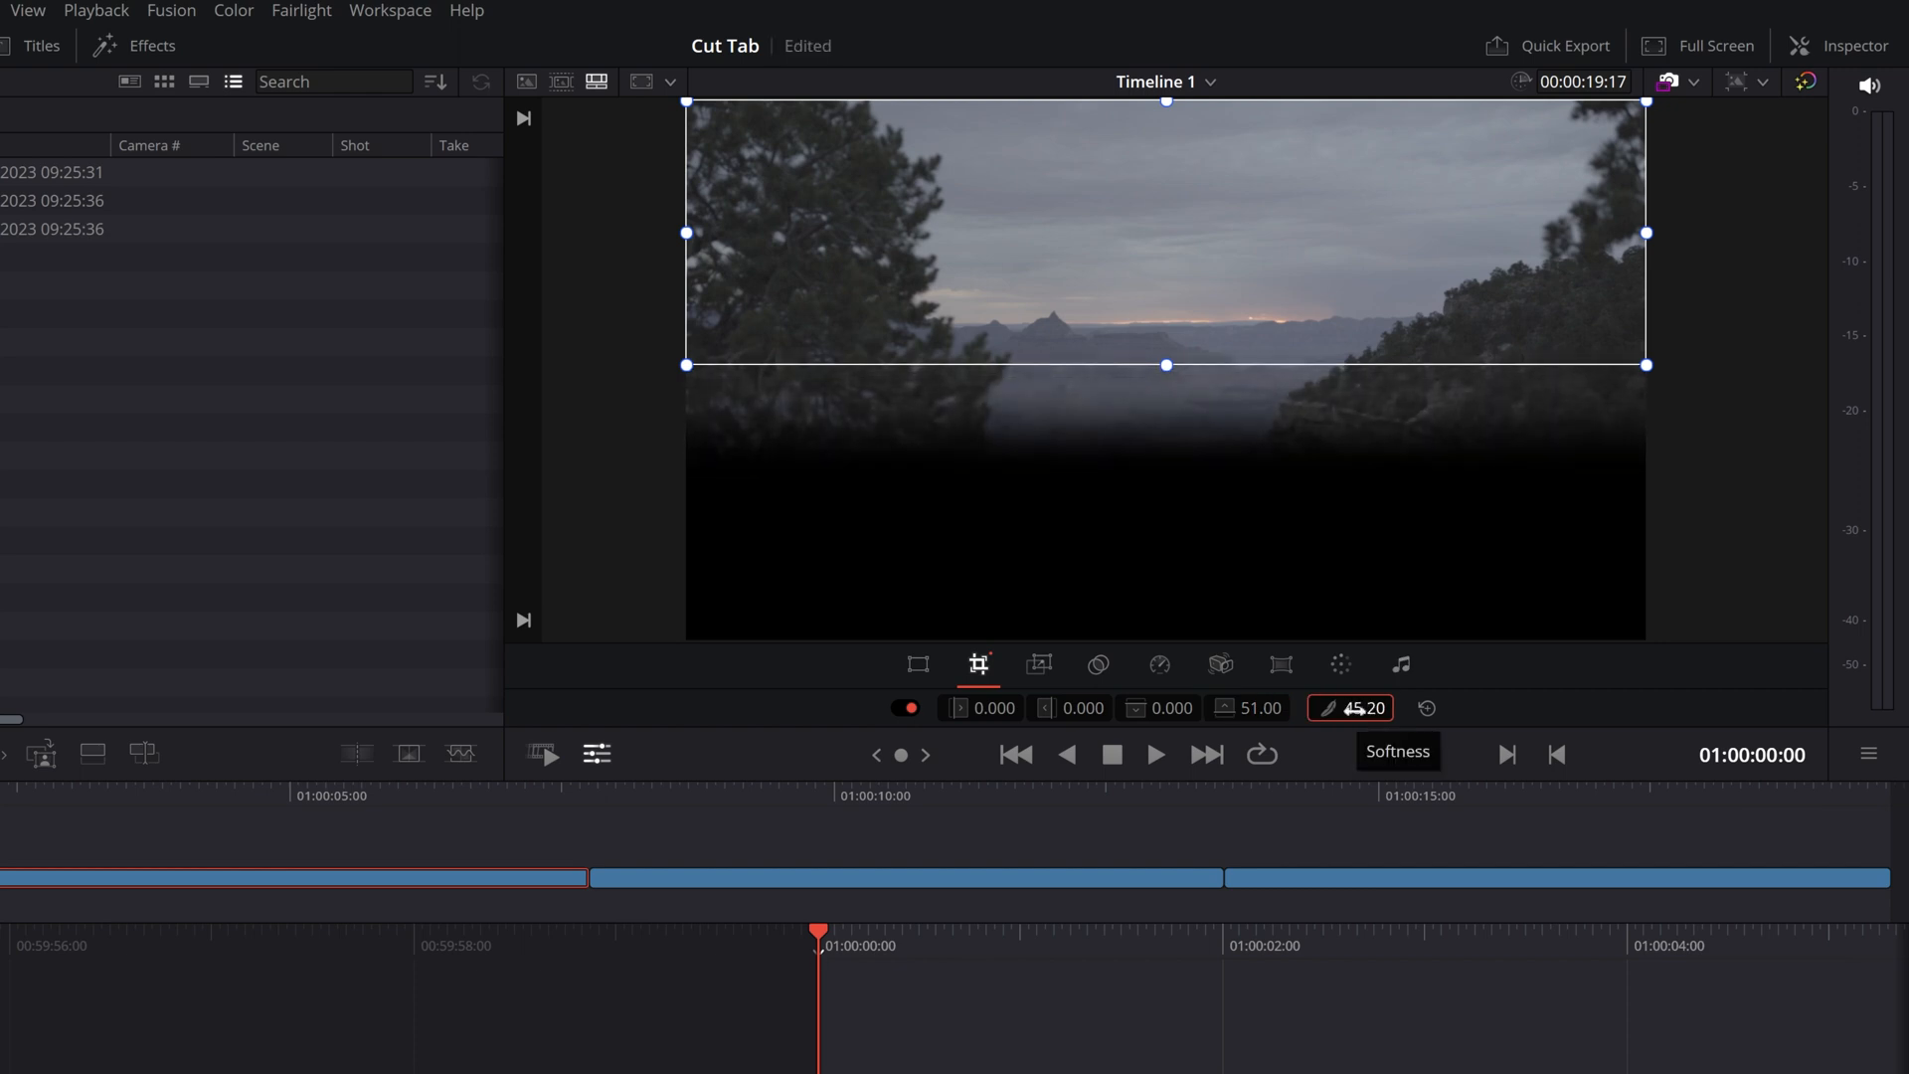
pyautogui.moveTo(1243, 709); pyautogui.dragTo(1250, 712)
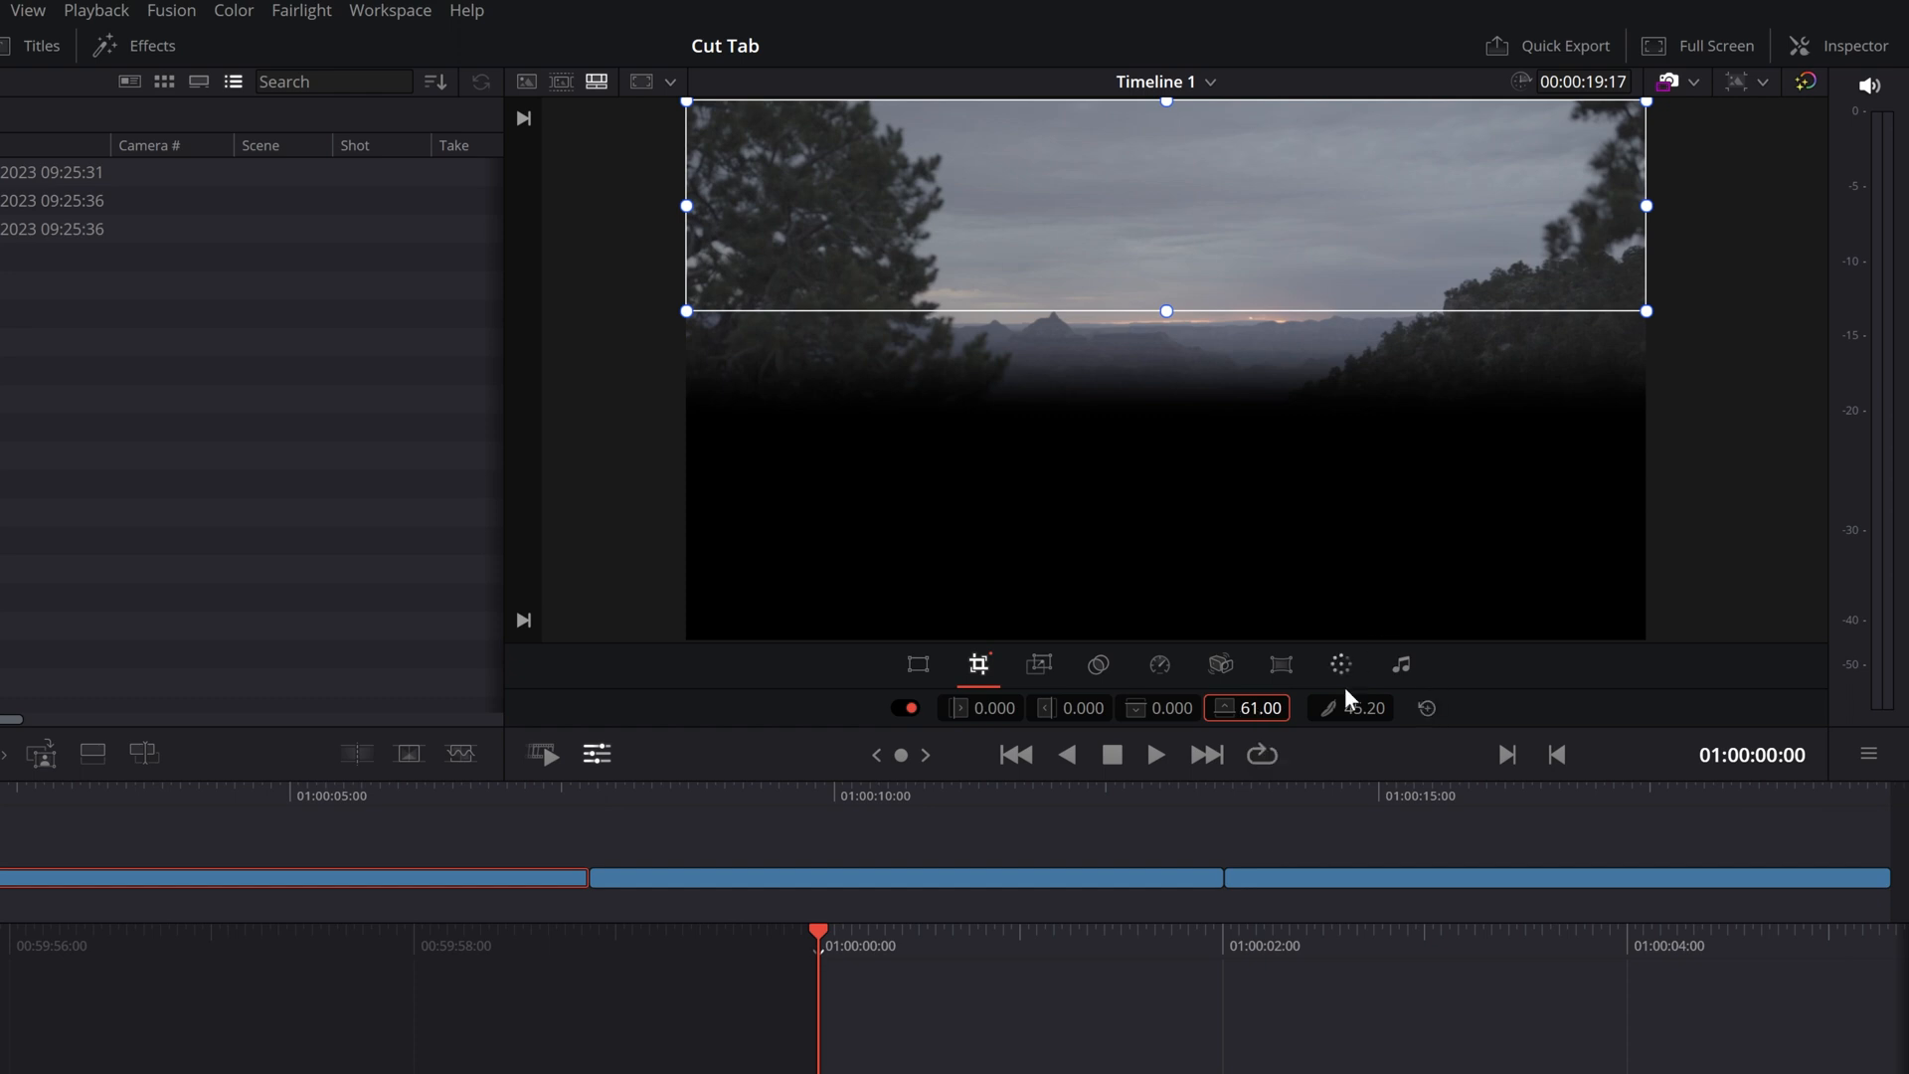
pyautogui.click(1428, 710)
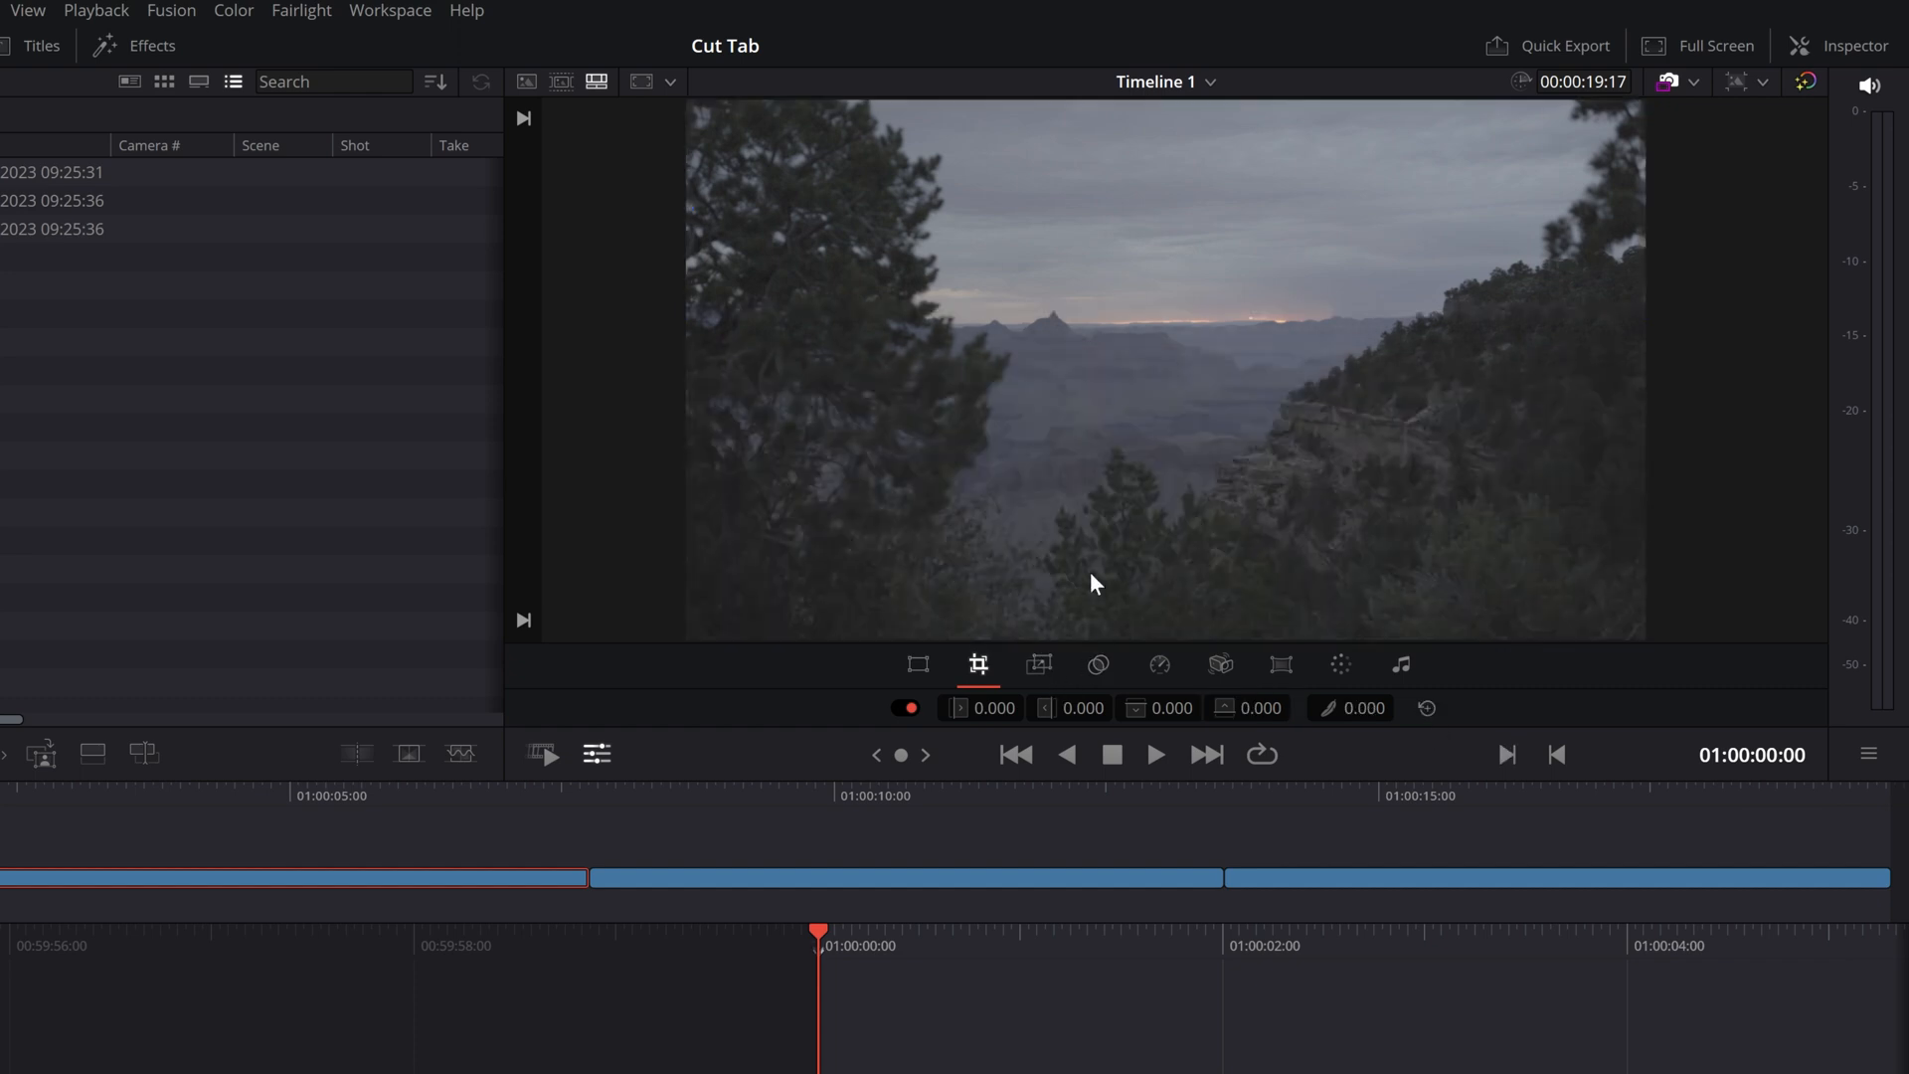
# Enable Dynamic Zoom, shrink the green frame to about half the picture width and the red frame slightly, and preview the movement.
pyautogui.click(1042, 670)
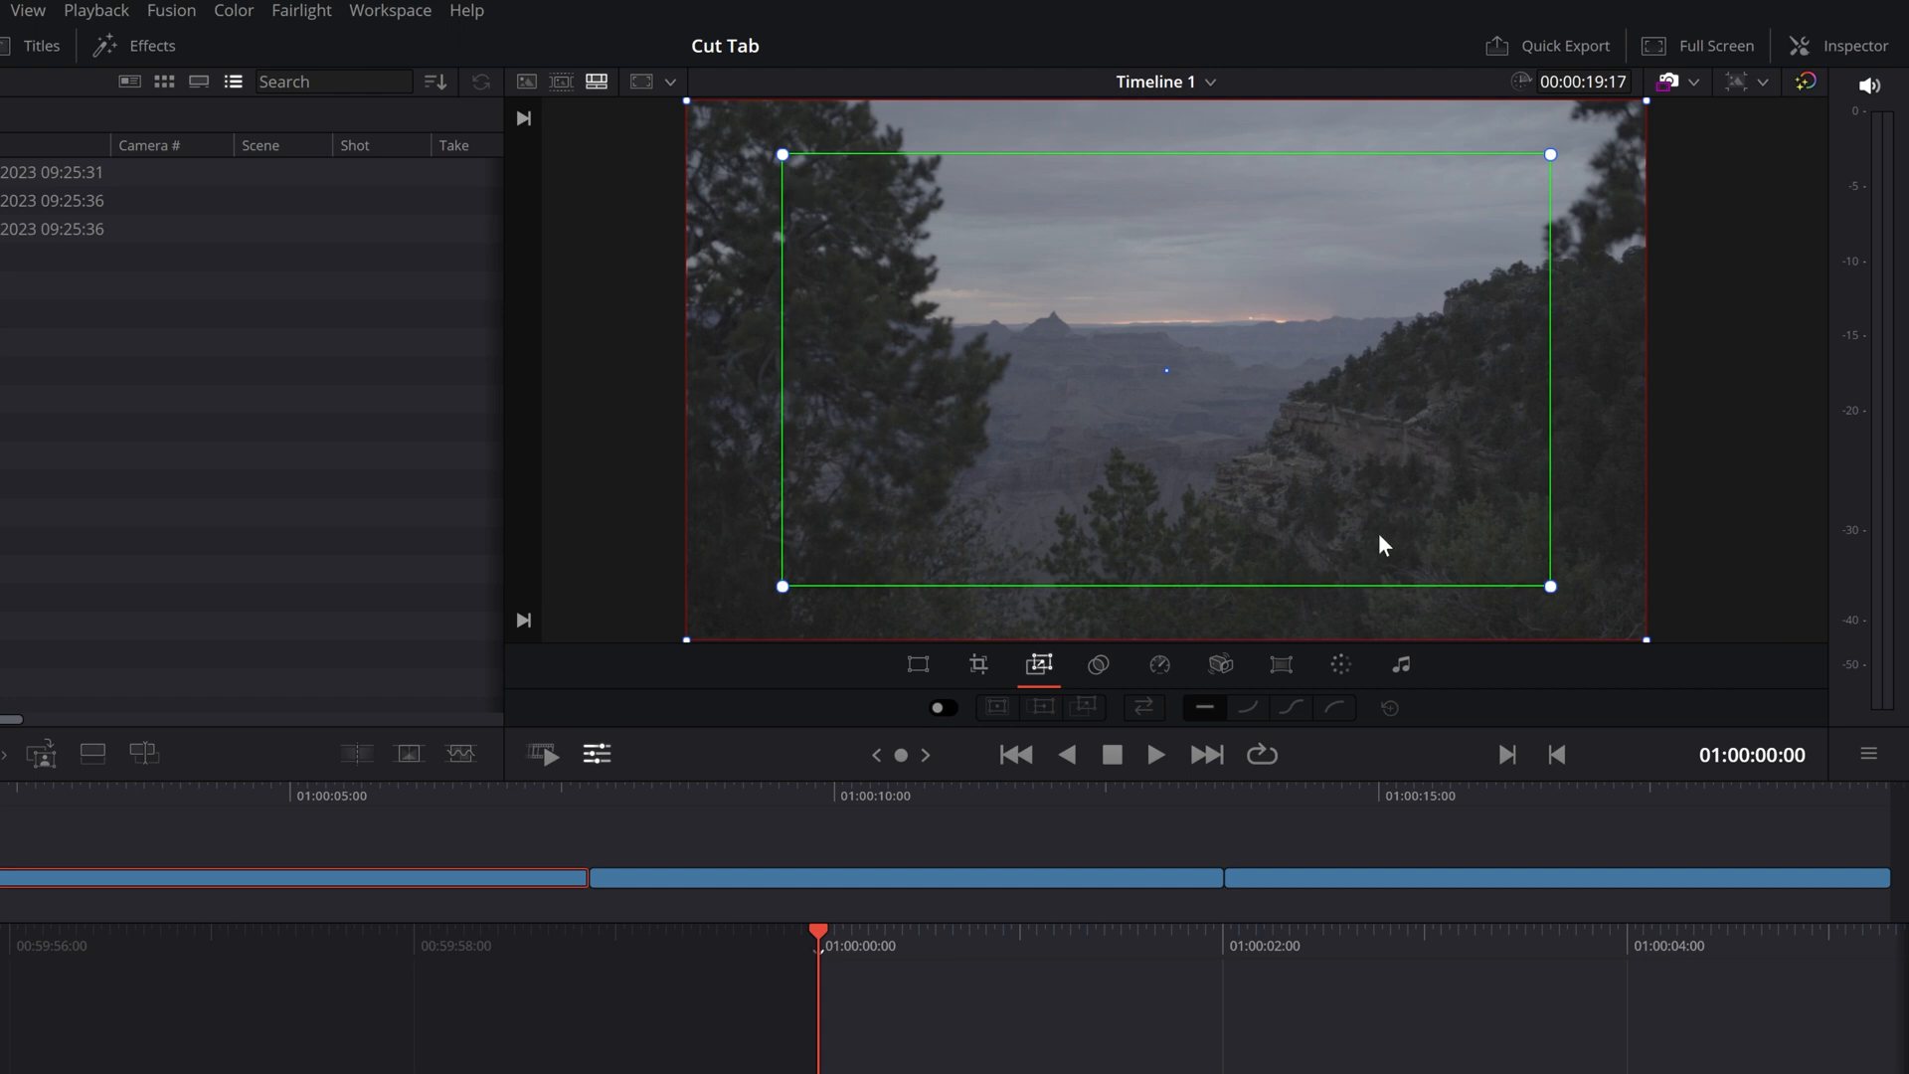
pyautogui.moveTo(1550, 587); pyautogui.dragTo(1417, 515)
pyautogui.moveTo(1647, 101); pyautogui.dragTo(1618, 139)
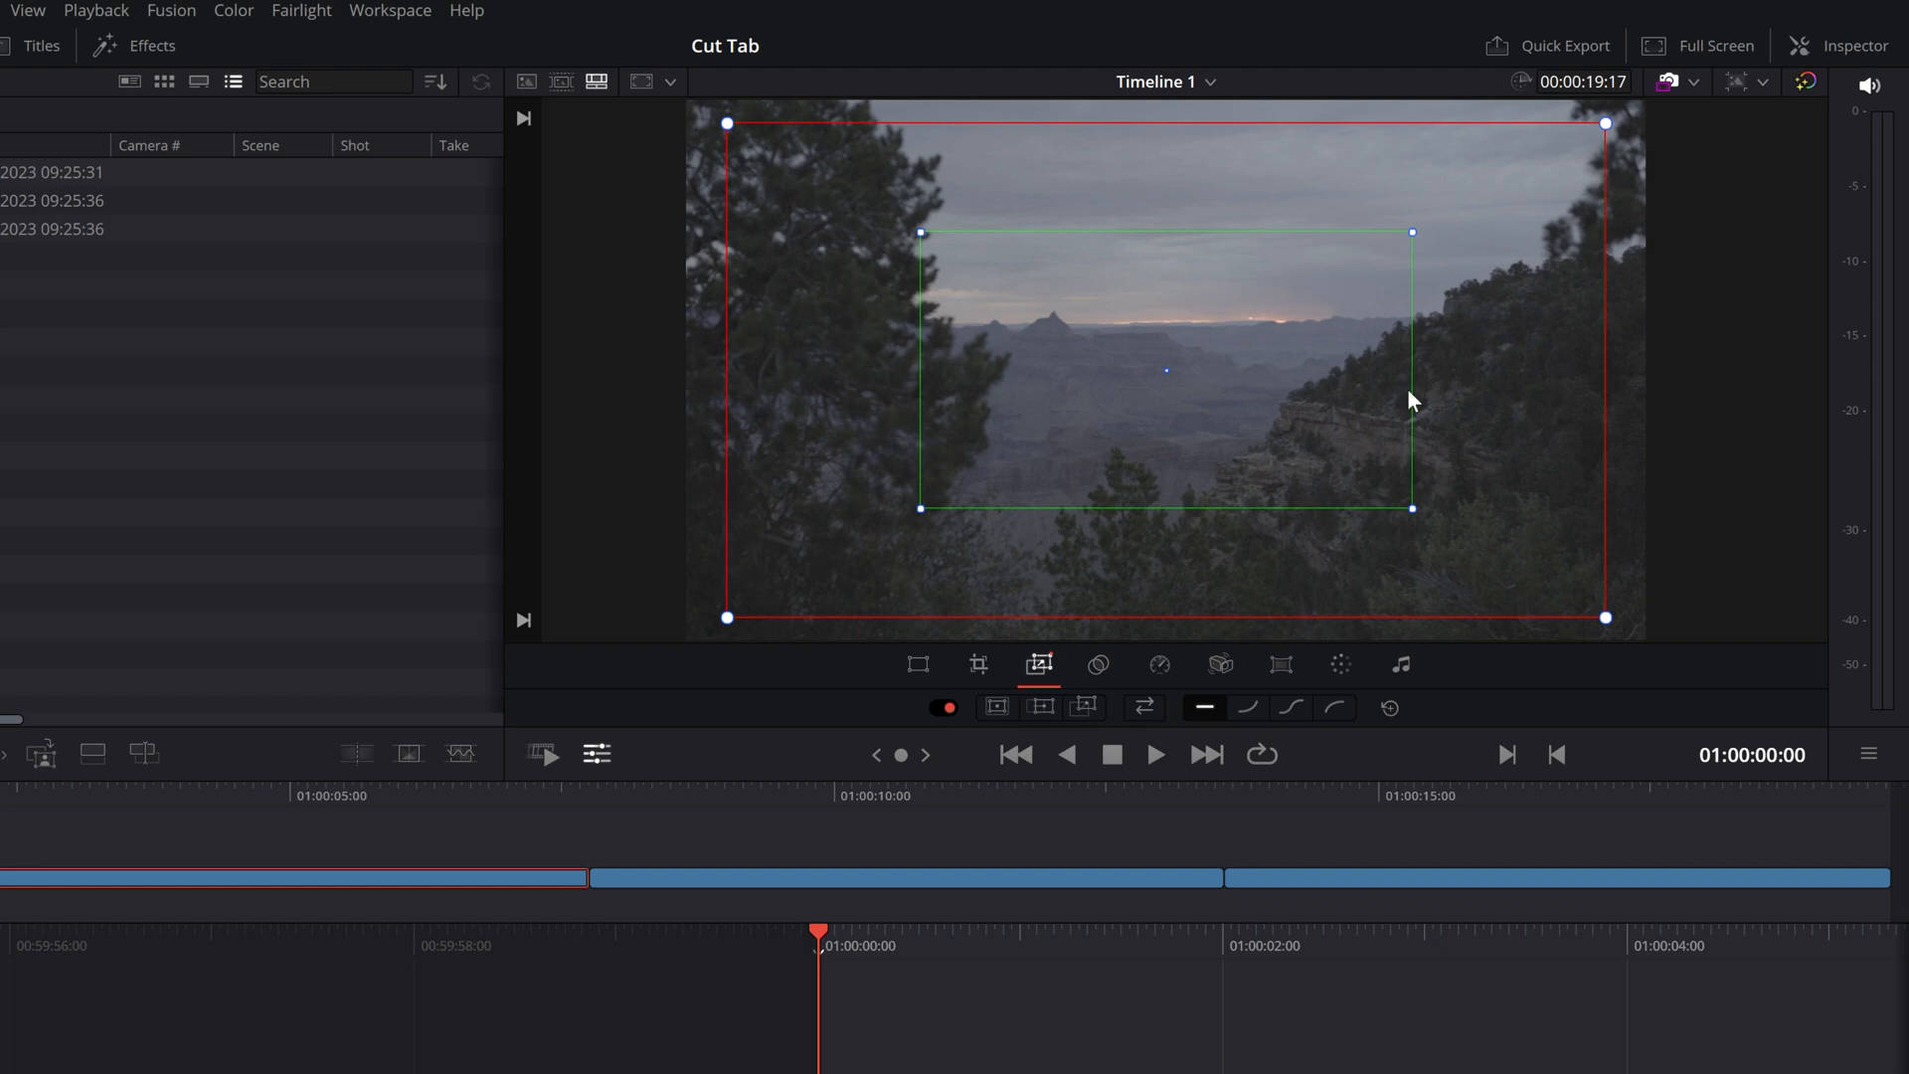
pyautogui.press('space')
# Expand the red zoom frame to nearly the full picture, shrink the green frame to about an eighth of its width, and preview the zoom.
pyautogui.moveTo(733, 616); pyautogui.dragTo(696, 649)
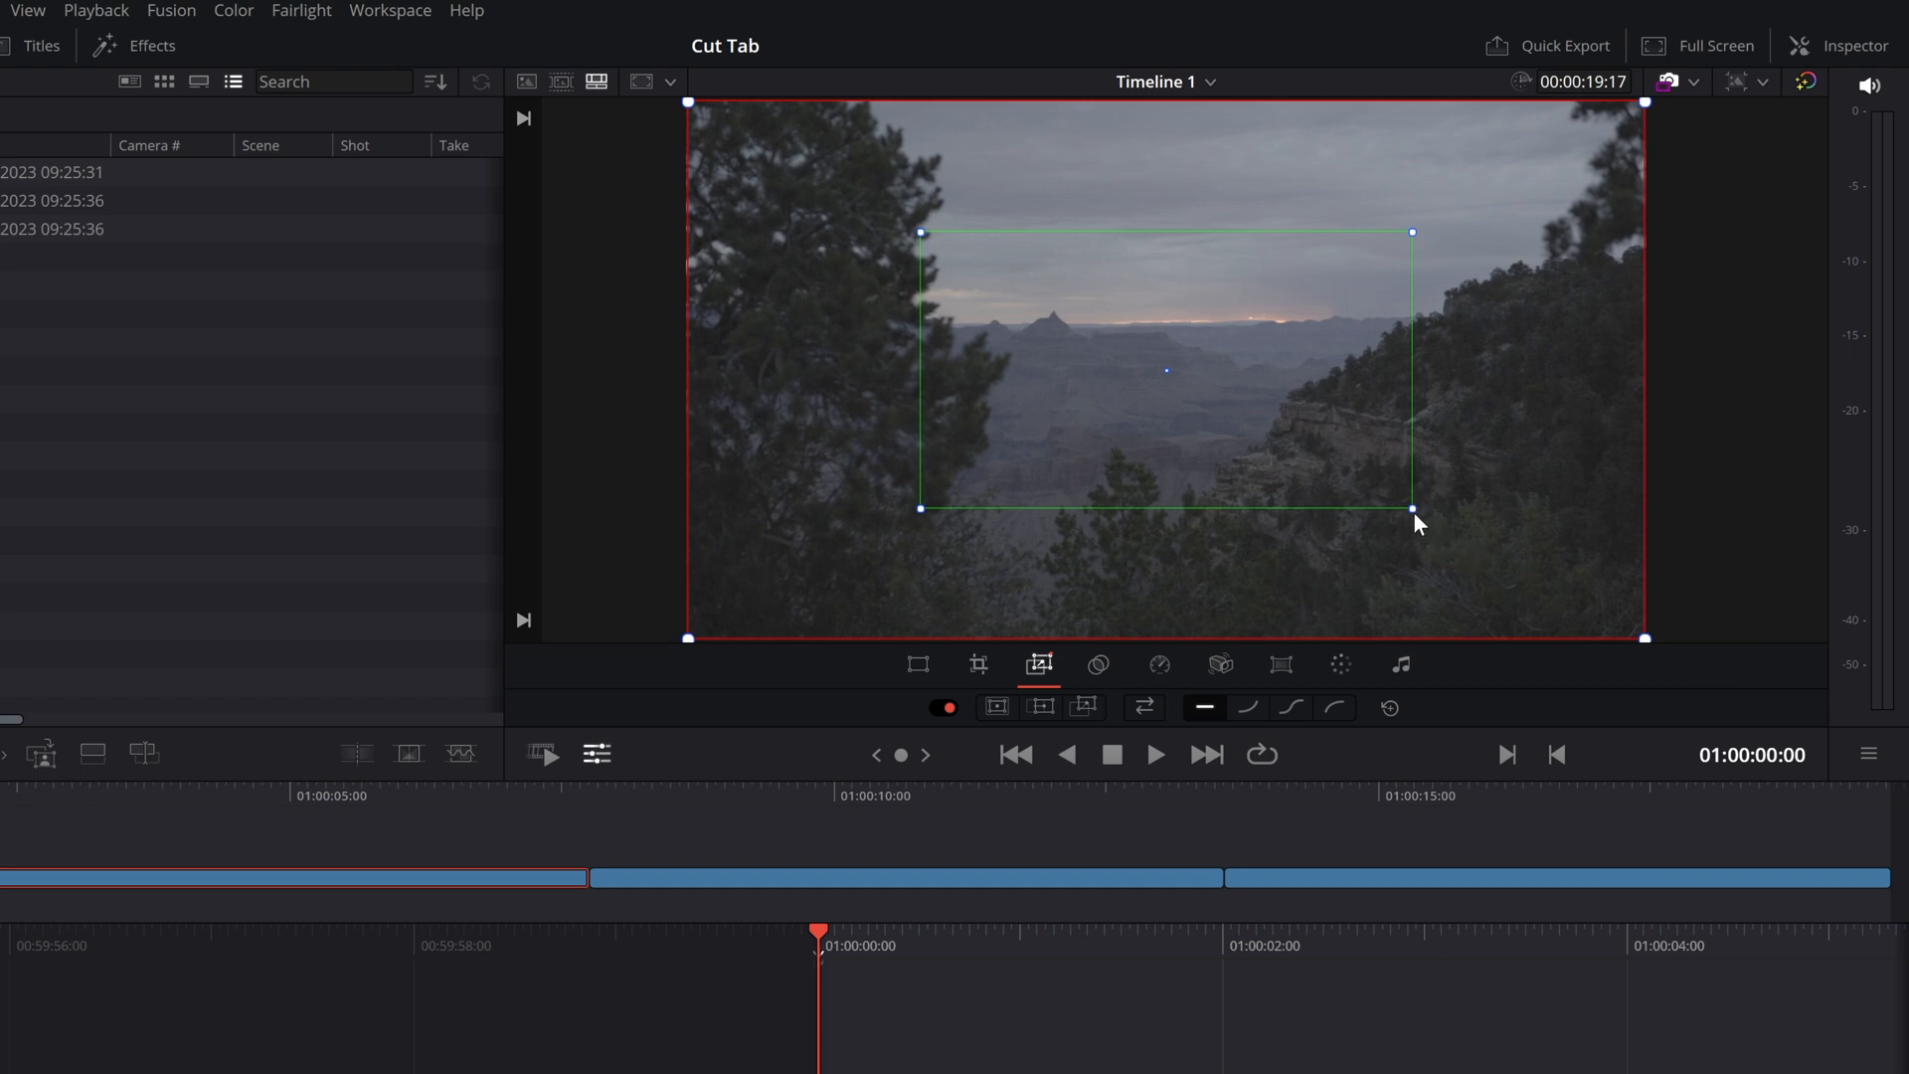
pyautogui.moveTo(1414, 510); pyautogui.dragTo(1210, 435)
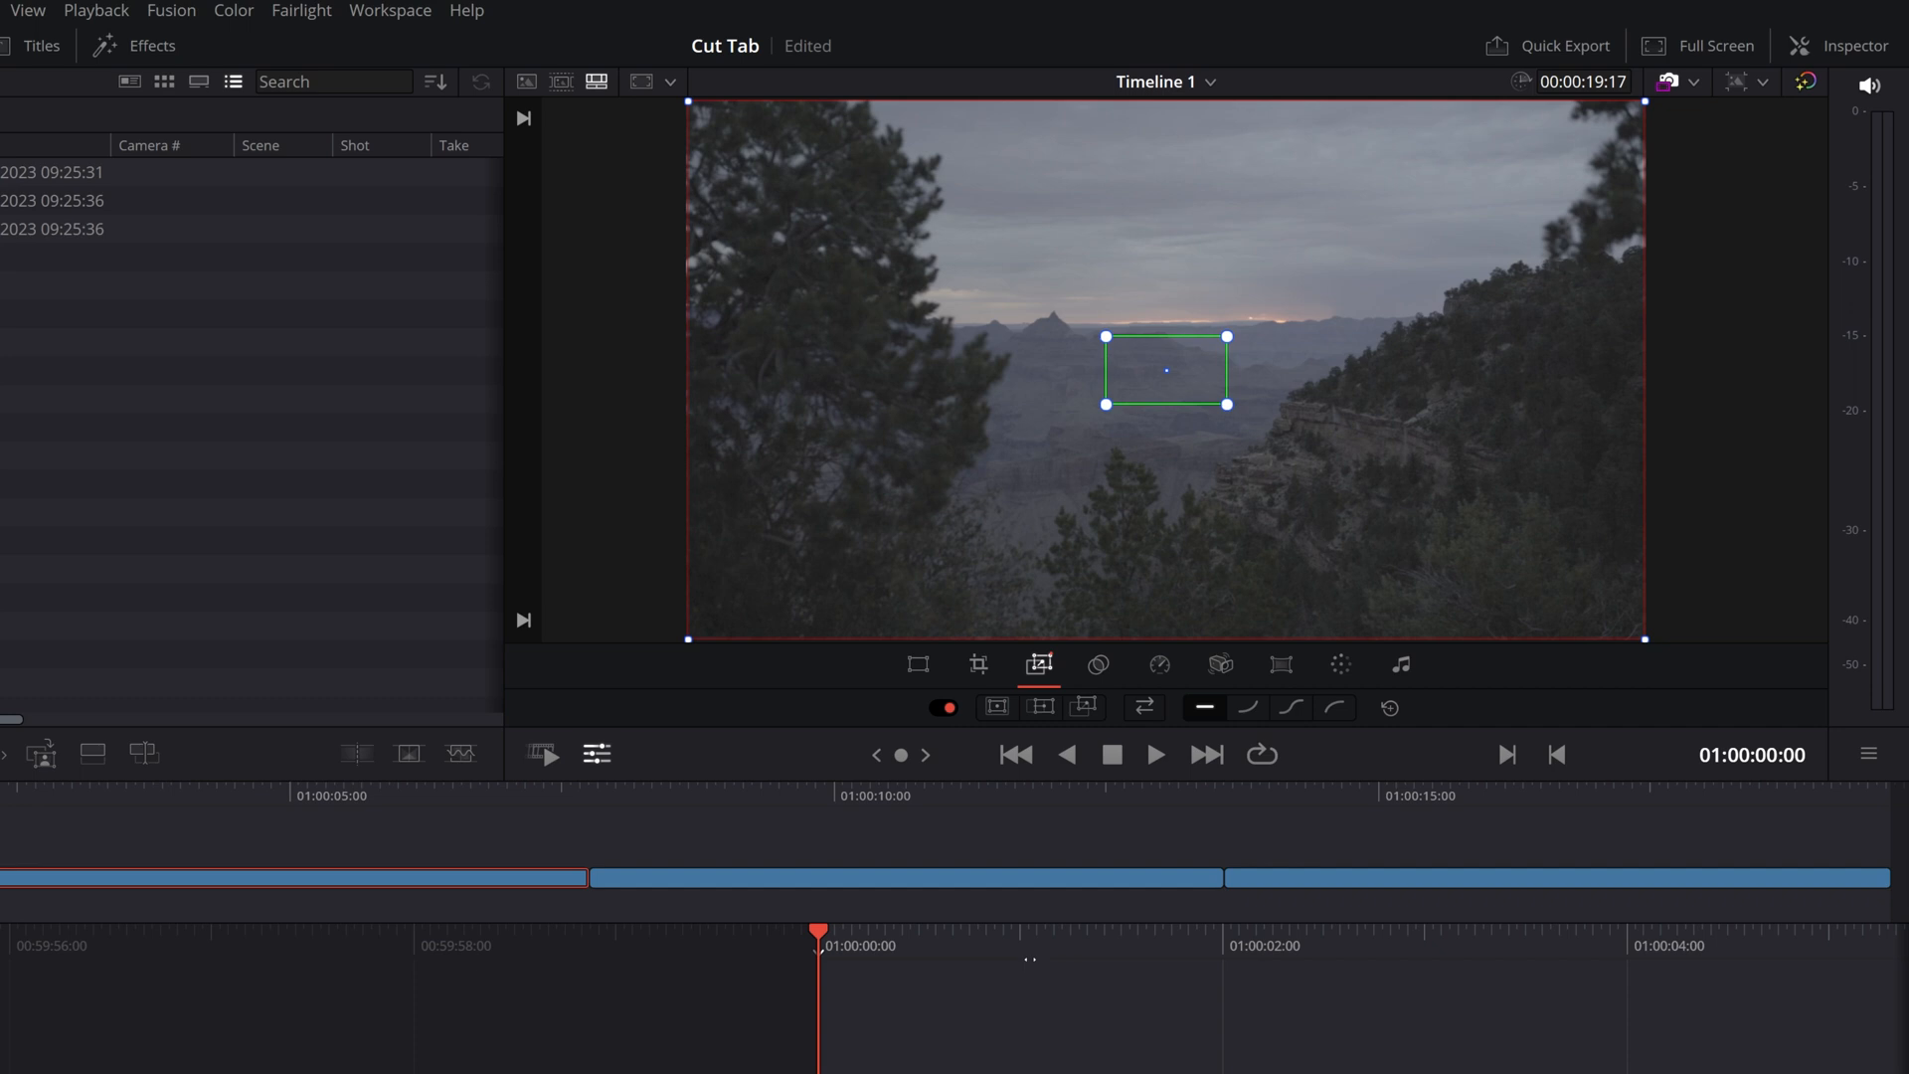
pyautogui.press('space')
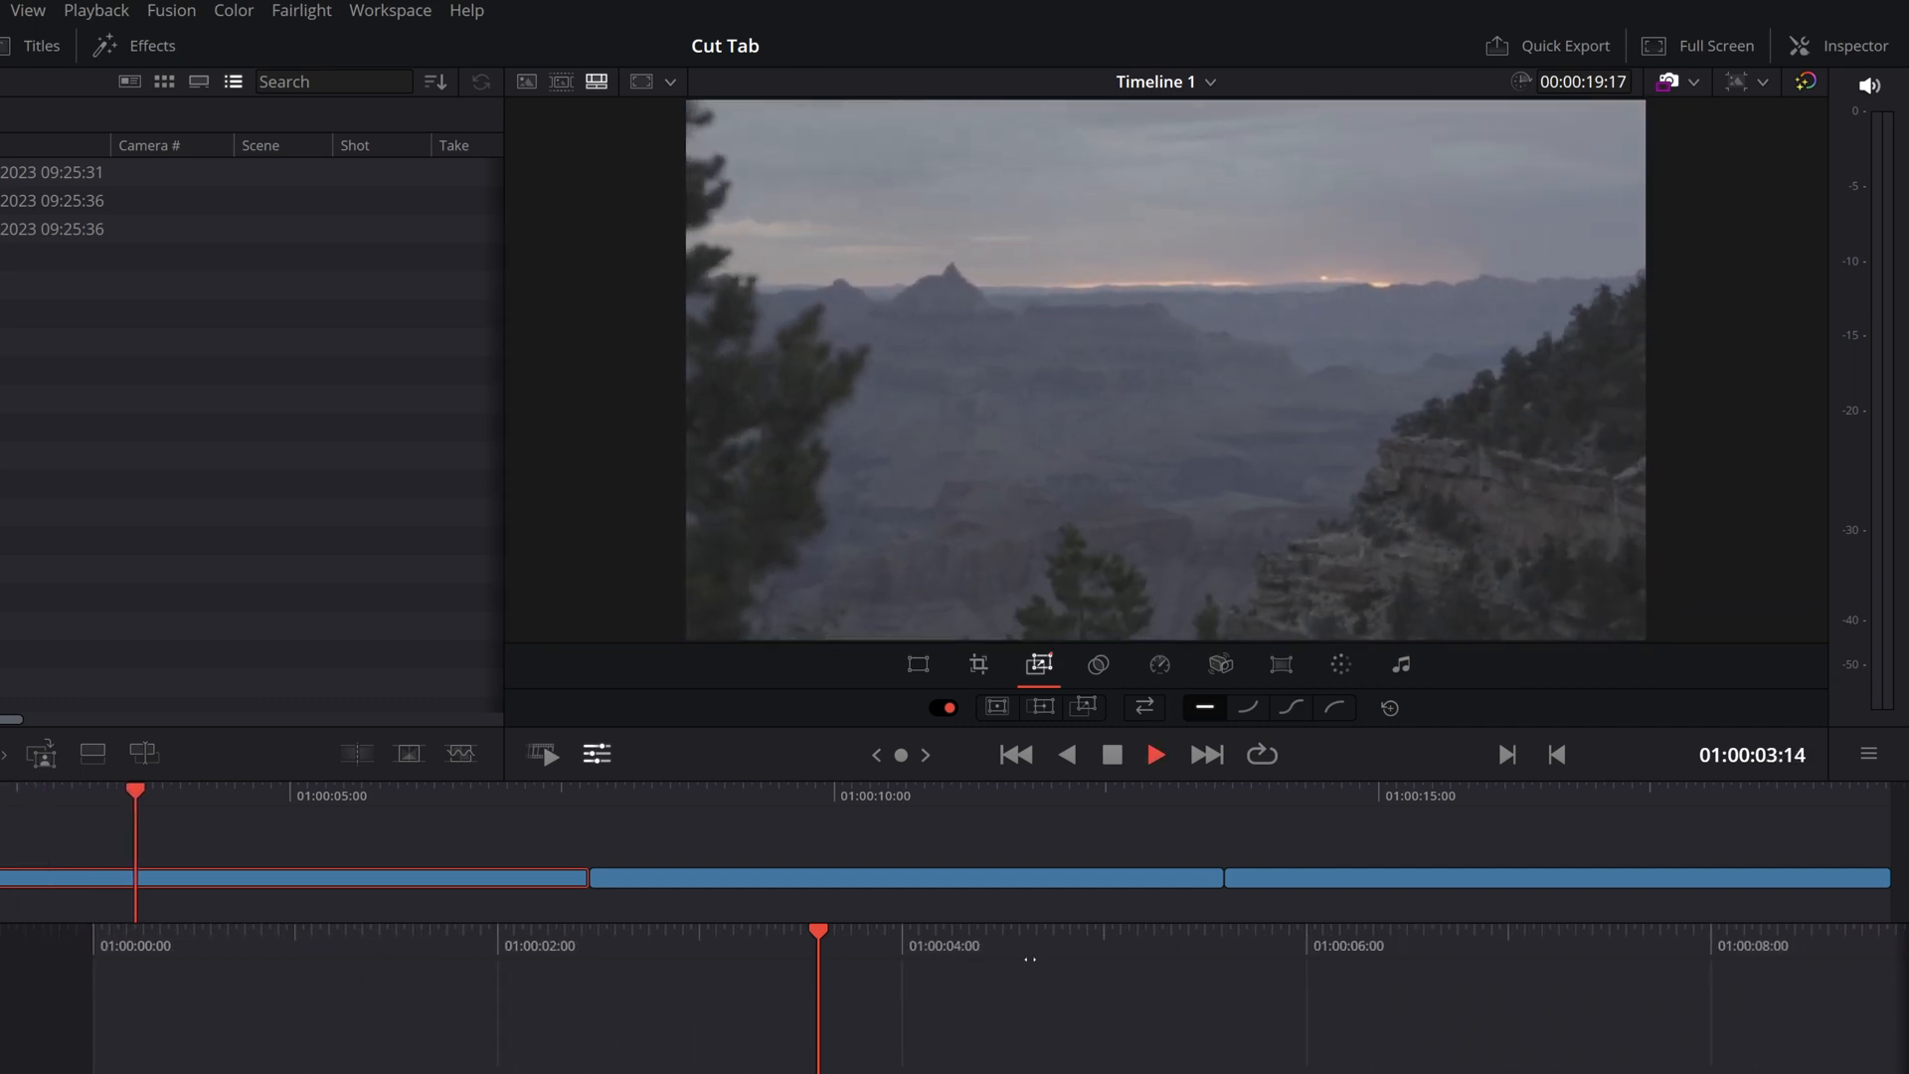
pyautogui.press('space')
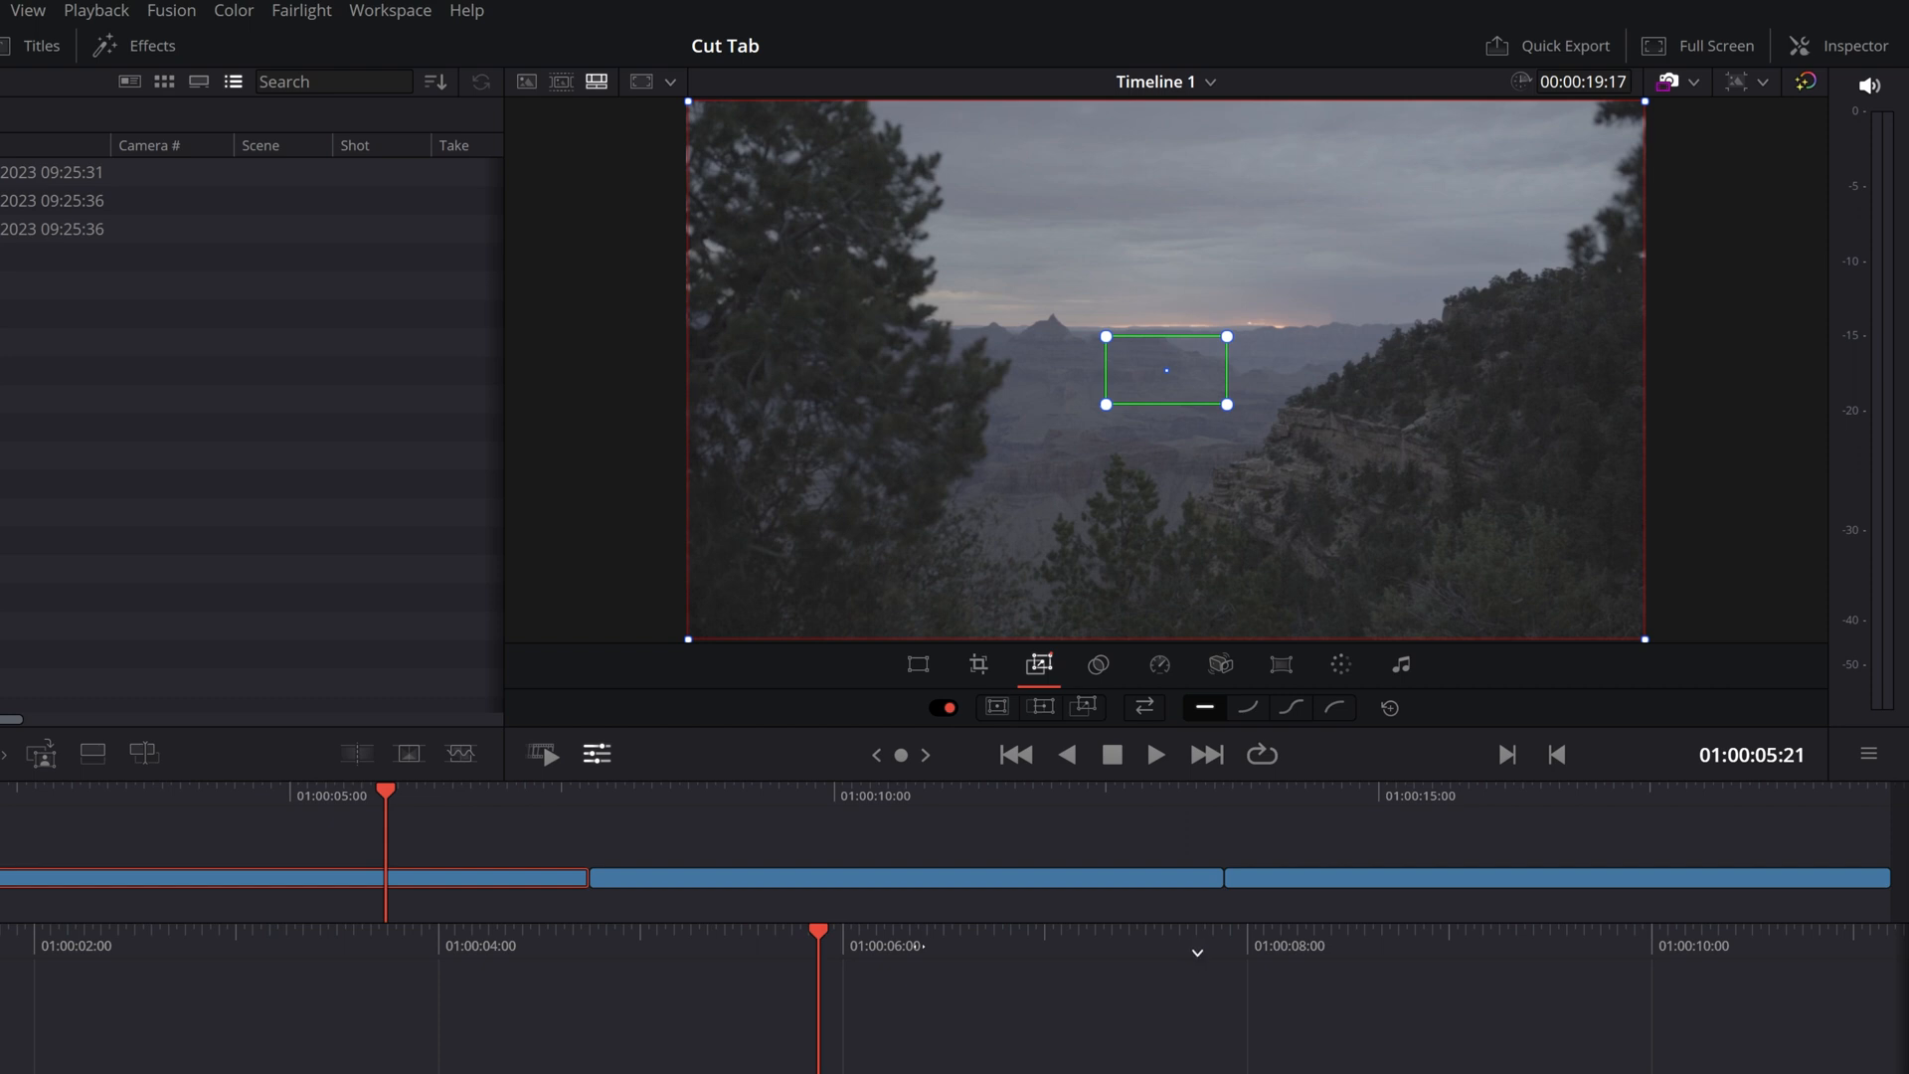
pyautogui.press('Home')
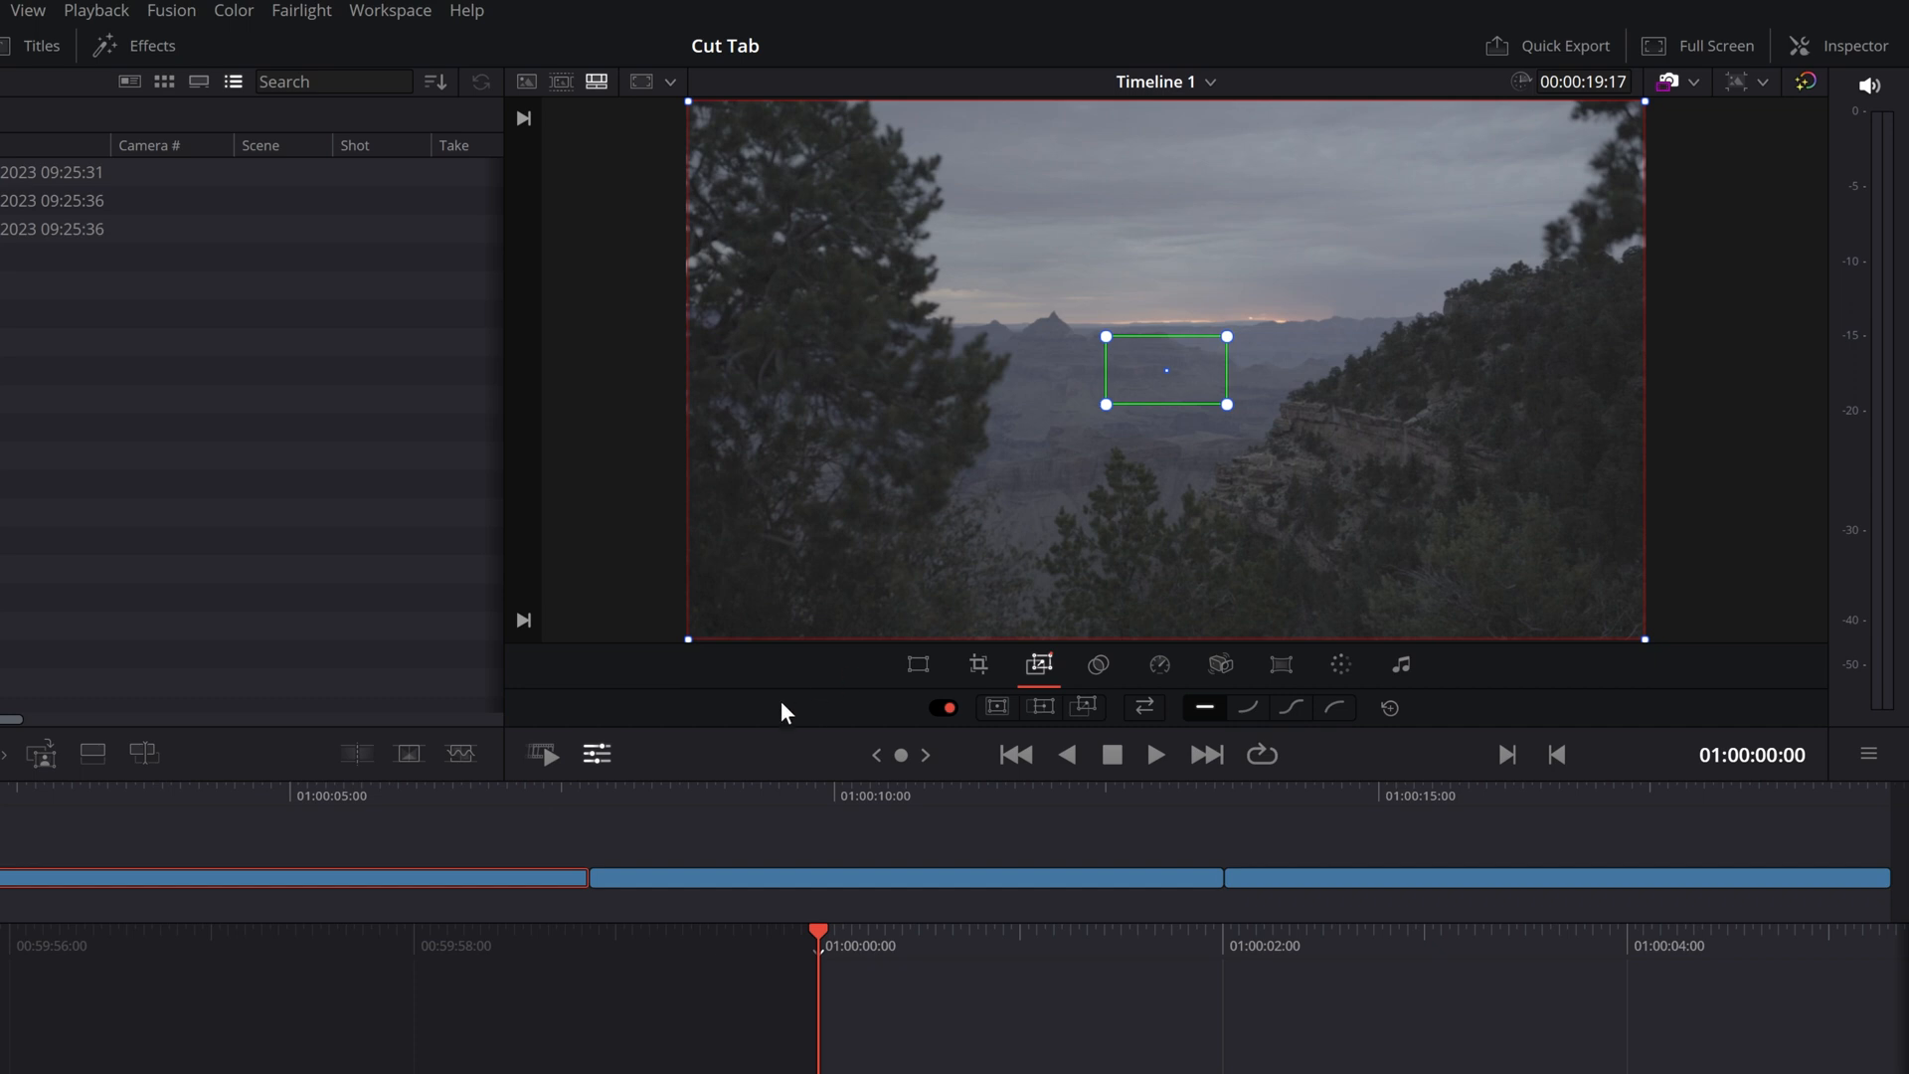
# Hide the clip tools, play the dynamic zoom in the enlarged viewer, and show the tools again.
pyautogui.click(594, 753)
pyautogui.press('space')
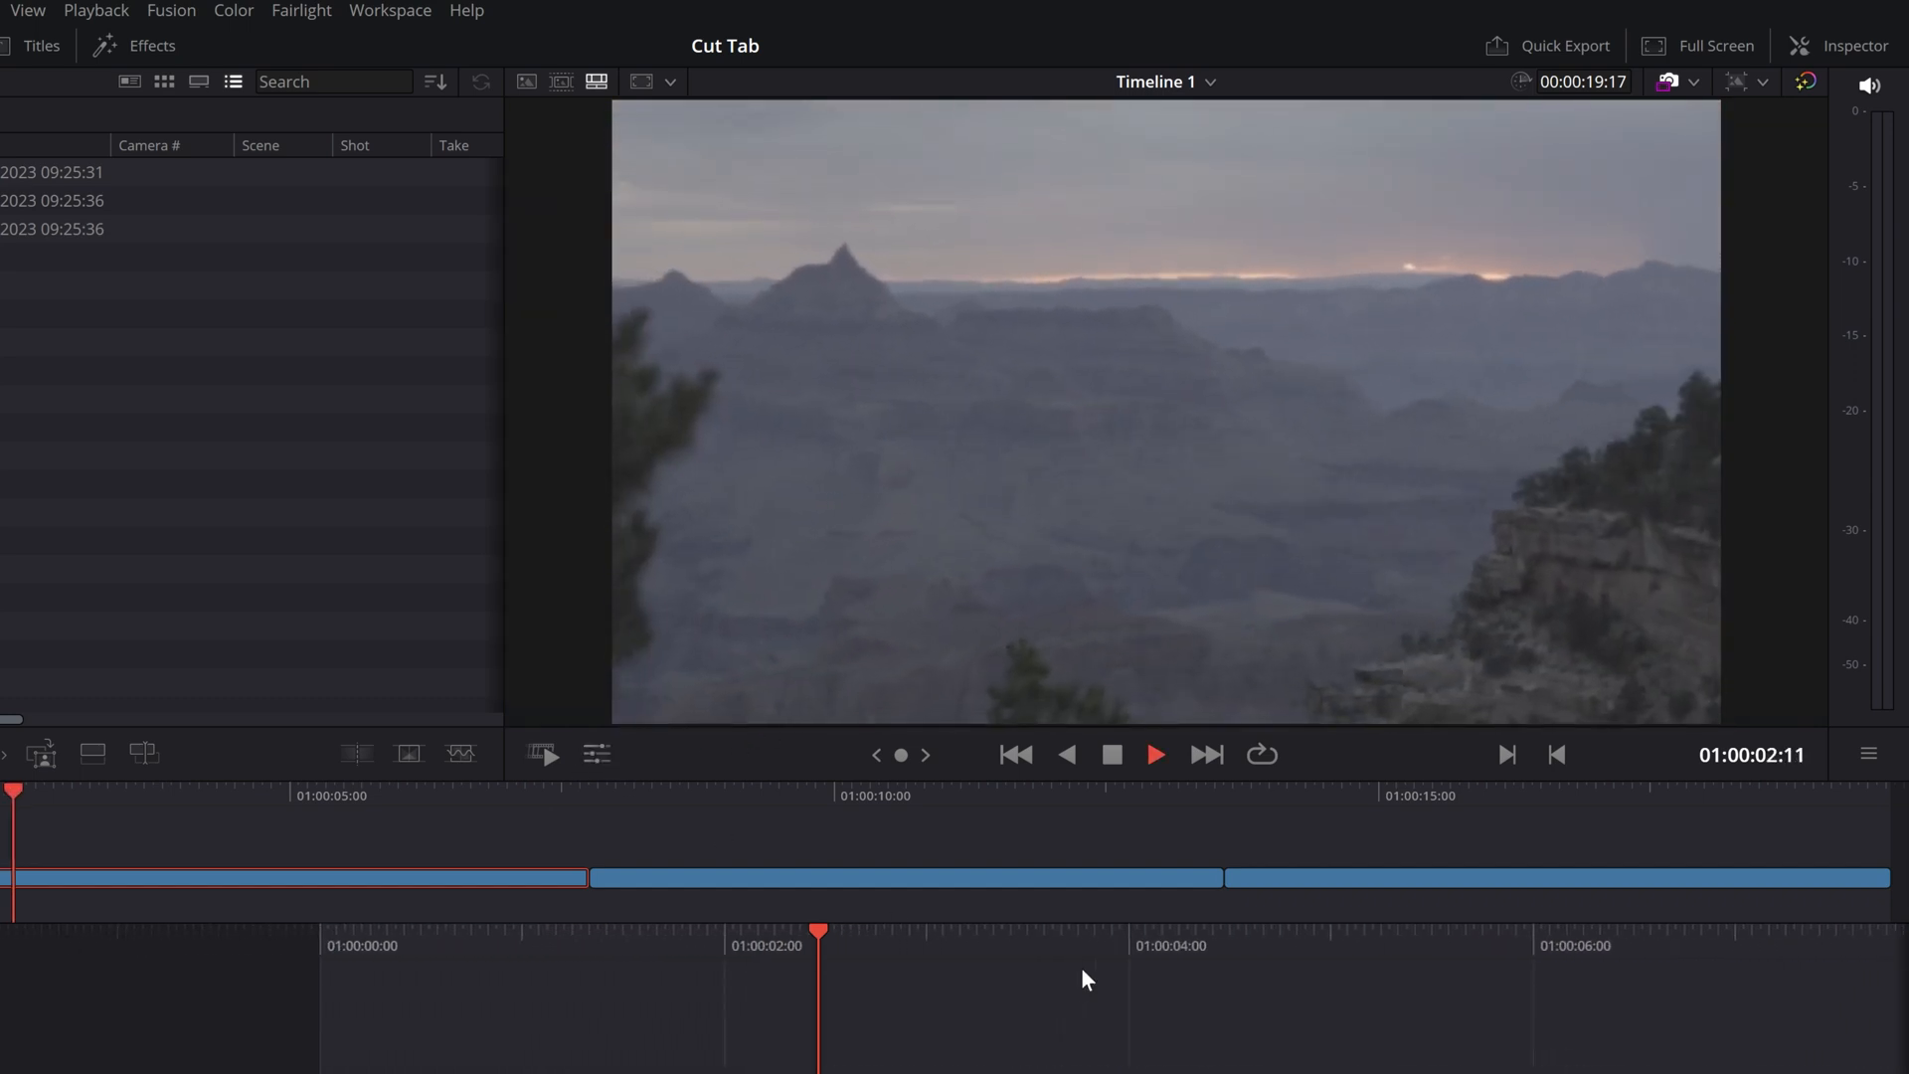
pyautogui.press('space')
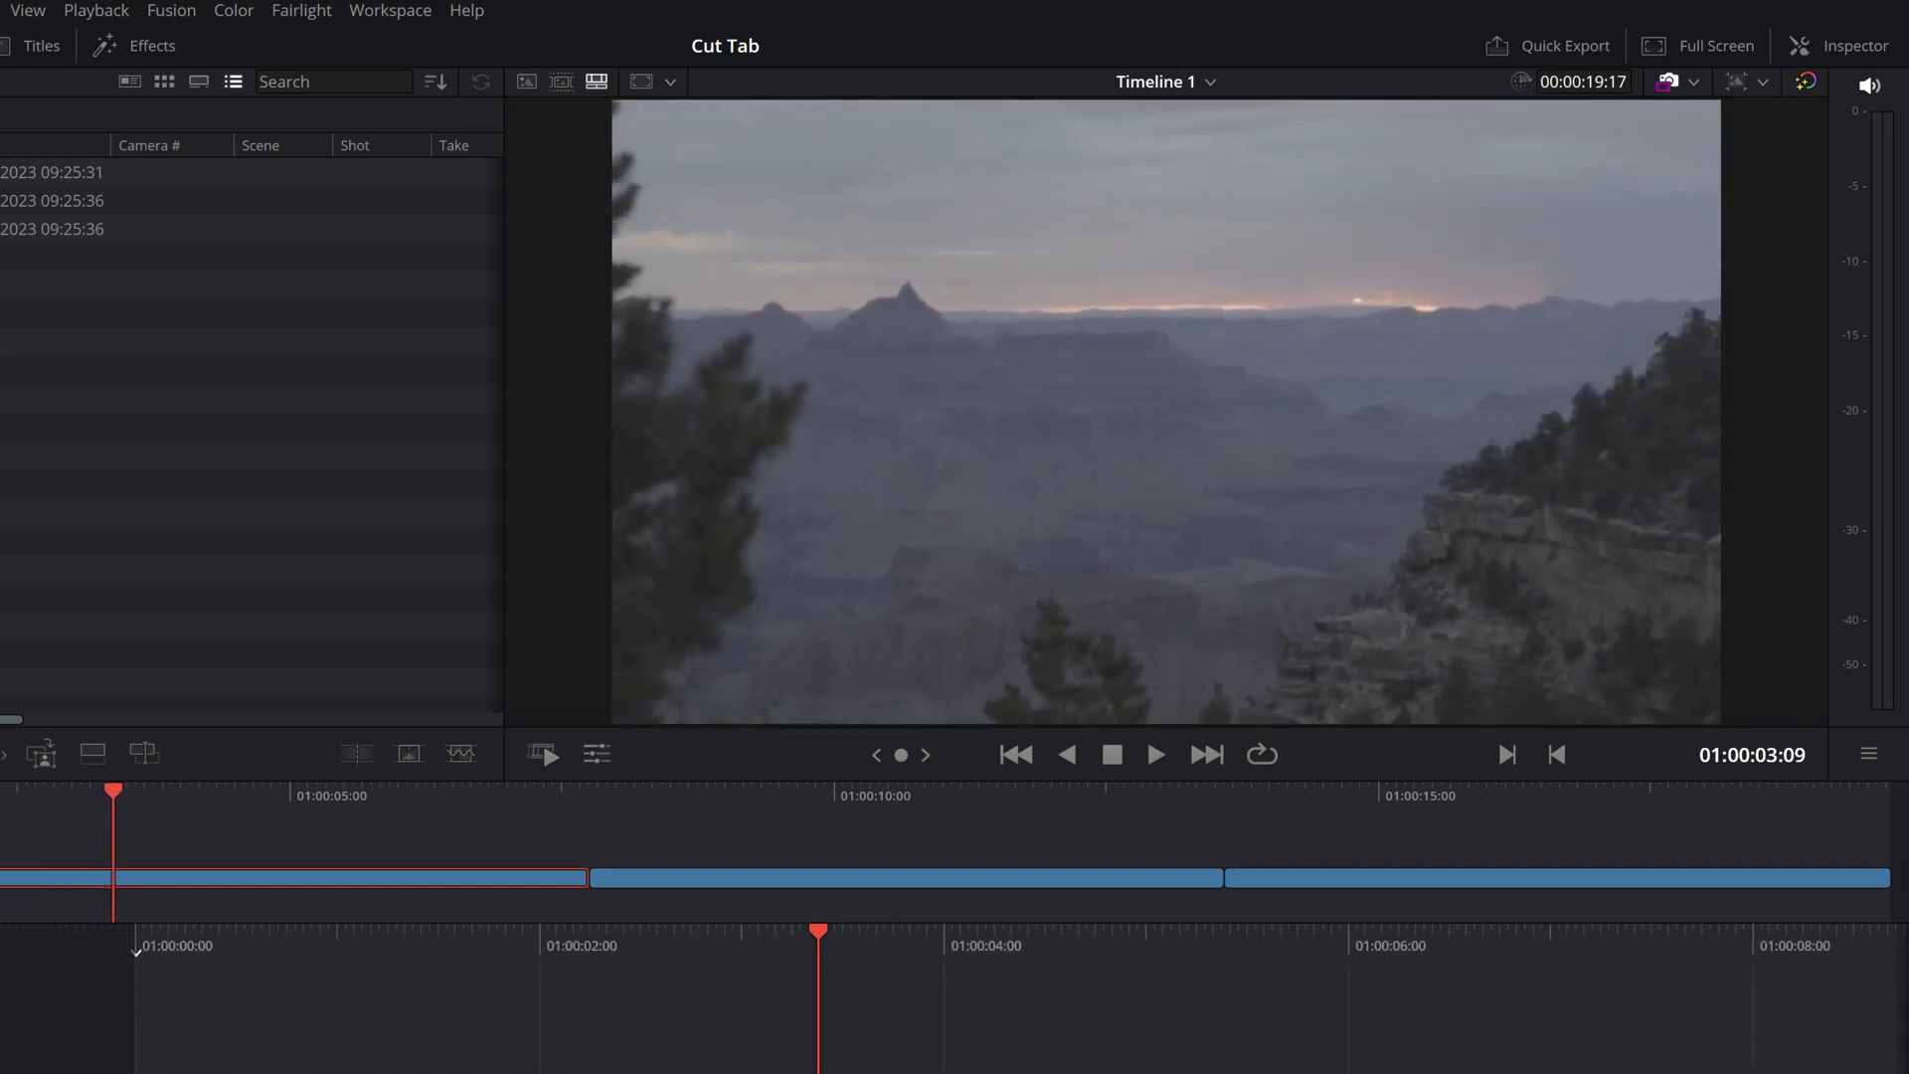
pyautogui.click(596, 756)
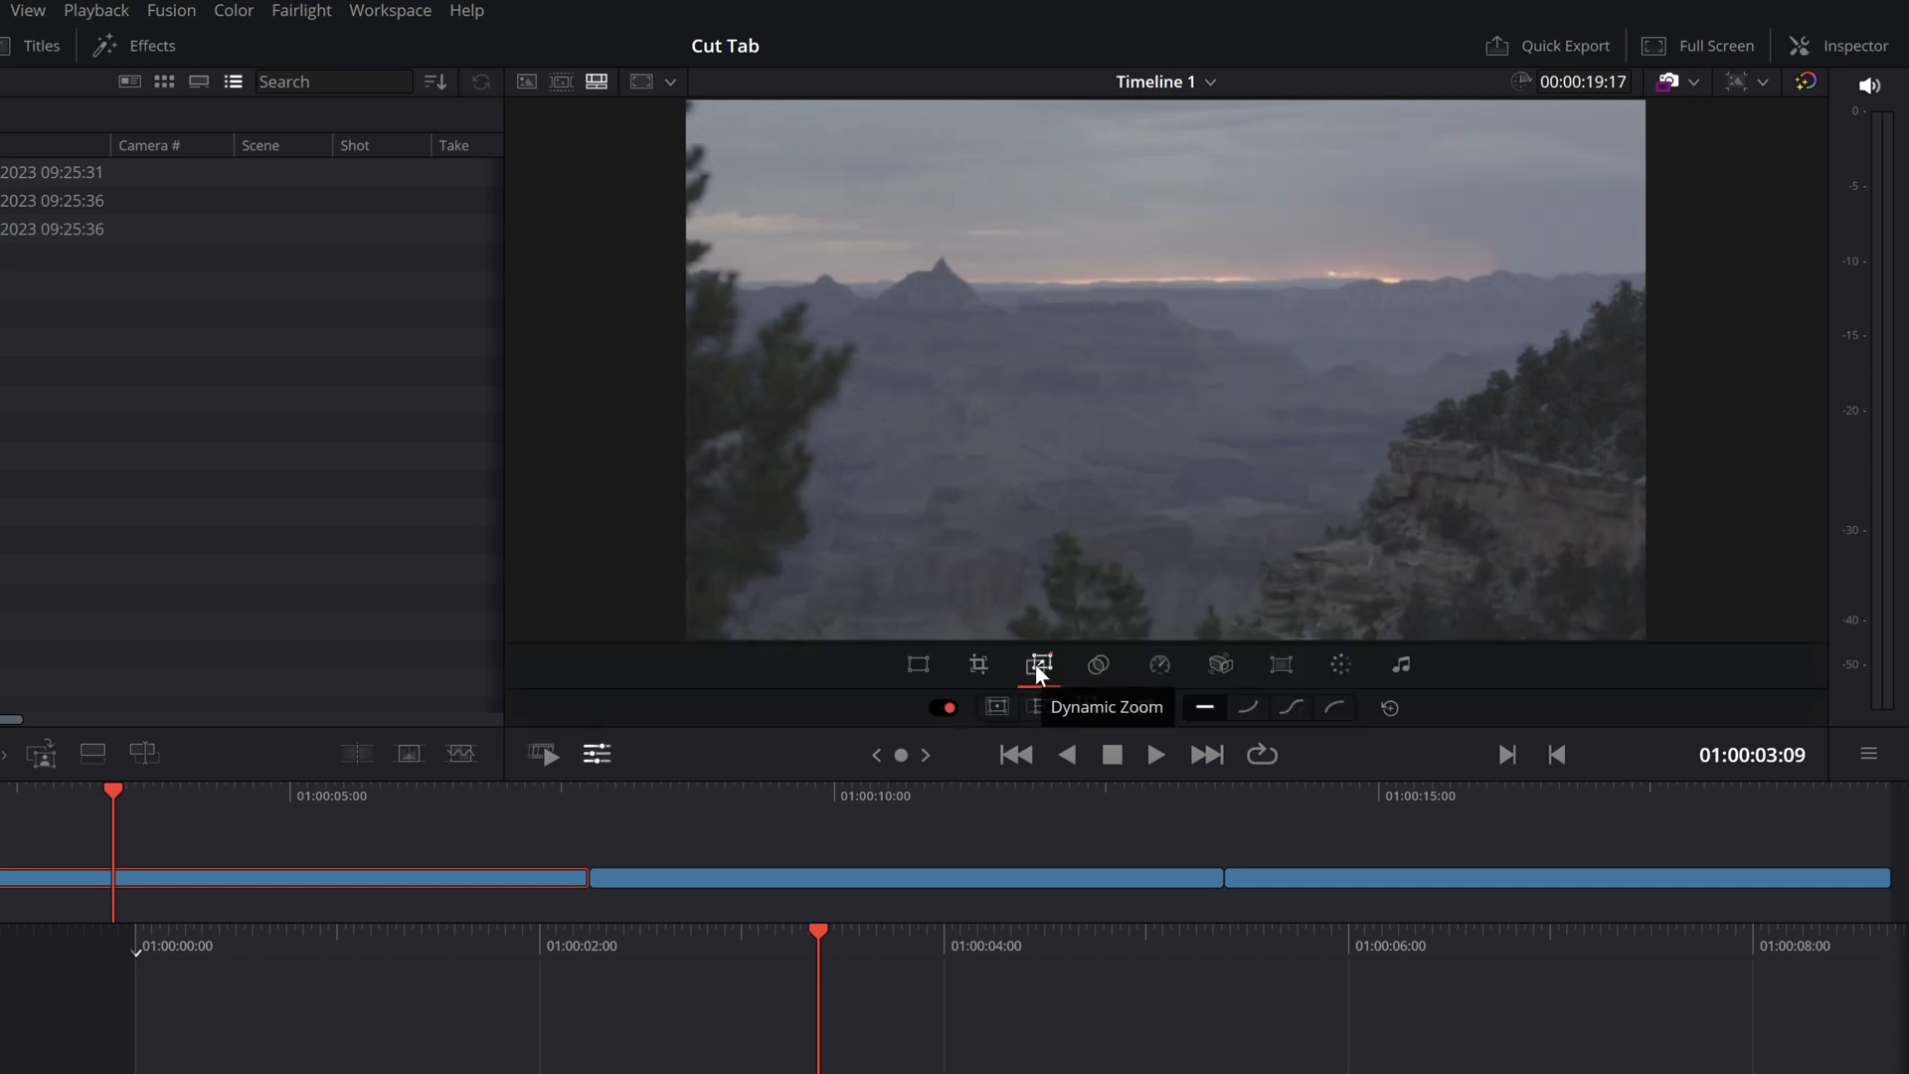
# Switch Dynamic Zoom off, play the clip from its start for comparison, and switch the zoom back on.
pyautogui.click(944, 713)
pyautogui.click(944, 713)
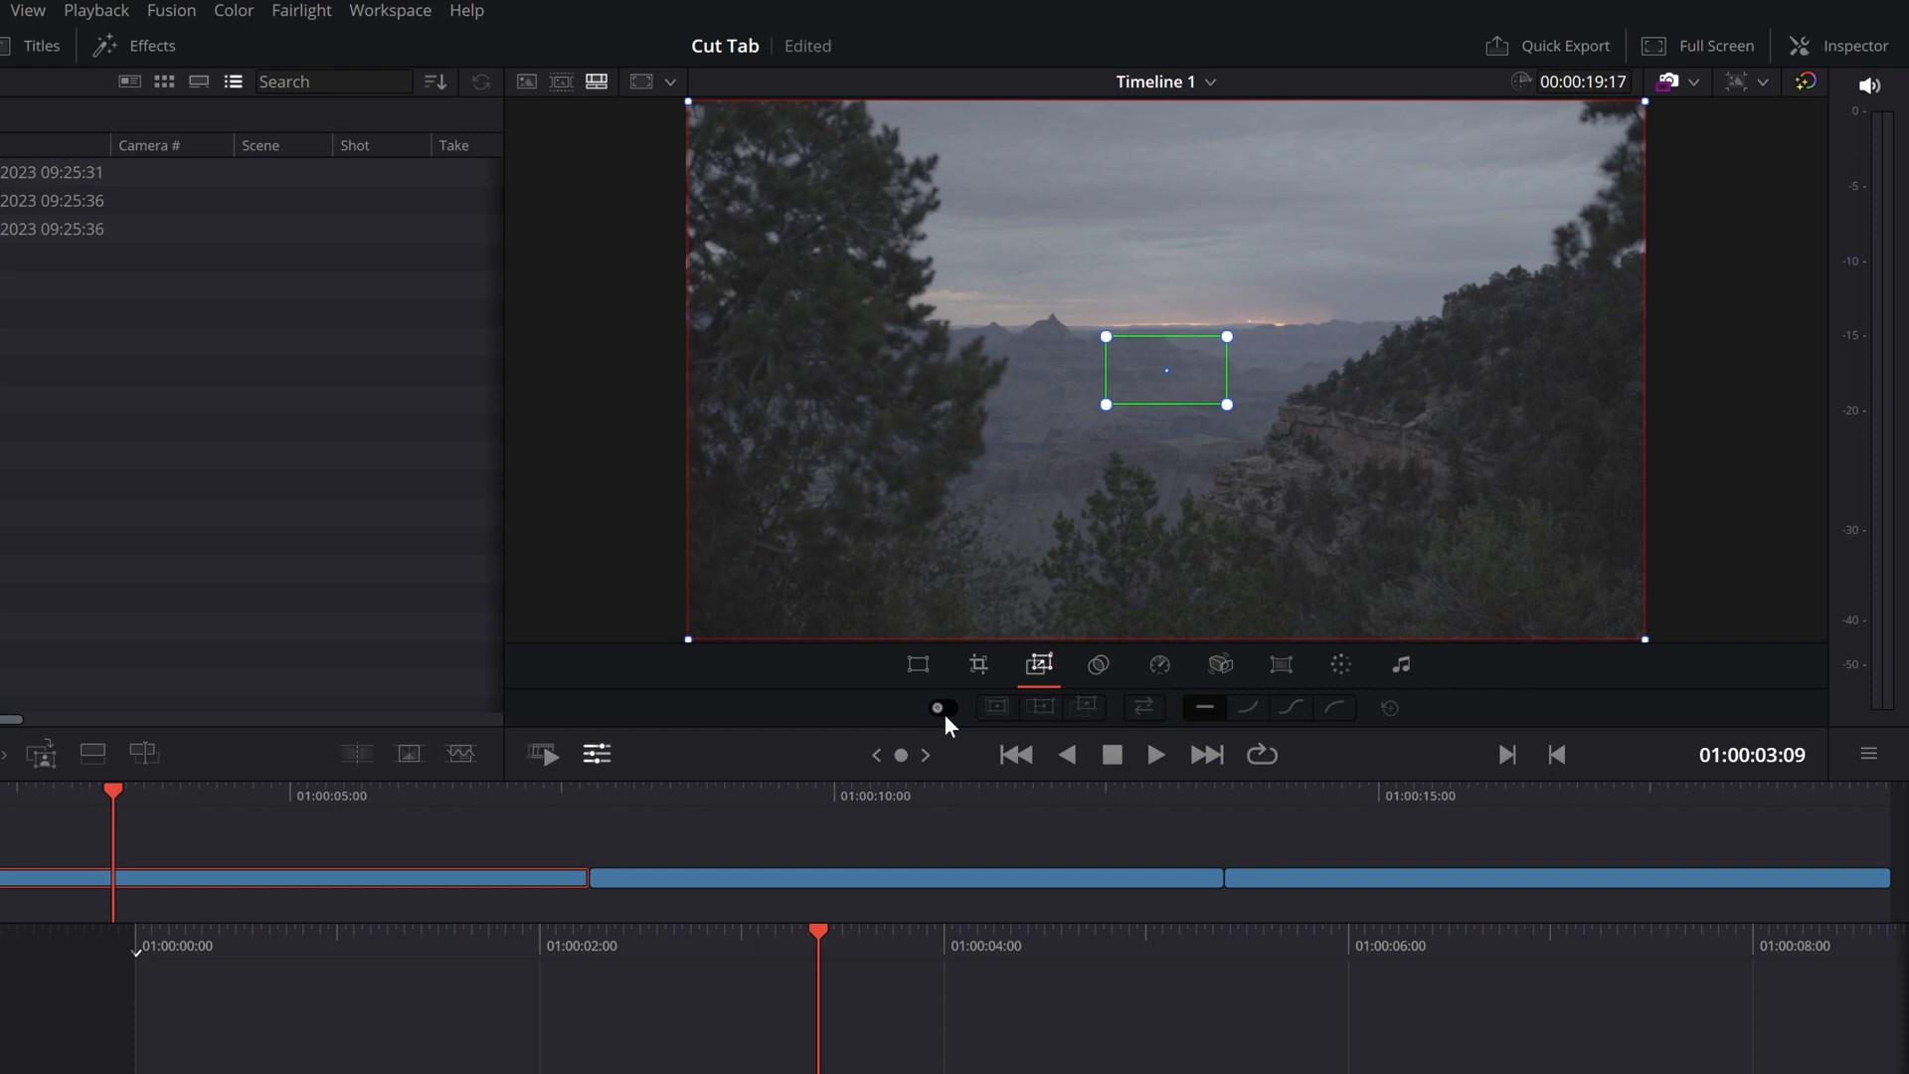
pyautogui.moveTo(1124, 944); pyautogui.dragTo(1378, 978)
pyautogui.press('space')
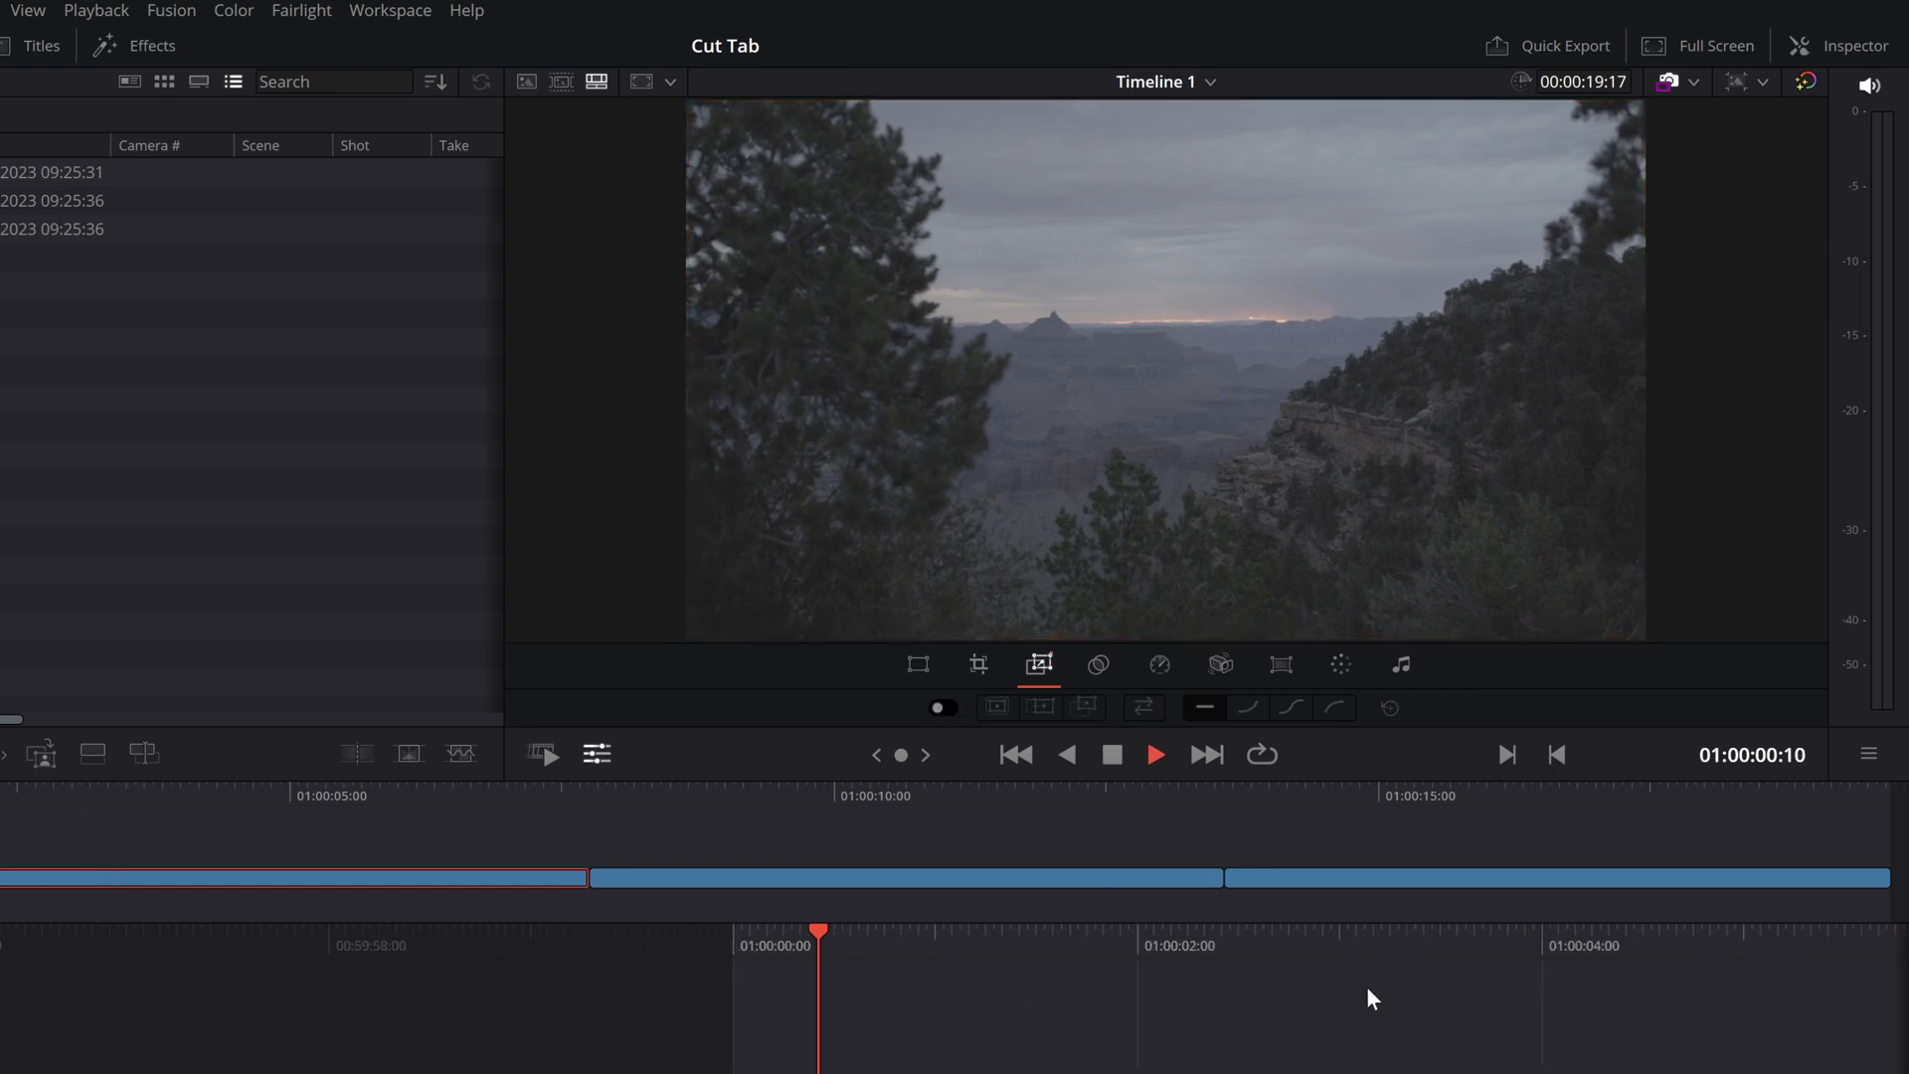
pyautogui.click(945, 710)
pyautogui.moveTo(860, 939); pyautogui.dragTo(809, 939)
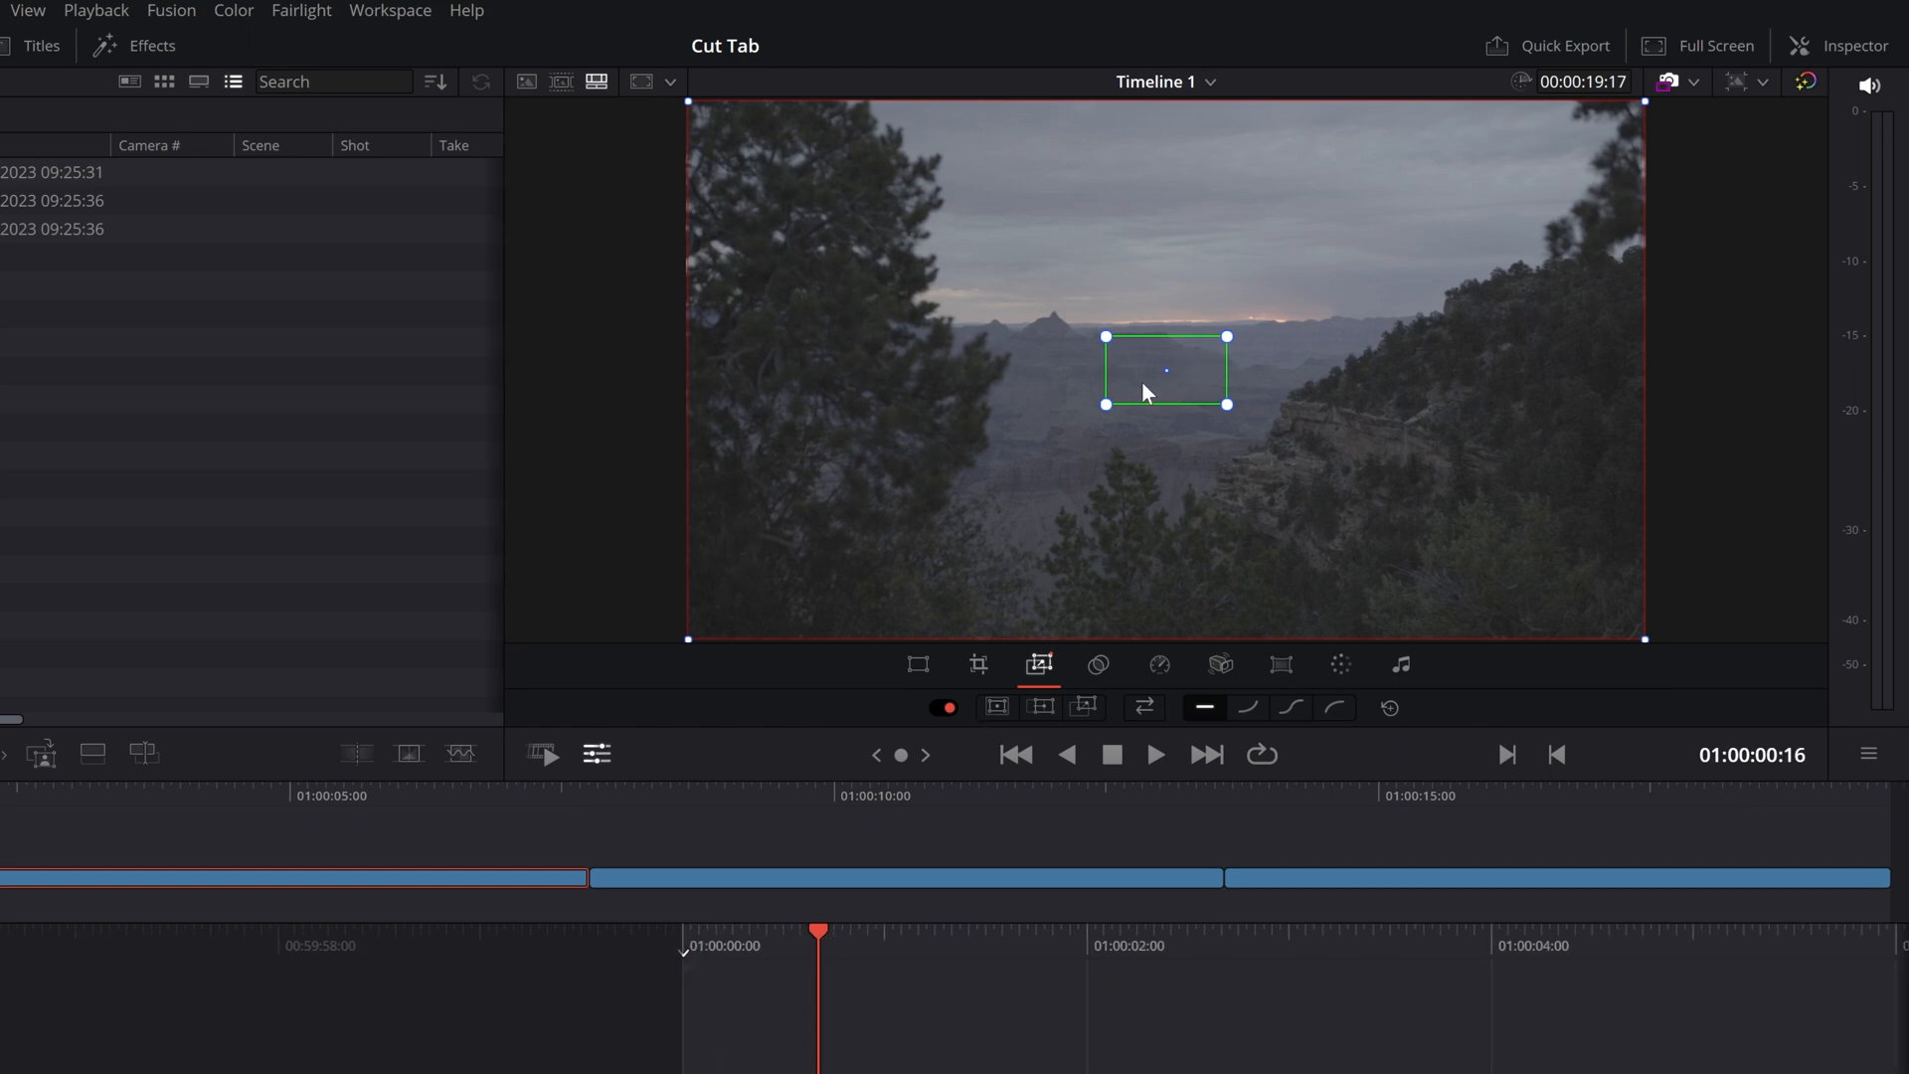
# Enlarge the green frame to about a third of the picture width, apply the zoom preset, and preview the movement.
pyautogui.moveTo(1107, 404); pyautogui.dragTo(1013, 481)
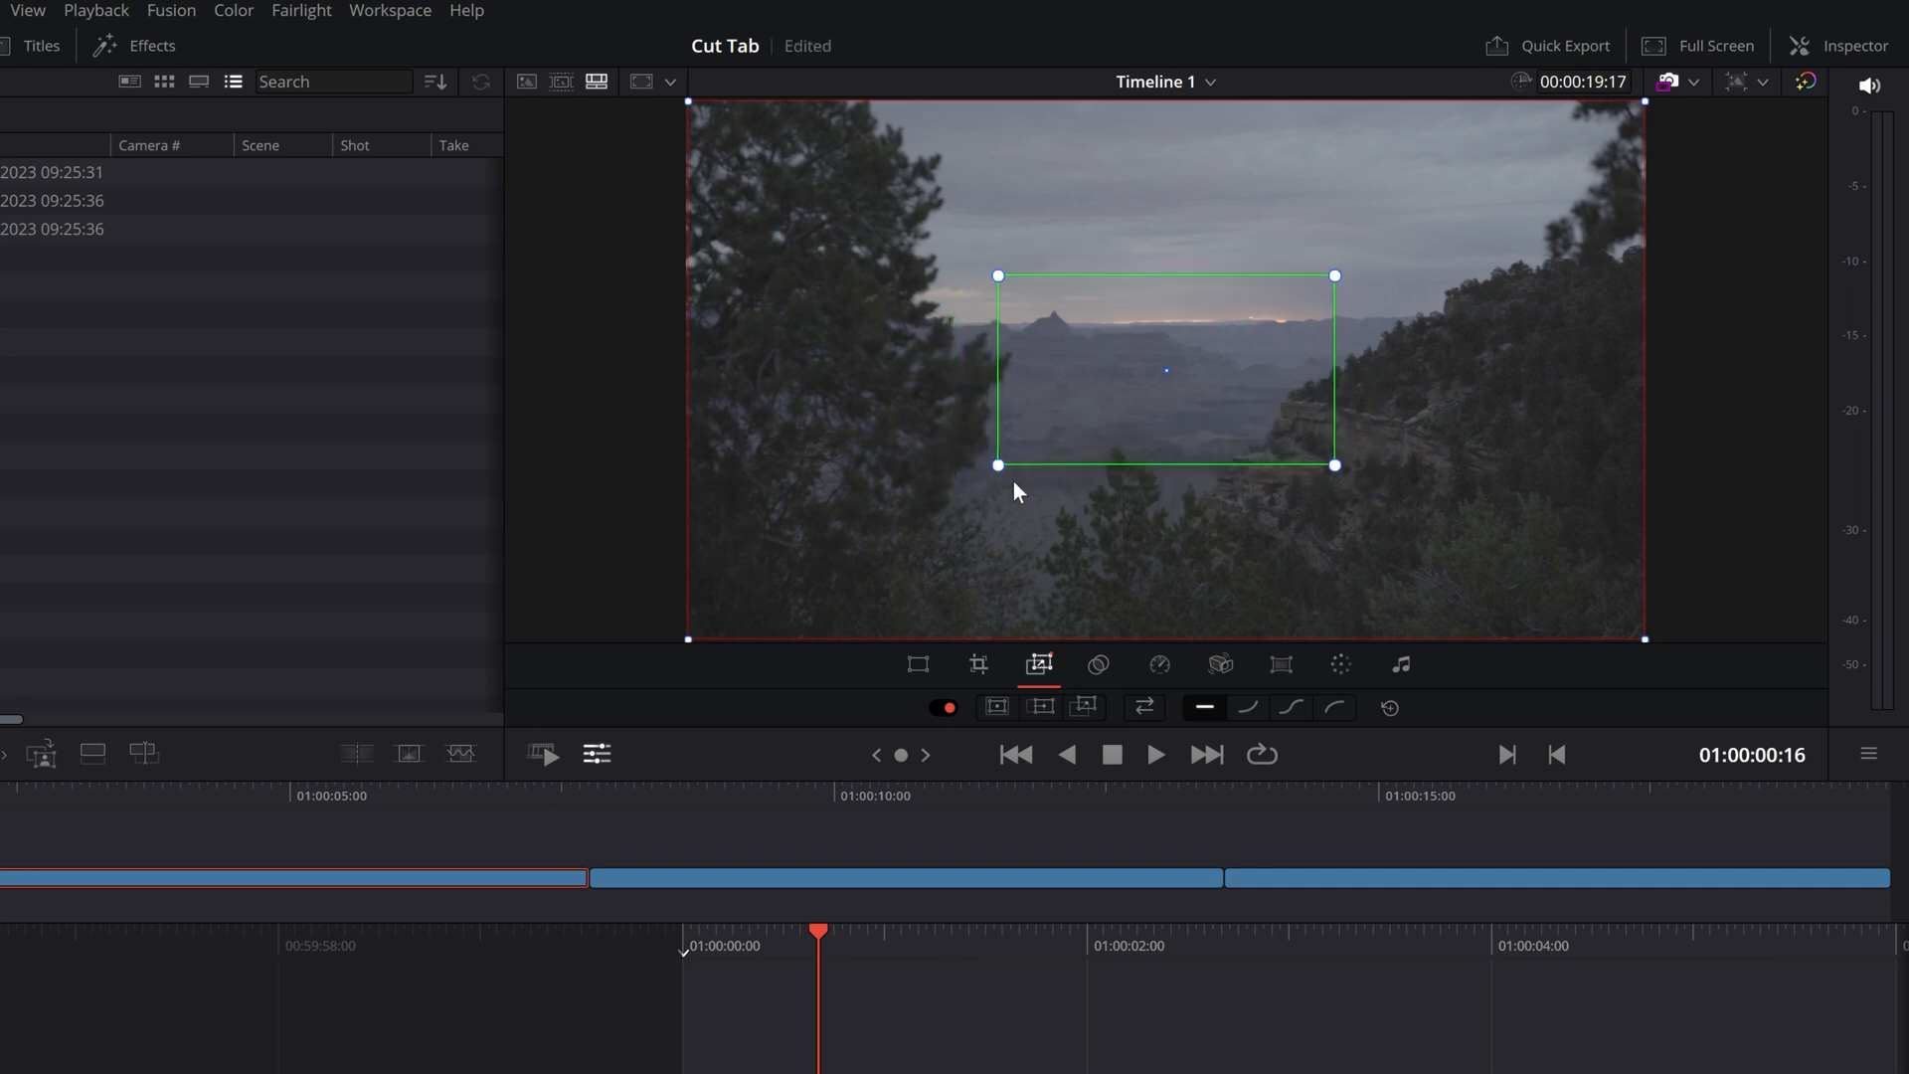
pyautogui.click(997, 708)
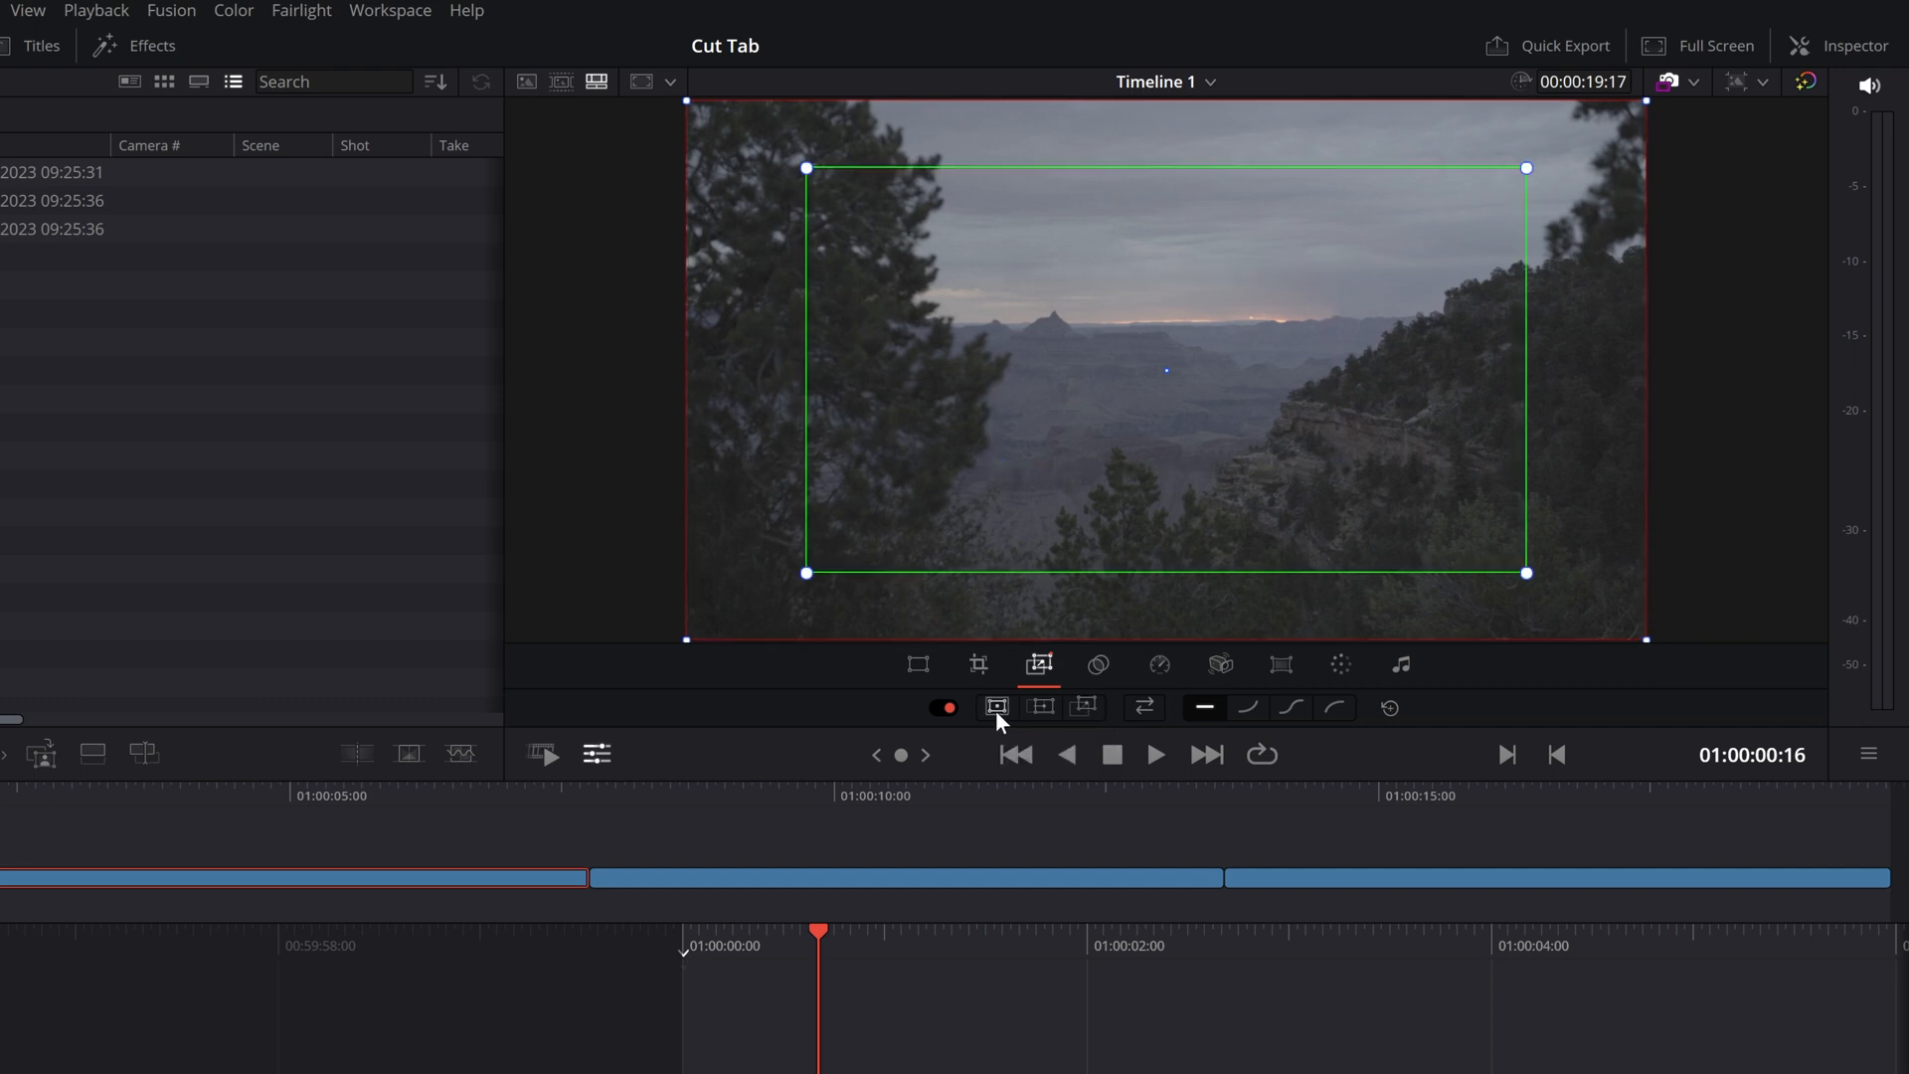
pyautogui.moveTo(933, 931); pyautogui.dragTo(1249, 941)
pyautogui.press('space')
pyautogui.press('space')
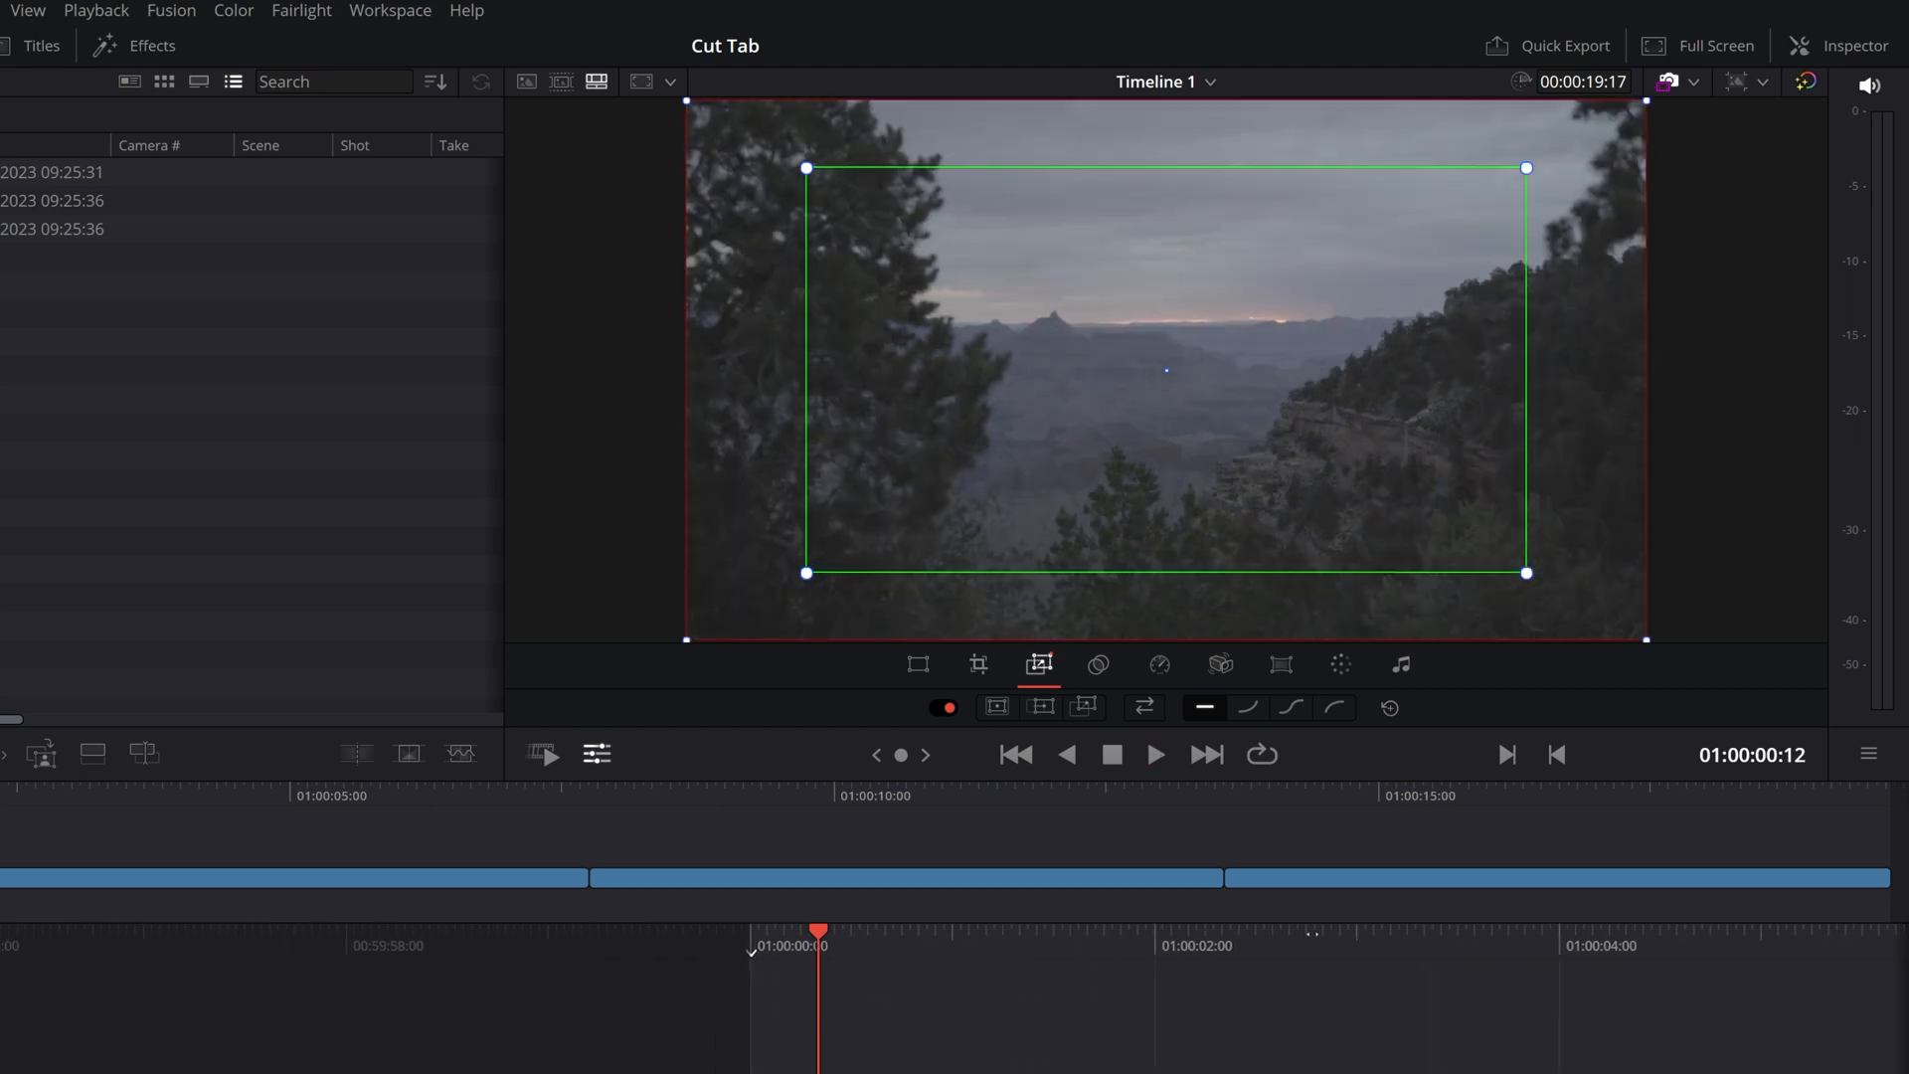
# Apply the pan preset to the dynamic zoom, preview the sideways movement twice, and return to the clip's start.
pyautogui.click(1043, 710)
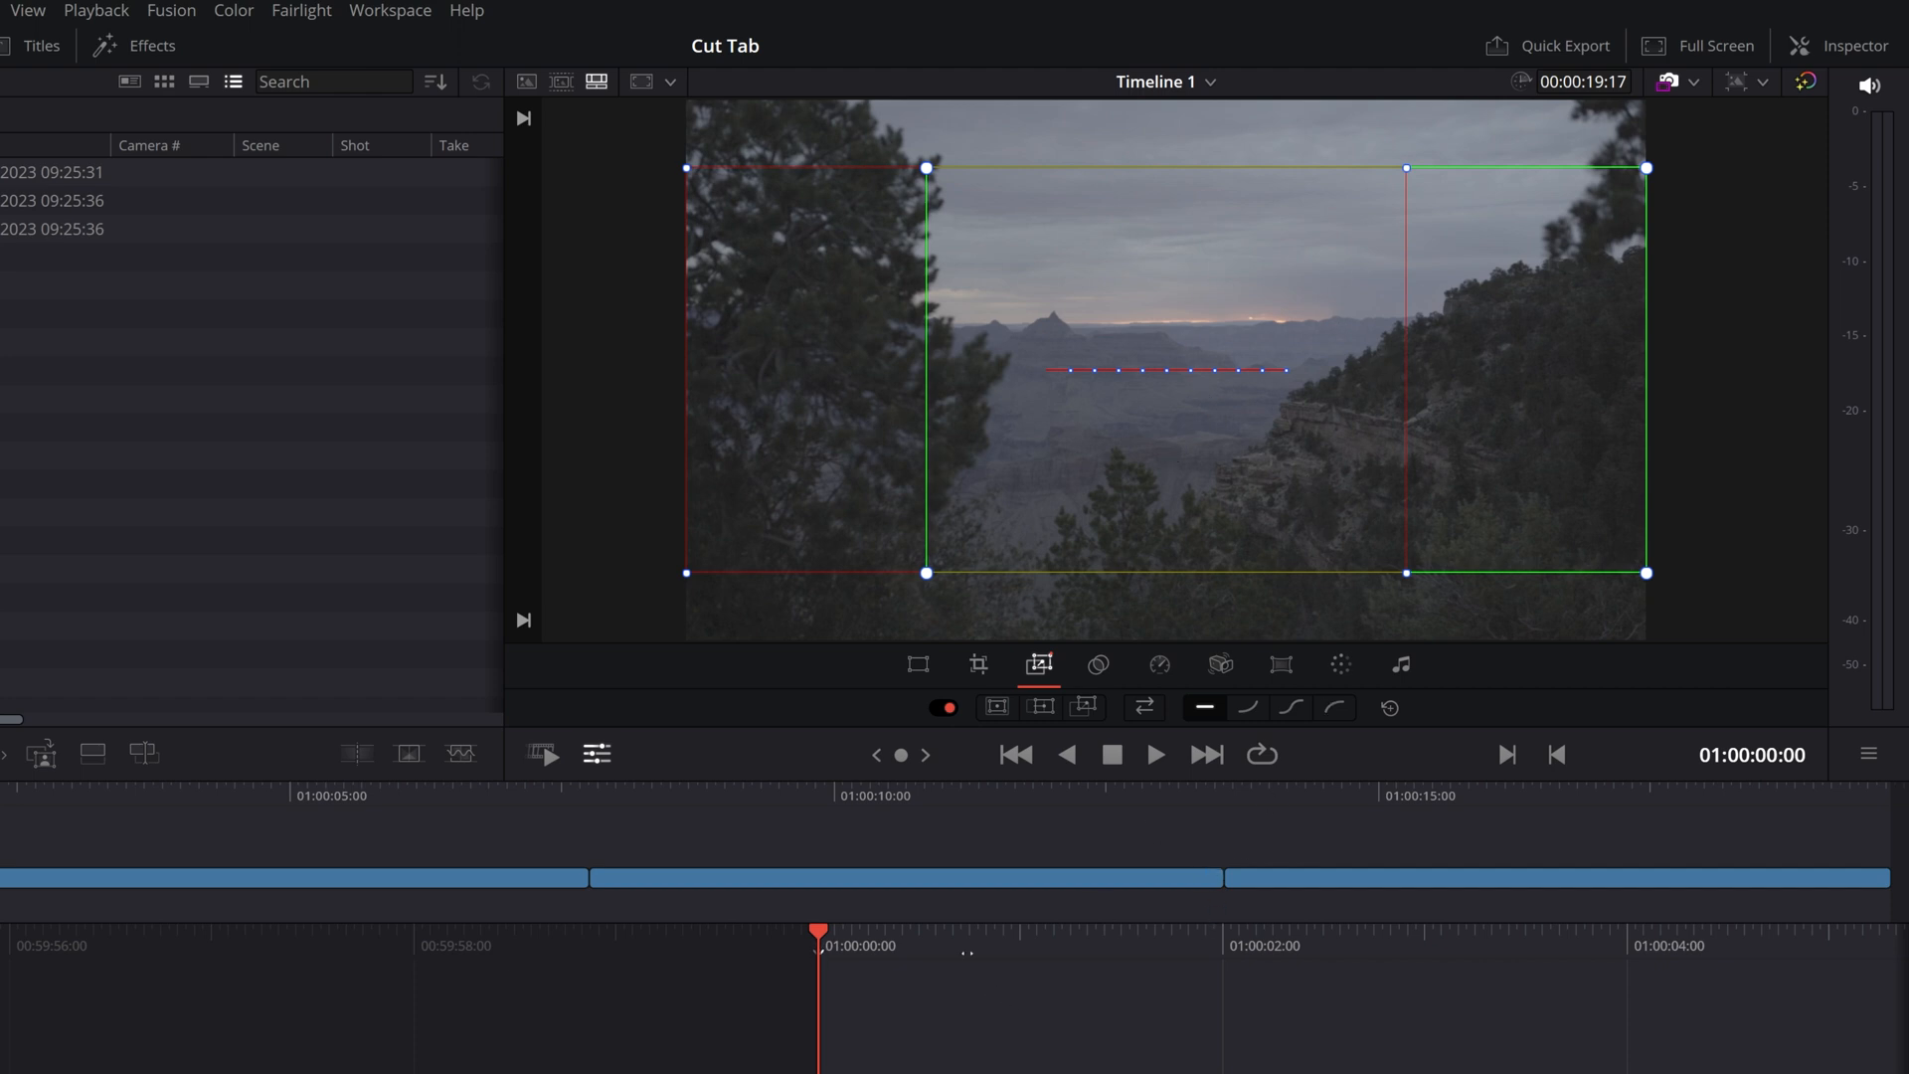
pyautogui.press('space')
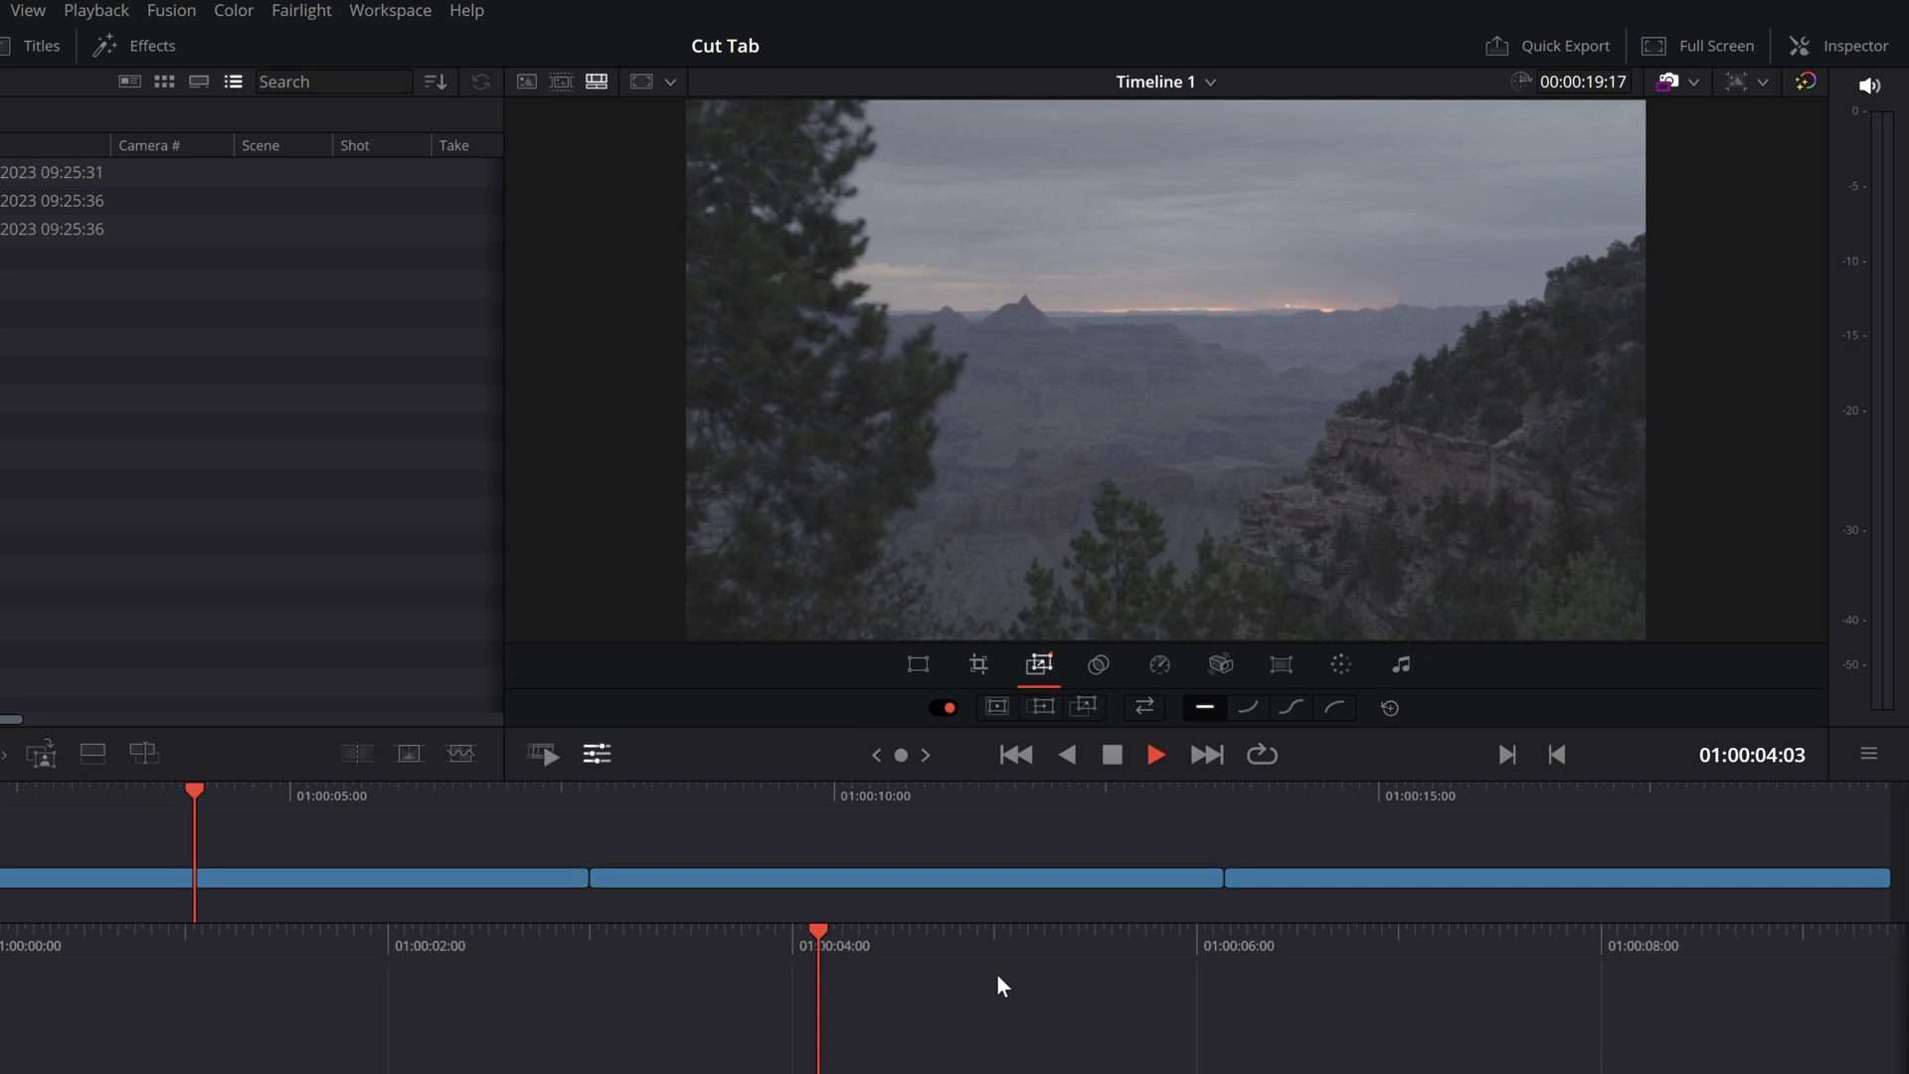
pyautogui.press('Home')
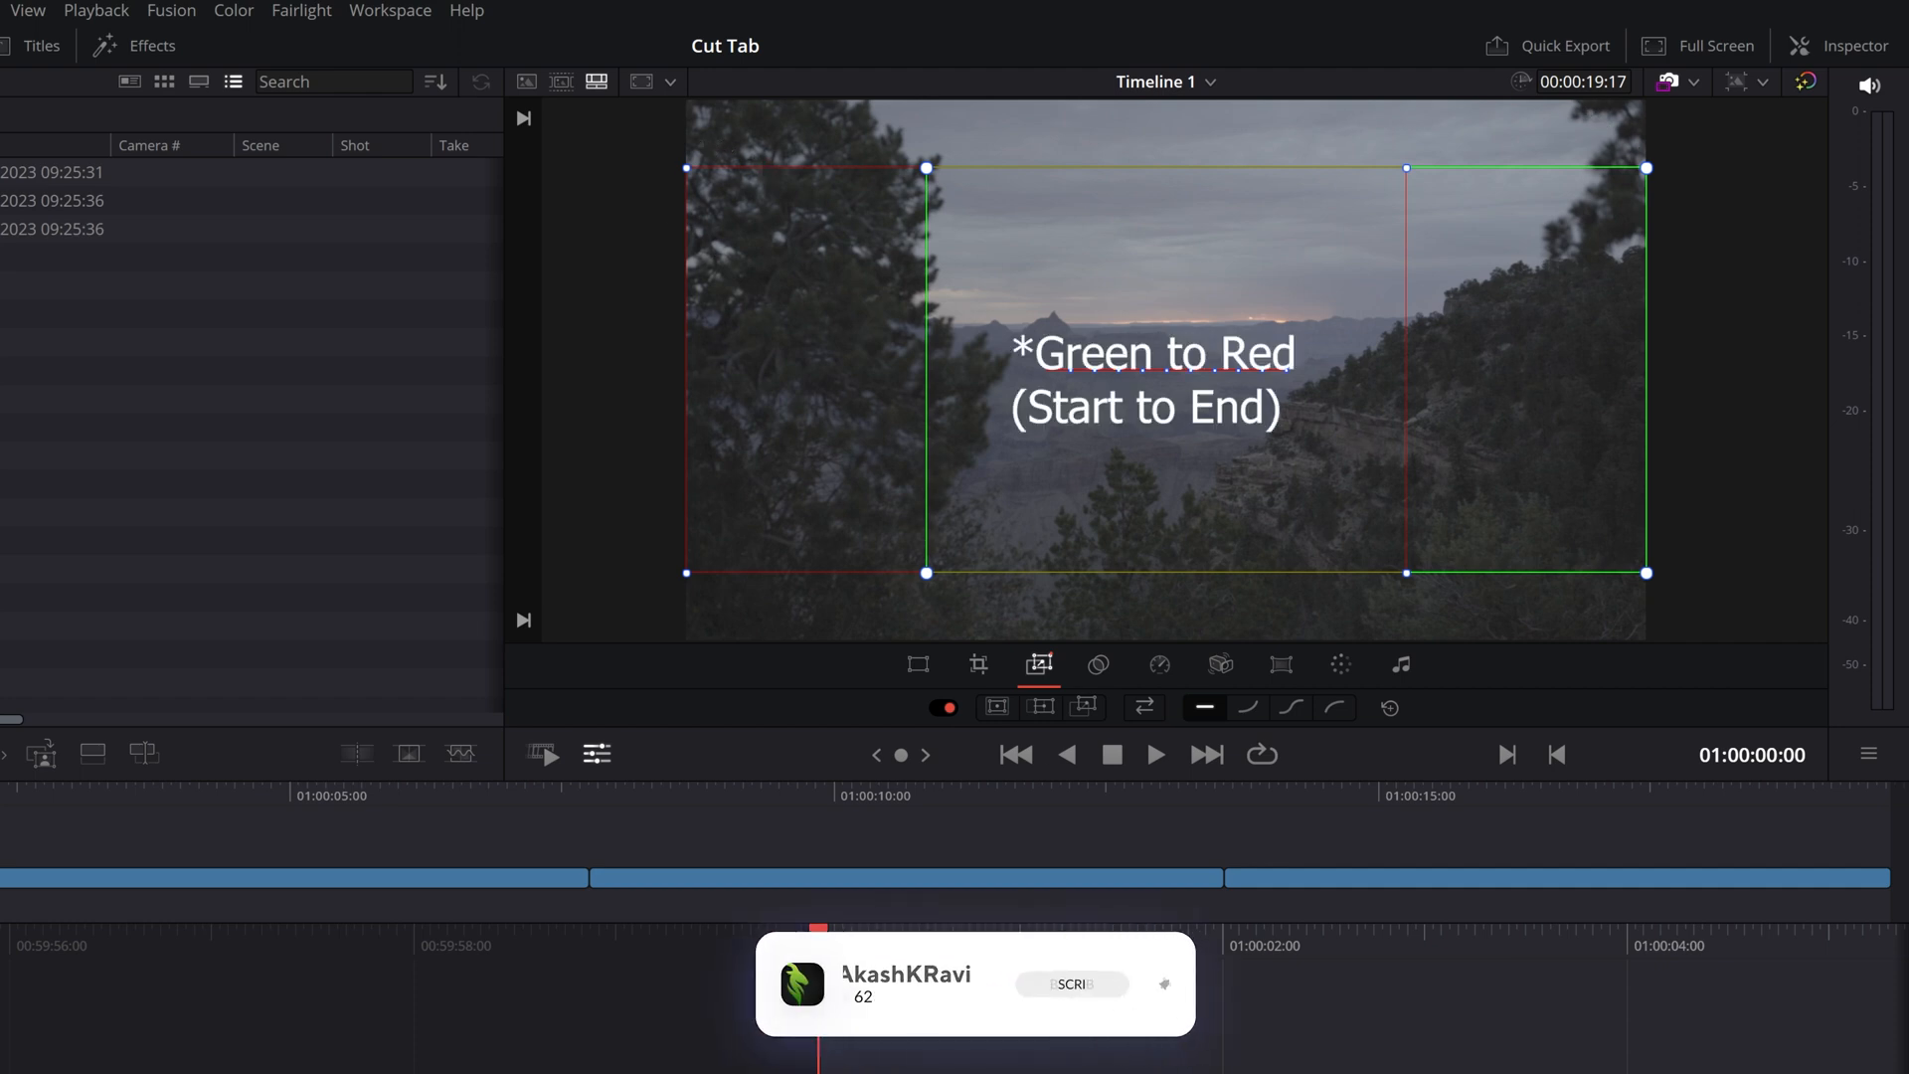
pyautogui.press('space')
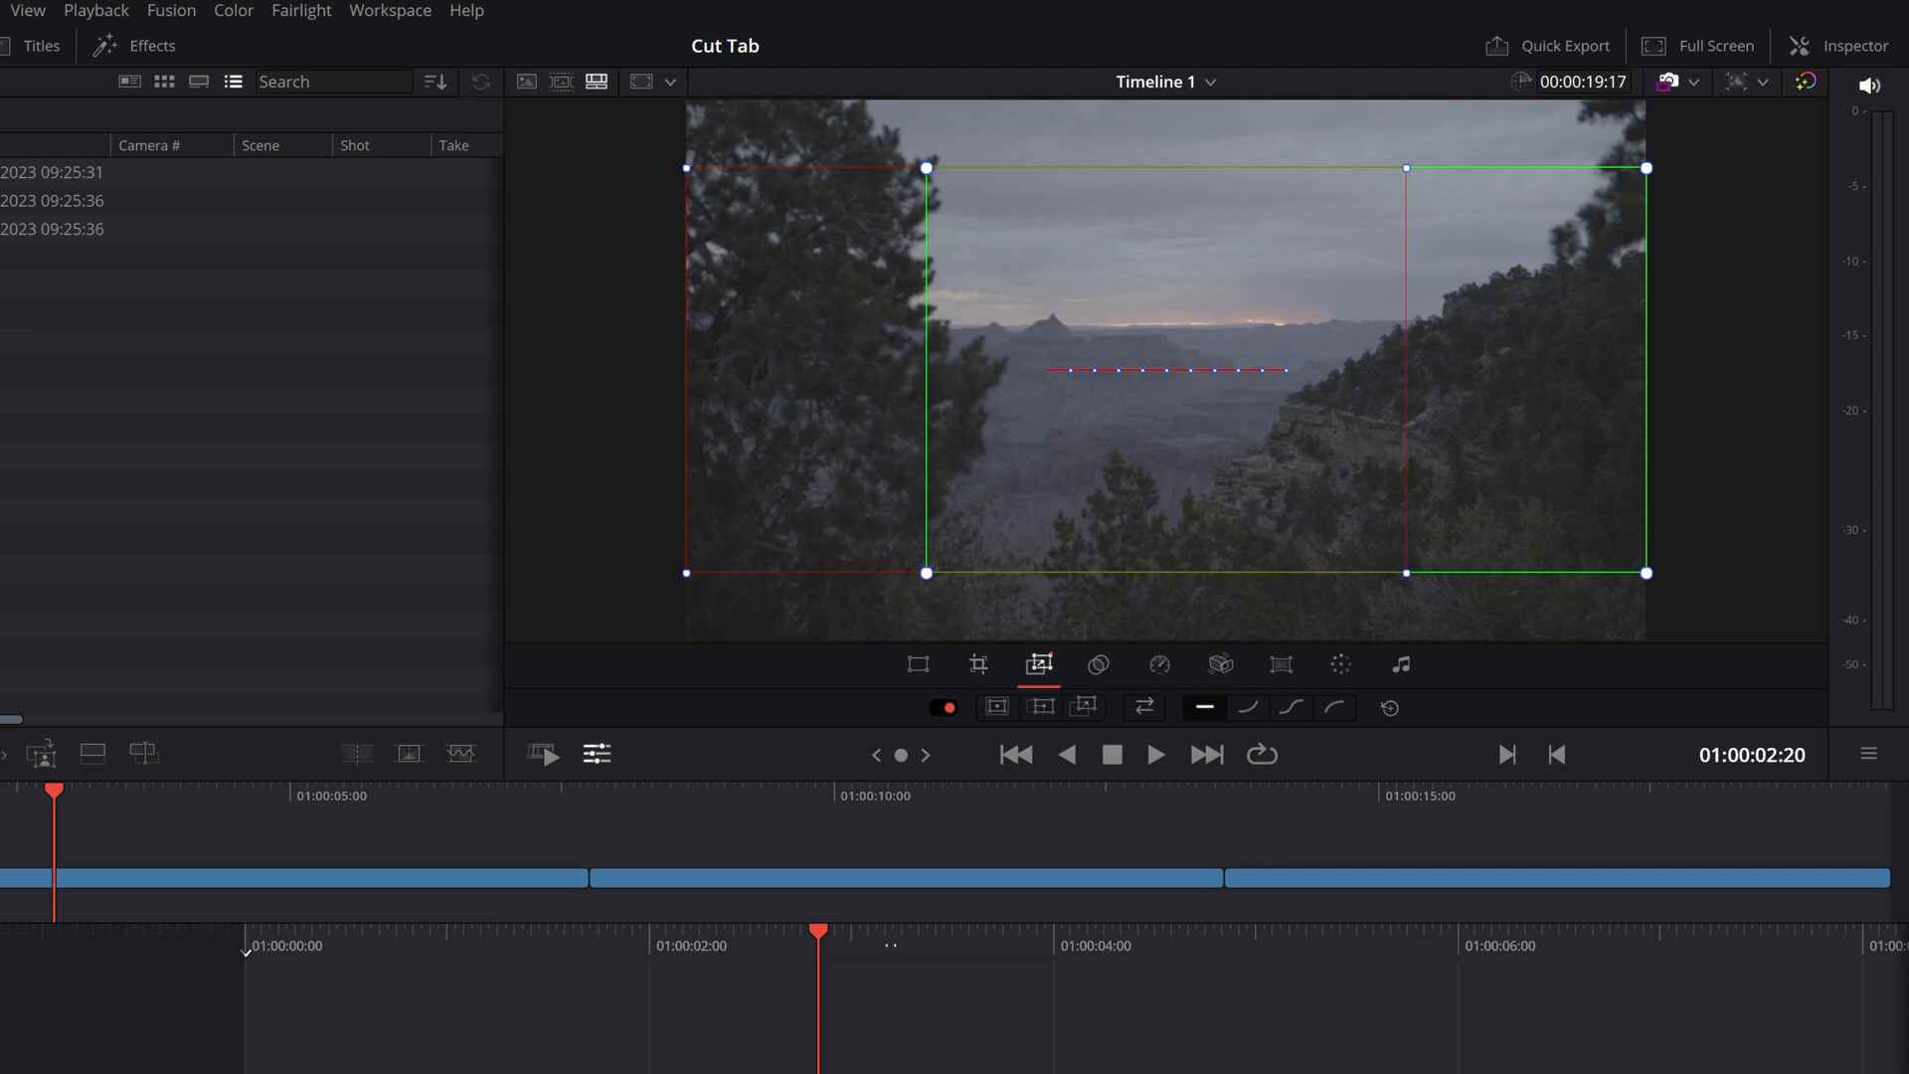
pyautogui.press('Home')
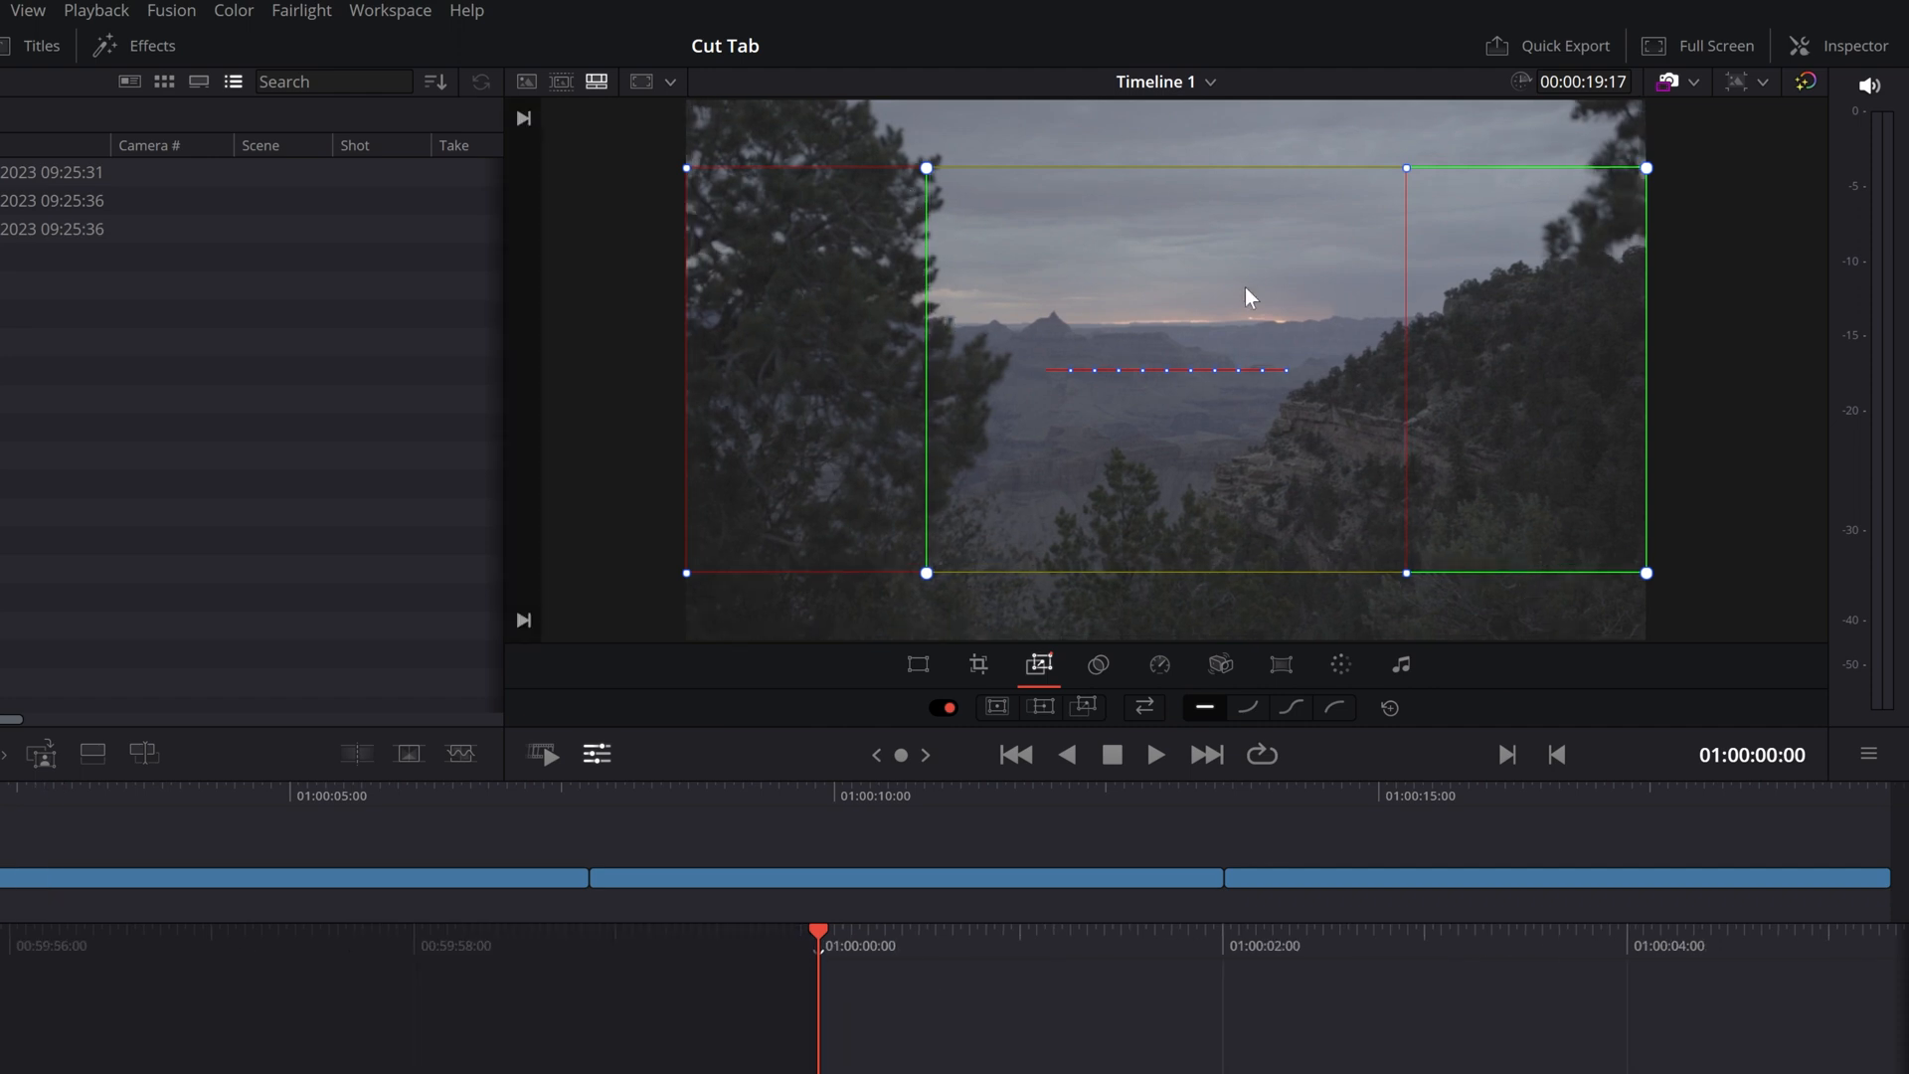
# Apply the Angle Preset to the dynamic zoom and preview the diagonal movement from the clip's start.
pyautogui.click(1082, 706)
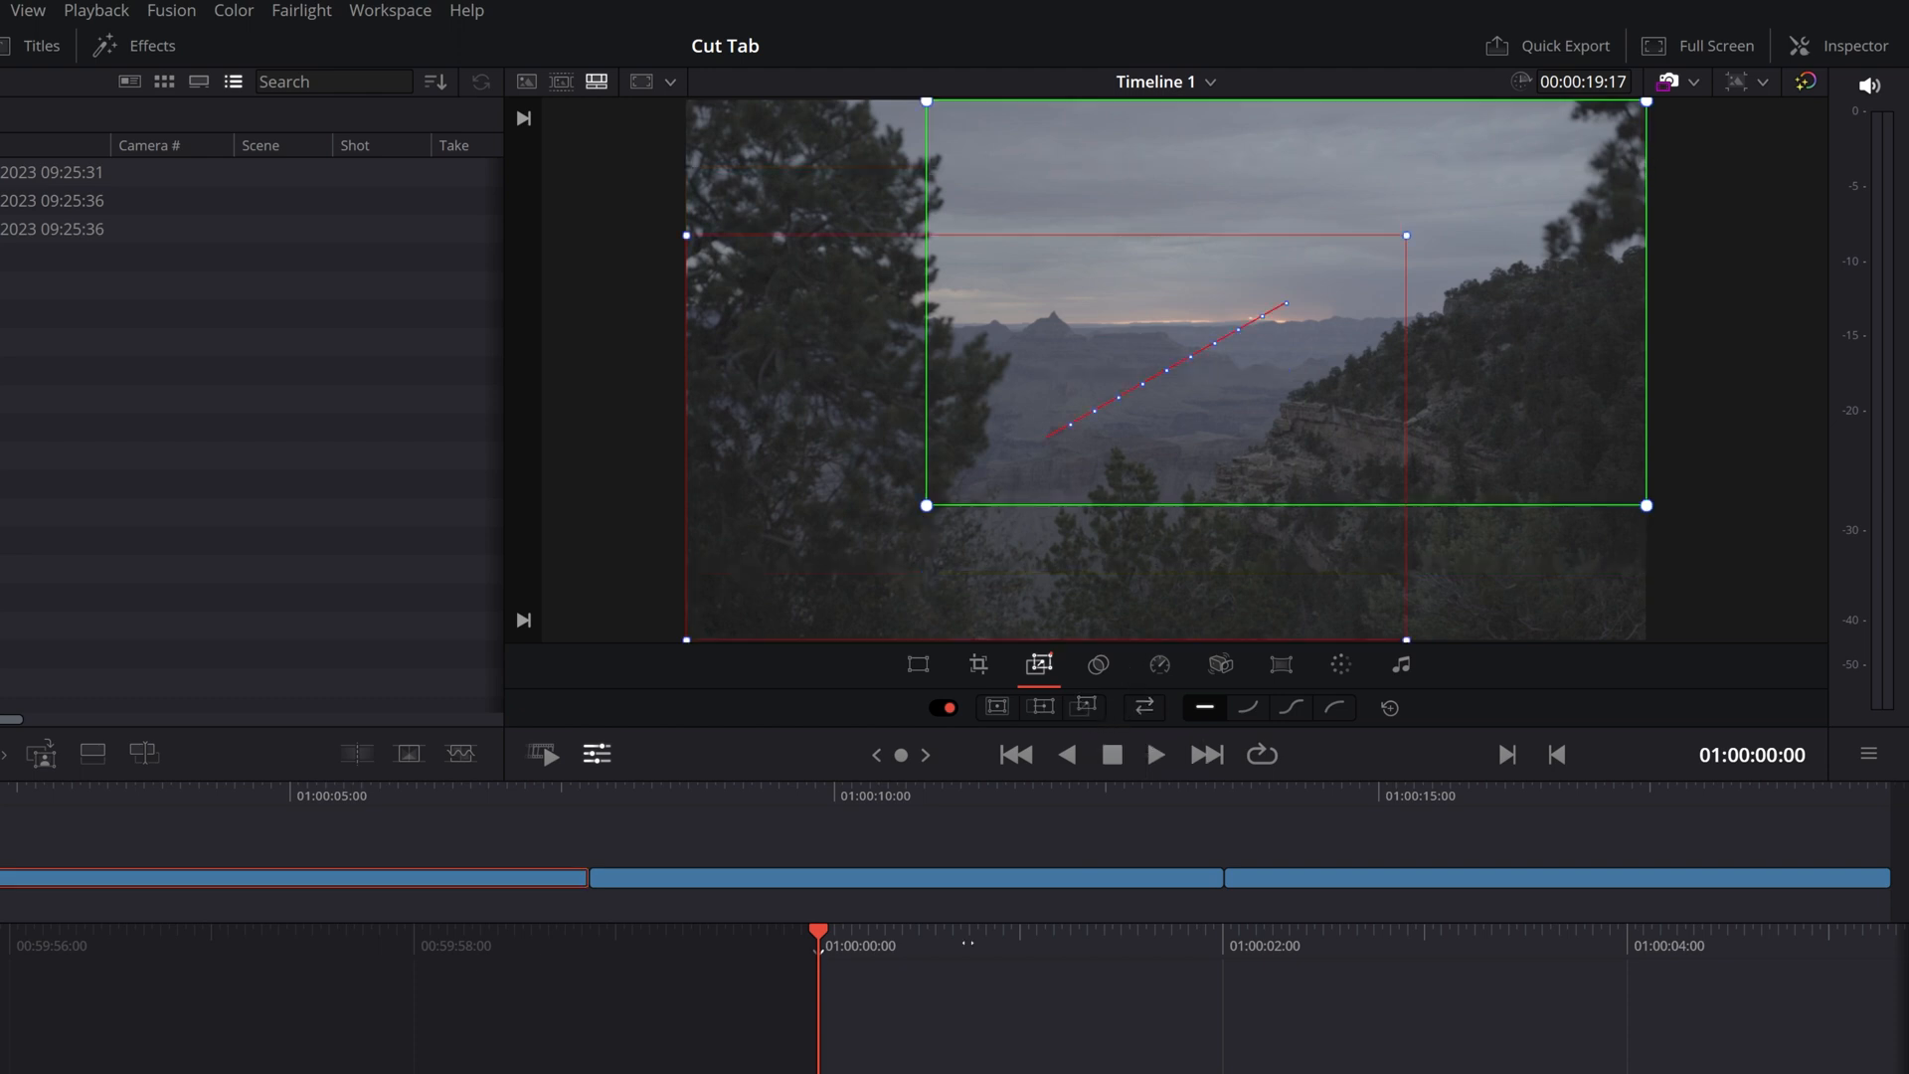
pyautogui.press('space')
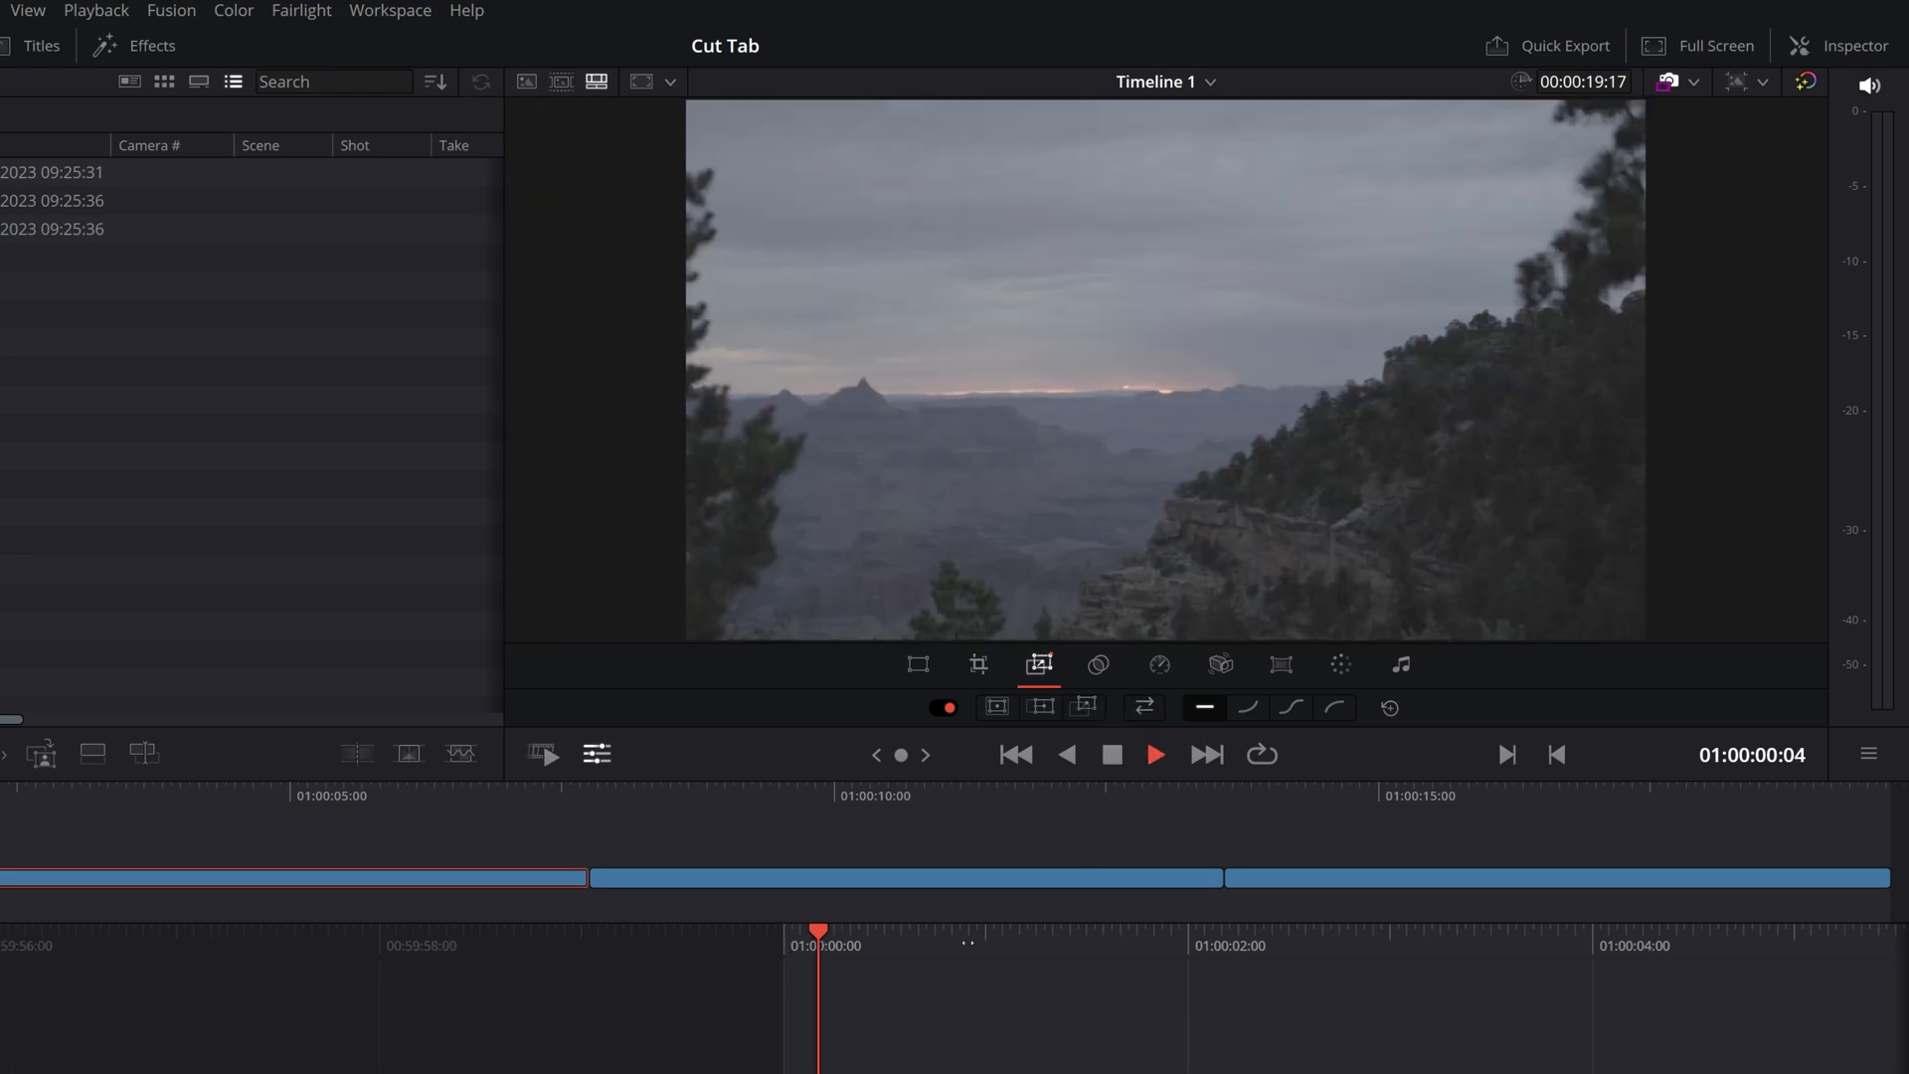
pyautogui.press('space')
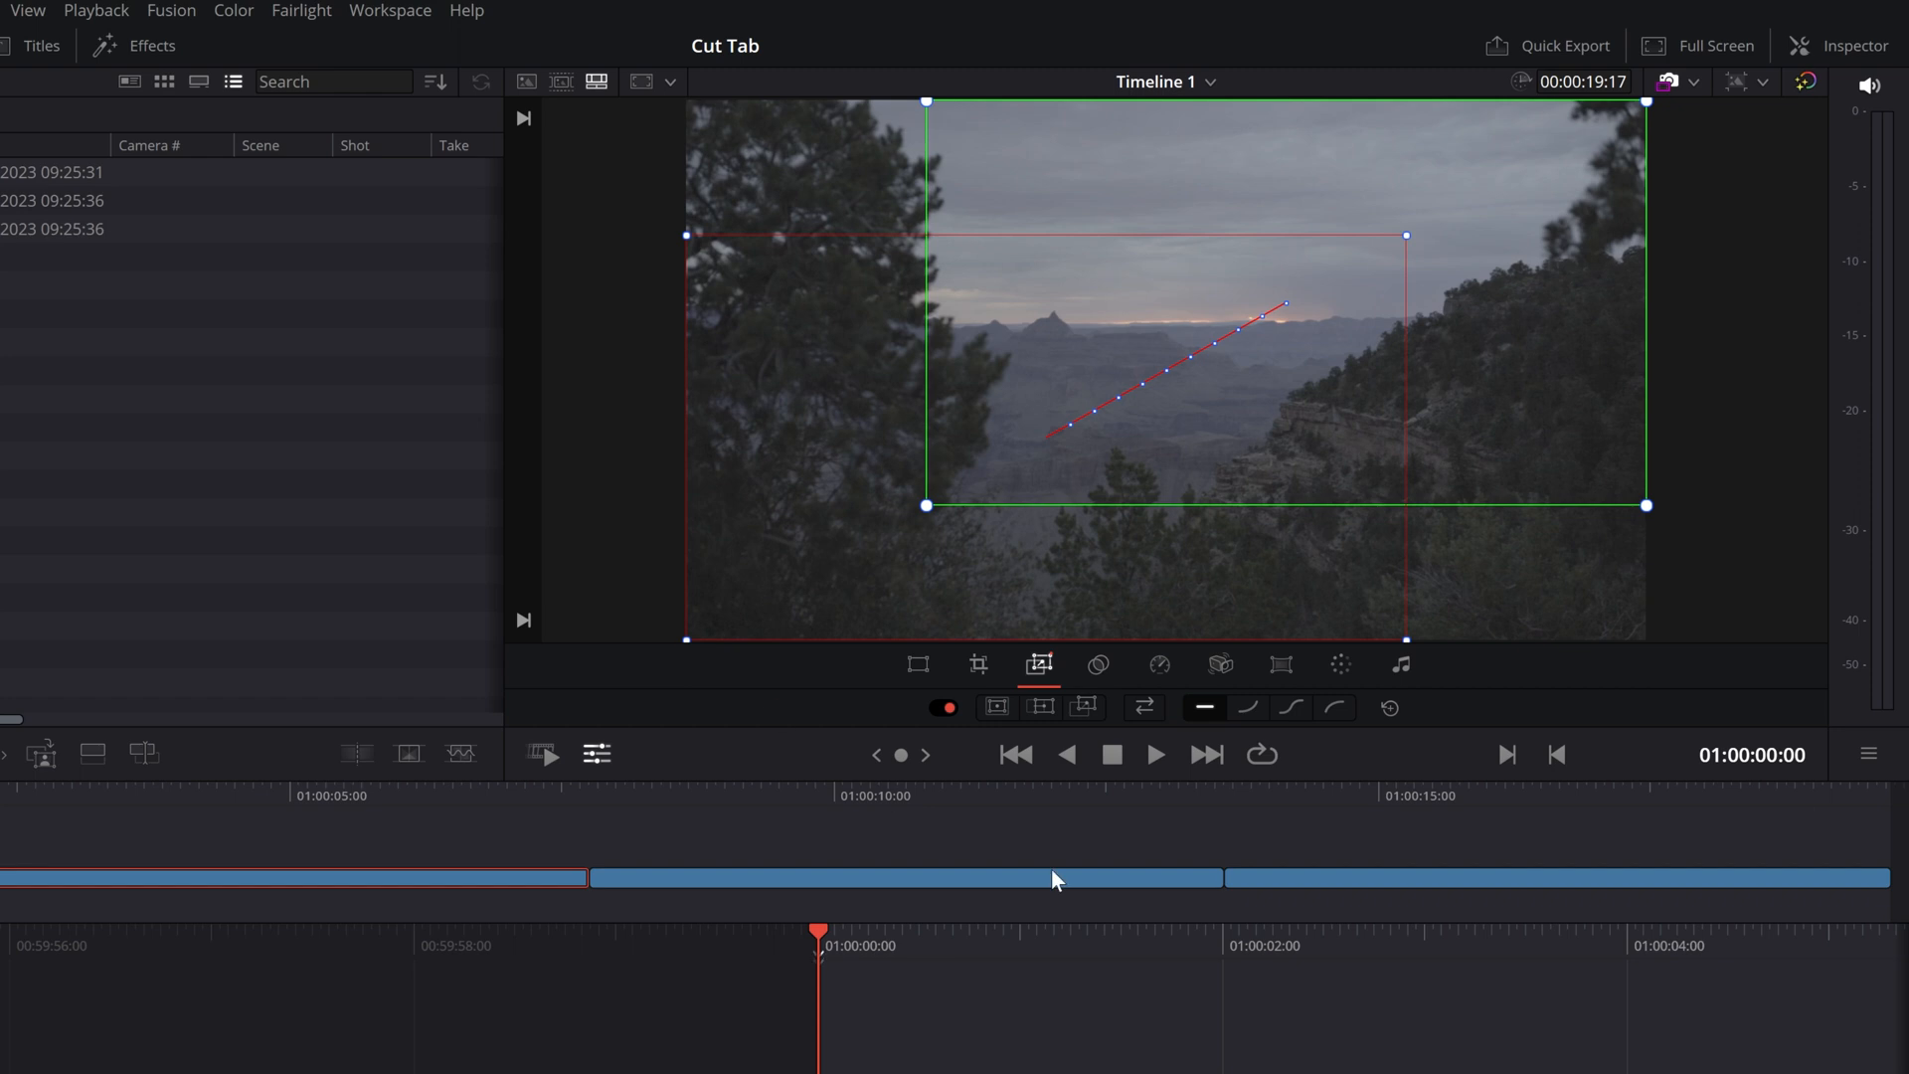
pyautogui.press('space')
pyautogui.press('space')
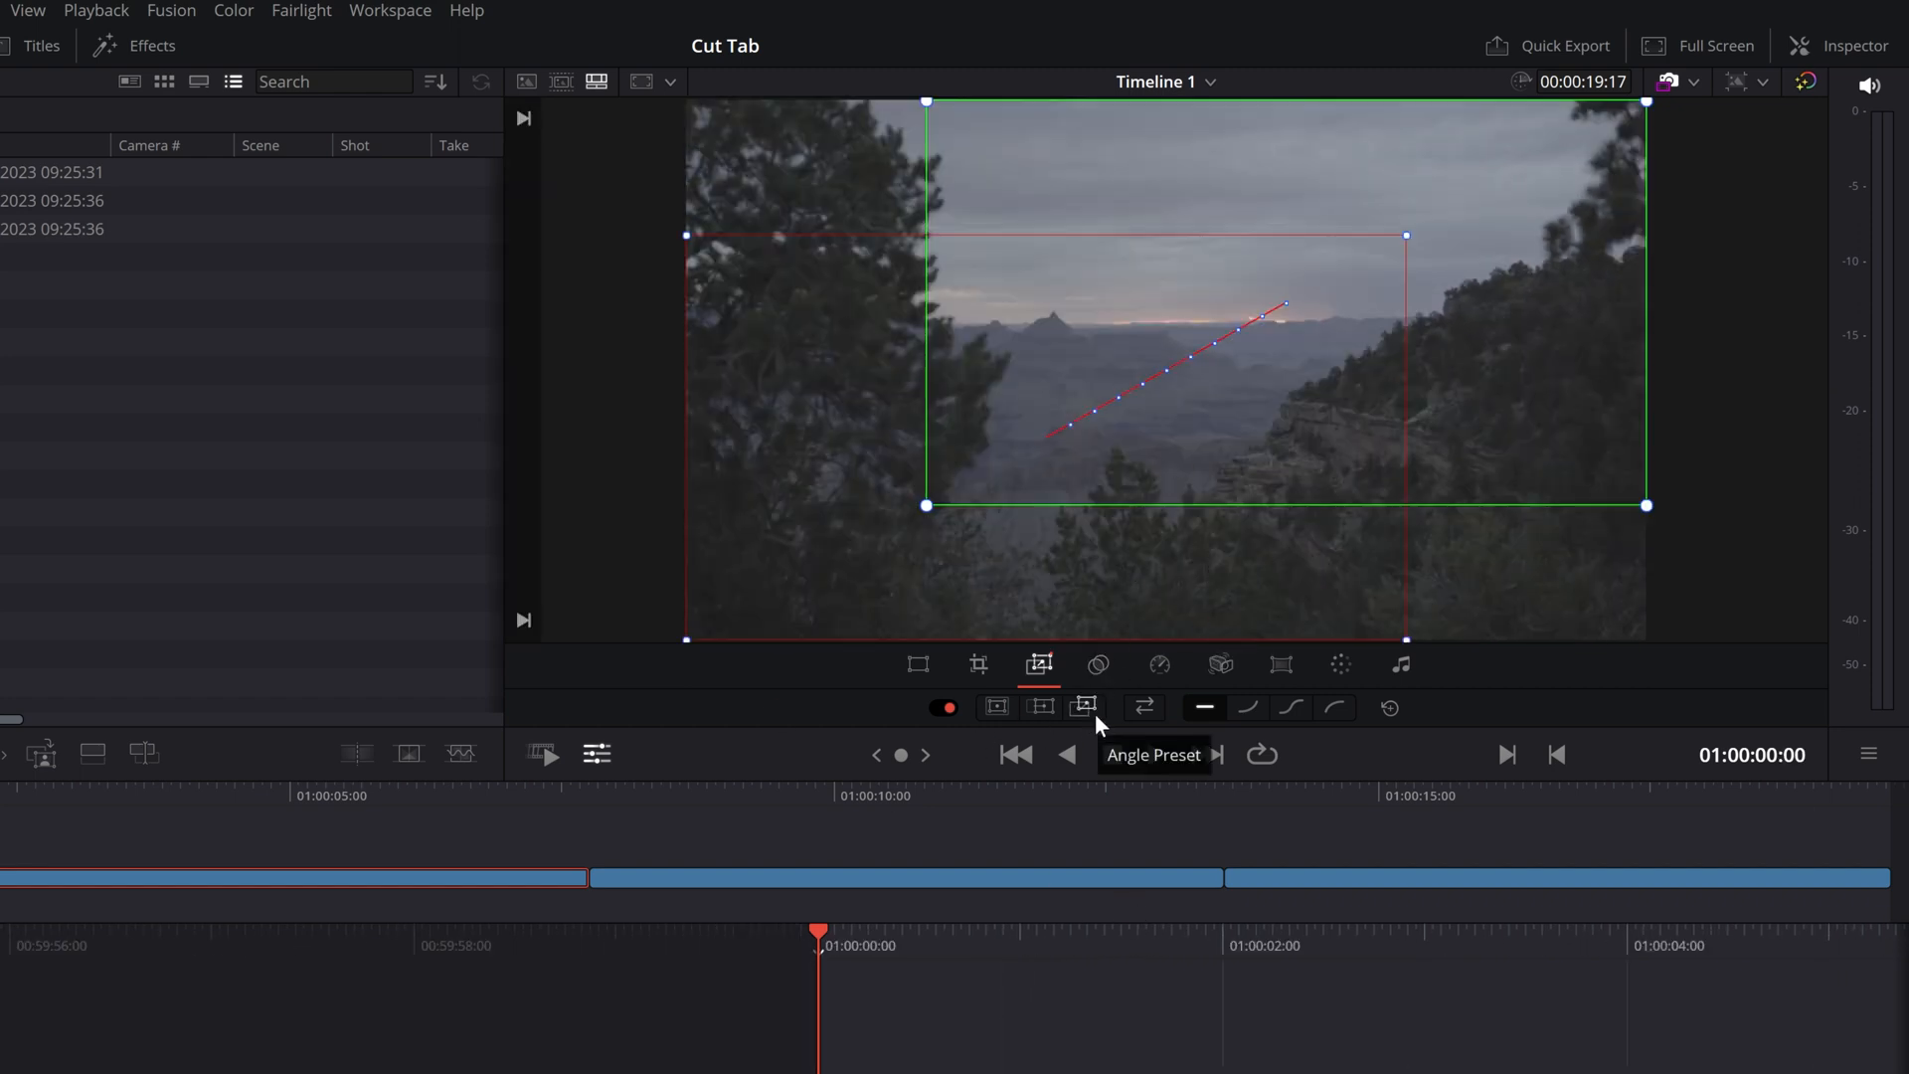
# Swap the start and end frames so the green frame sits lower left and the red one upper right, and preview the movement.
pyautogui.click(1143, 707)
pyautogui.click(1142, 708)
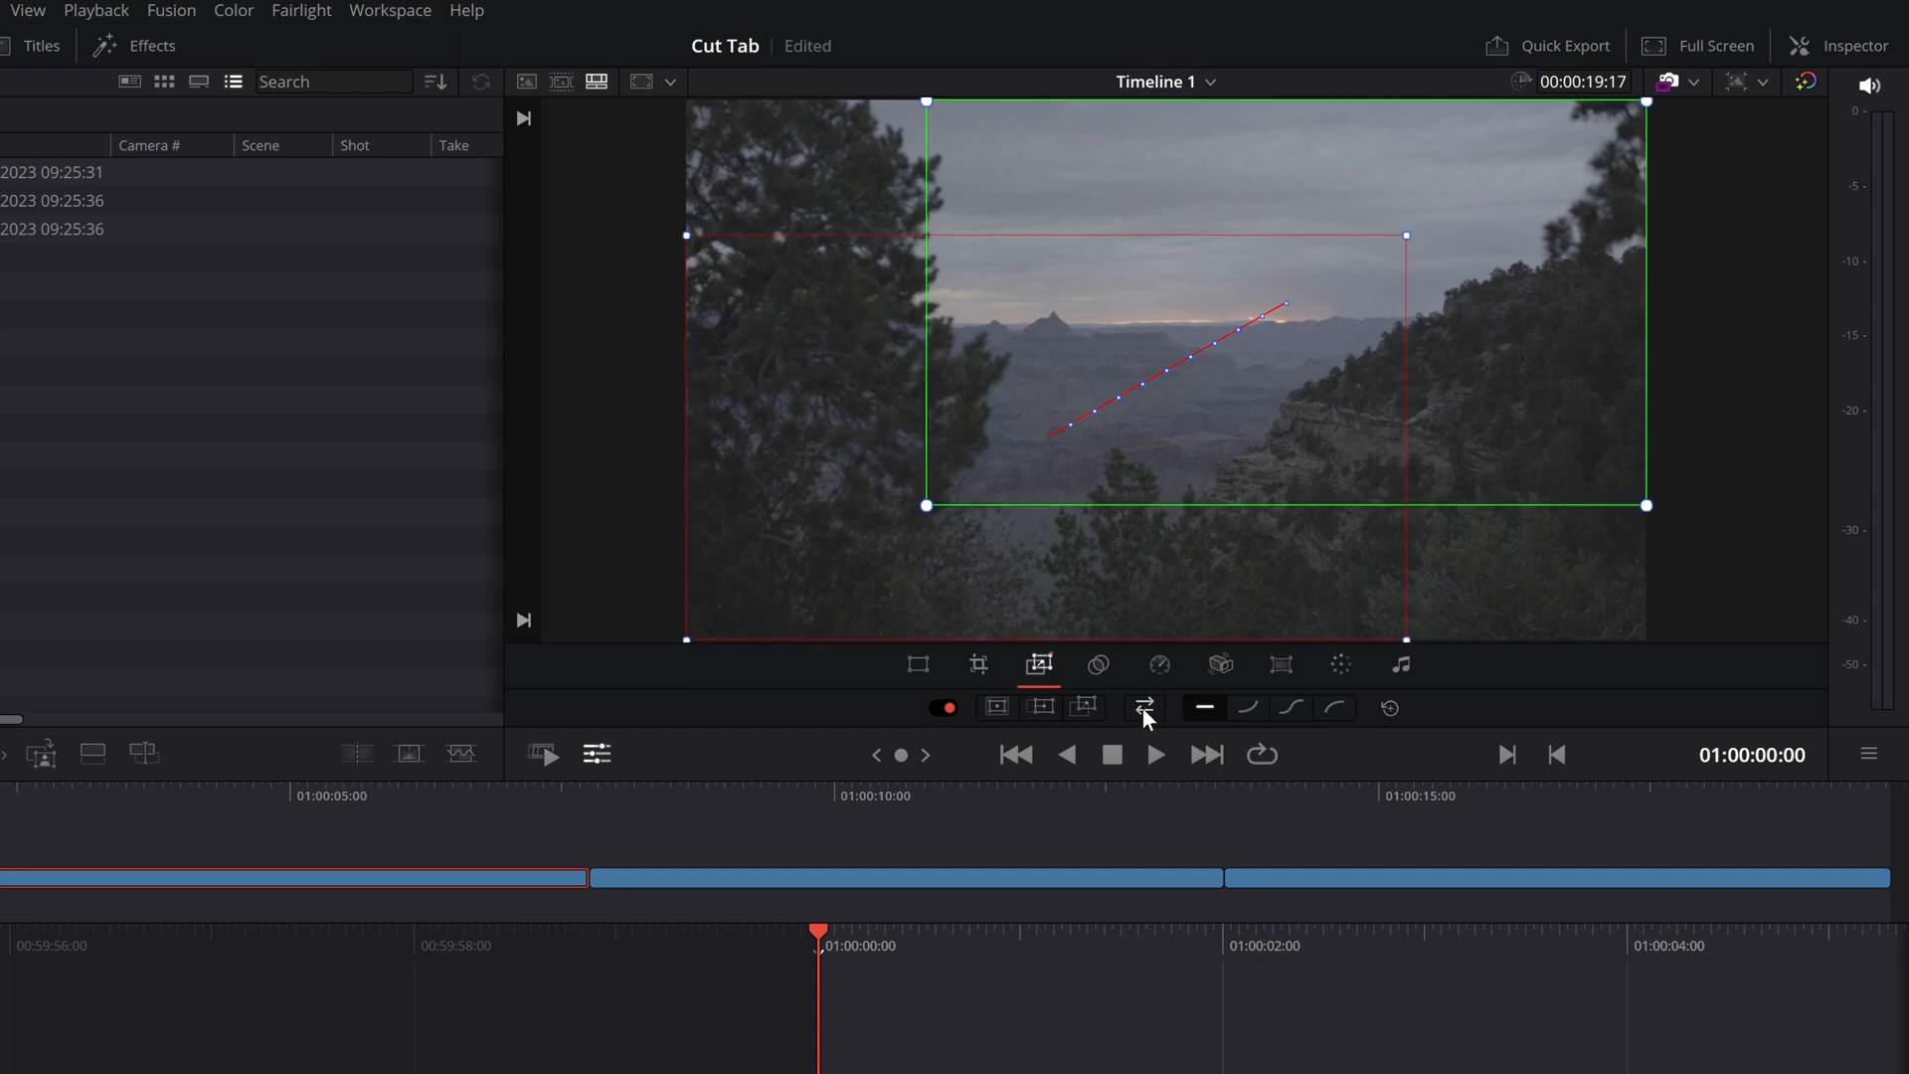
pyautogui.click(1142, 708)
pyautogui.click(1142, 708)
pyautogui.press('space')
pyautogui.click(1140, 708)
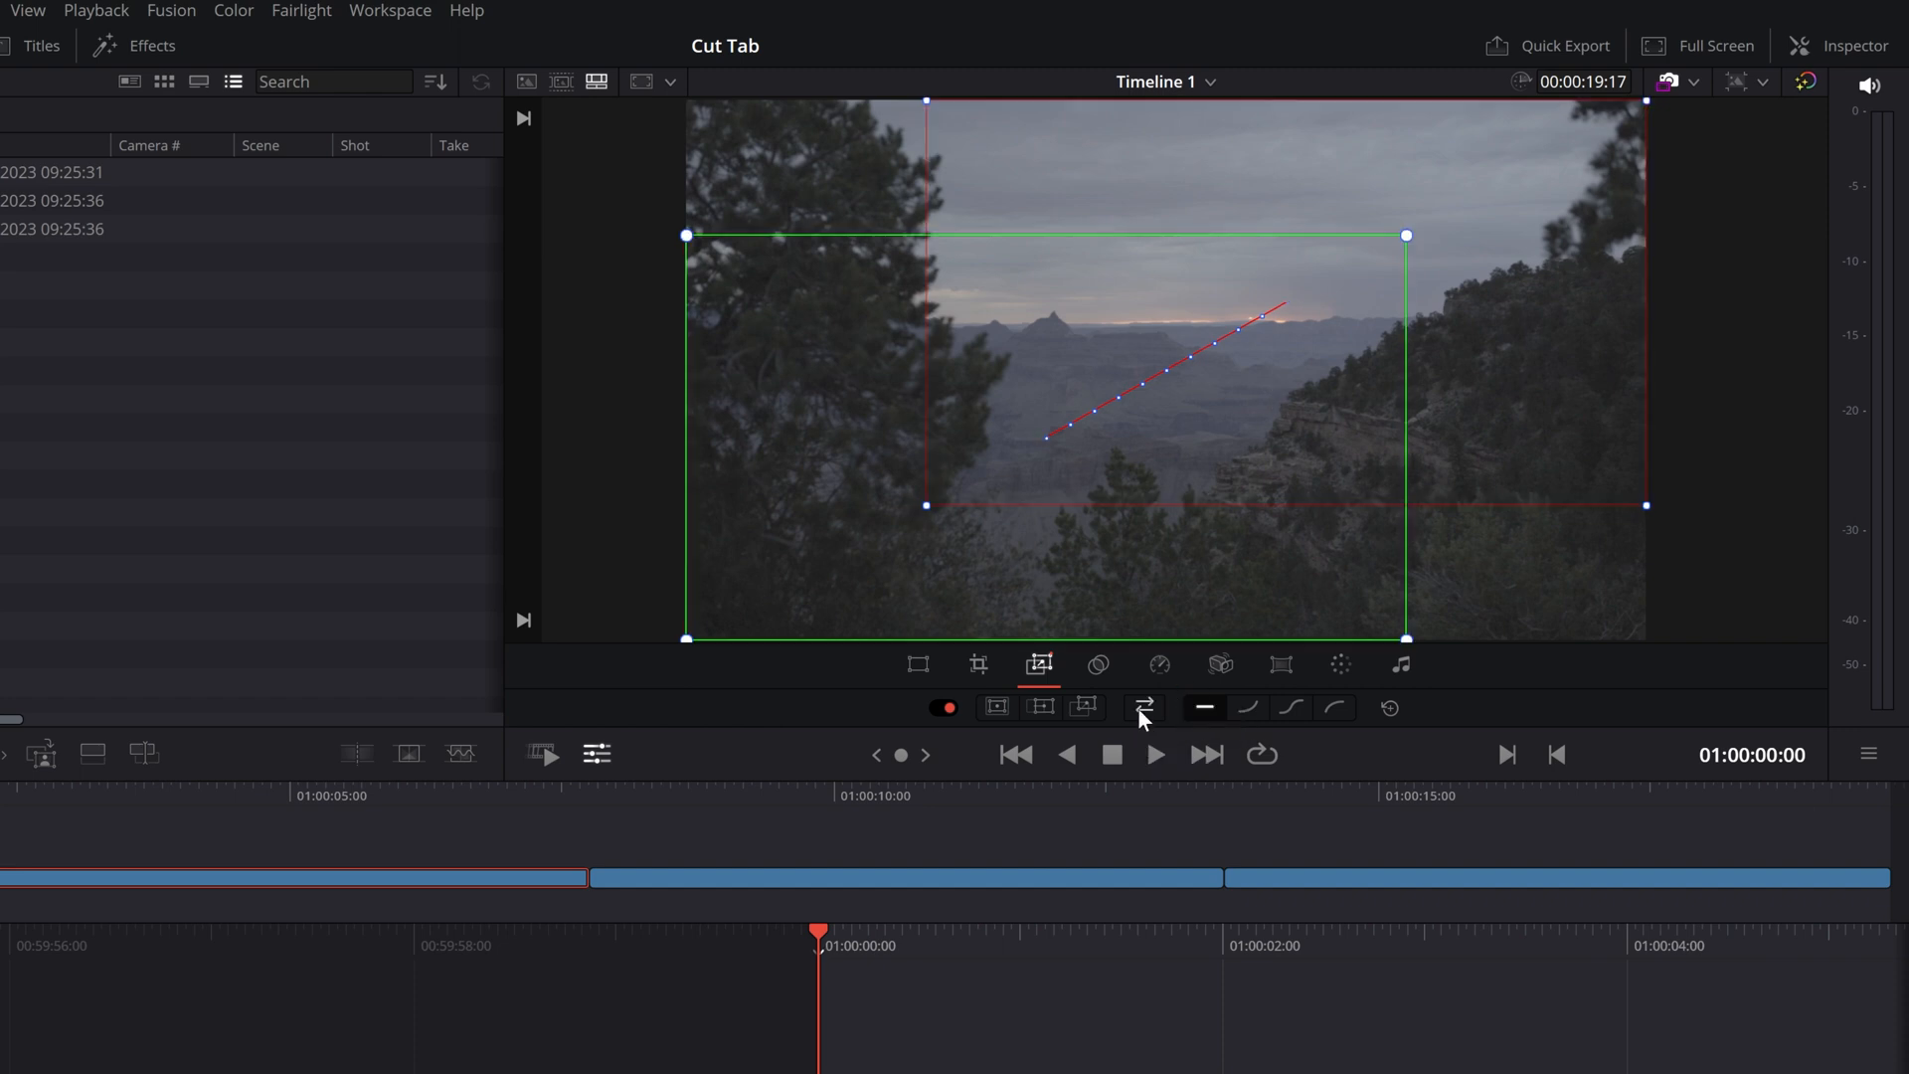
pyautogui.press('space')
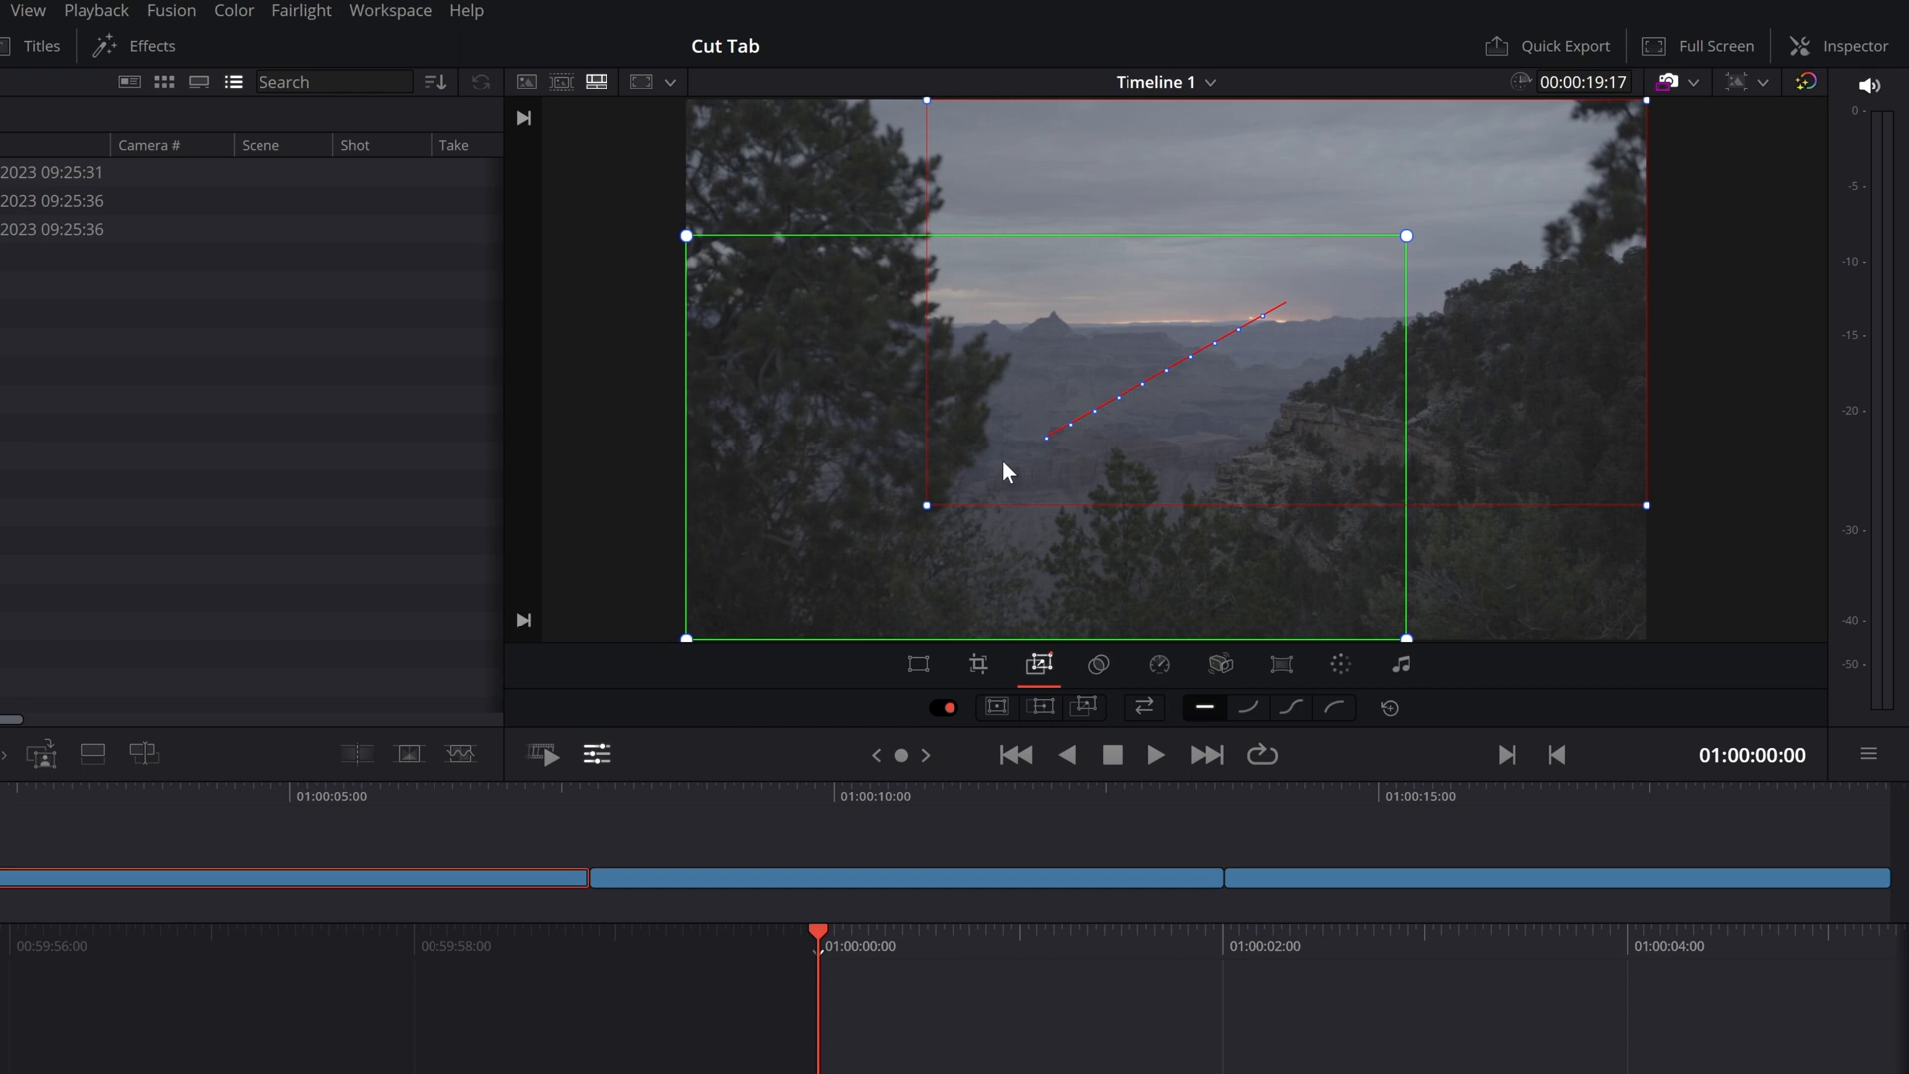
# Play the swapped angle movement several times with linear easing and return to the clip's start.
pyautogui.press('space')
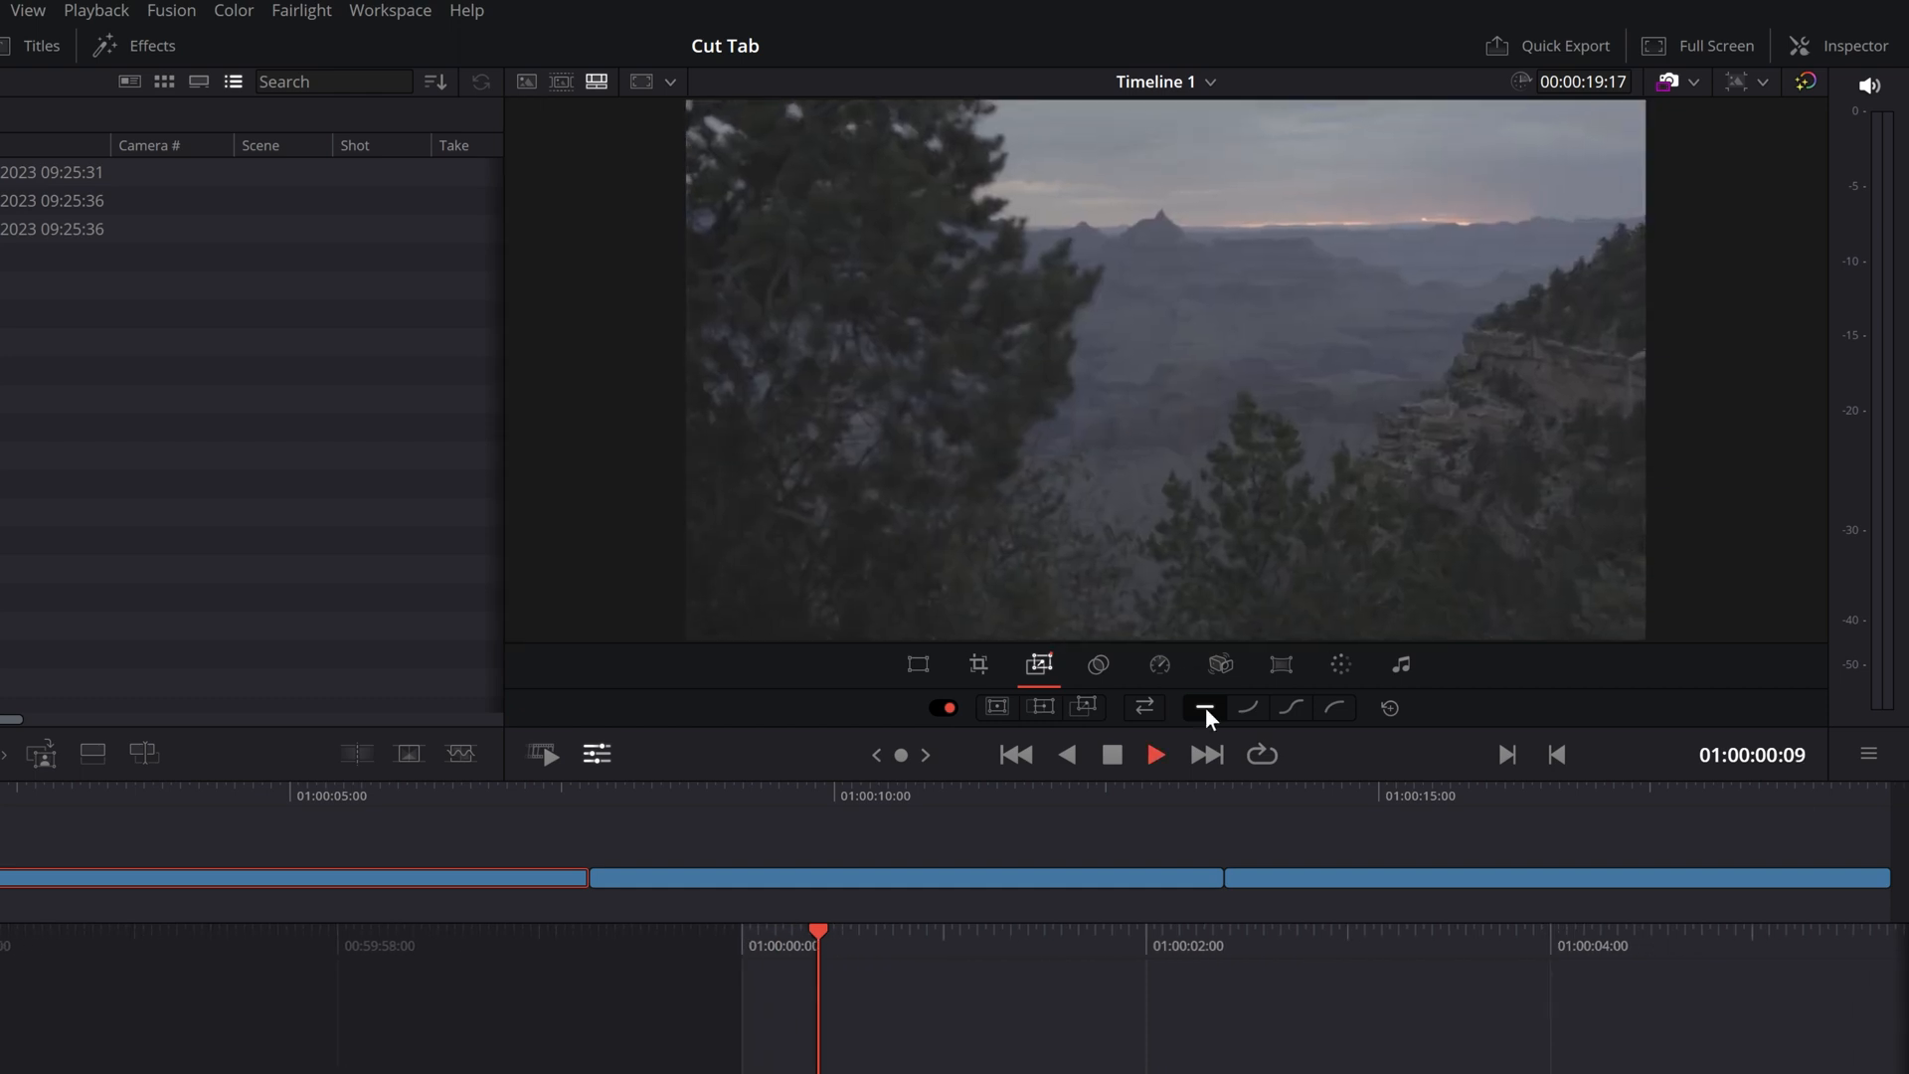
pyautogui.press('space')
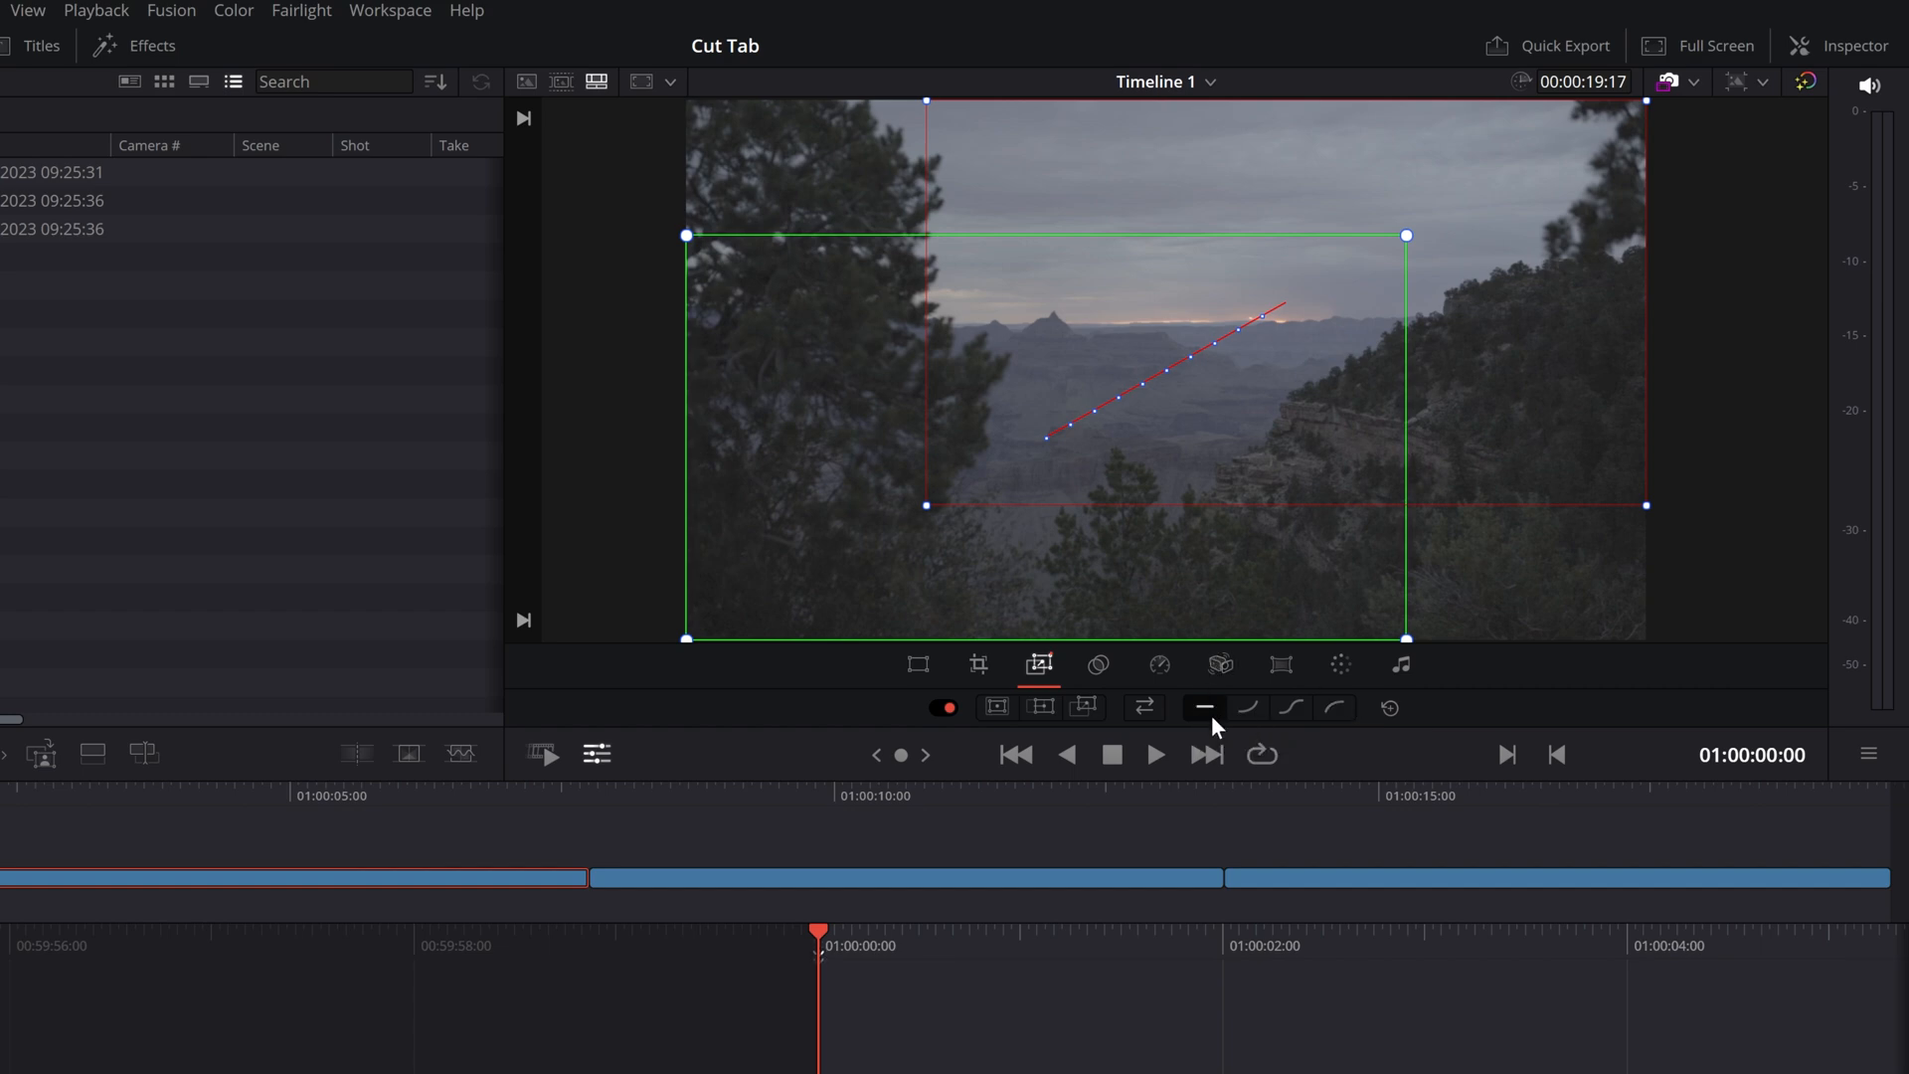
pyautogui.press('space')
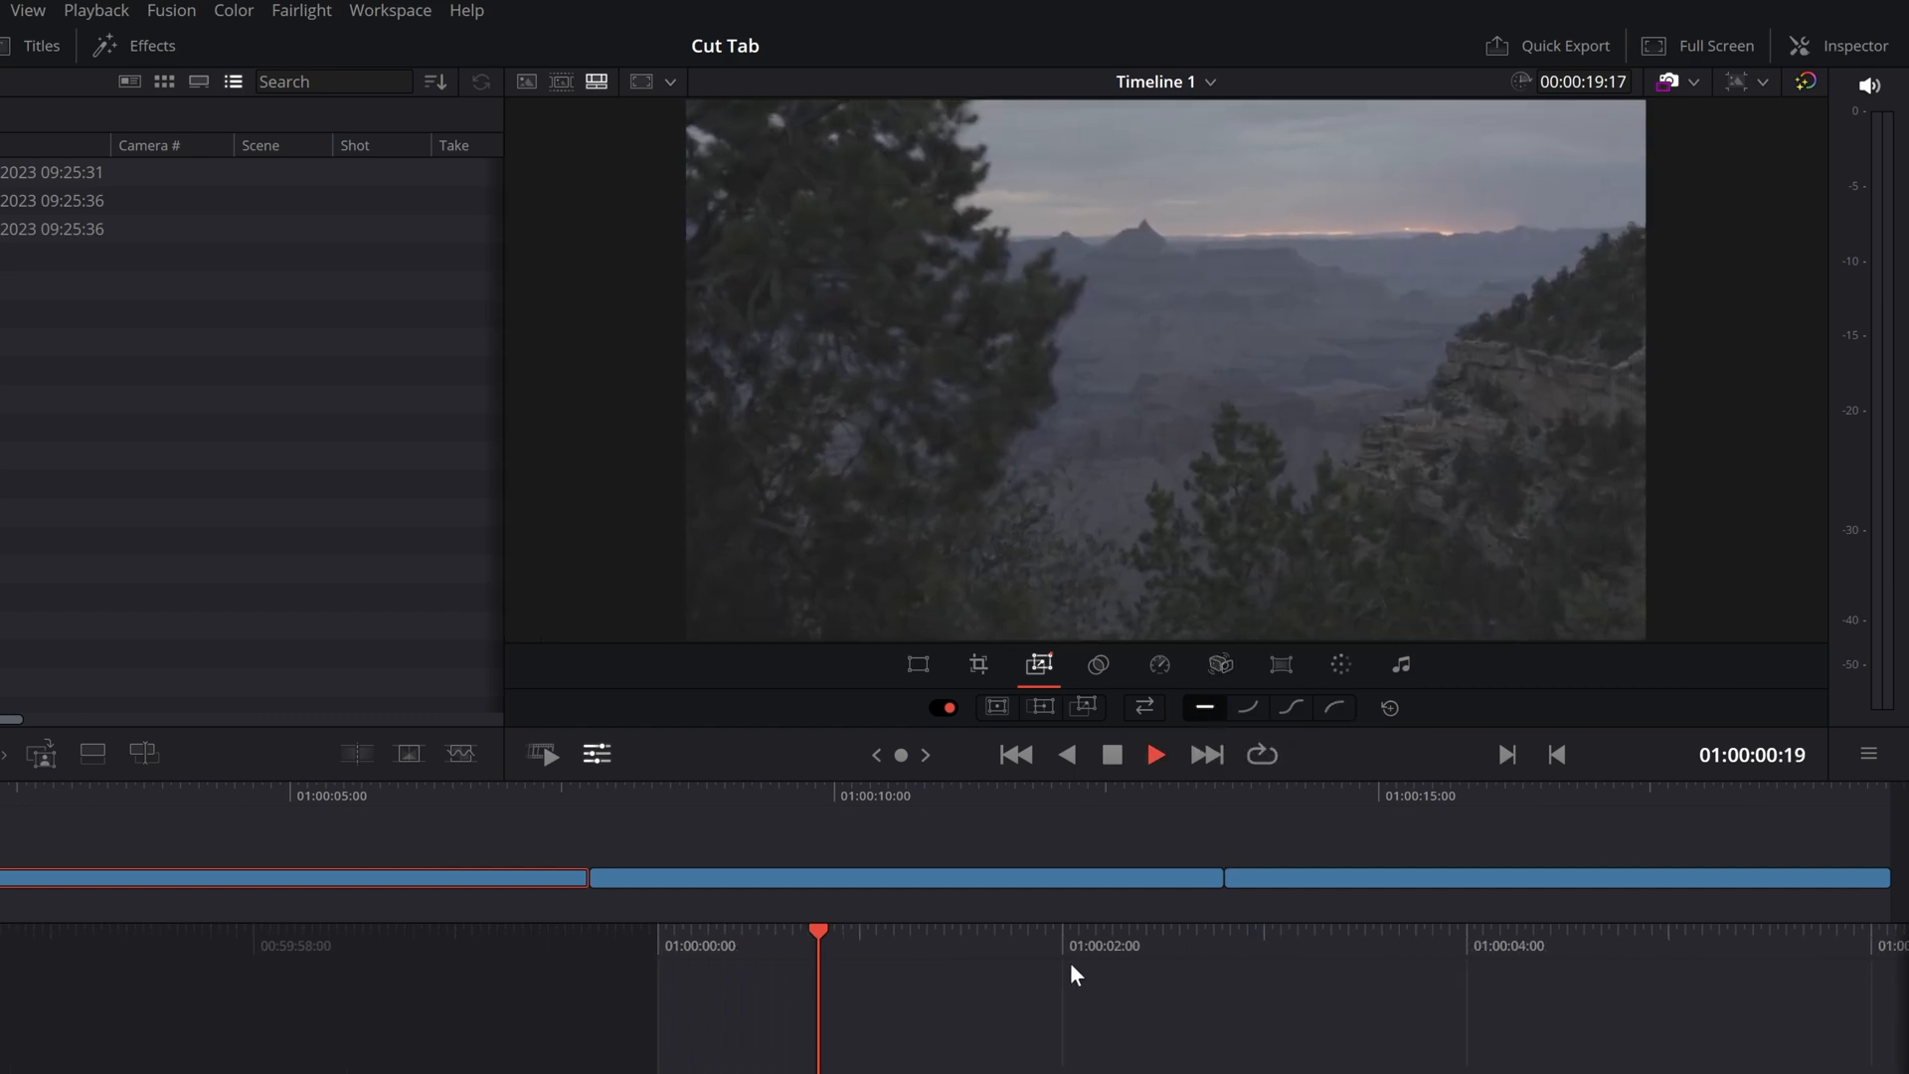
pyautogui.press('space')
pyautogui.click(532, 946)
pyautogui.press('space')
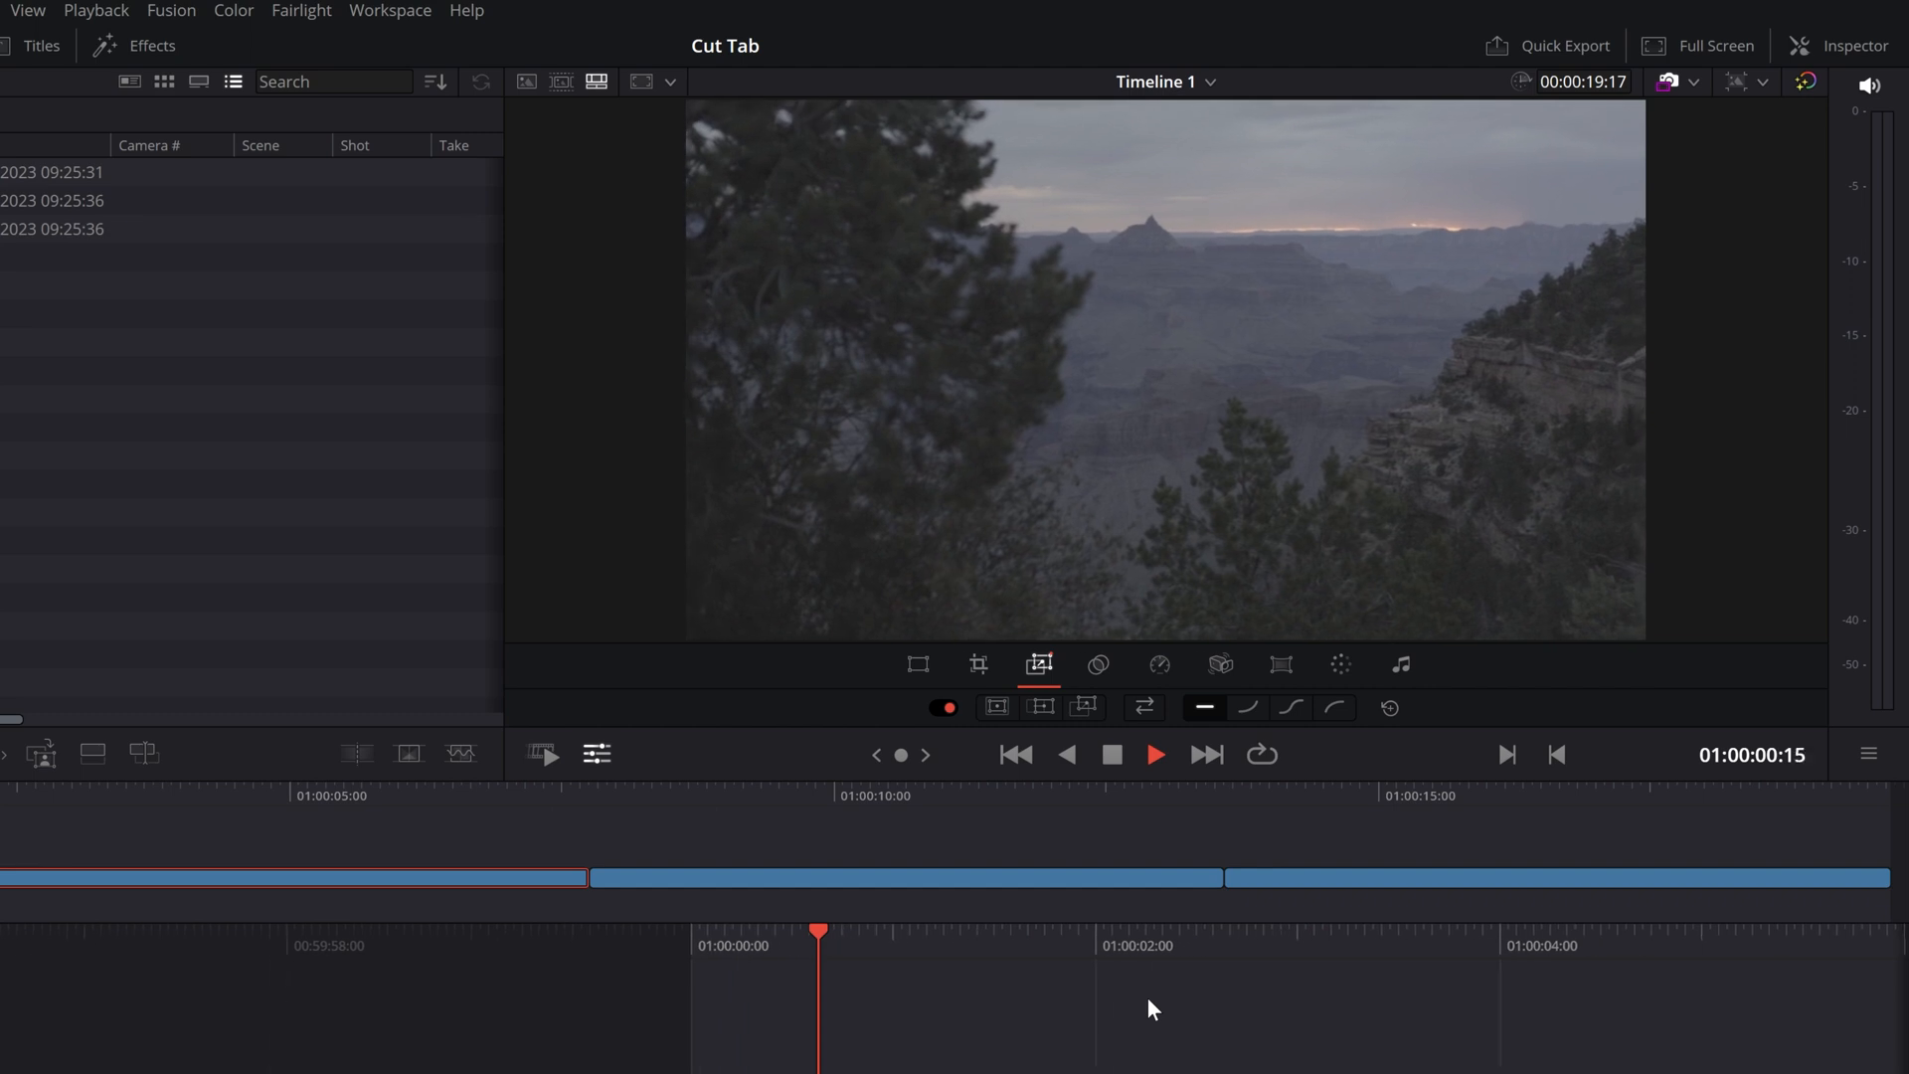
pyautogui.press('space')
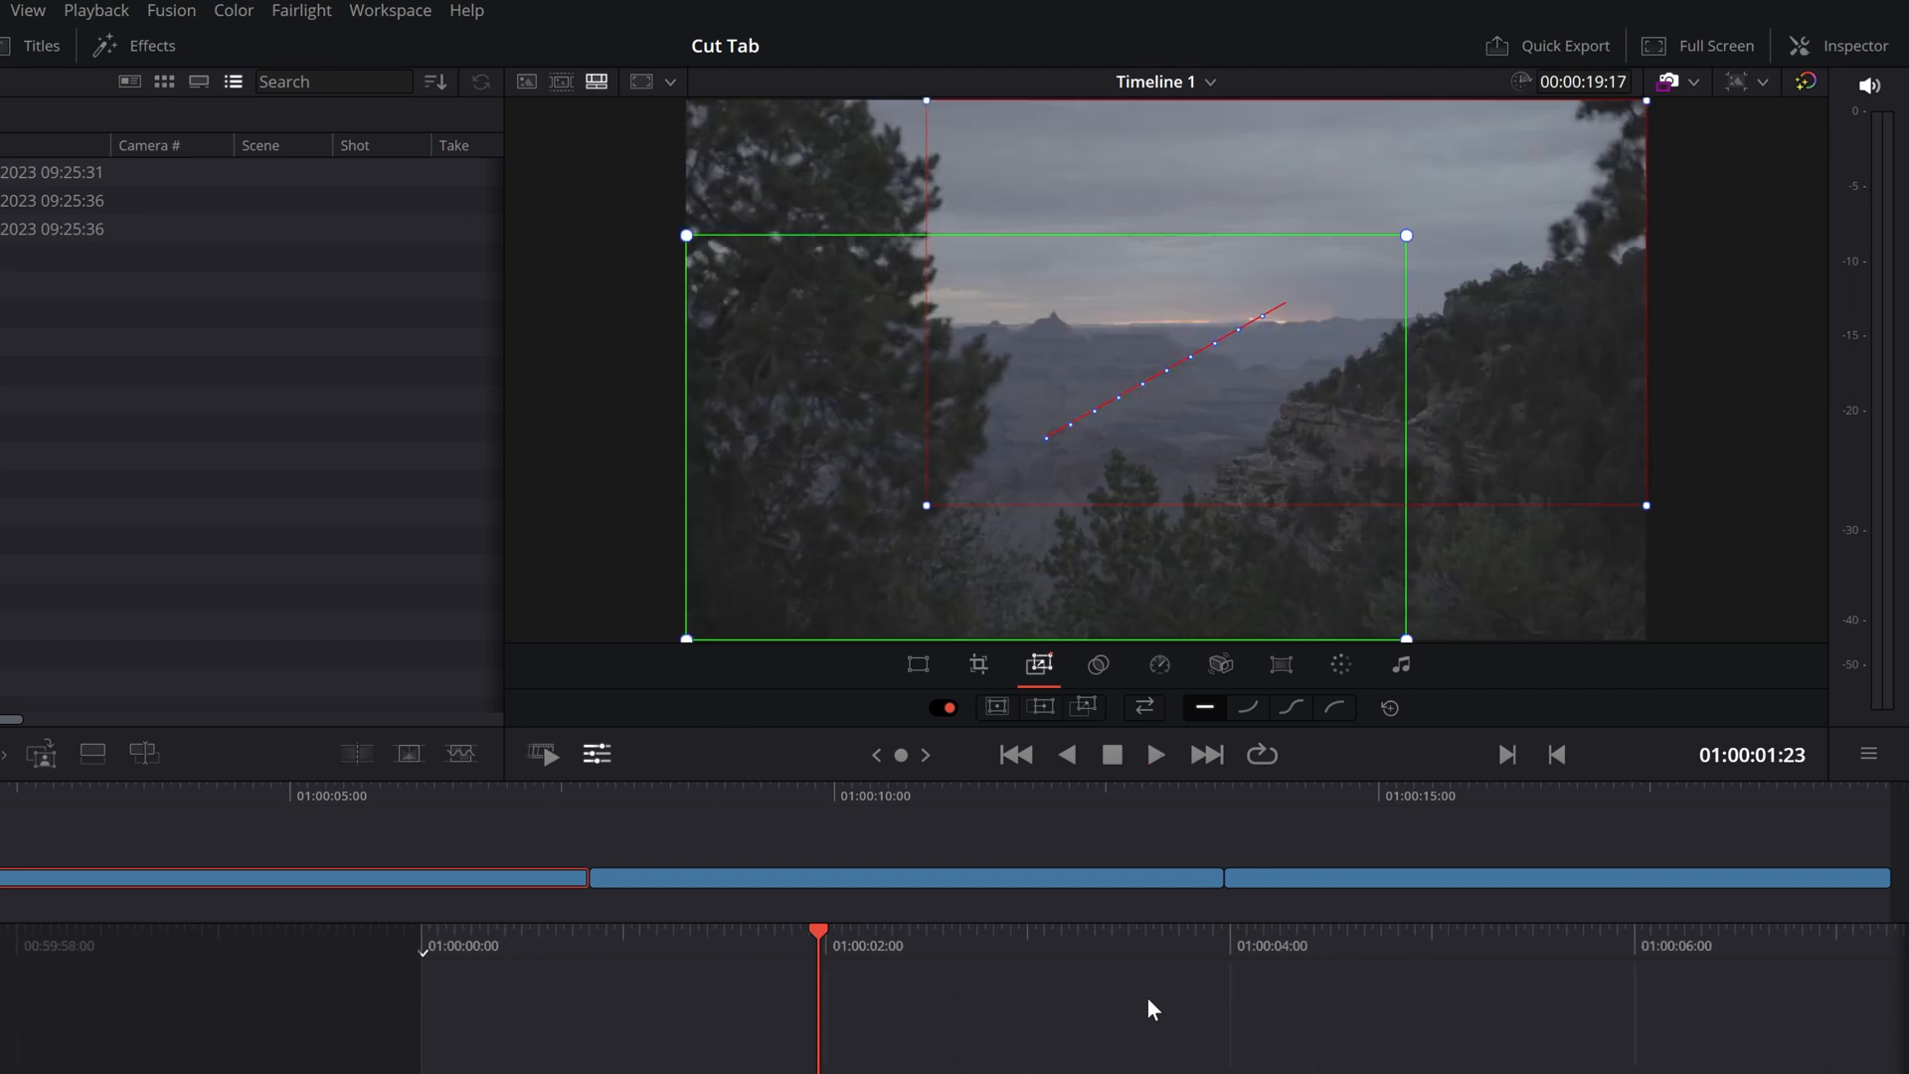
pyautogui.press('Home')
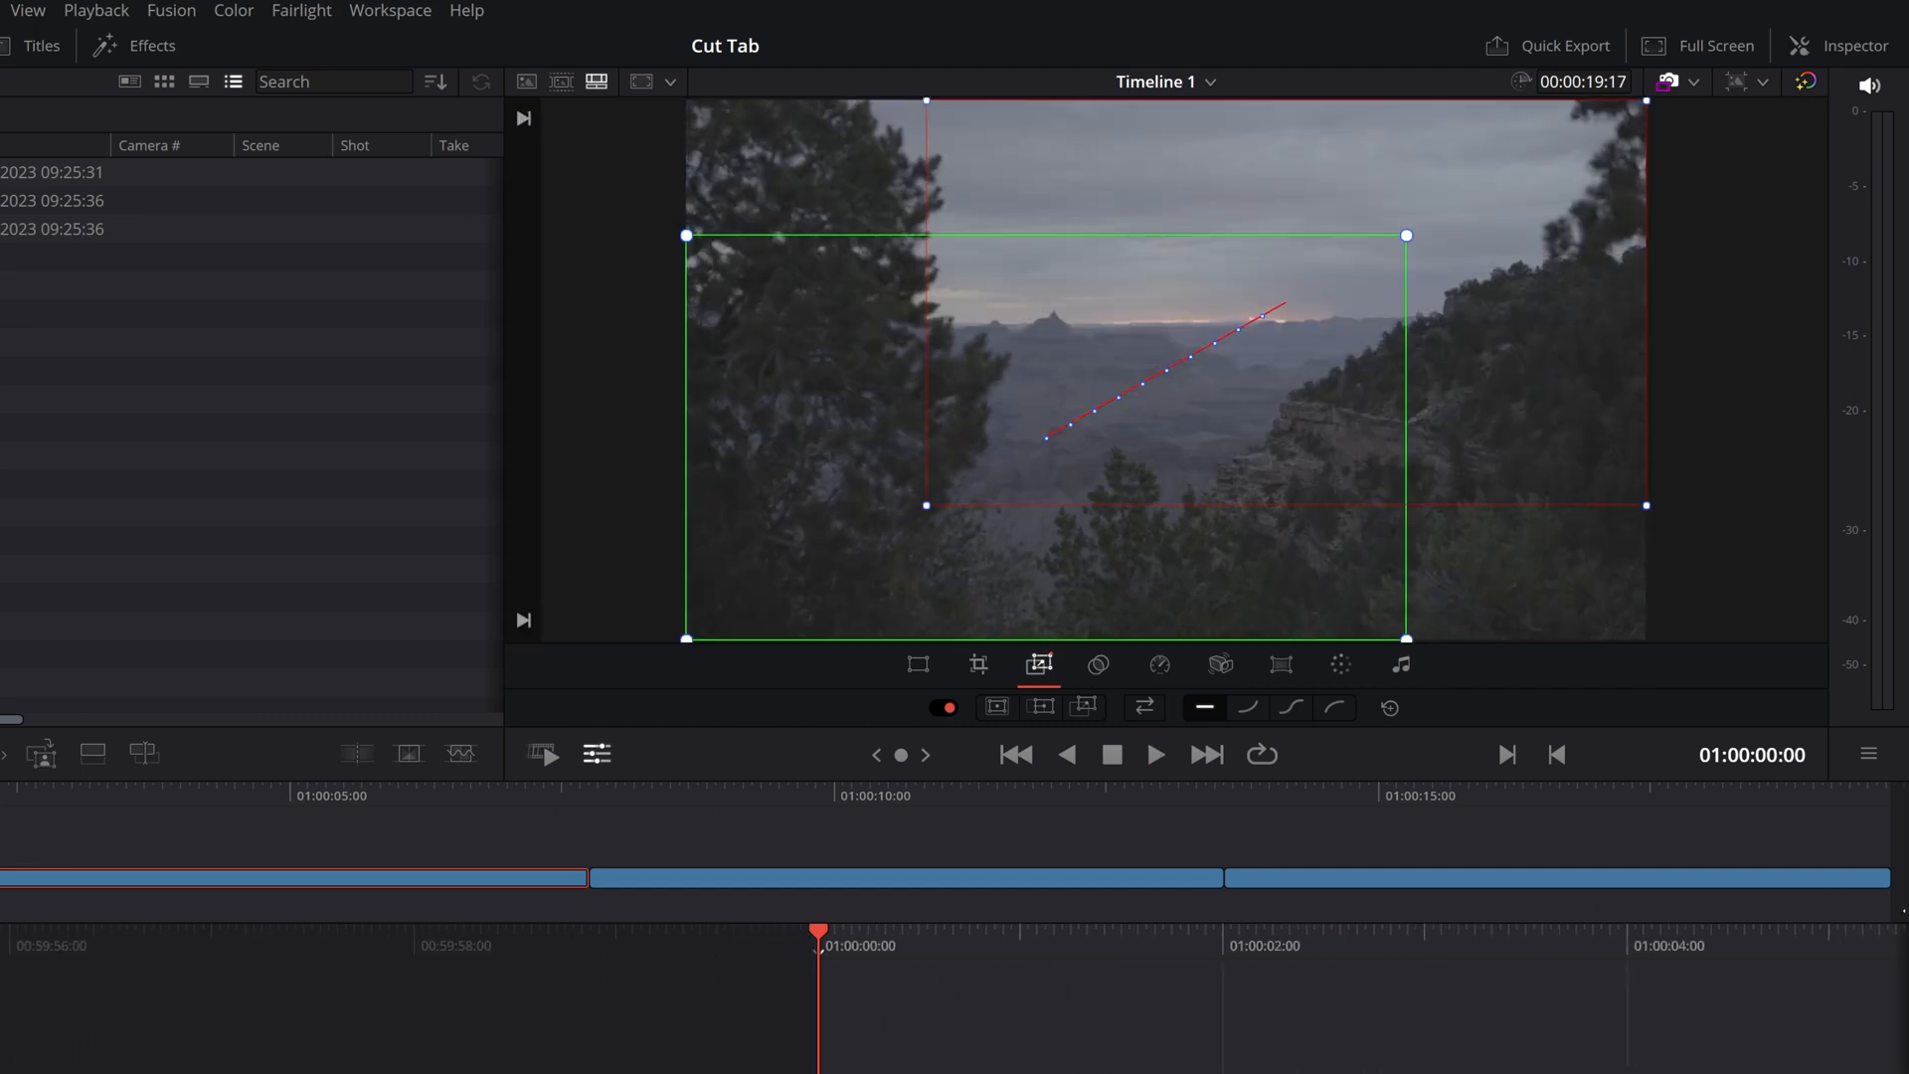
# Set the dynamic zoom easing to Ease In, preview the movement, and return to the clip's start.
pyautogui.click(1247, 708)
pyautogui.press('space')
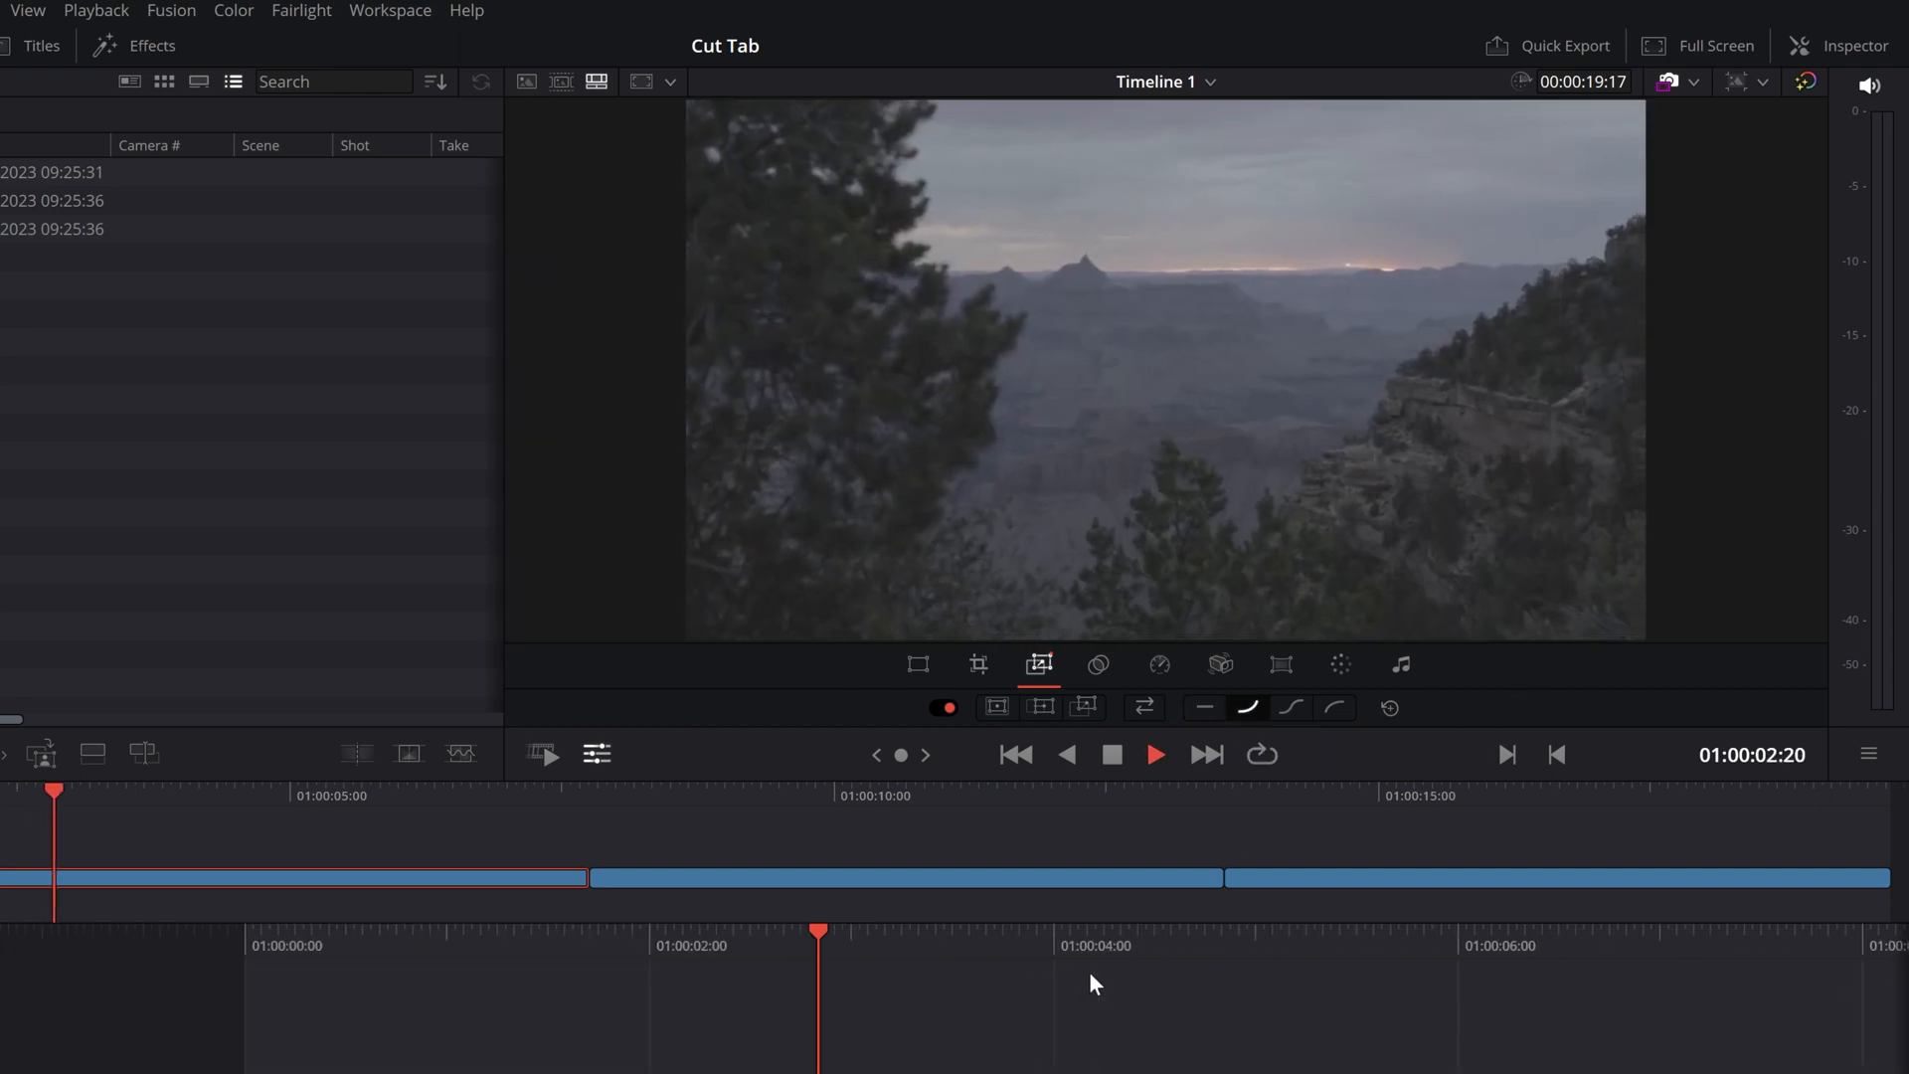
pyautogui.press('space')
pyautogui.press('Home')
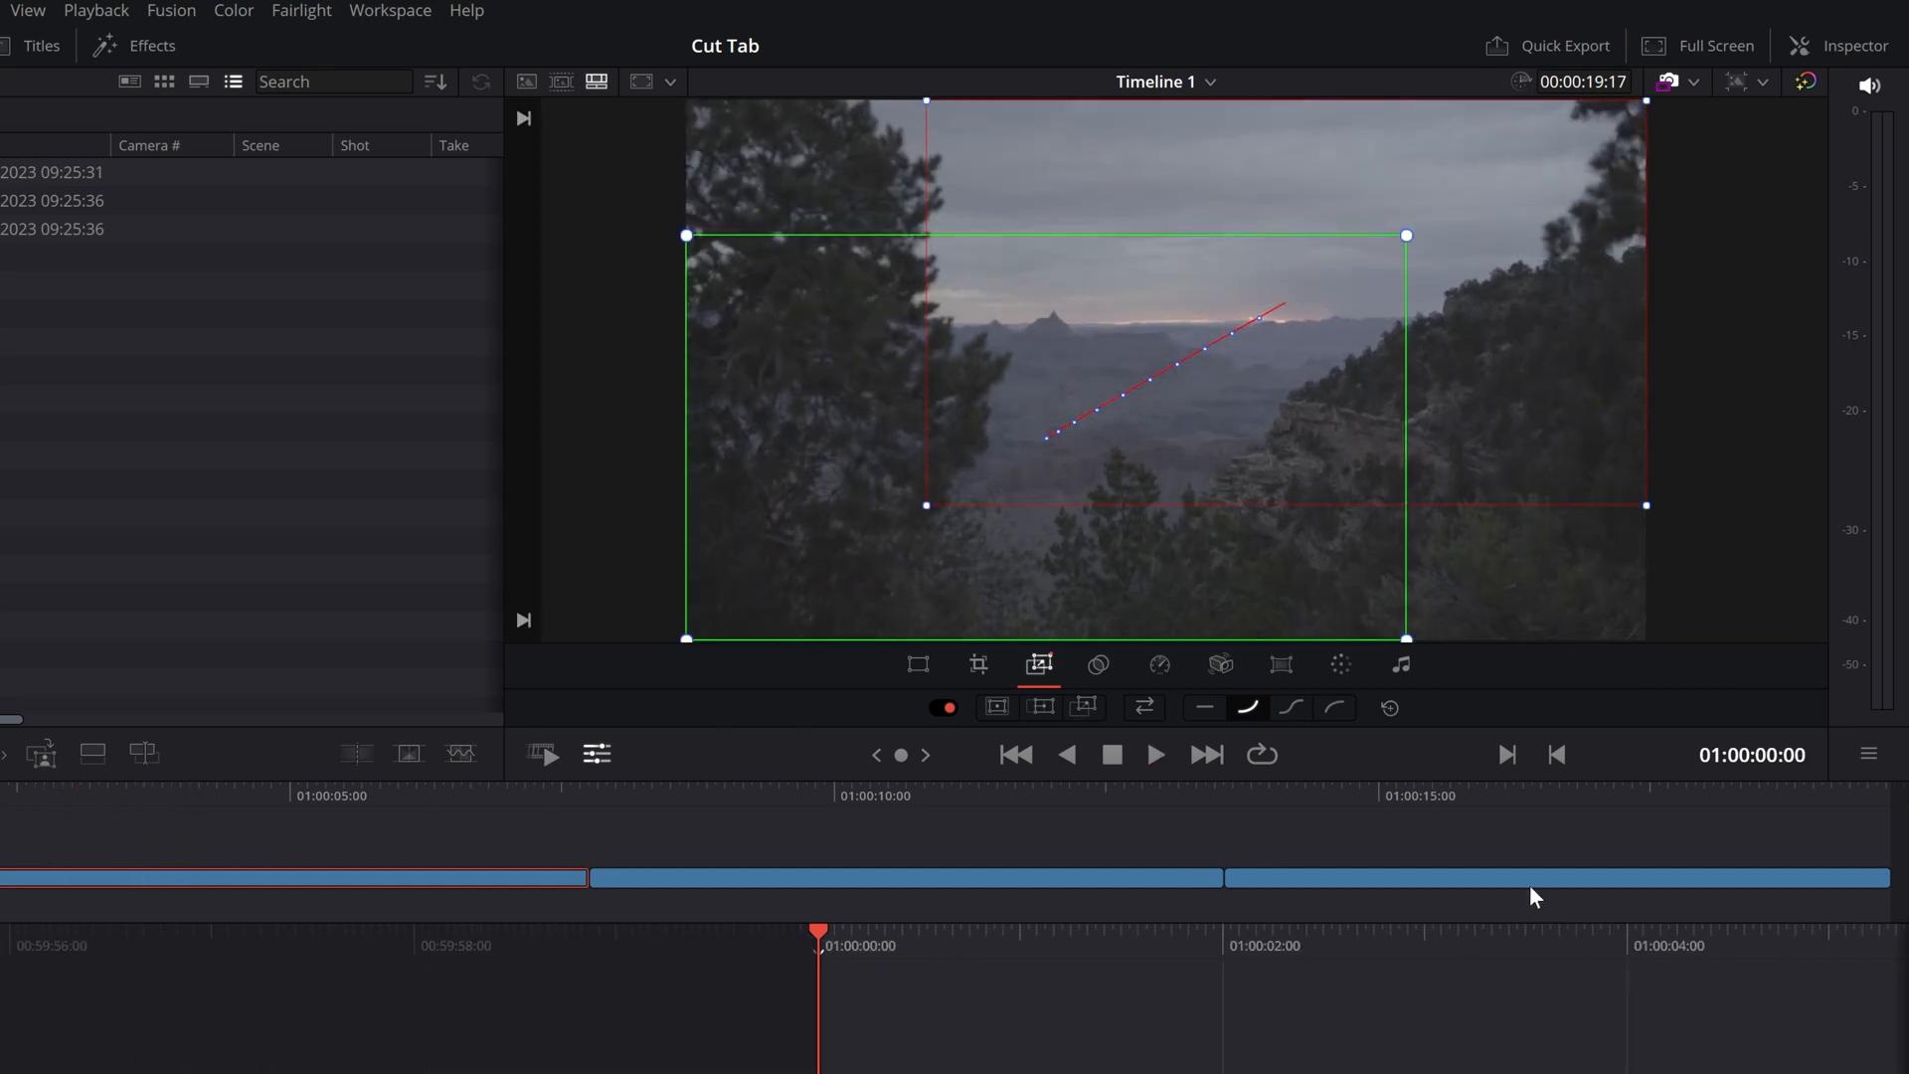
# Change the dynamic zoom easing to Ease In and Out, preview it, and return to the clip's start.
pyautogui.click(1292, 708)
pyautogui.press('space')
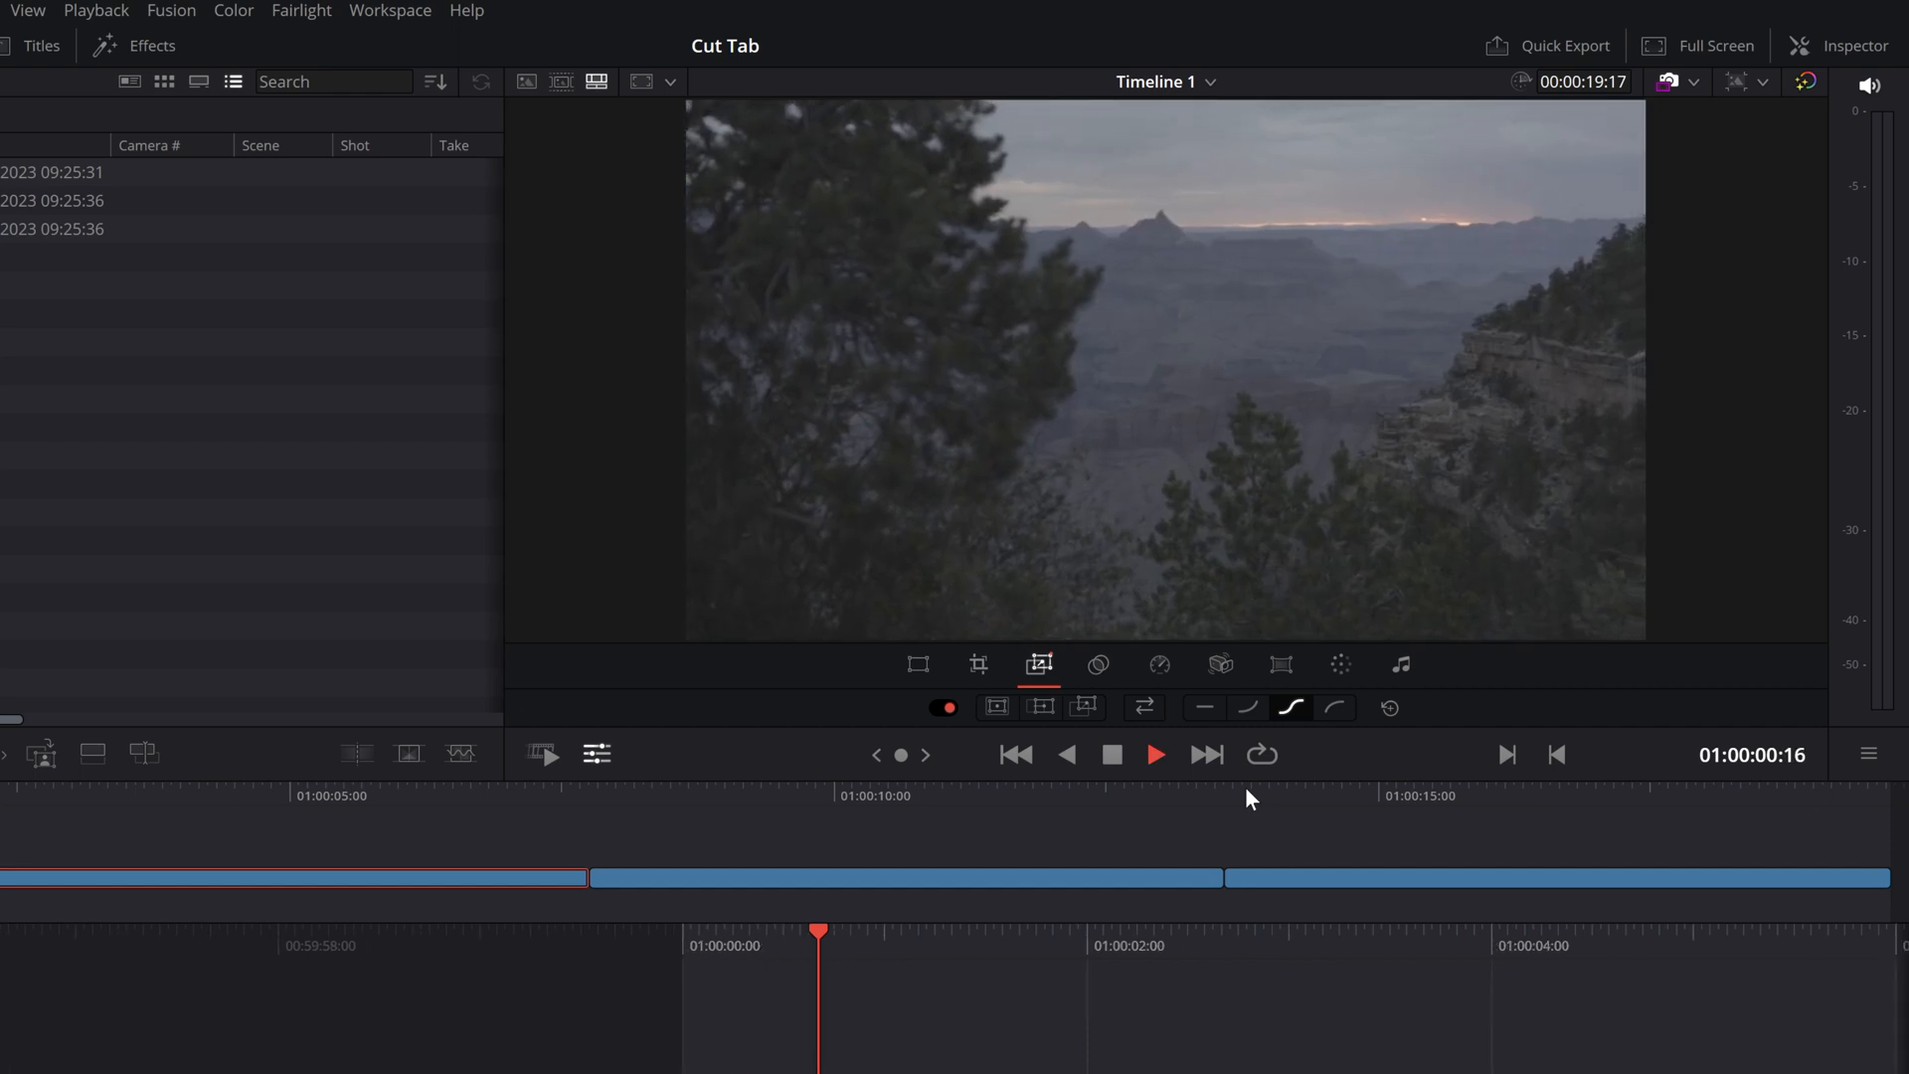
pyautogui.press('space')
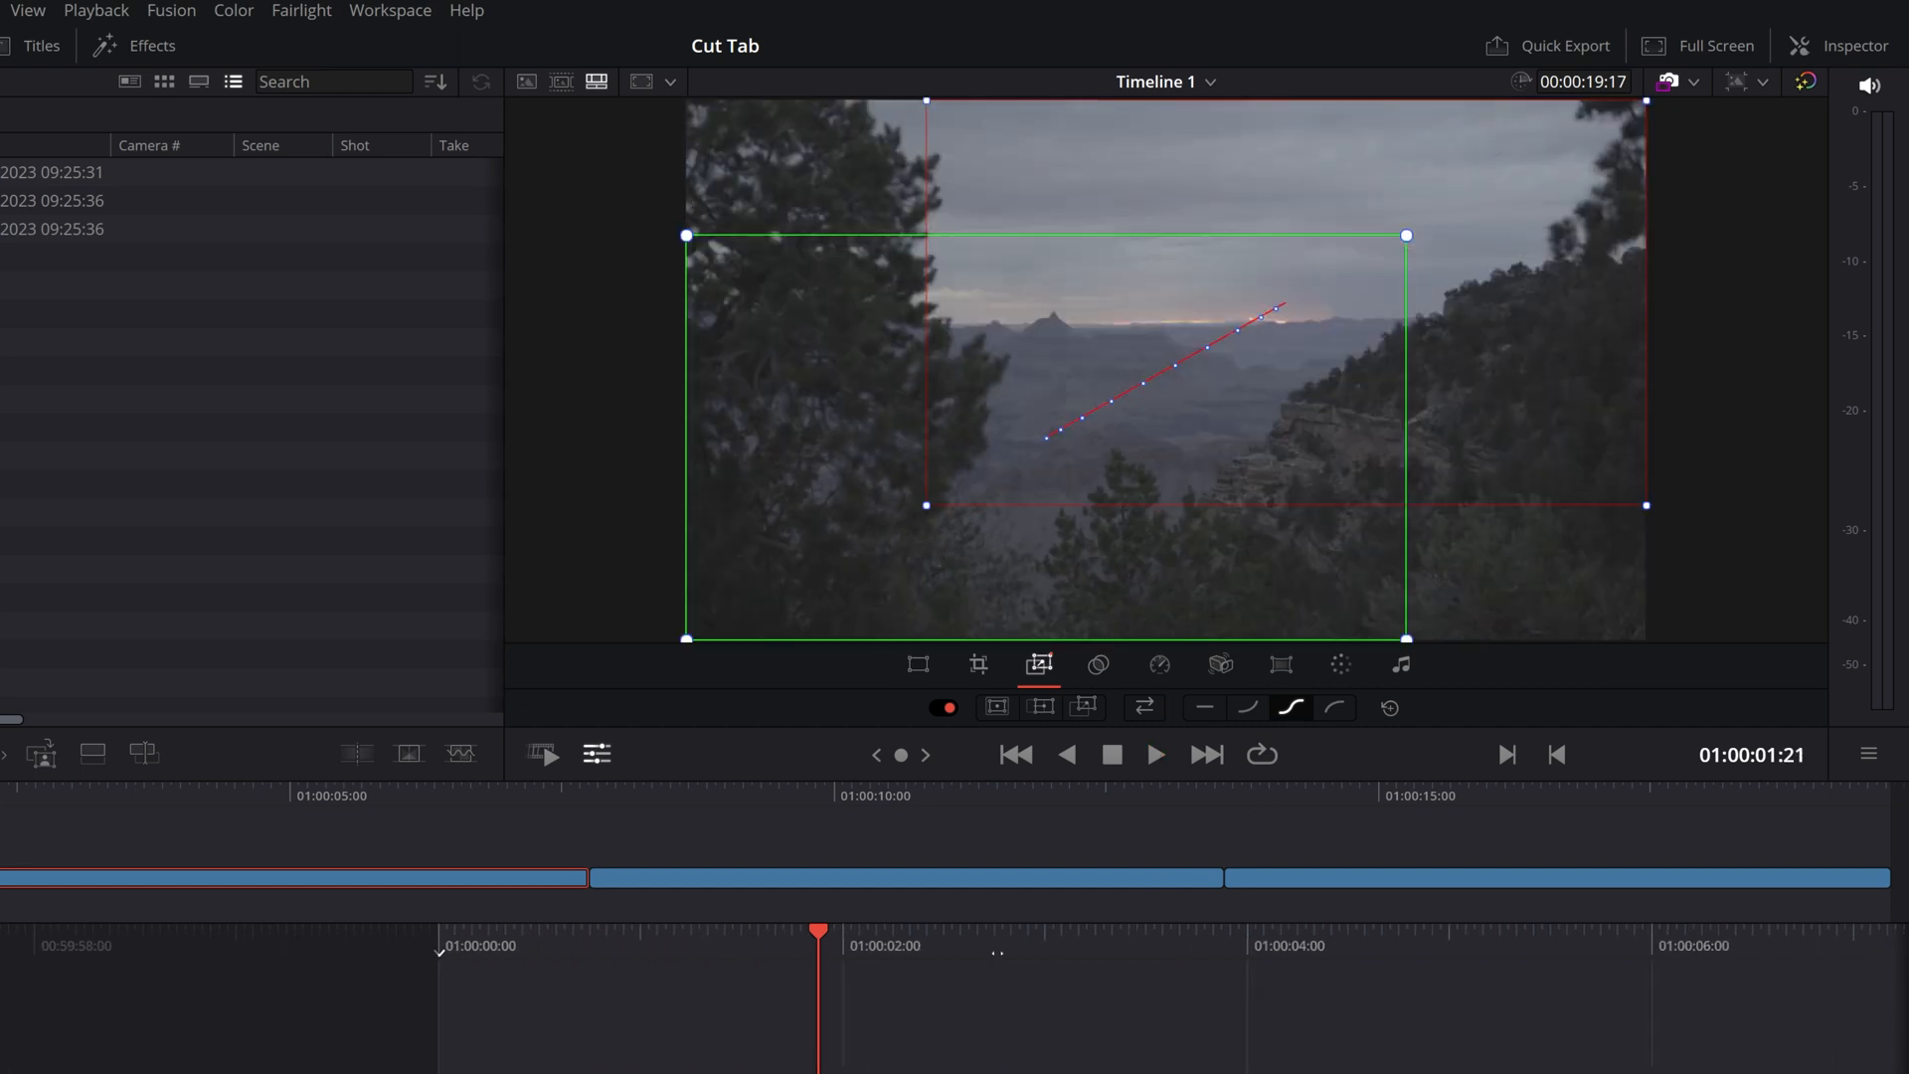
pyautogui.press('Home')
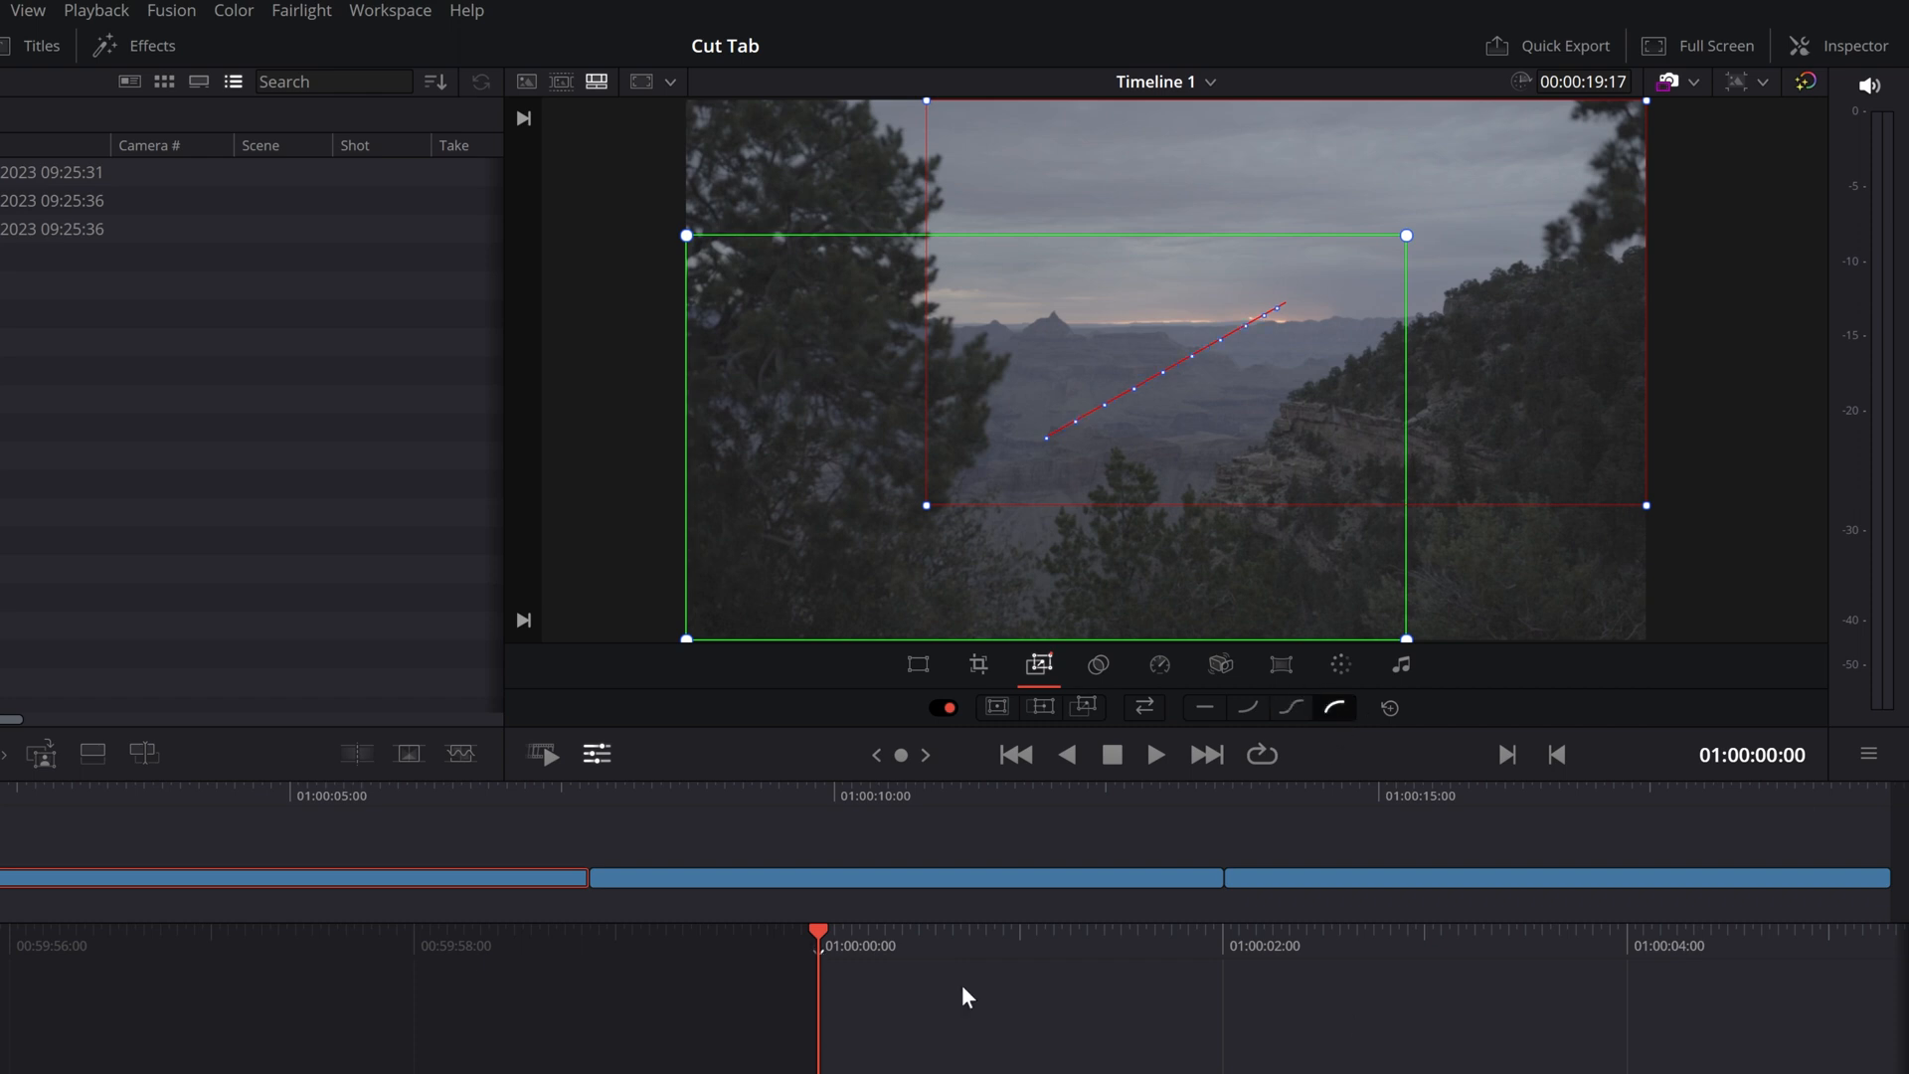
# Preview the dynamic zoom with Ease Out from the clip's start, and set the easing back to Linear.
pyautogui.press('space')
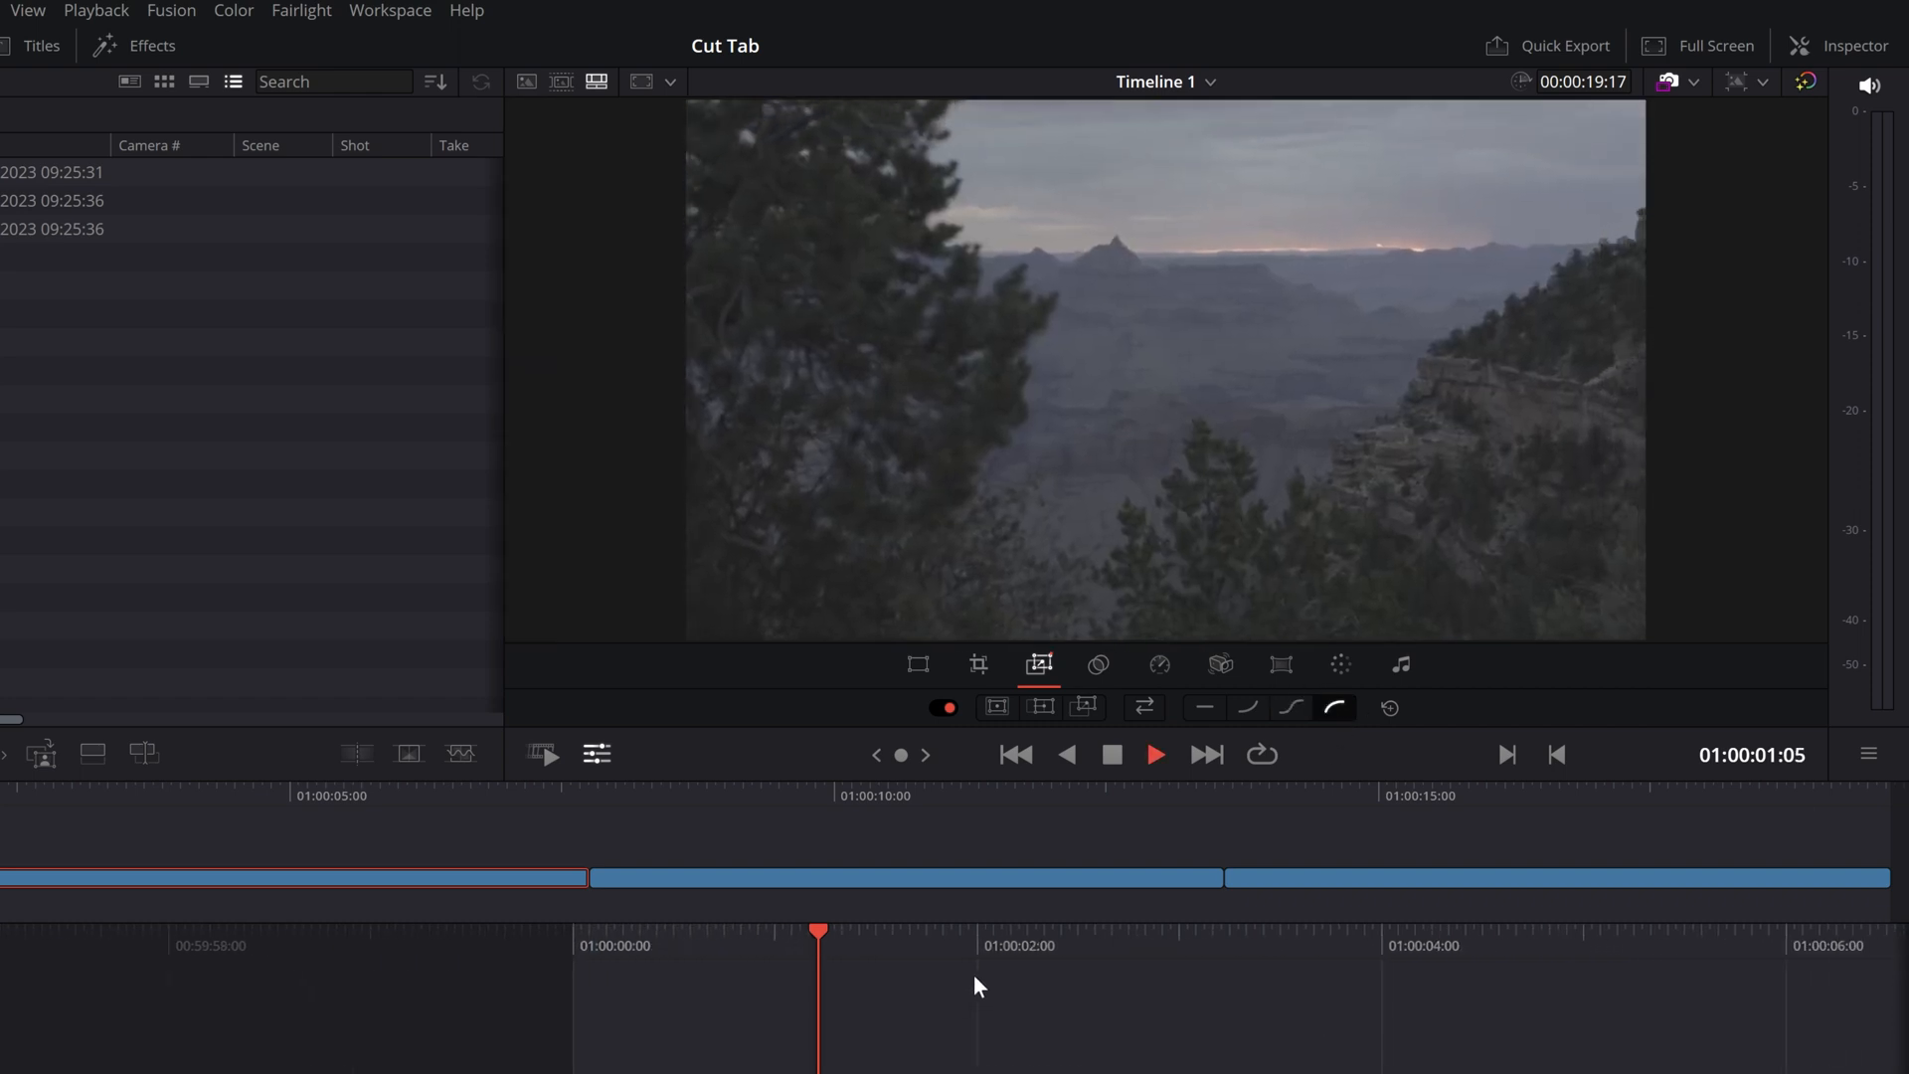
pyautogui.press('space')
pyautogui.moveTo(921, 945); pyautogui.dragTo(1675, 958)
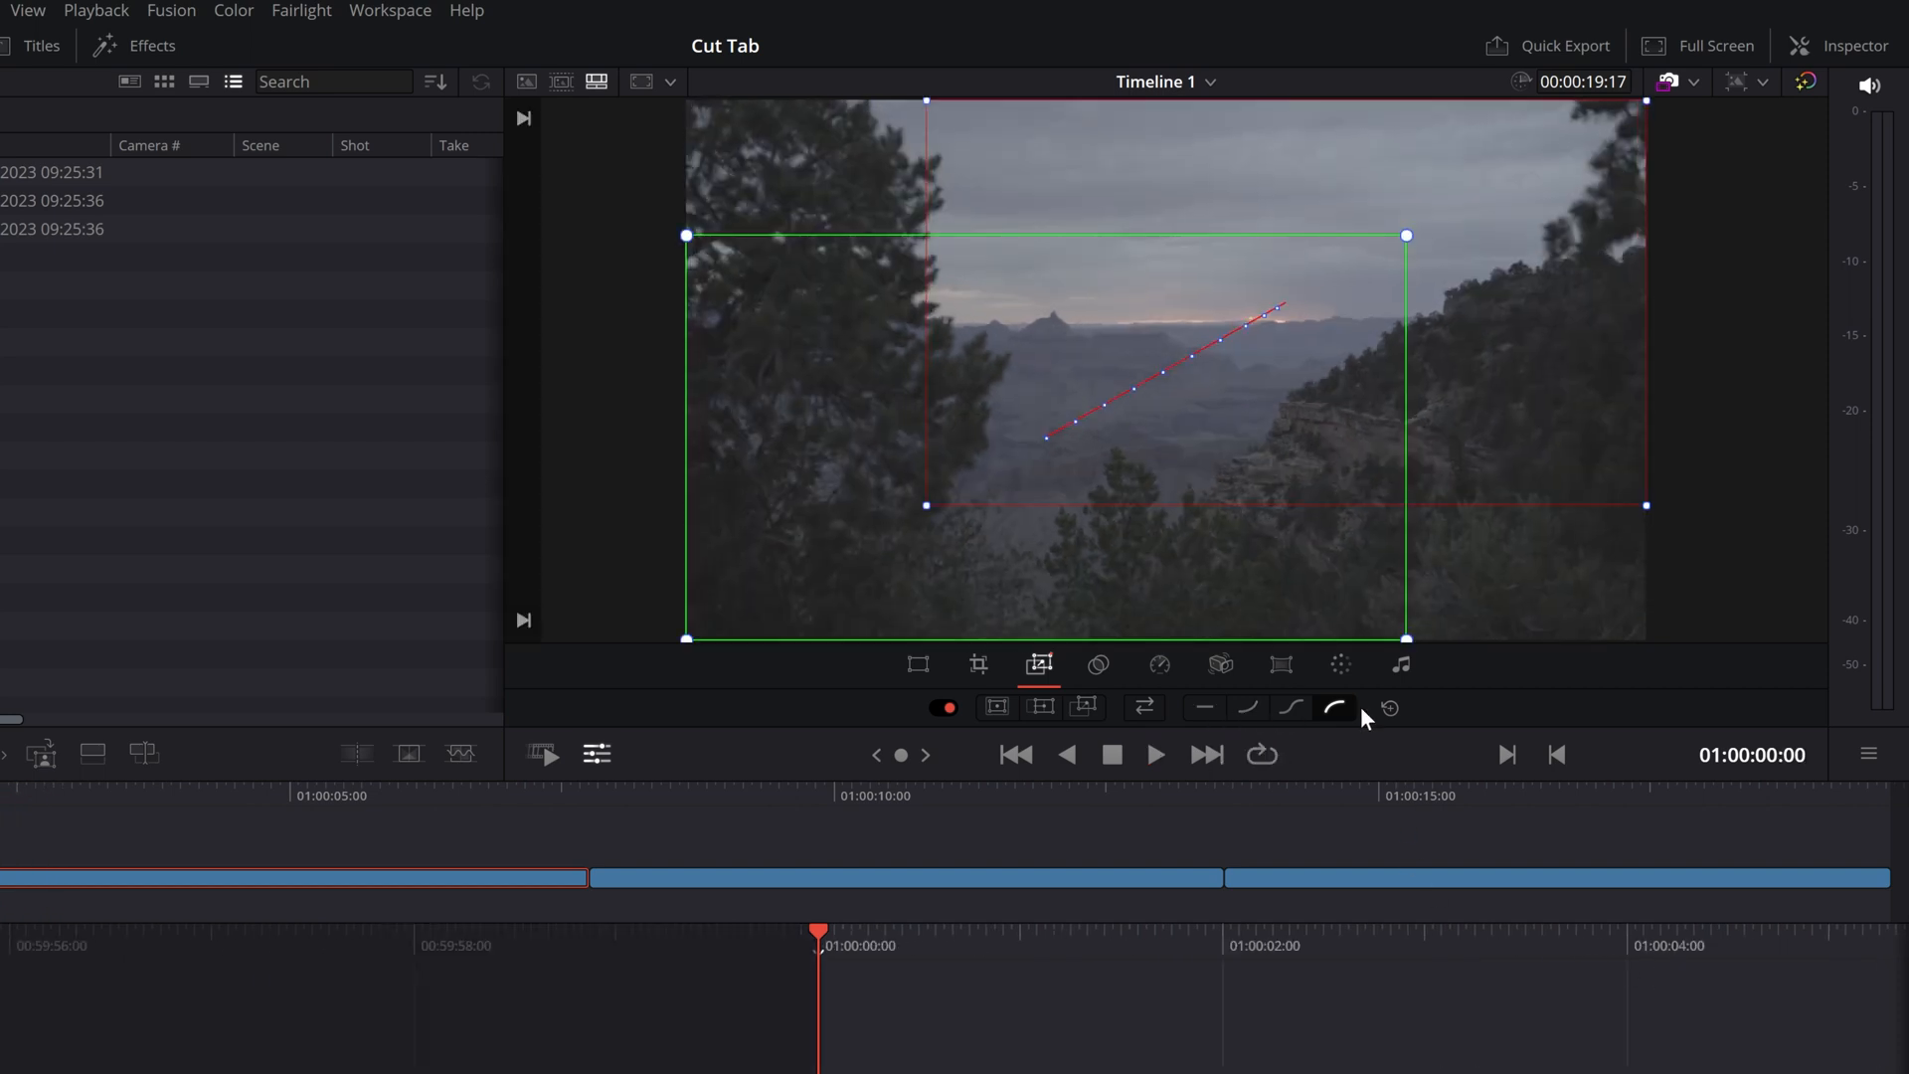
pyautogui.click(1199, 708)
# Show the clip's video properties in the Inspector and collapse the Transform and Composite sections.
pyautogui.click(1829, 50)
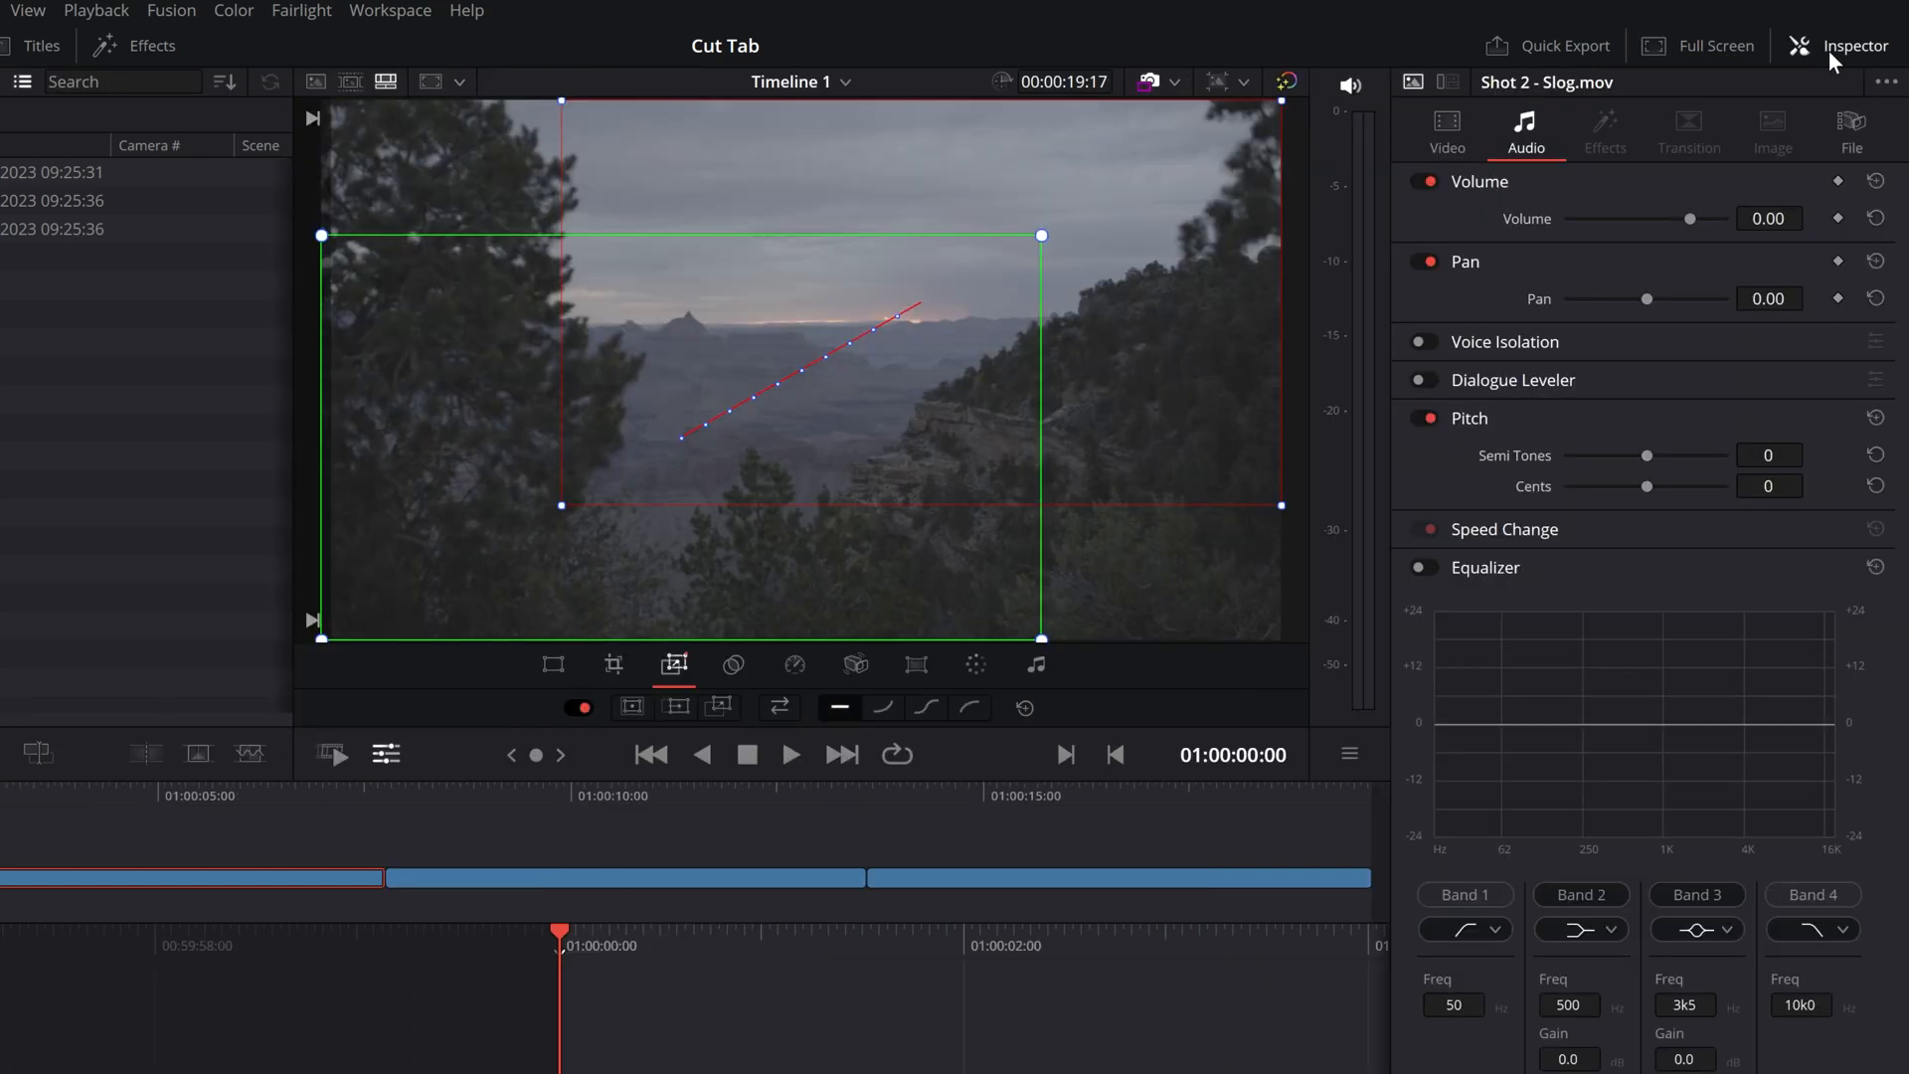
pyautogui.click(1457, 134)
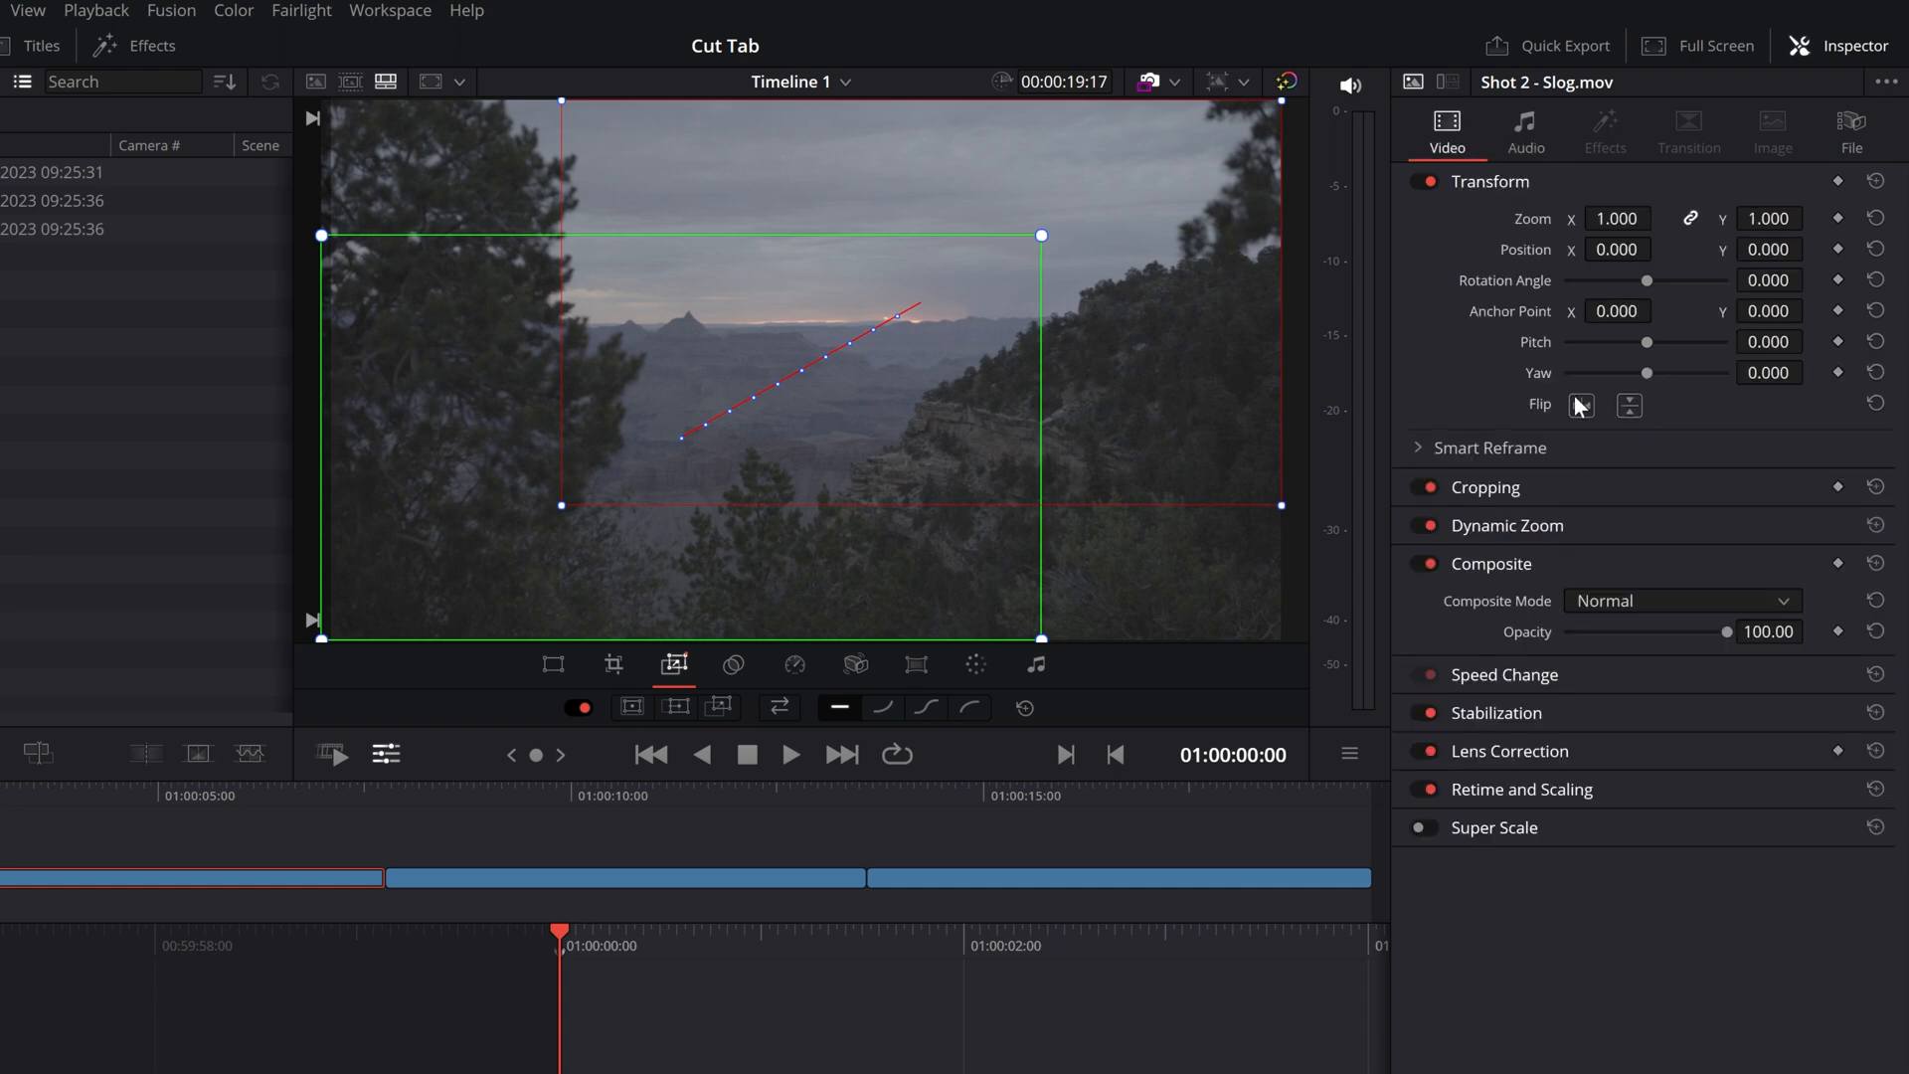
pyautogui.click(1541, 189)
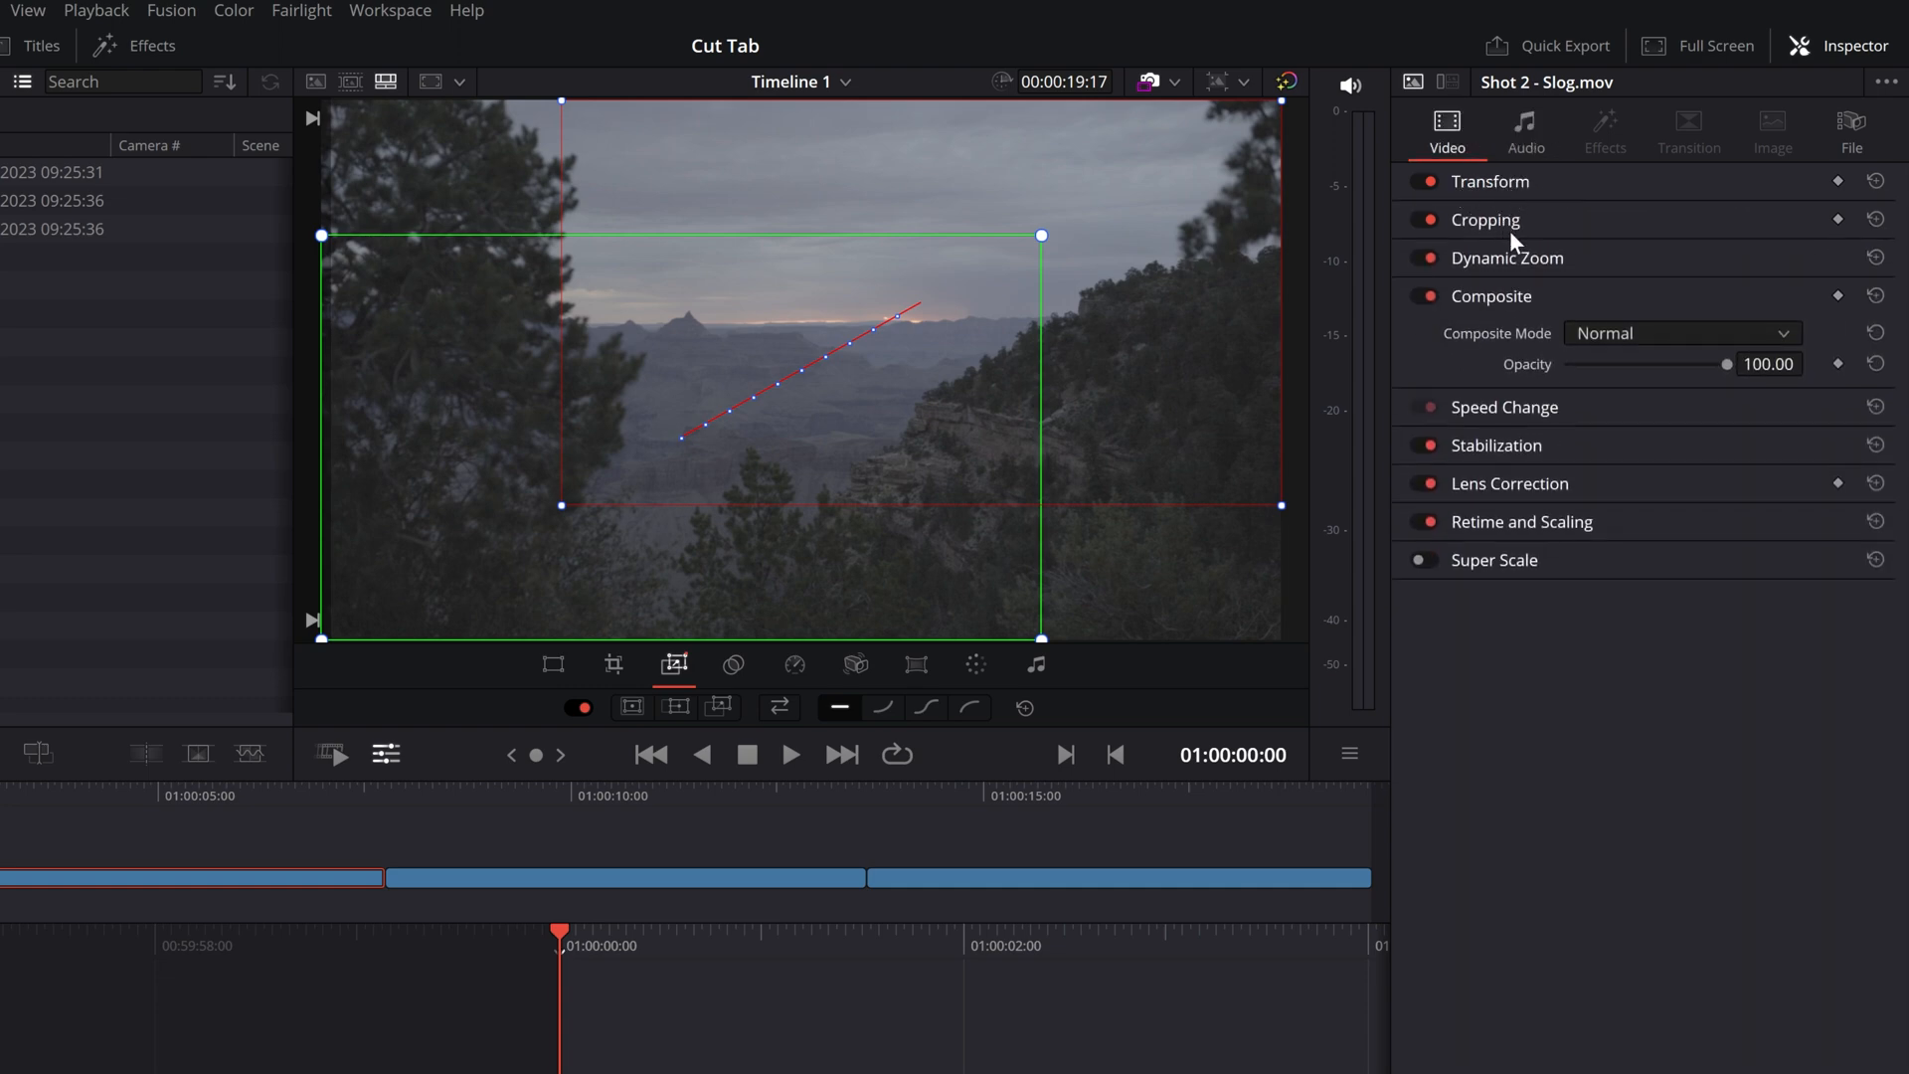
pyautogui.click(1516, 298)
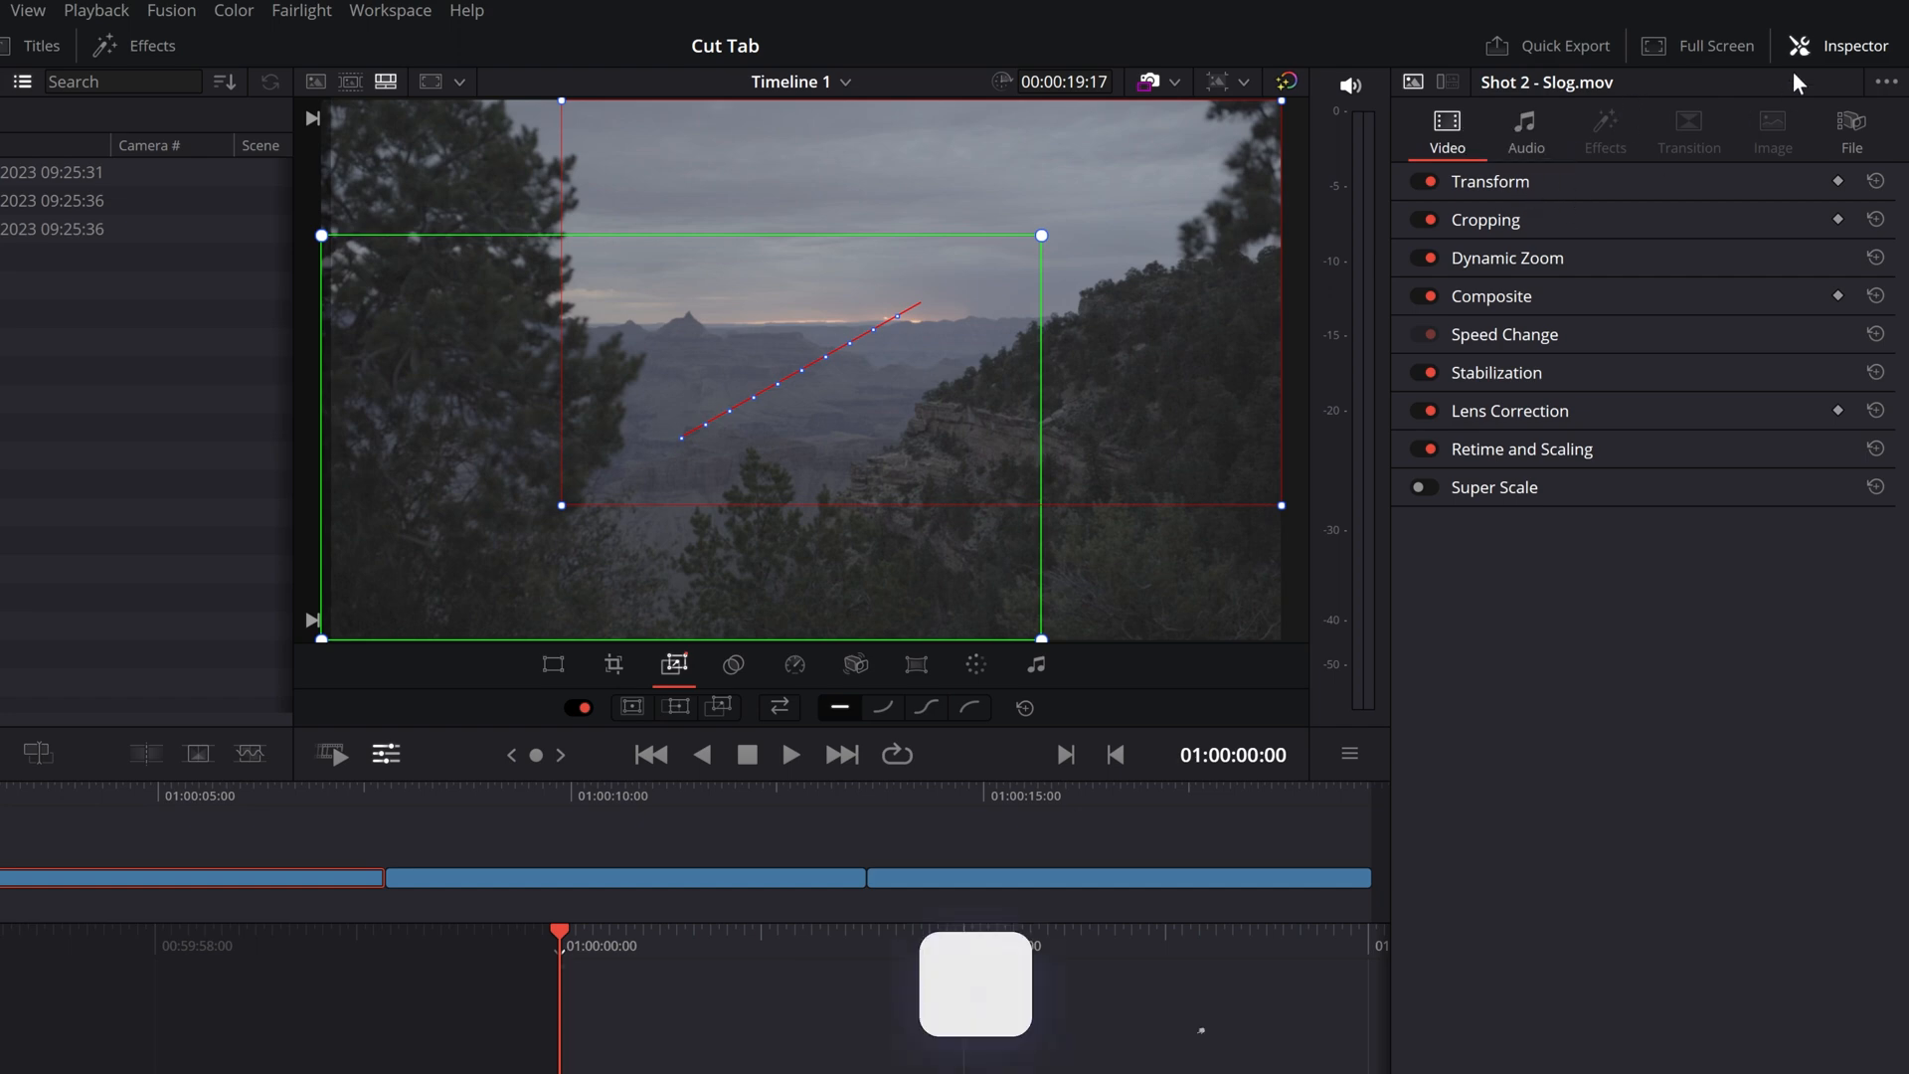
# Expand the Transform section, lower the linked X and Y Zoom to 0.000, and collapse the section again.
pyautogui.click(1557, 185)
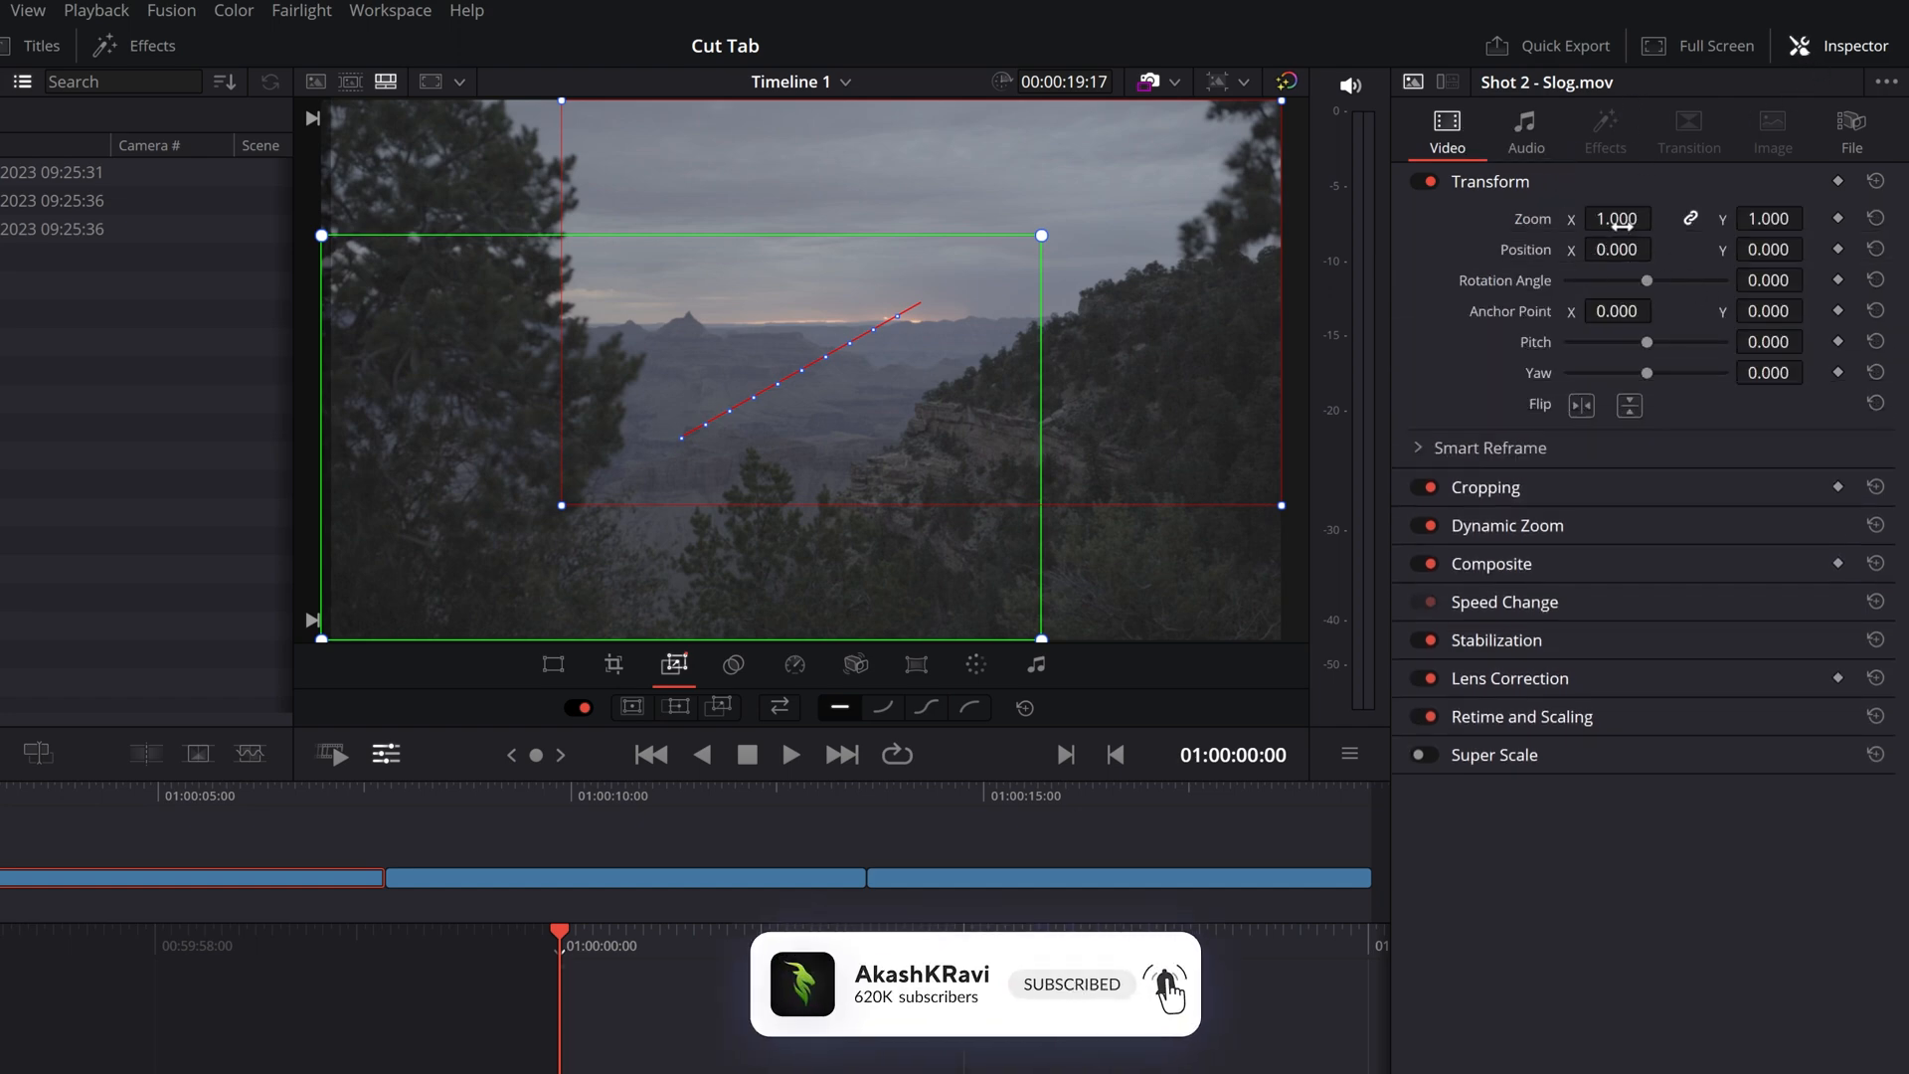
pyautogui.moveTo(1622, 225); pyautogui.dragTo(1521, 225)
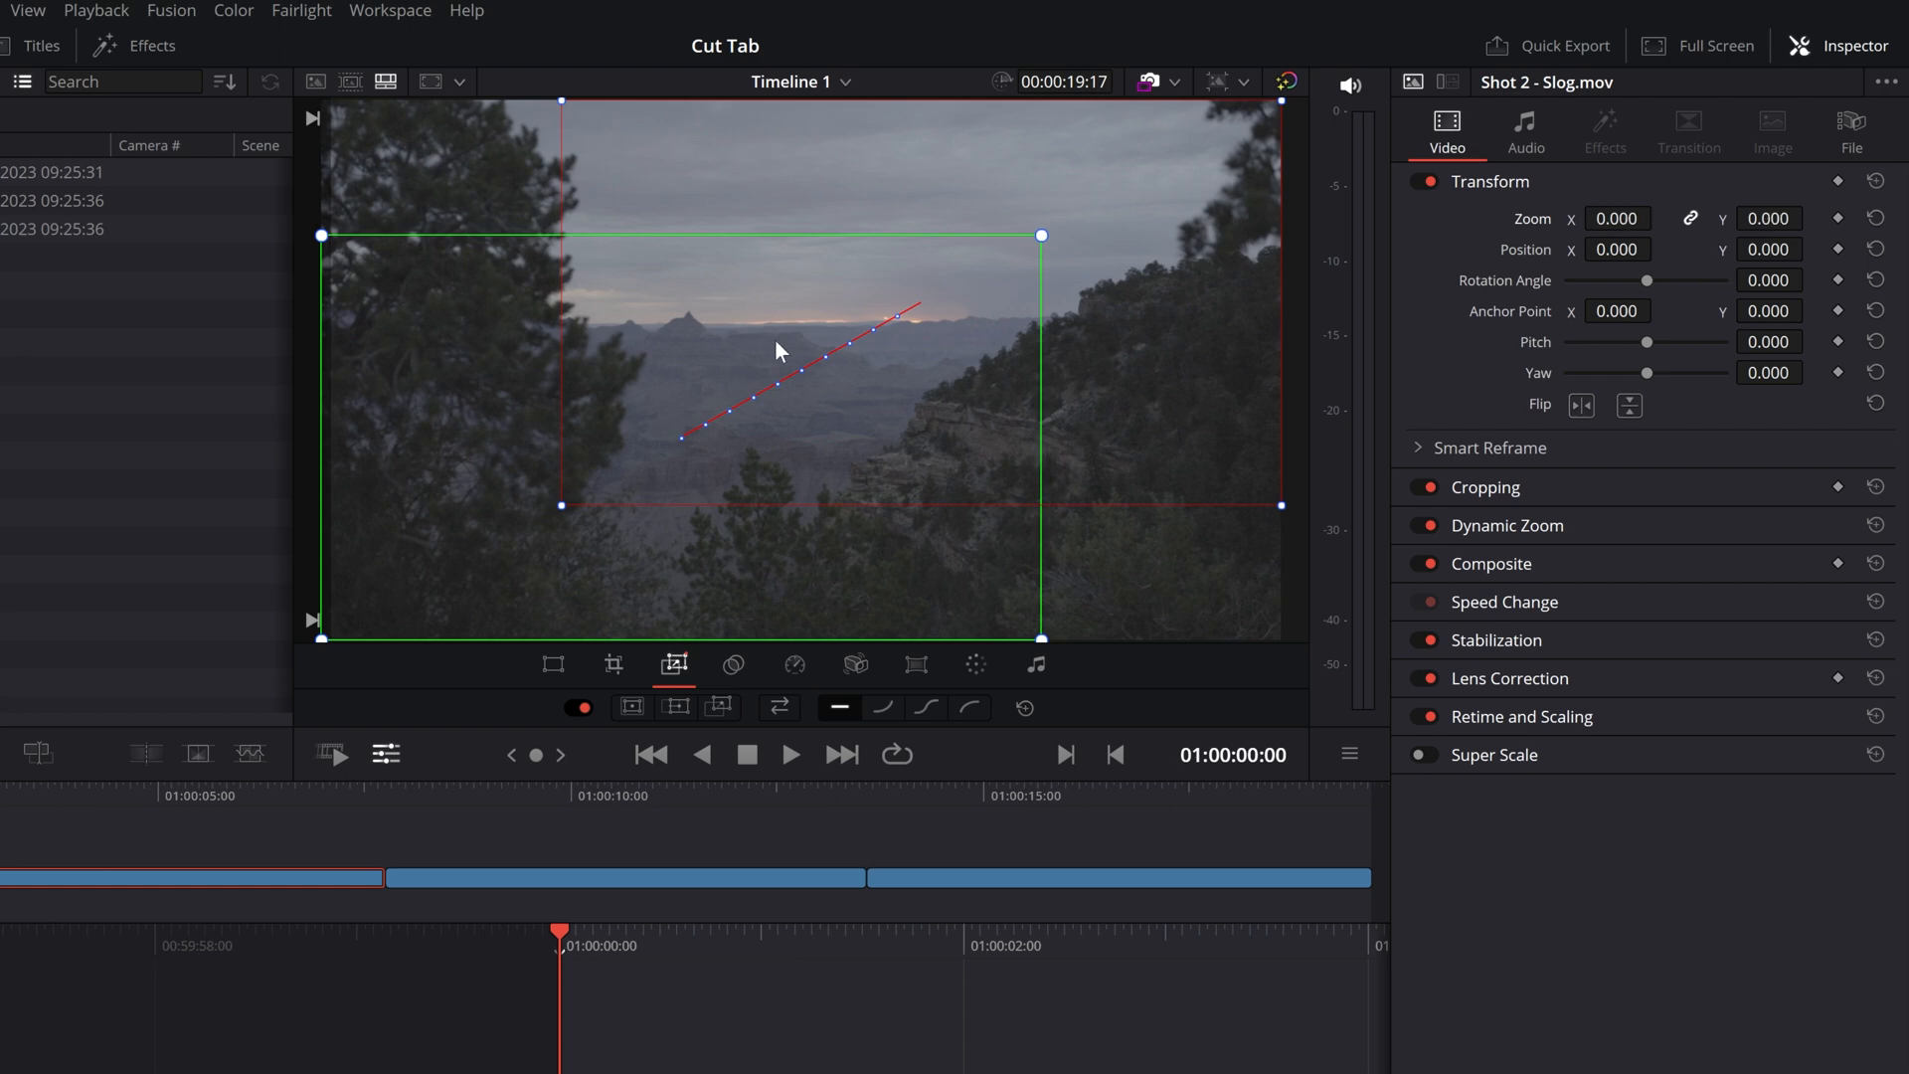
pyautogui.click(1531, 183)
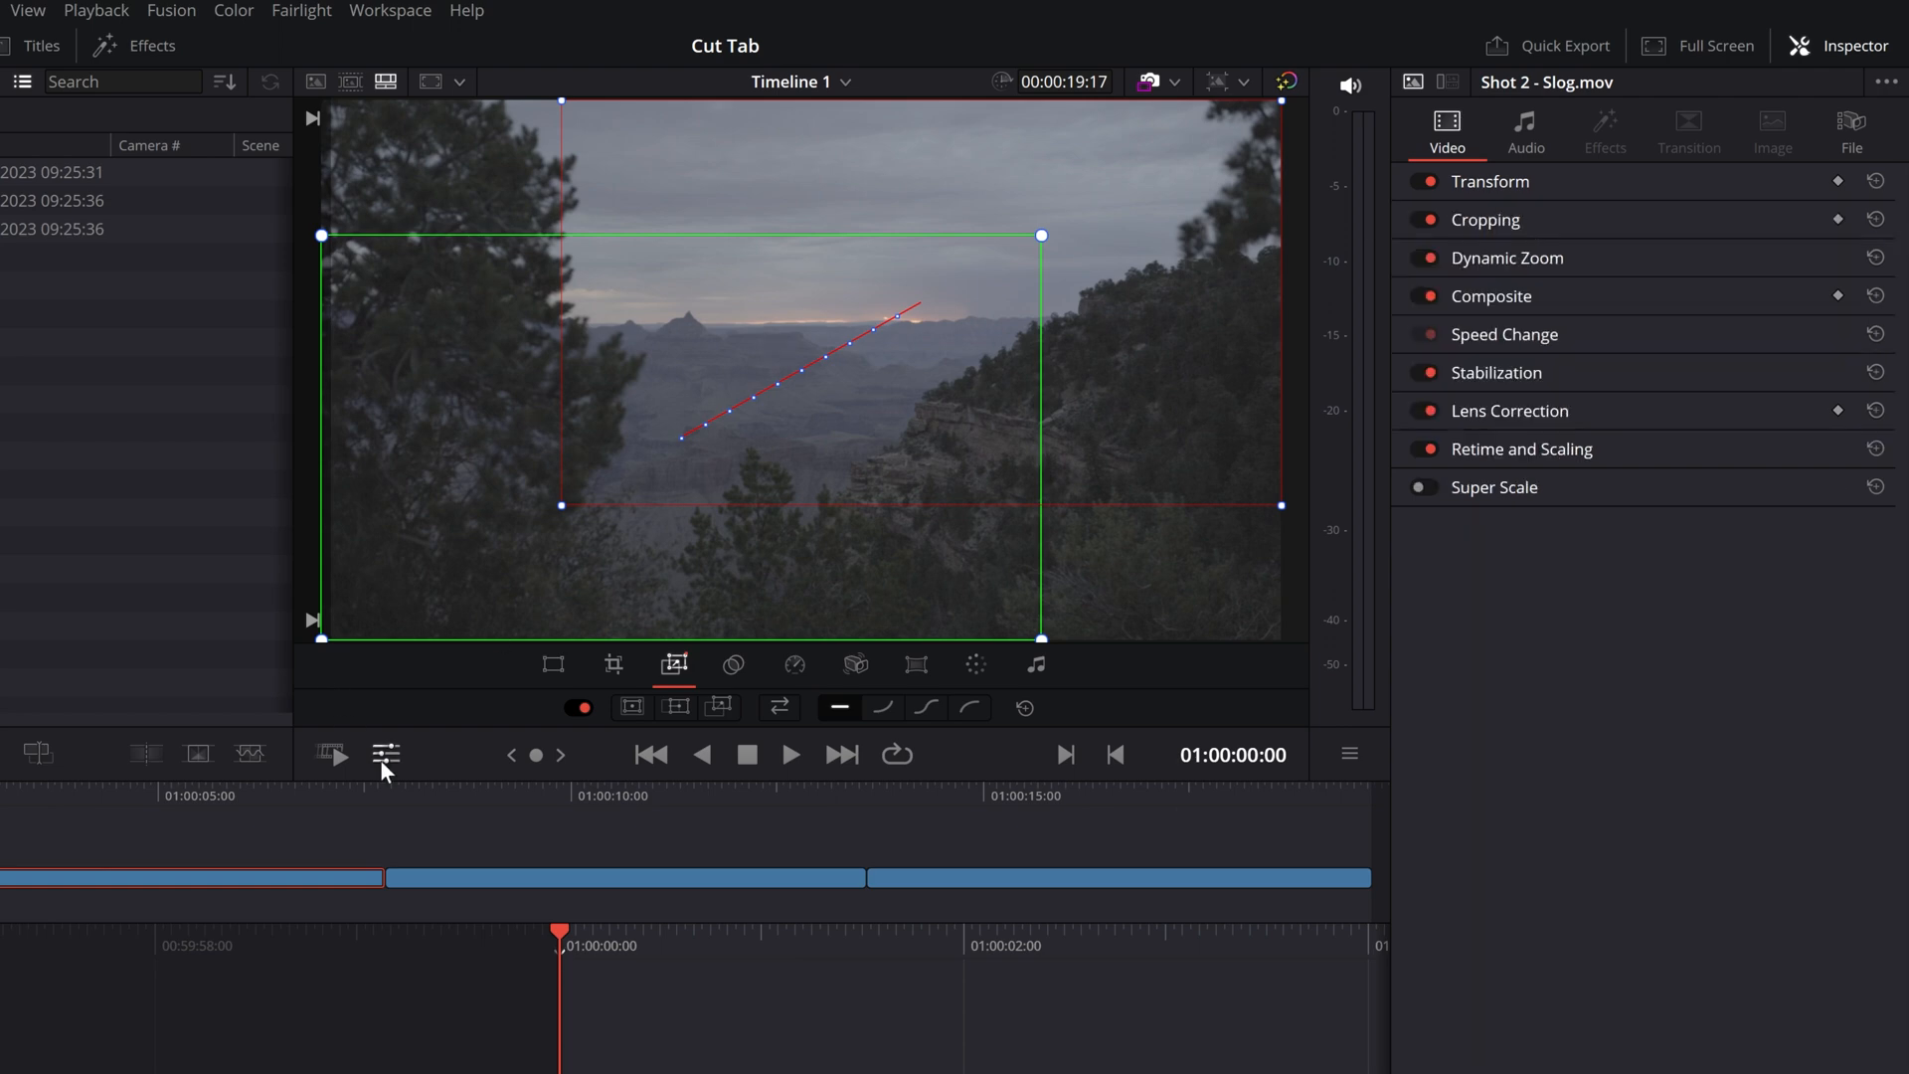
# Close the Inspector and reset the clip's Dynamic Zoom to its default start and end frames.
pyautogui.click(1839, 46)
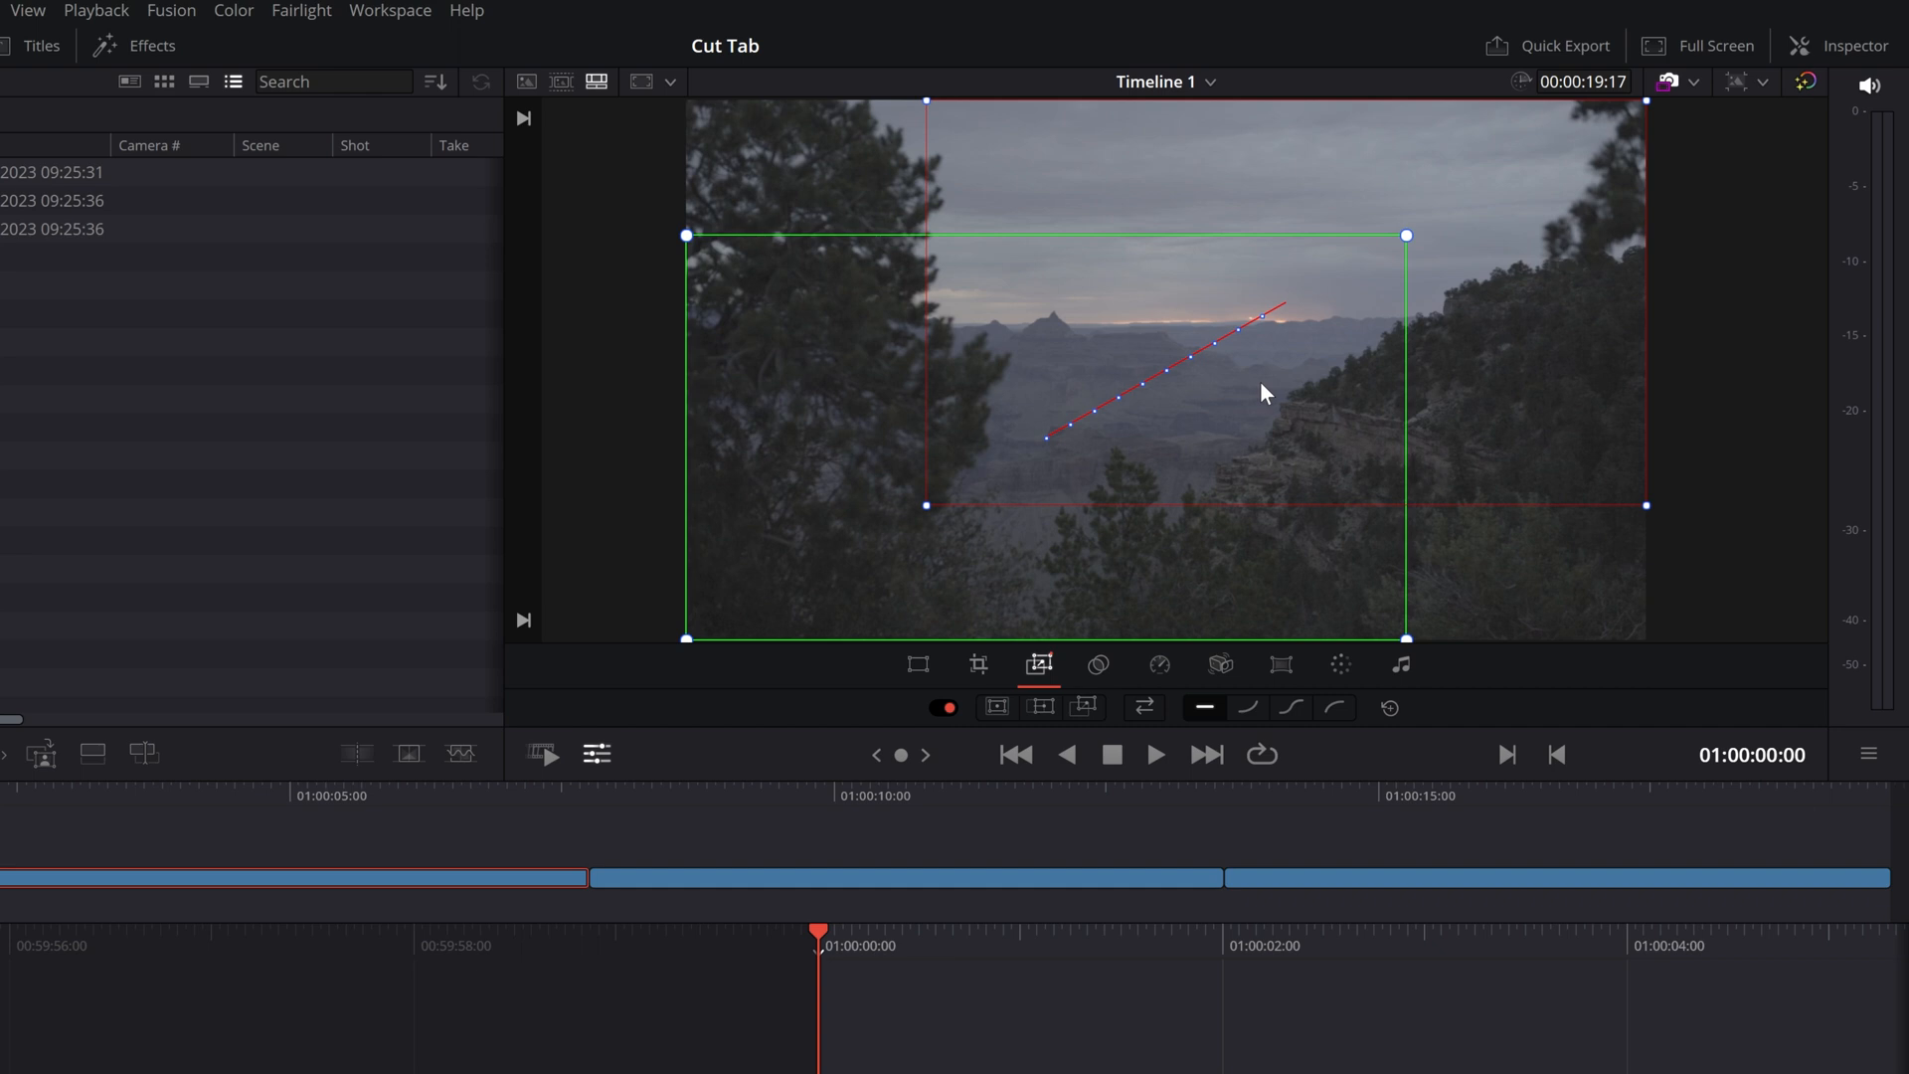
pyautogui.click(979, 664)
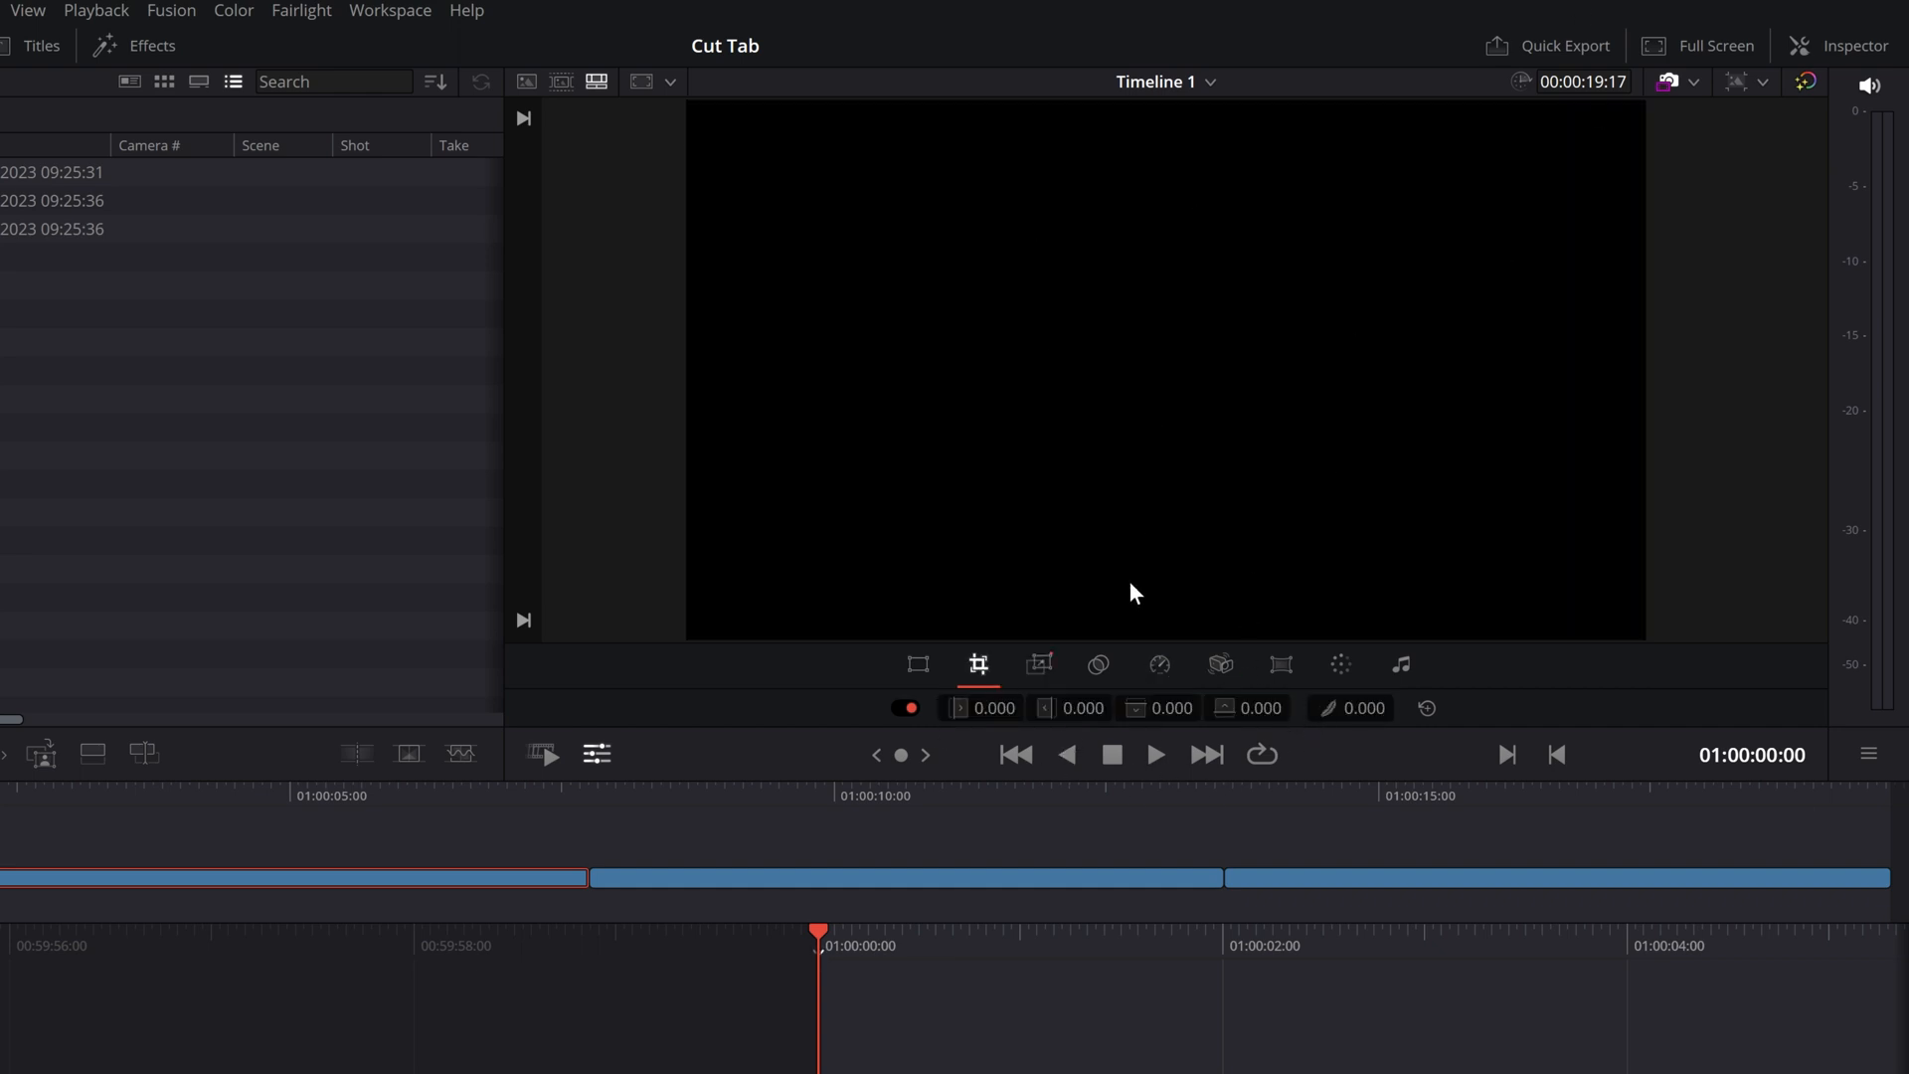
pyautogui.click(1039, 664)
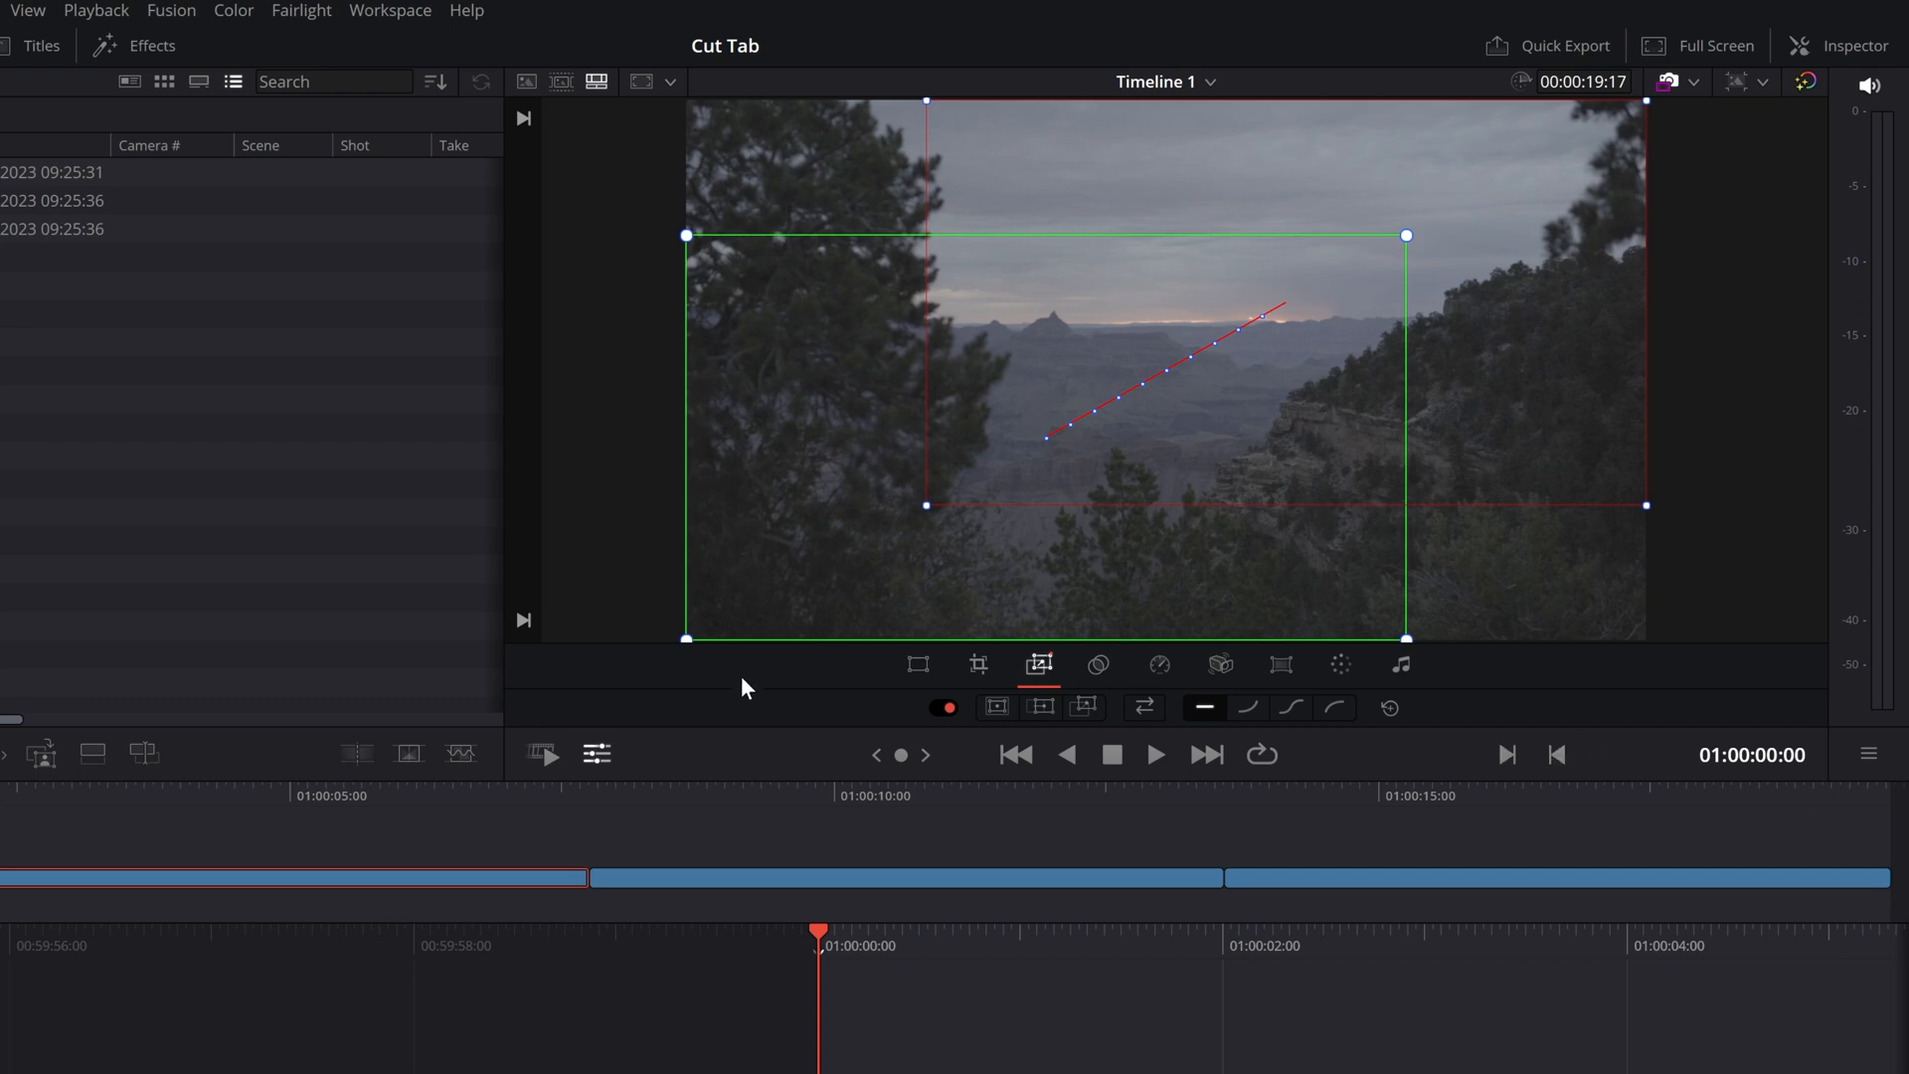
pyautogui.click(1384, 708)
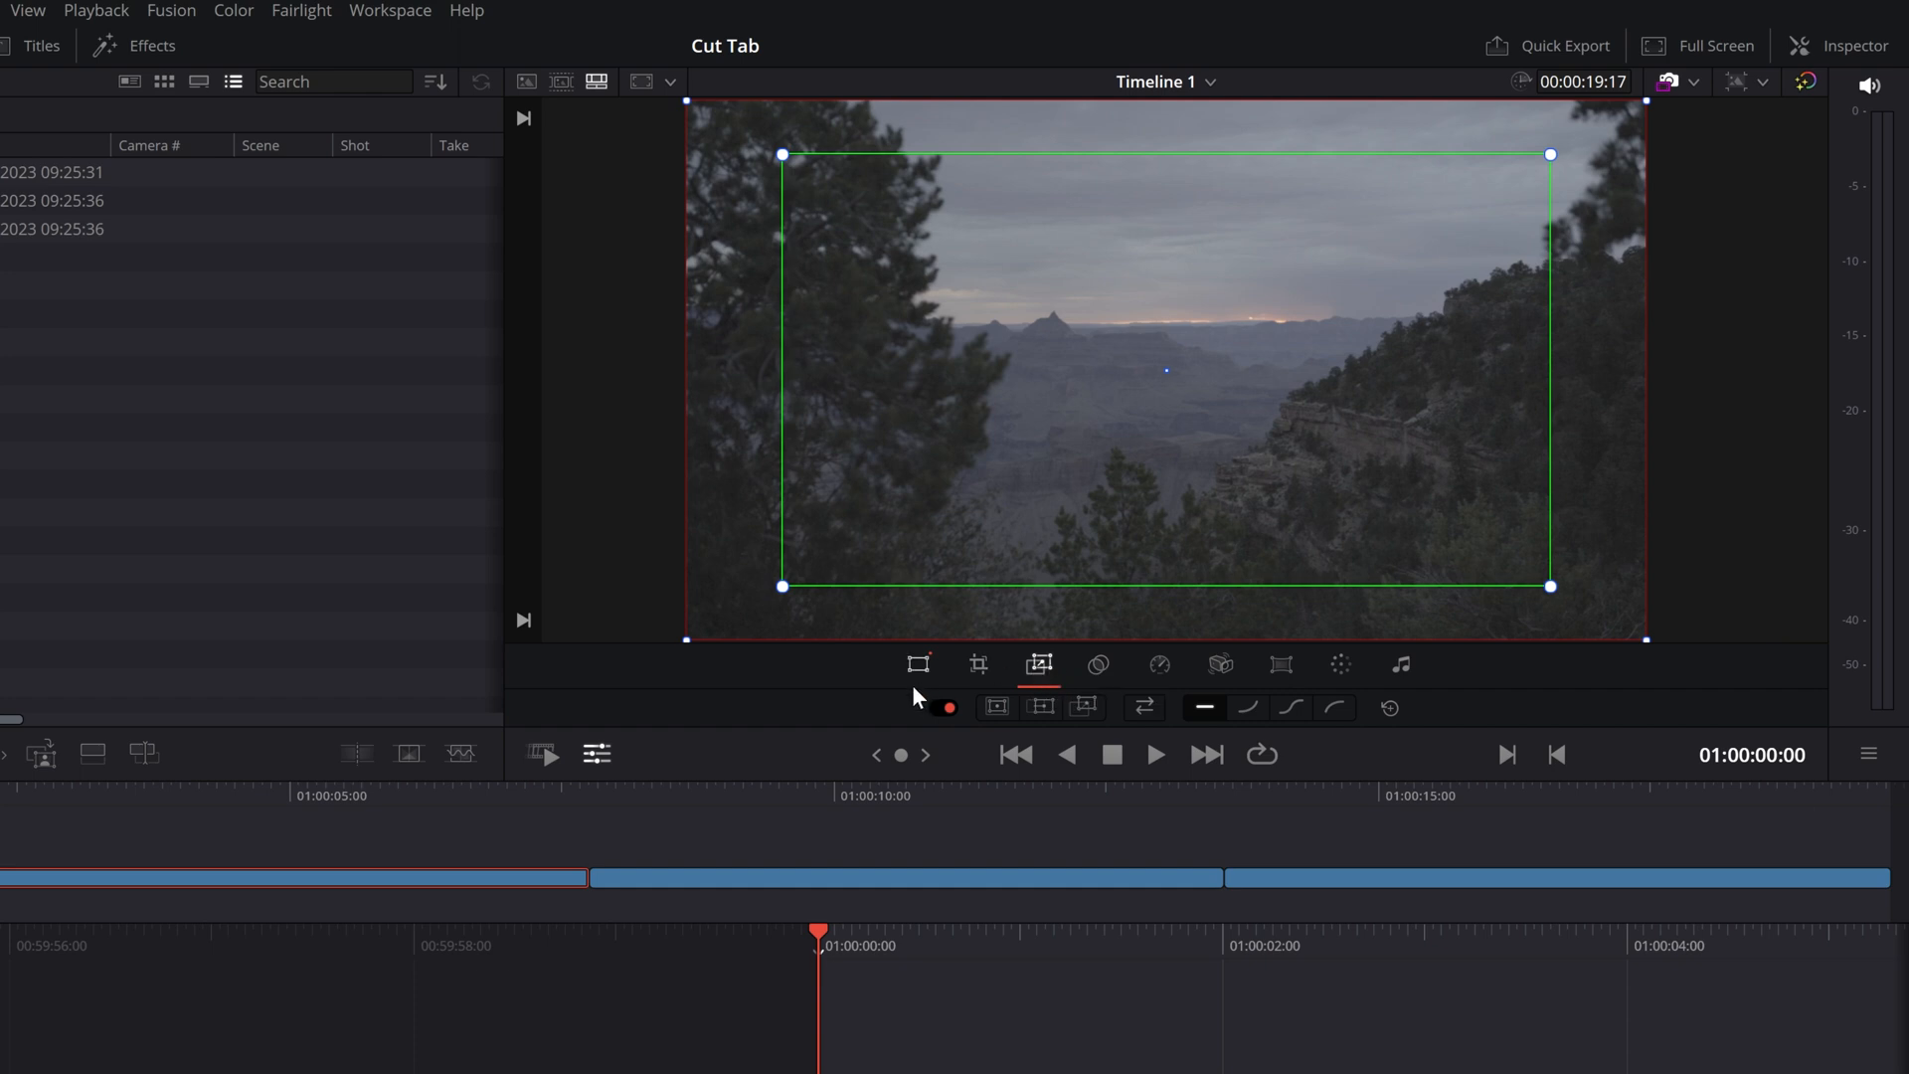
# Crop the clip's left side to about the middle of the frame, and go back to Dynamic Zoom.
pyautogui.click(976, 666)
pyautogui.moveTo(998, 714); pyautogui.dragTo(1166, 370)
pyautogui.click(1040, 663)
# Reset the clip's Transform and Crop settings to their defaults, and return to the Dynamic Zoom tool.
pyautogui.click(920, 666)
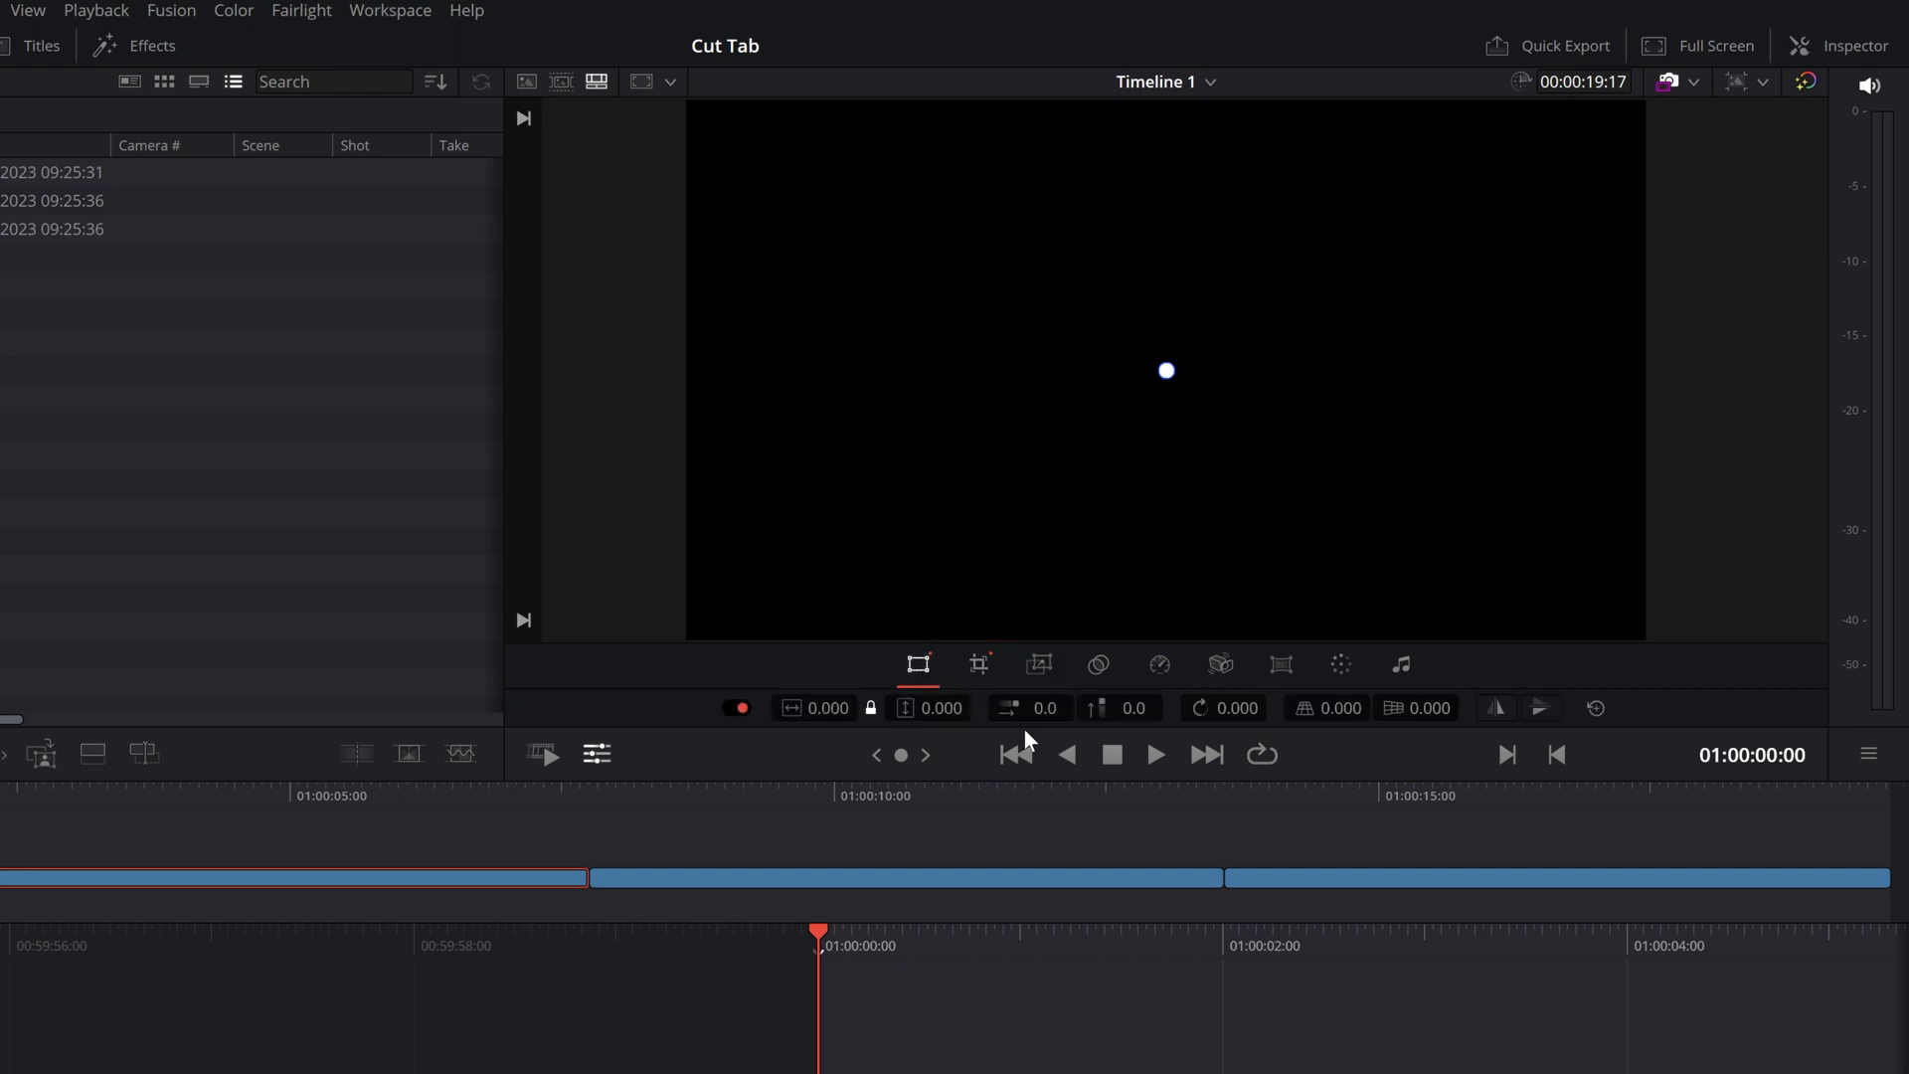
pyautogui.click(1597, 708)
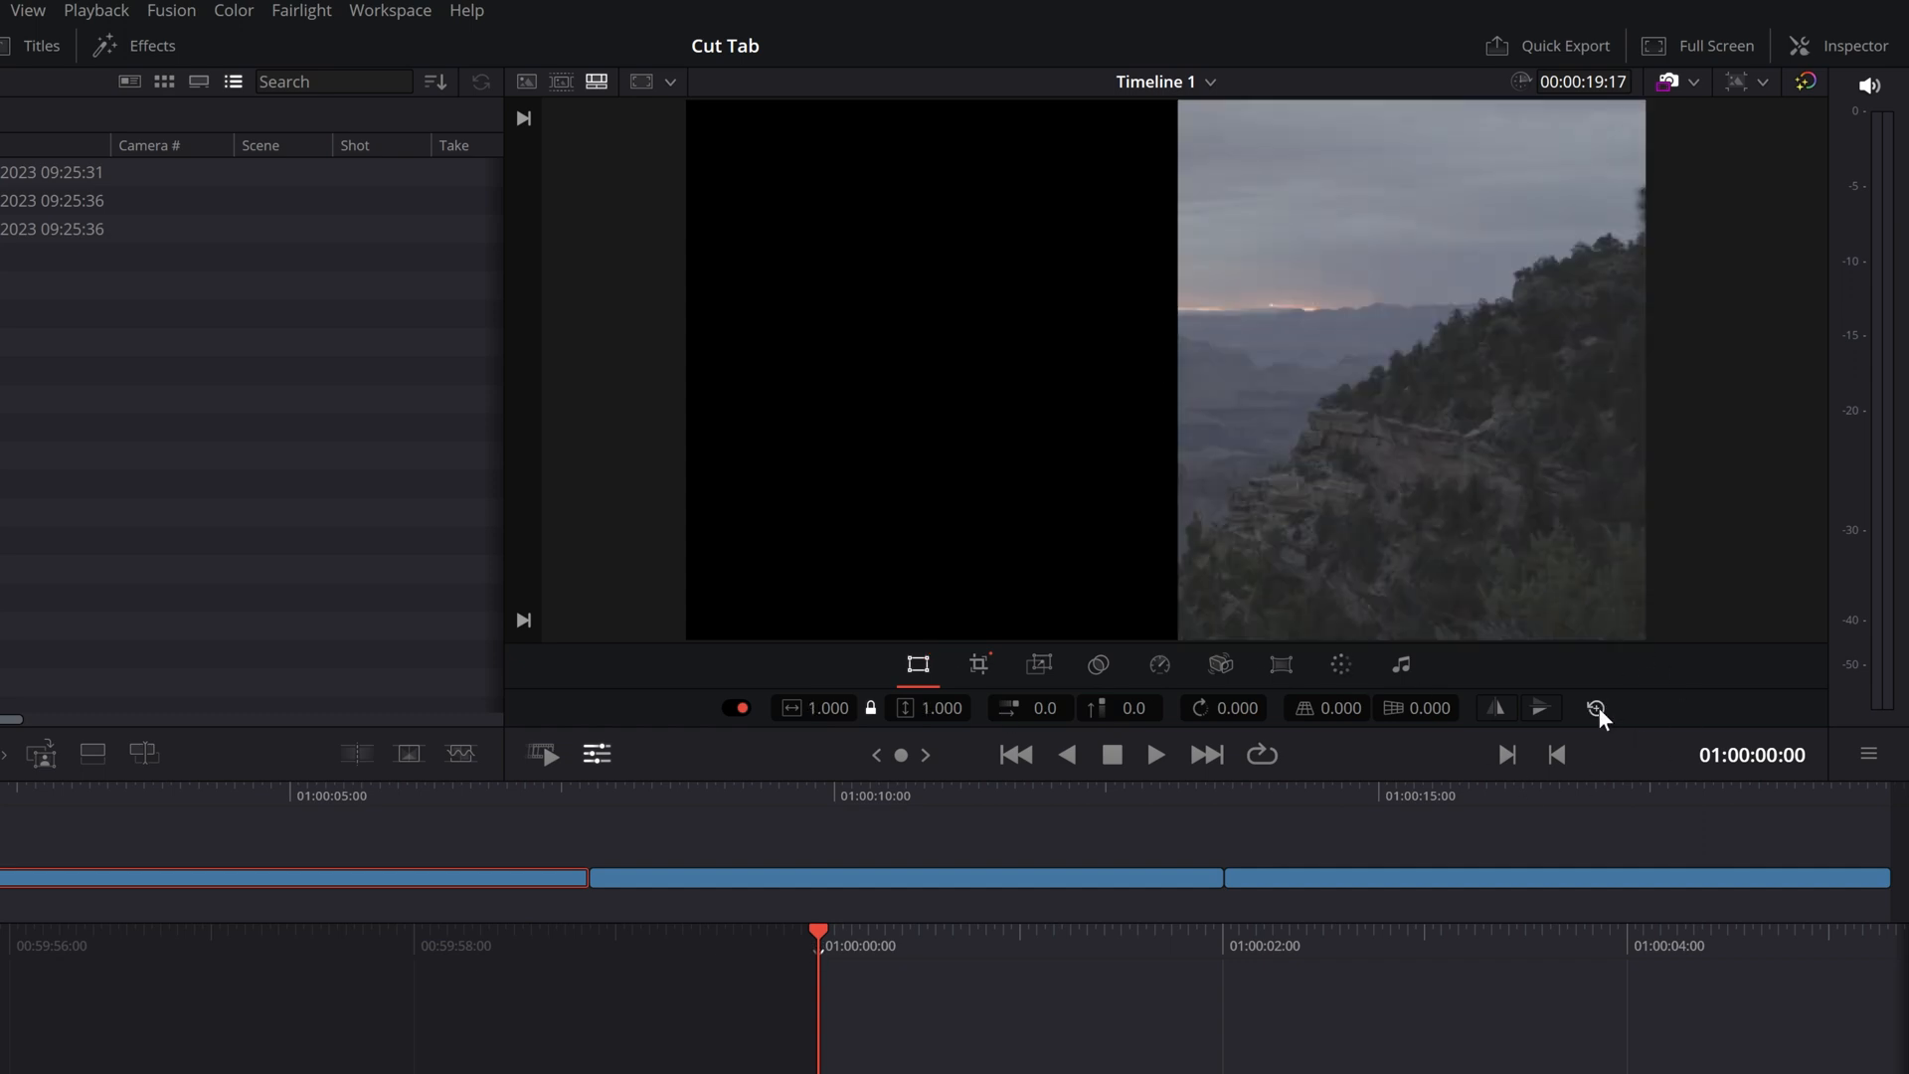
pyautogui.click(978, 664)
pyautogui.click(1040, 664)
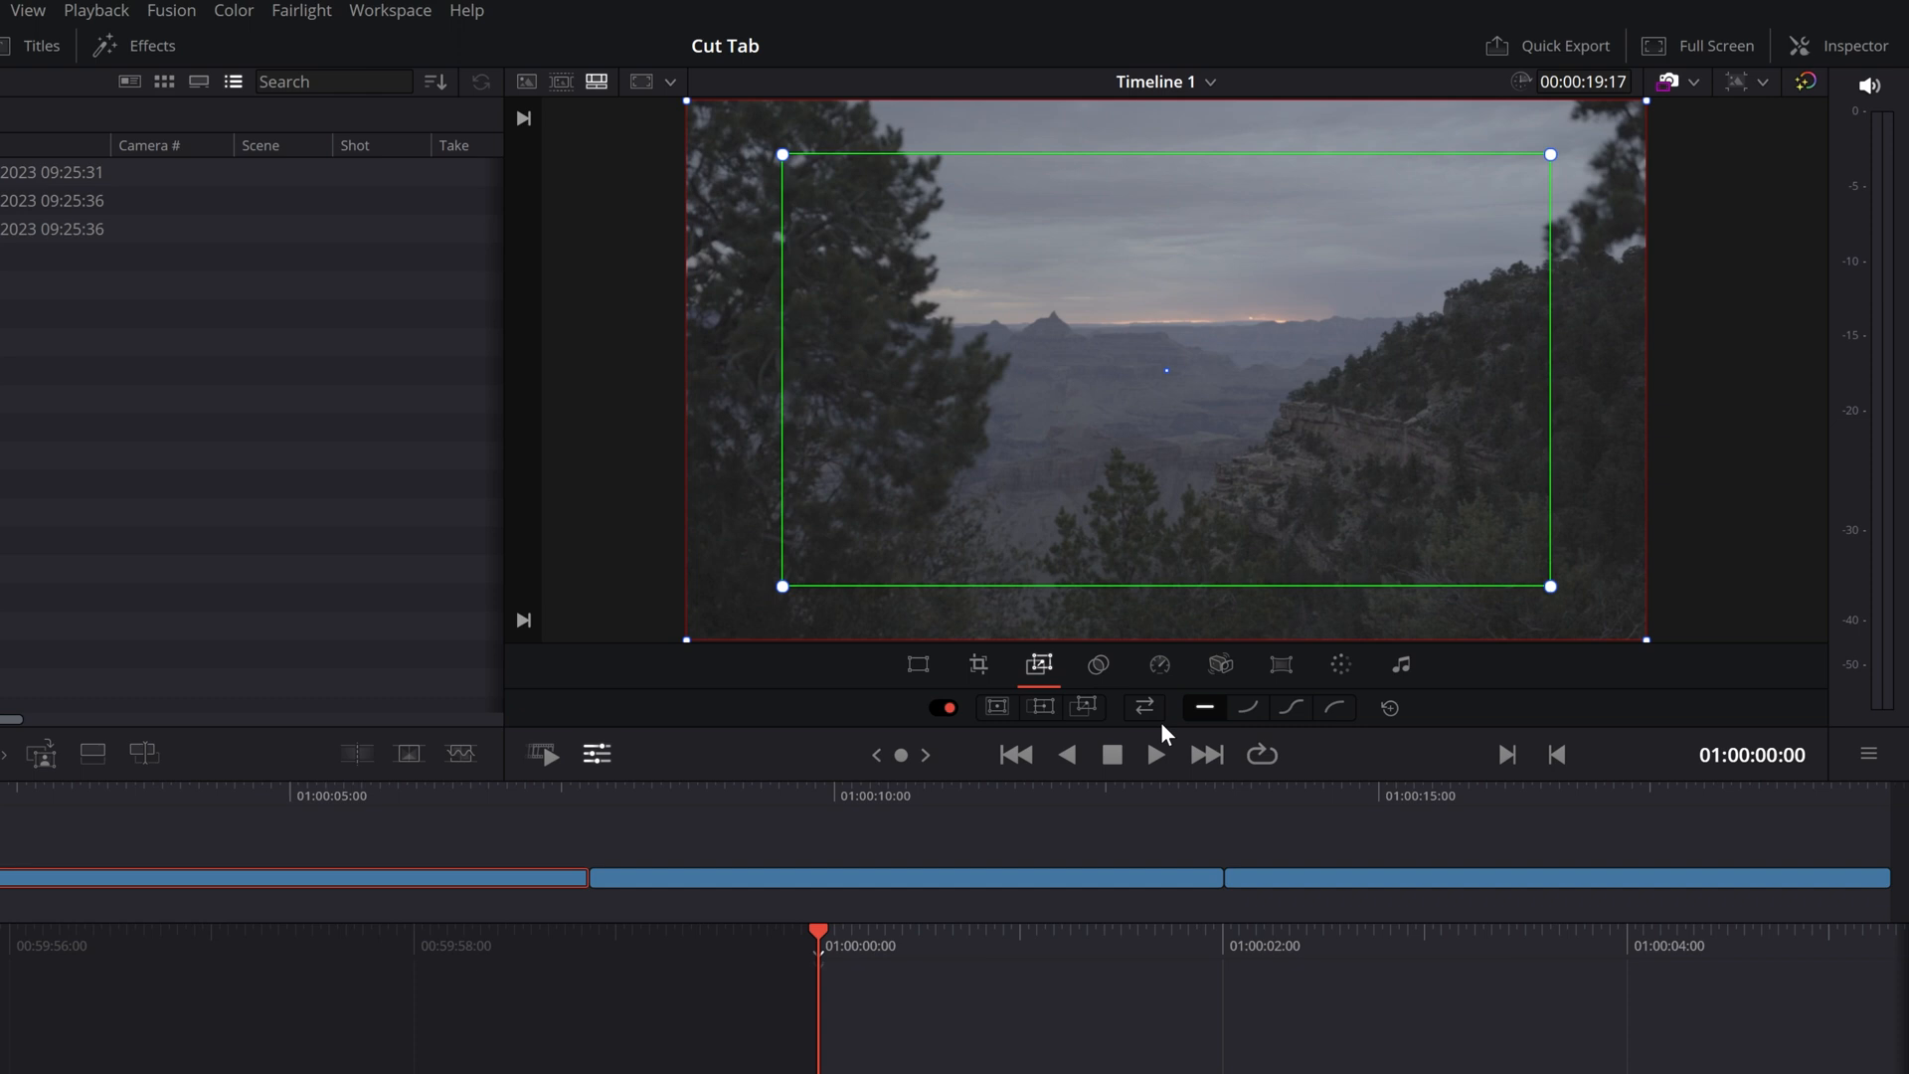
# Examine the Composite tool's opacity control and list of blend modes, keeping full opacity and Normal.
pyautogui.click(1097, 665)
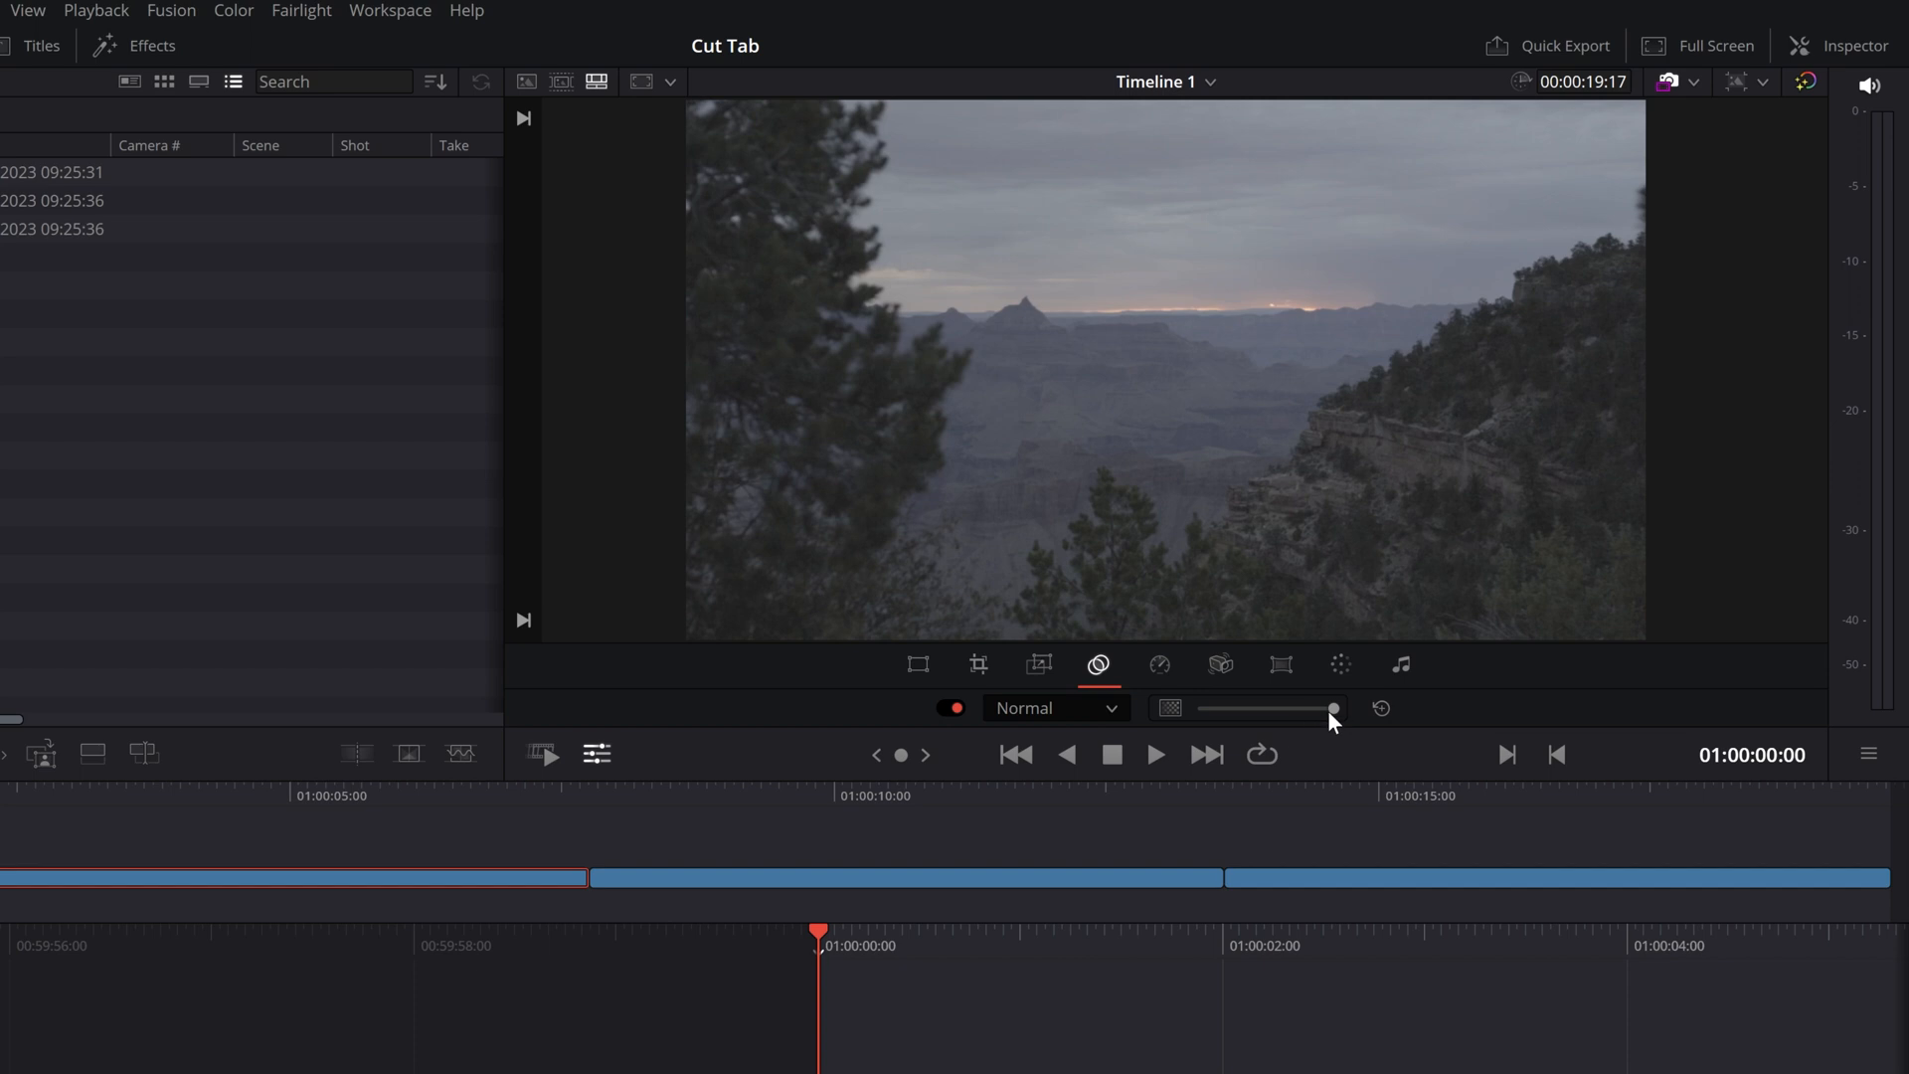
pyautogui.moveTo(1322, 712)
pyautogui.mouseDown()
pyautogui.moveTo(1215, 712)
pyautogui.moveTo(1351, 714)
pyautogui.mouseUp()
pyautogui.click(1108, 708)
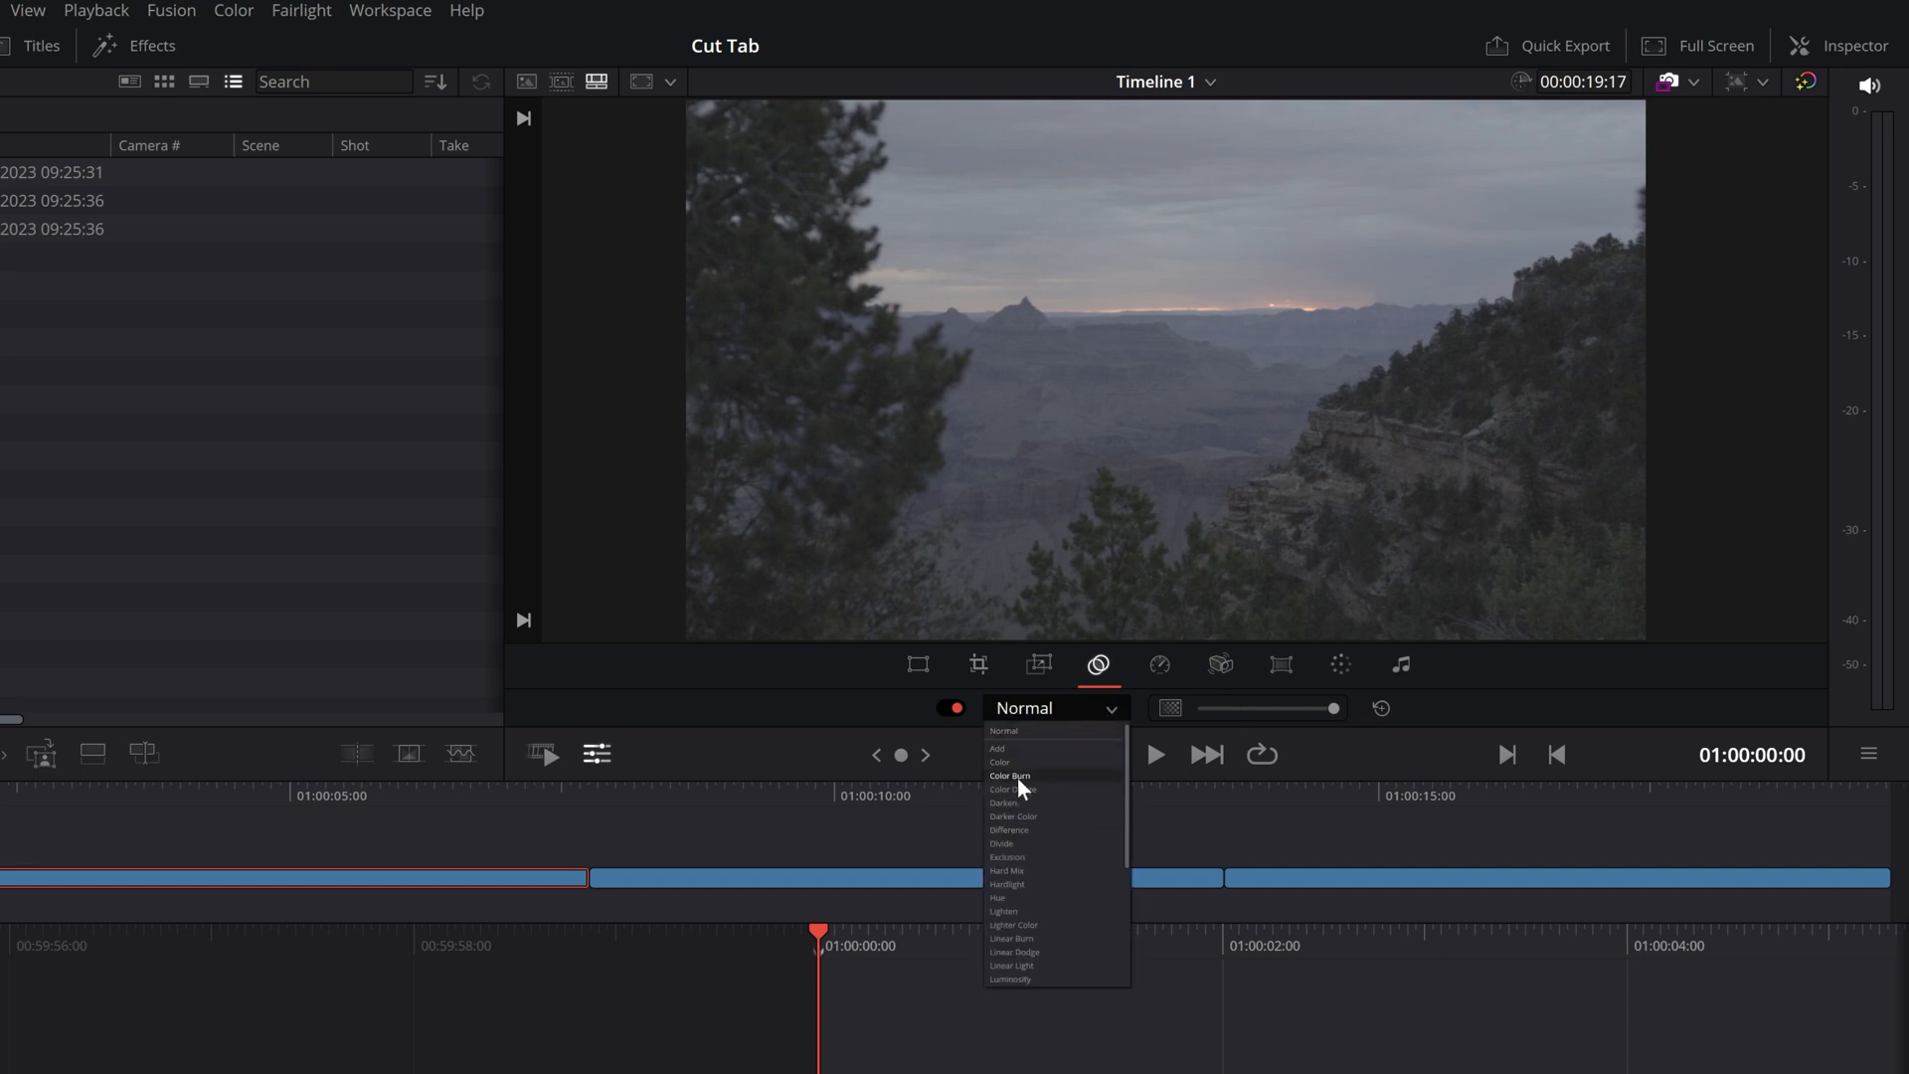
pyautogui.click(1078, 715)
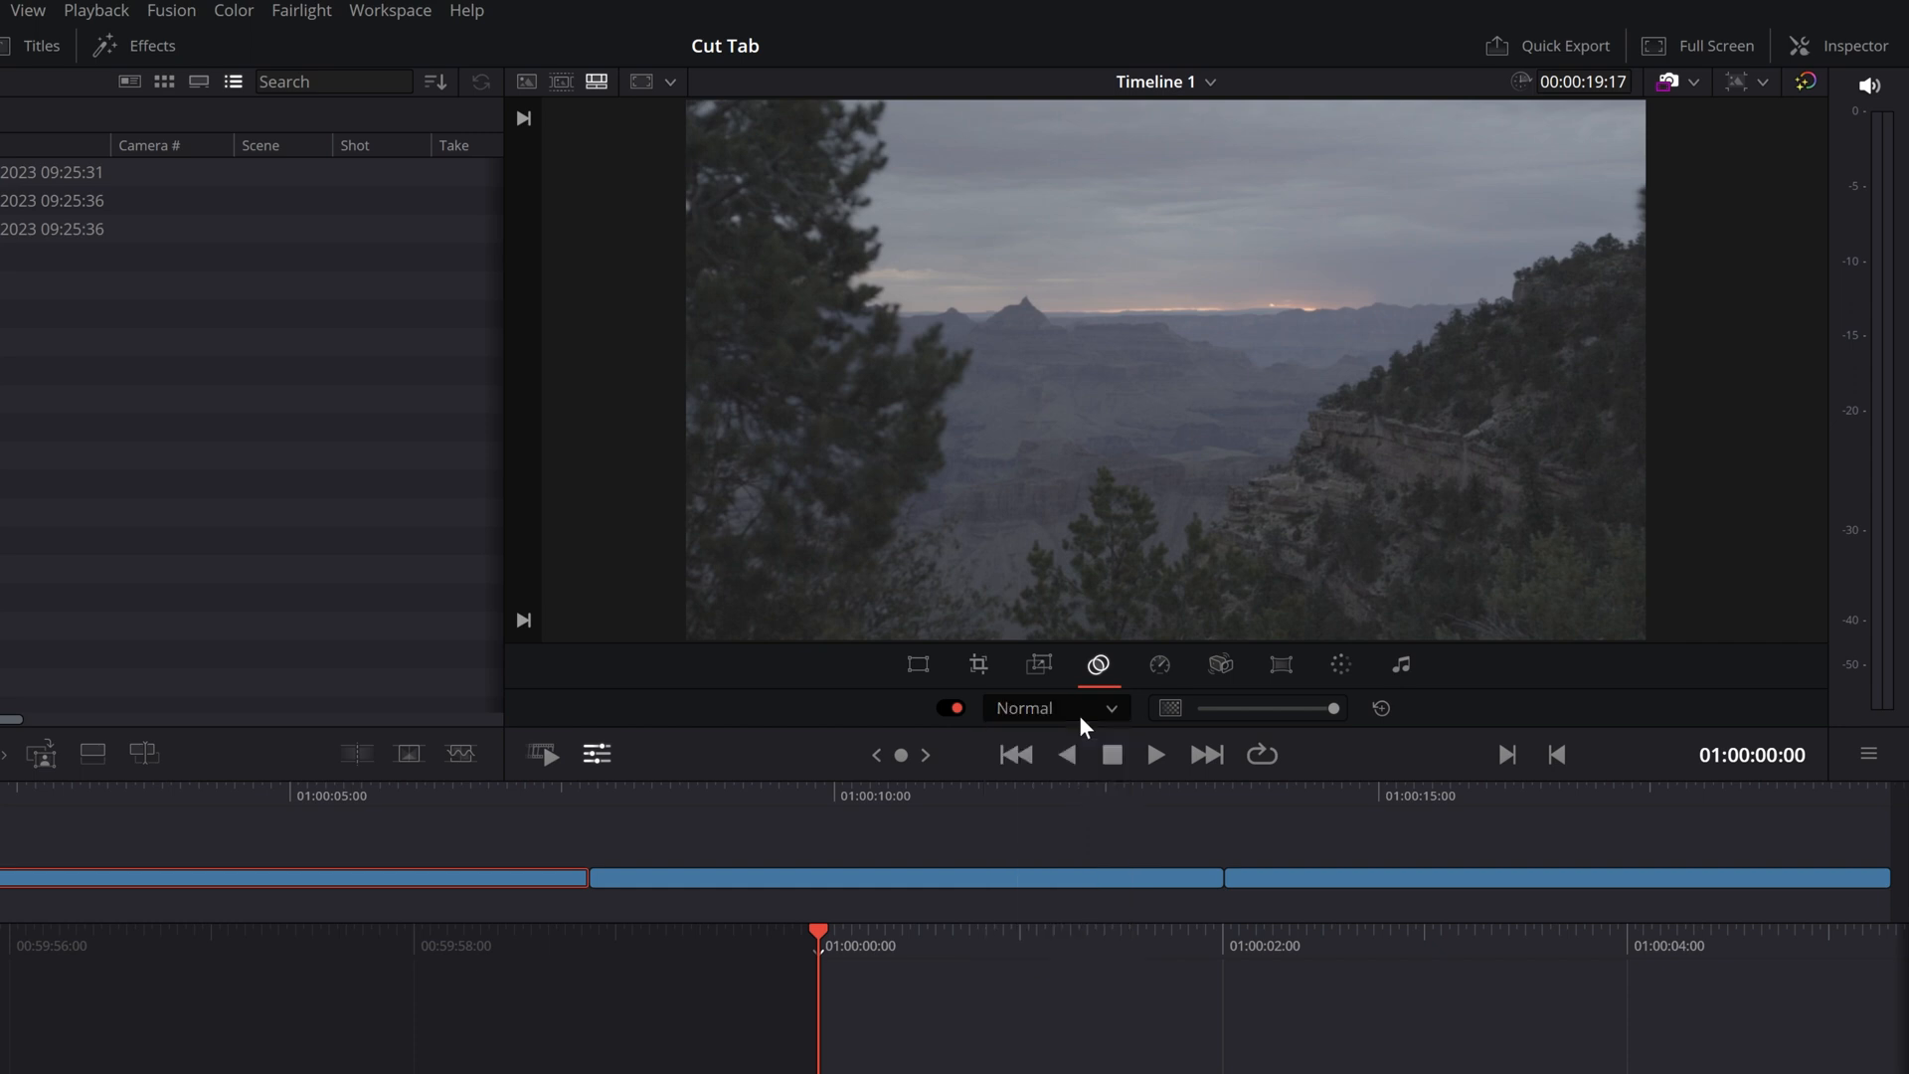
# Set the clip's speed to 2.16, preview the playback, and return to the clip's start.
pyautogui.click(1159, 667)
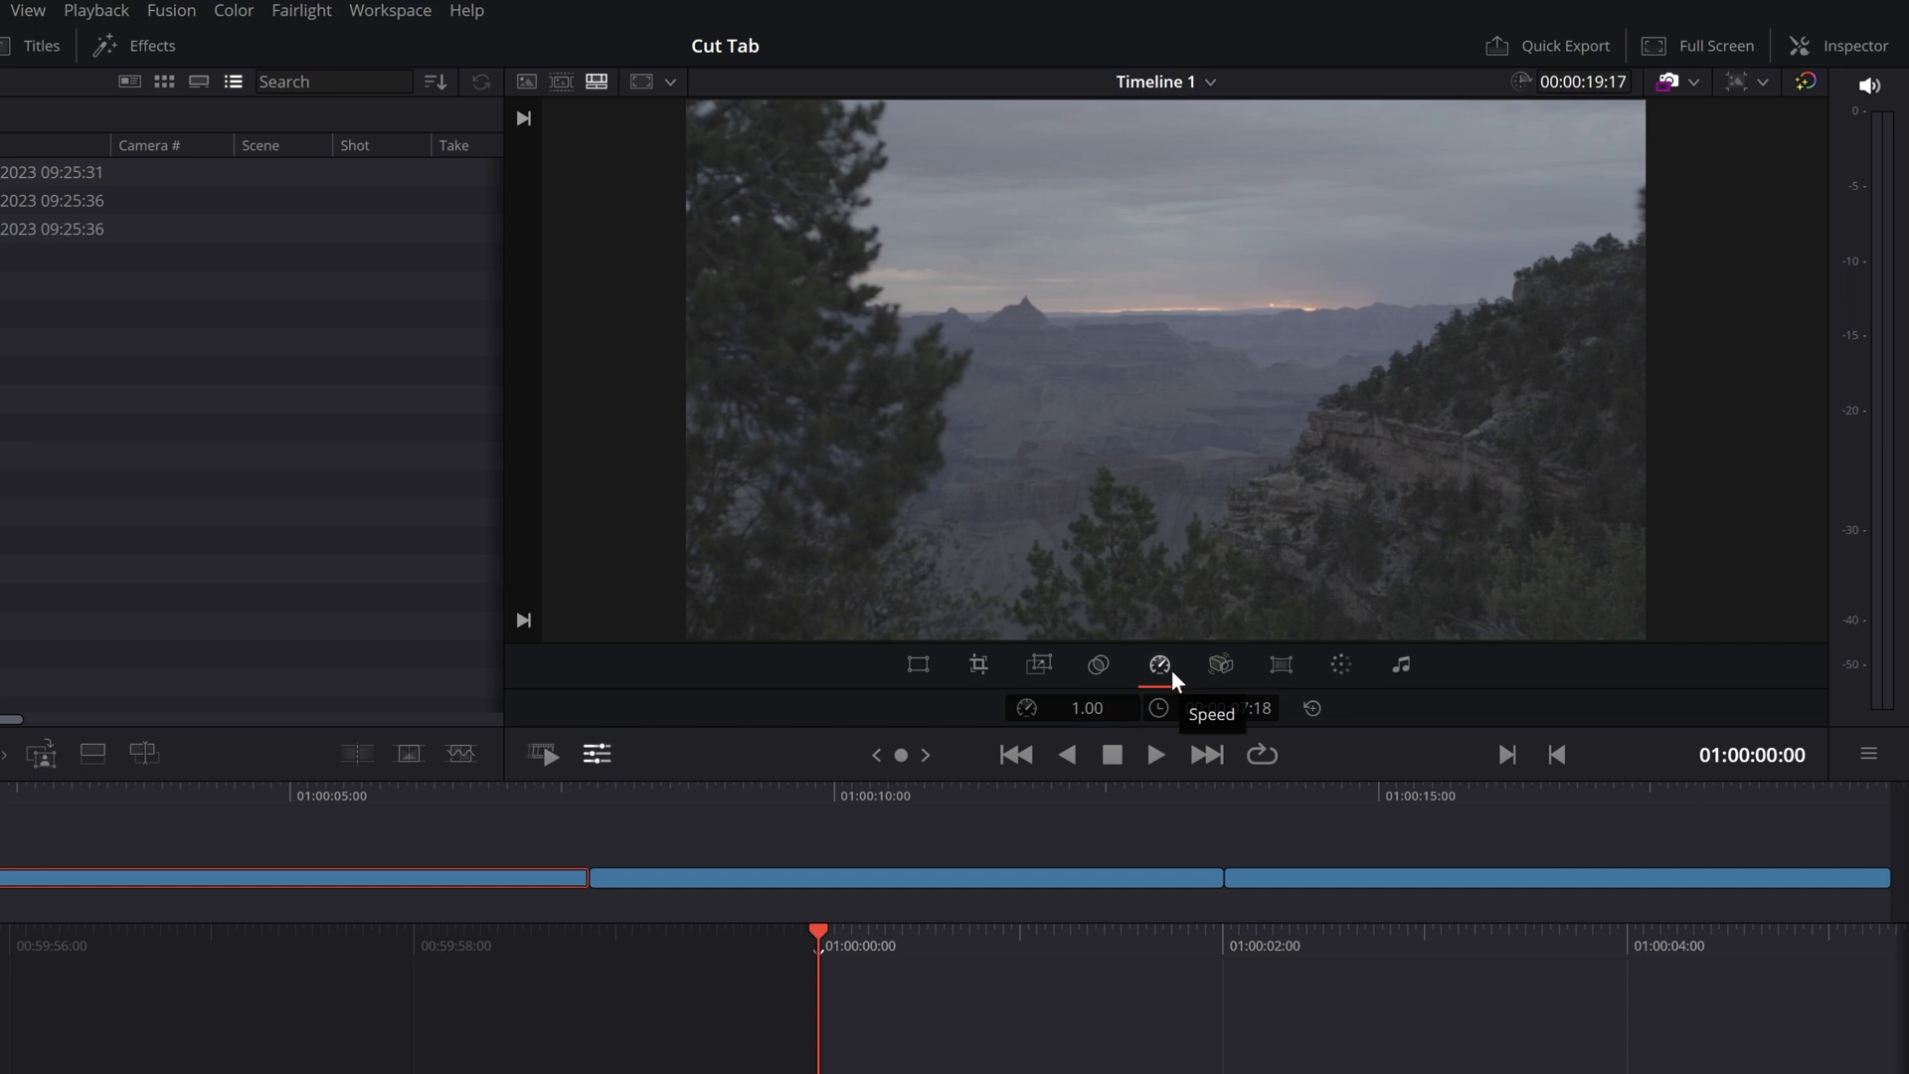
pyautogui.moveTo(1086, 711); pyautogui.dragTo(1113, 760)
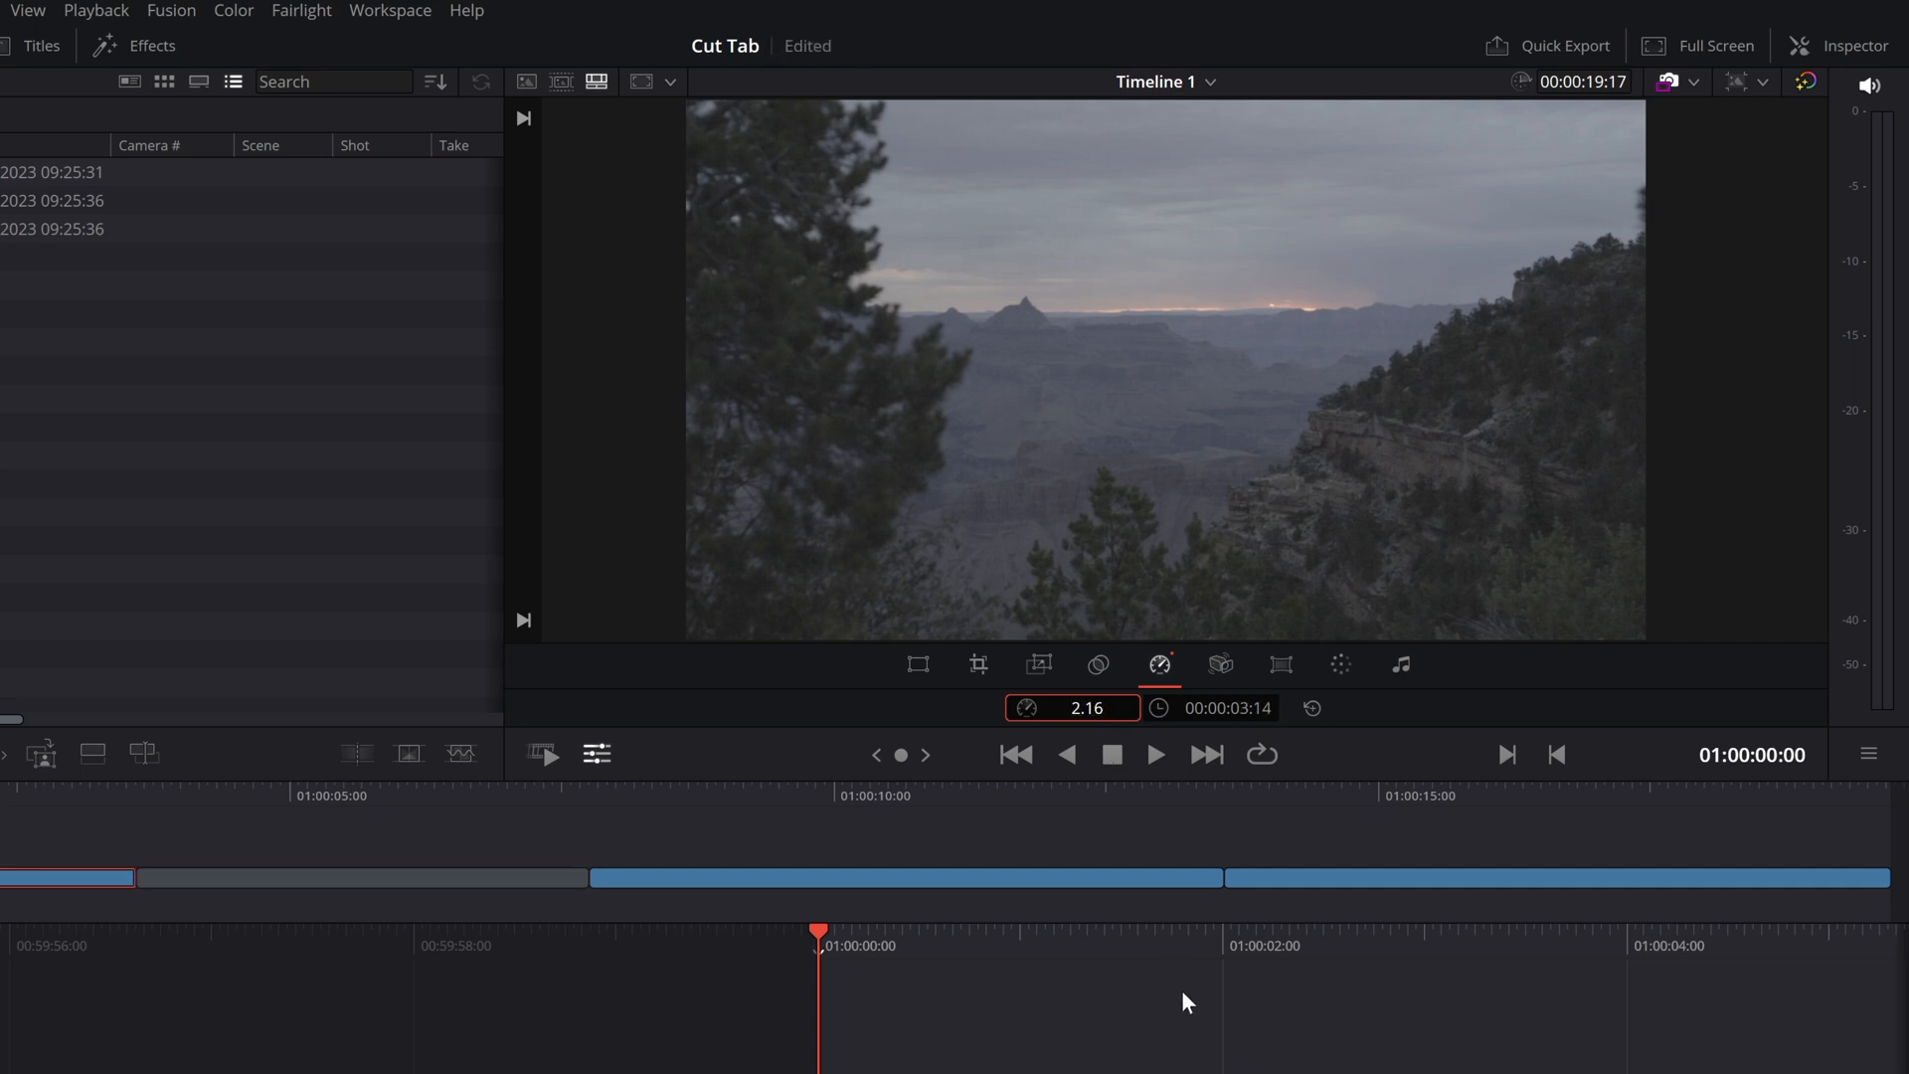
pyautogui.press('space')
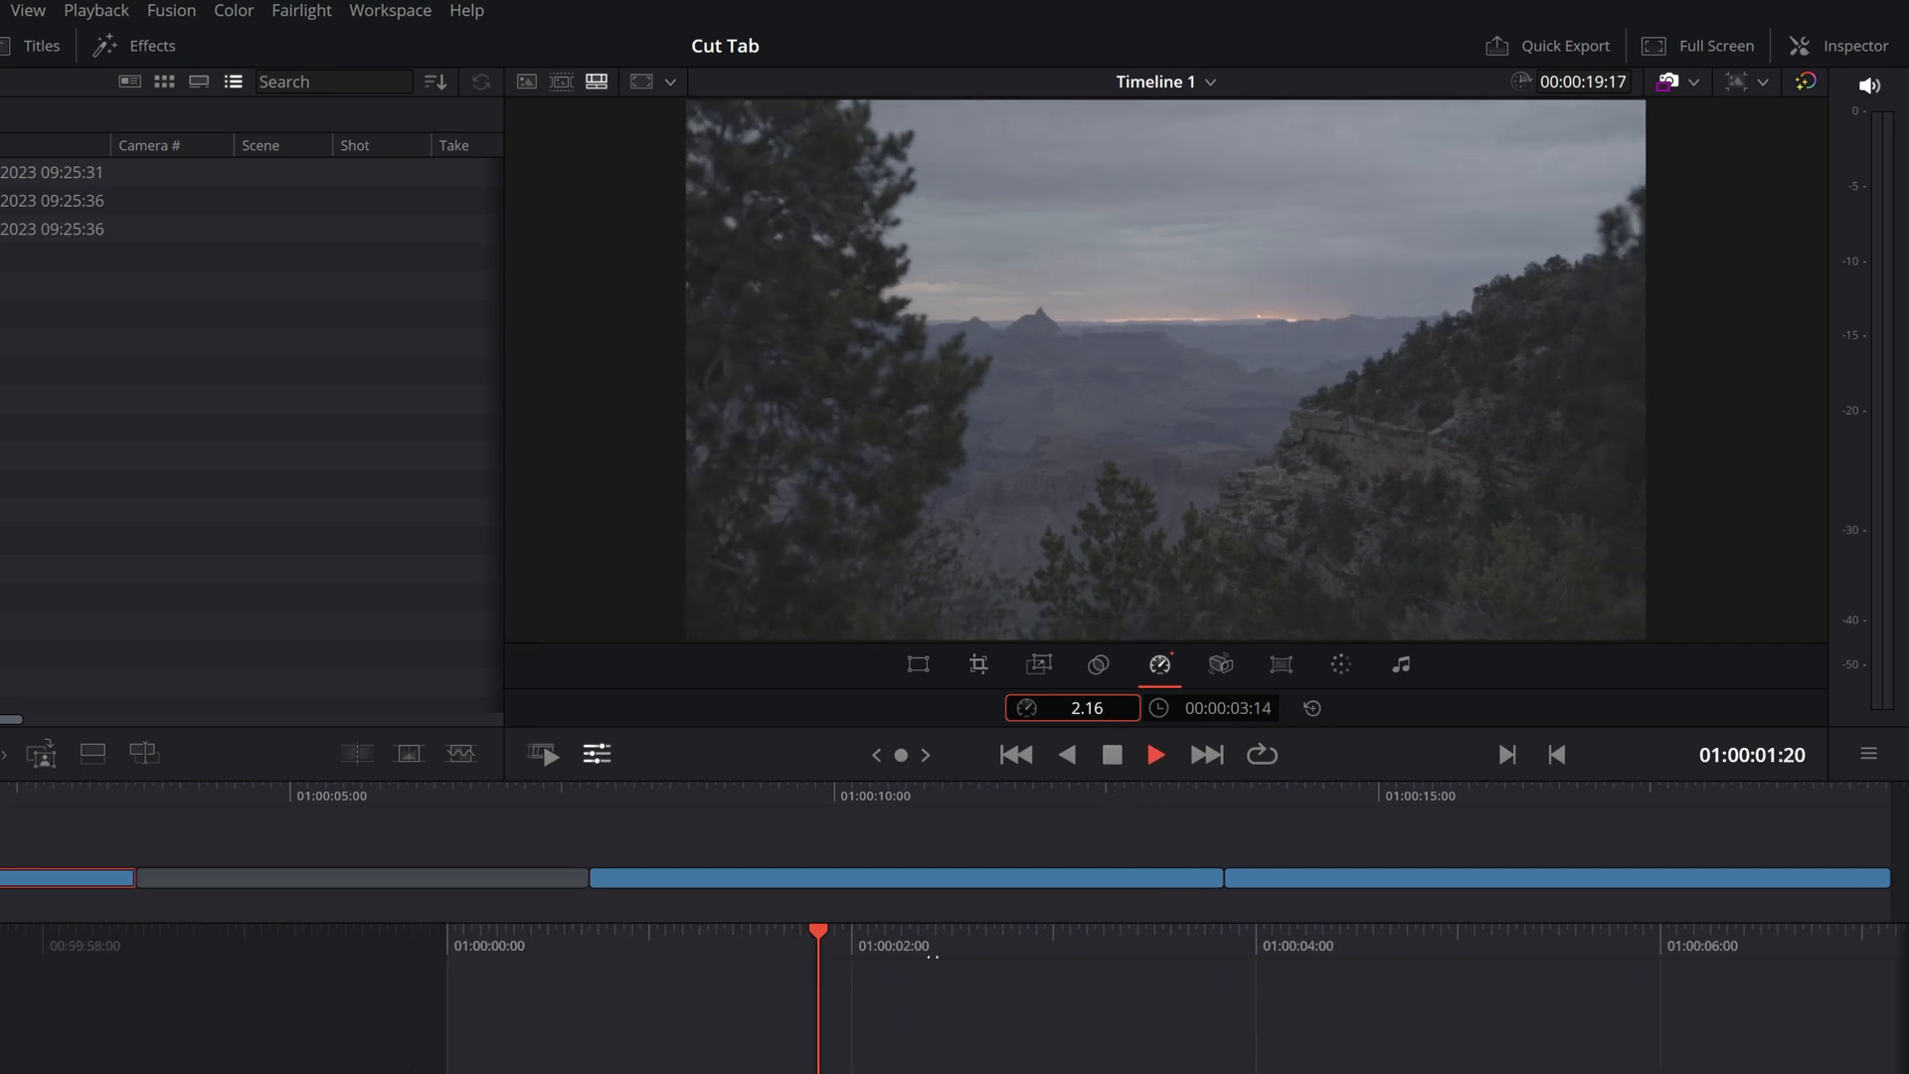
pyautogui.press('space')
pyautogui.moveTo(900, 951); pyautogui.dragTo(1624, 915)
# Raise the clip's speed to 9.51, preview it from the start, and reset the speed to its default.
pyautogui.moveTo(1094, 711); pyautogui.dragTo(1218, 711)
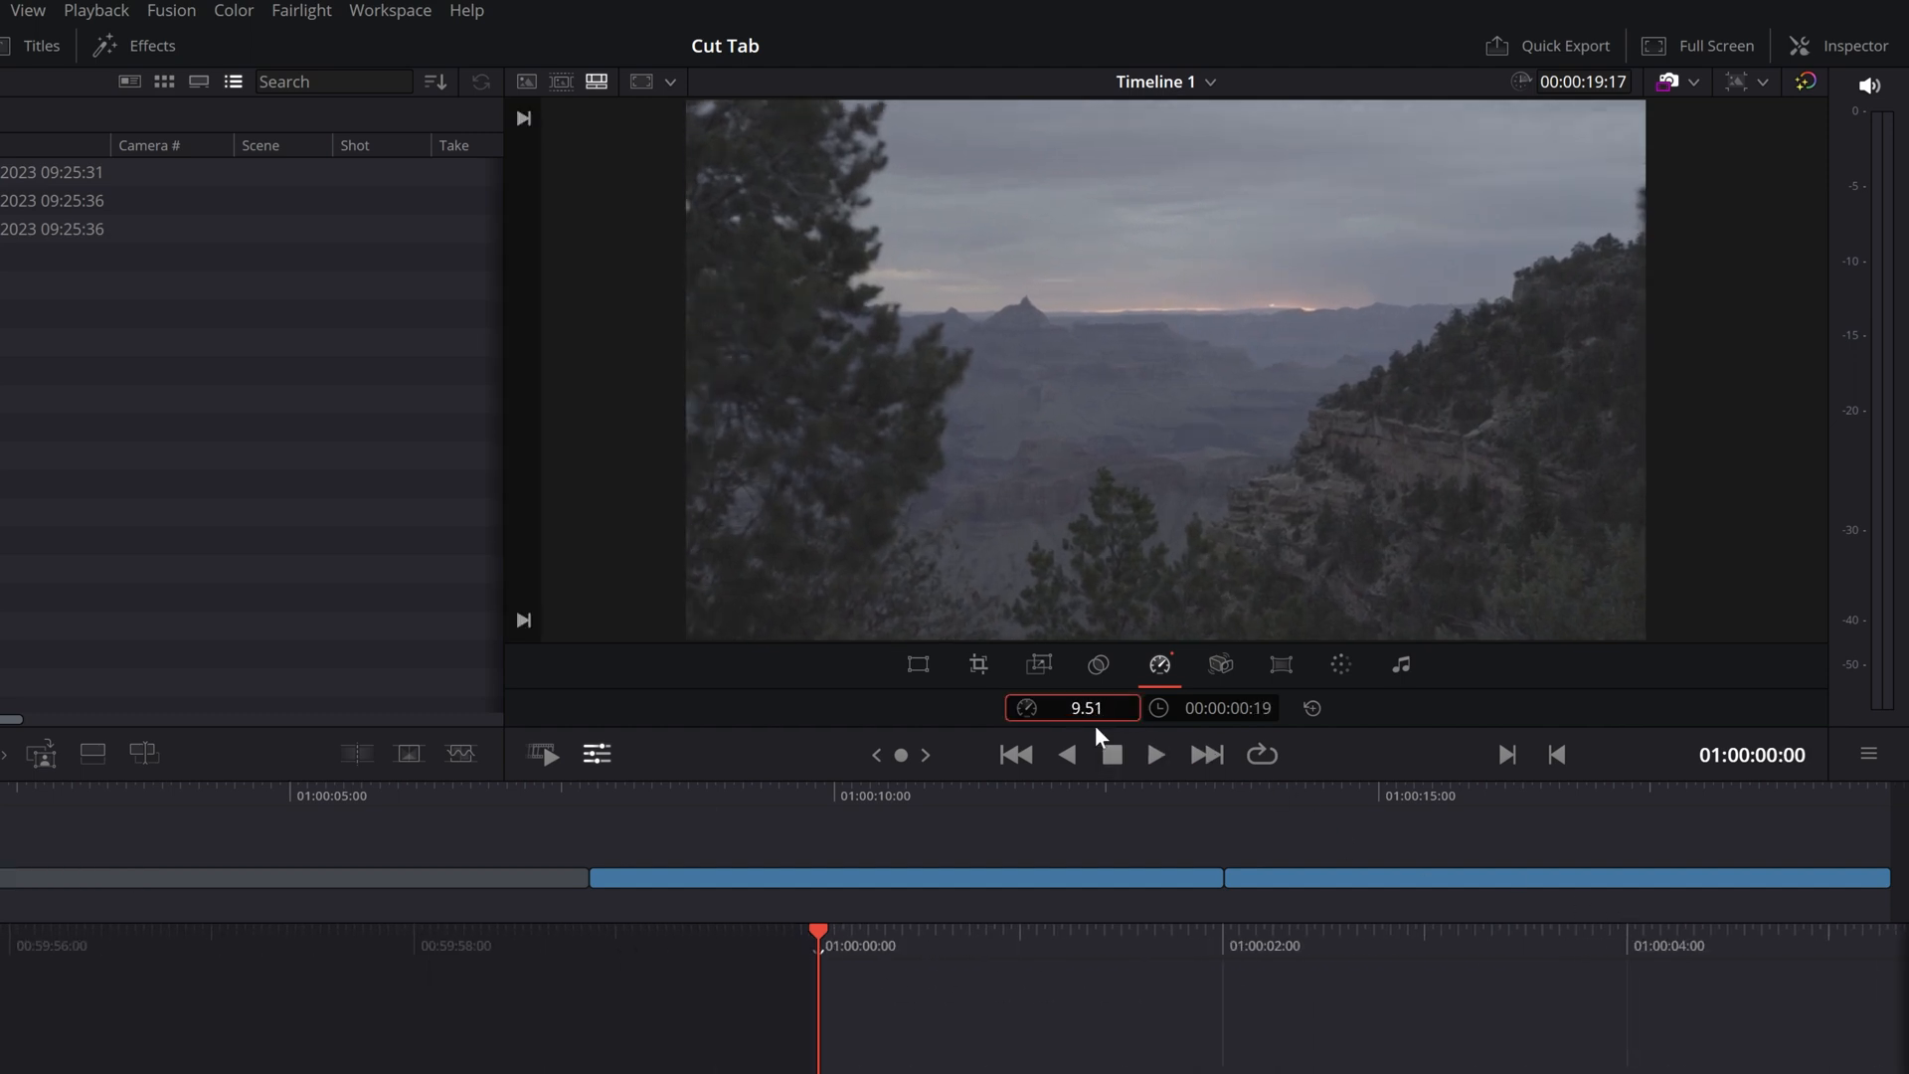
pyautogui.moveTo(888, 940); pyautogui.dragTo(1243, 945)
pyautogui.press('space')
pyautogui.press('space')
pyautogui.click(1315, 708)
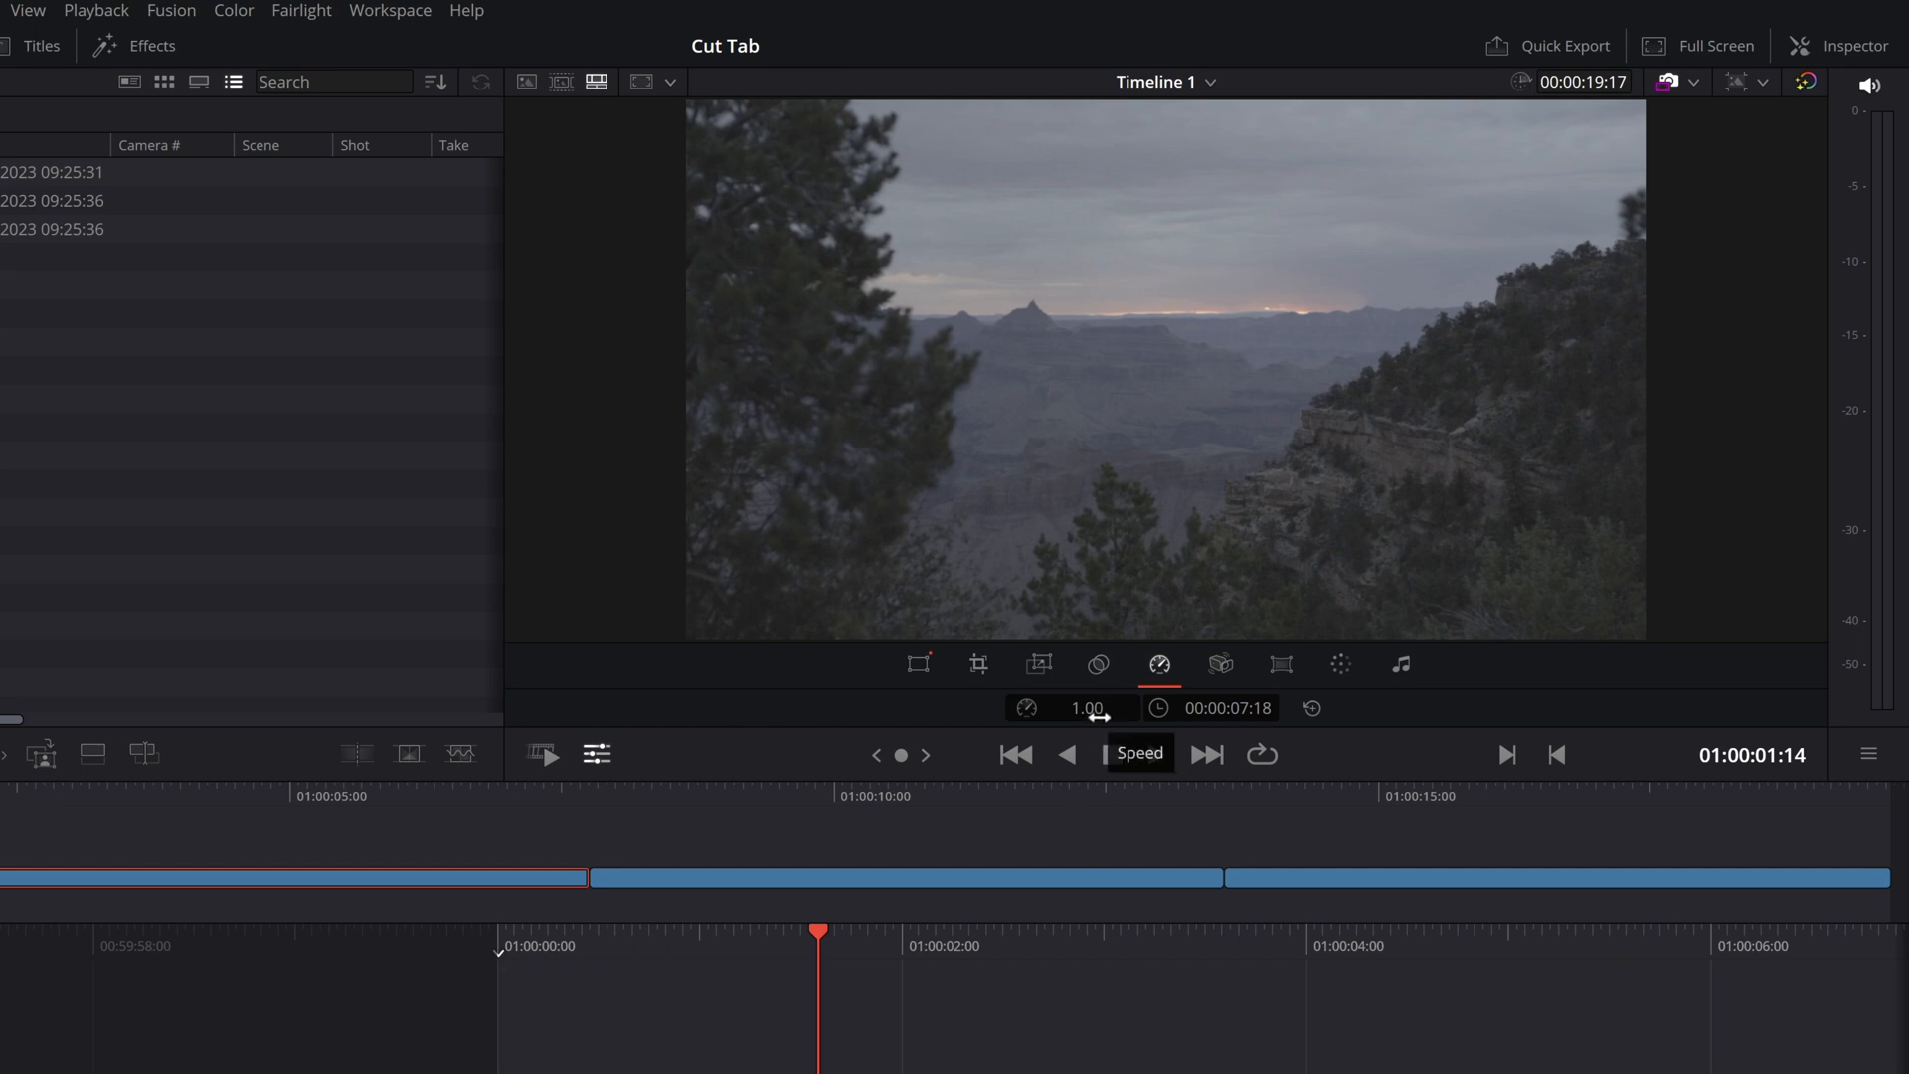
# Slow the clip to a speed of 0.65 for a playback preview, and reset the speed to its default.
pyautogui.moveTo(1099, 716); pyautogui.dragTo(1066, 716)
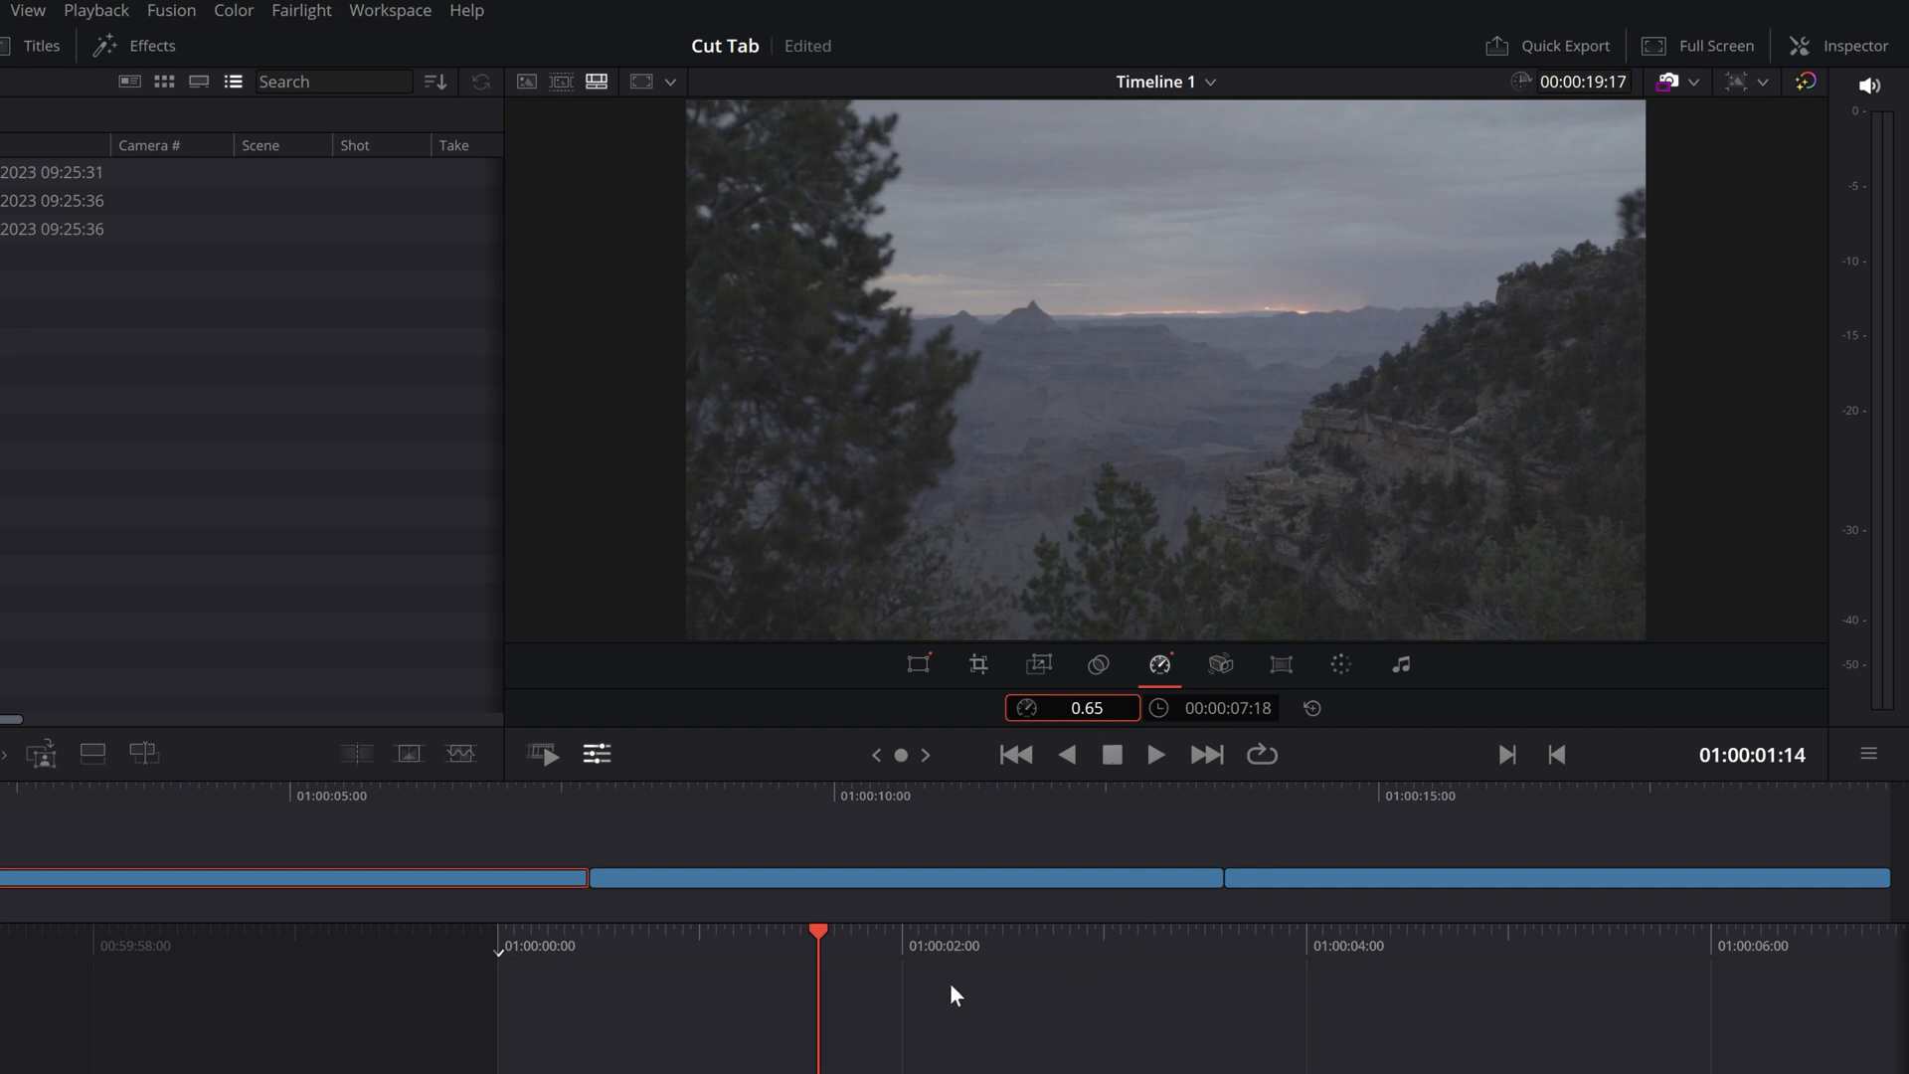
pyautogui.press('space')
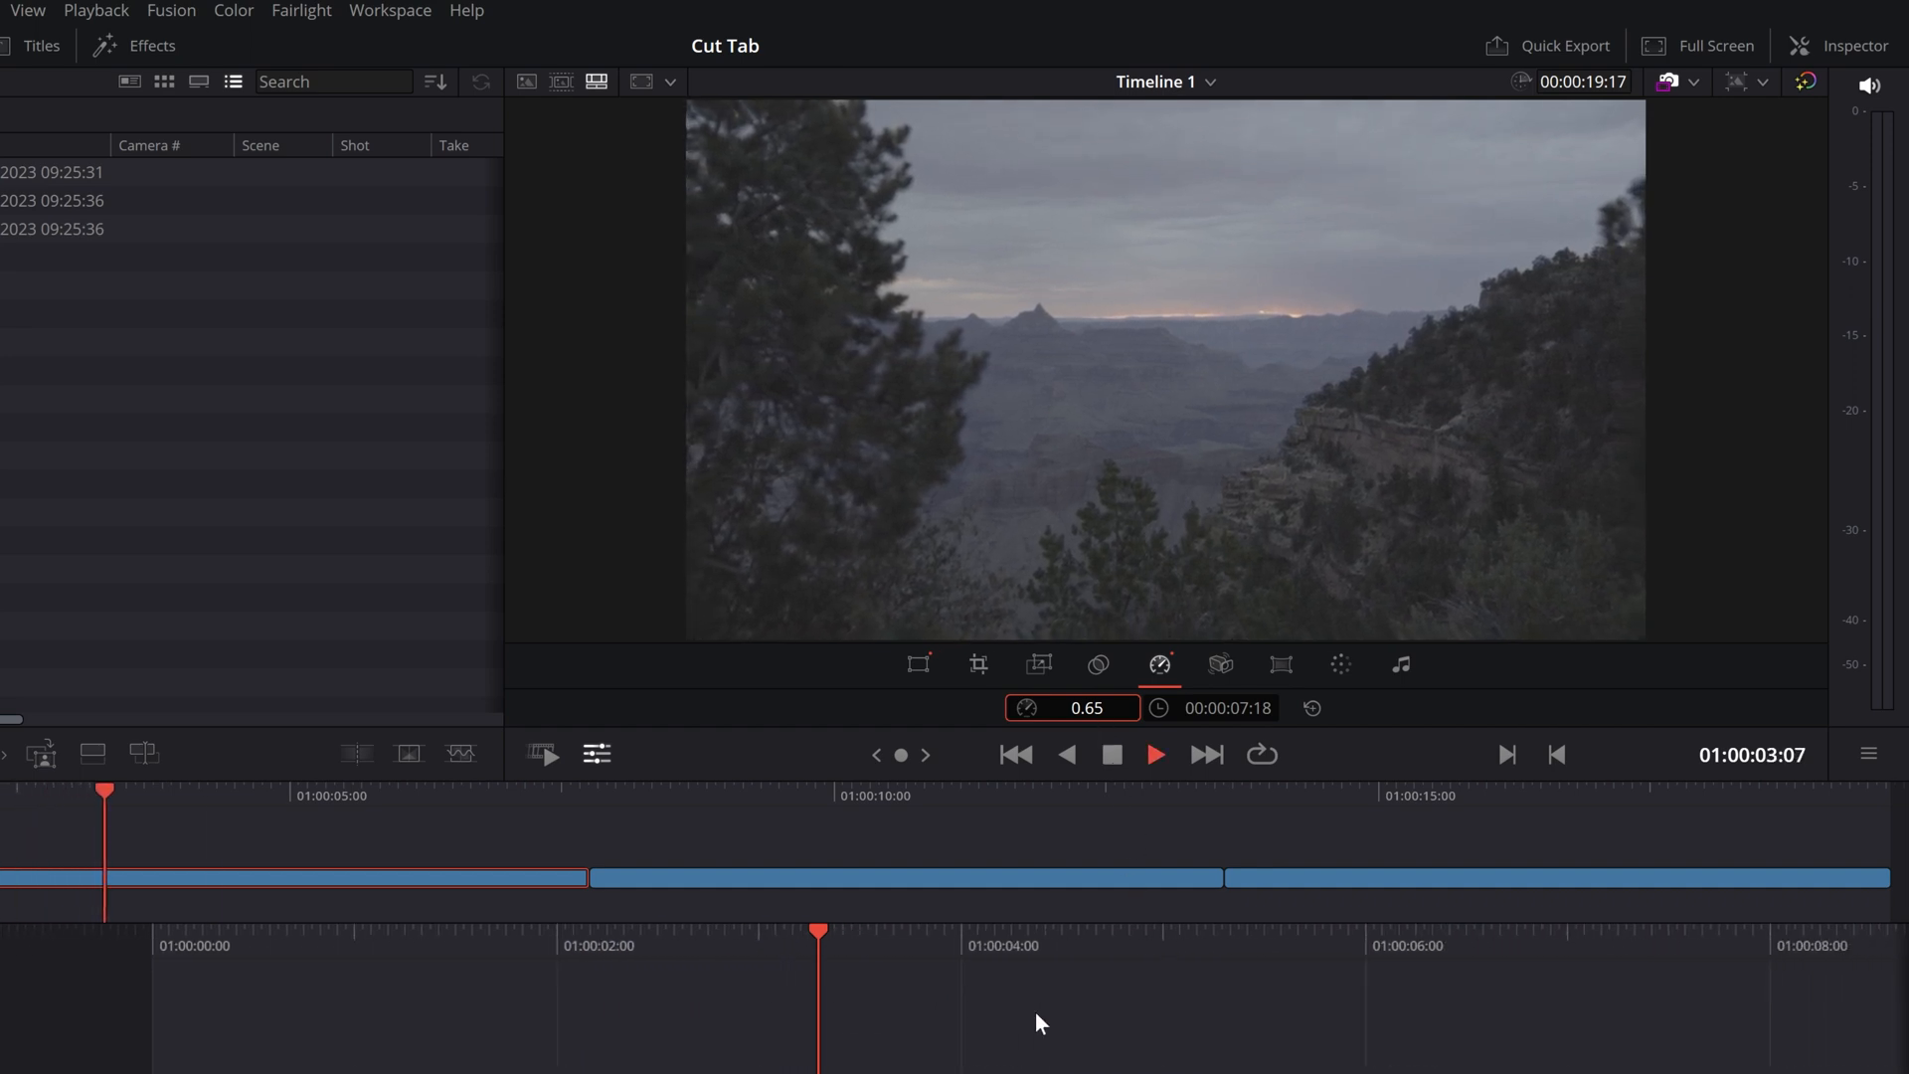
pyautogui.press('space')
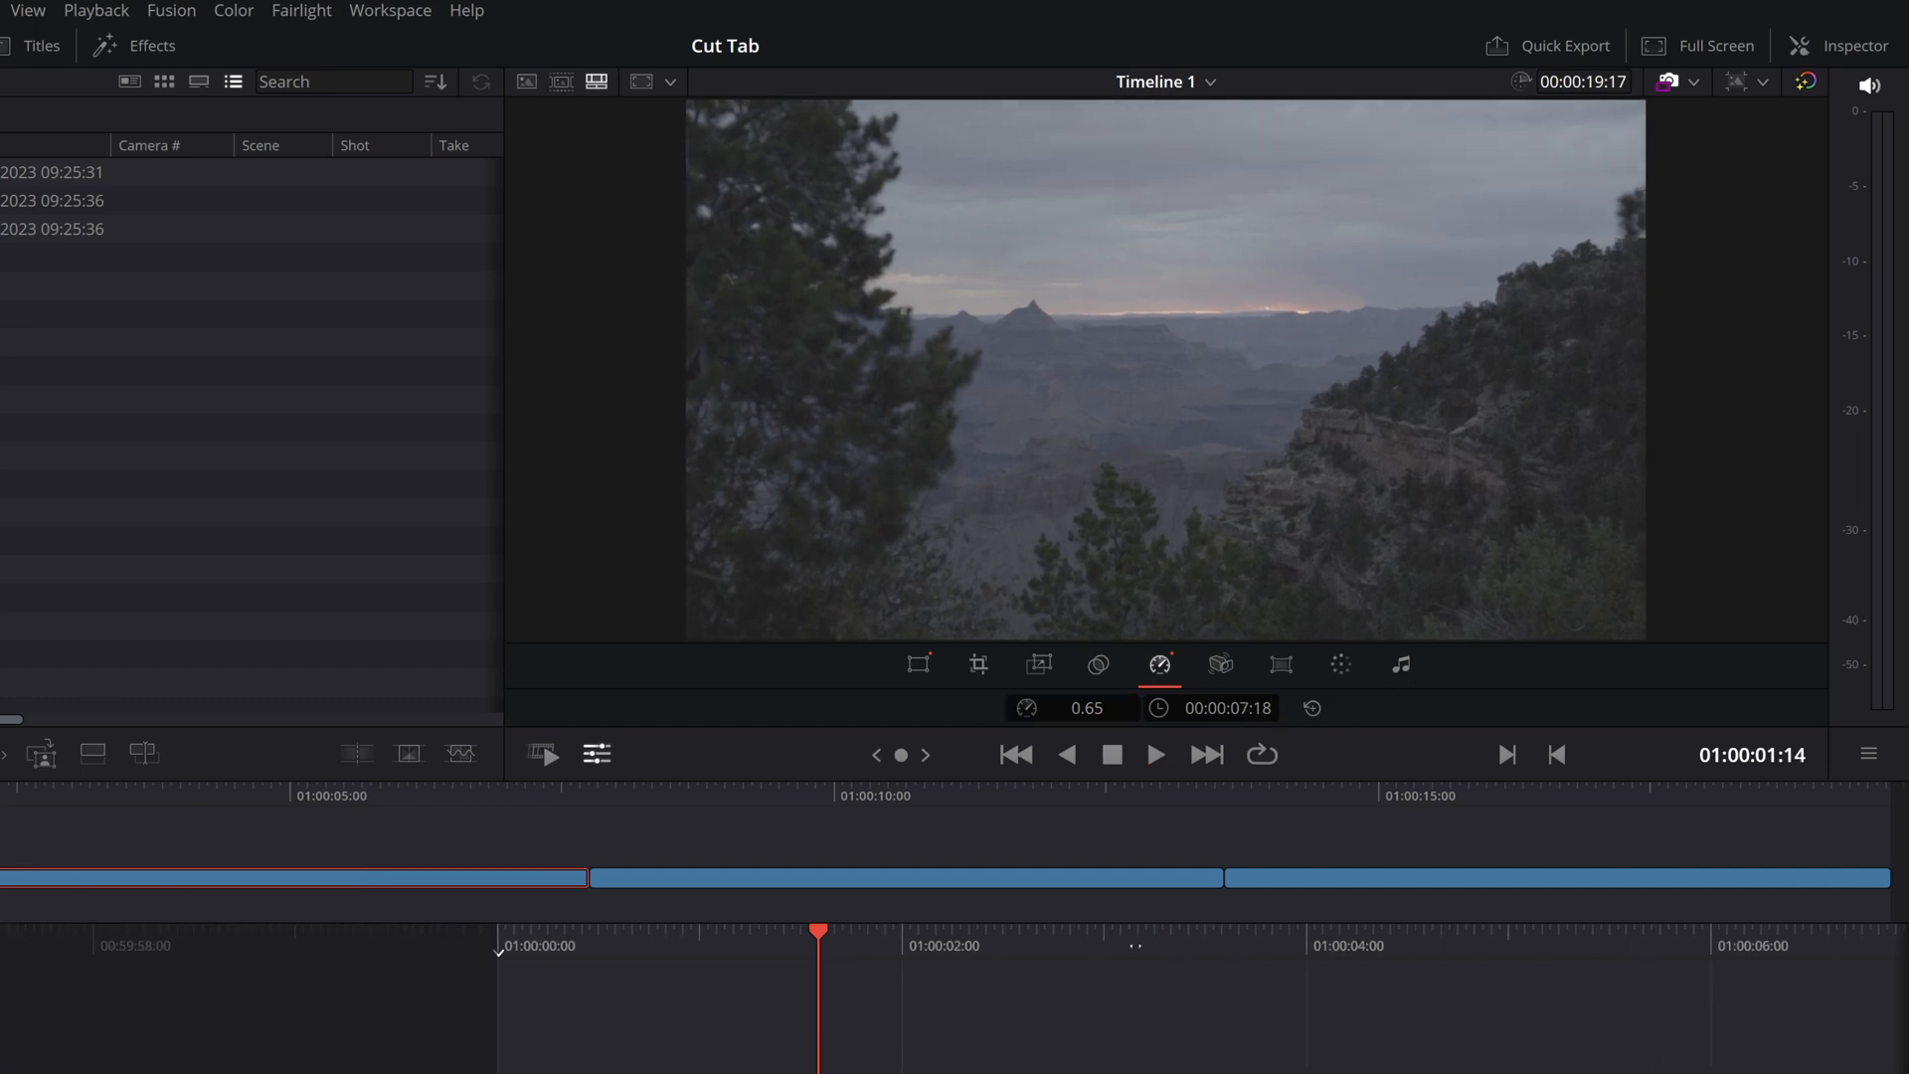
pyautogui.press('Home')
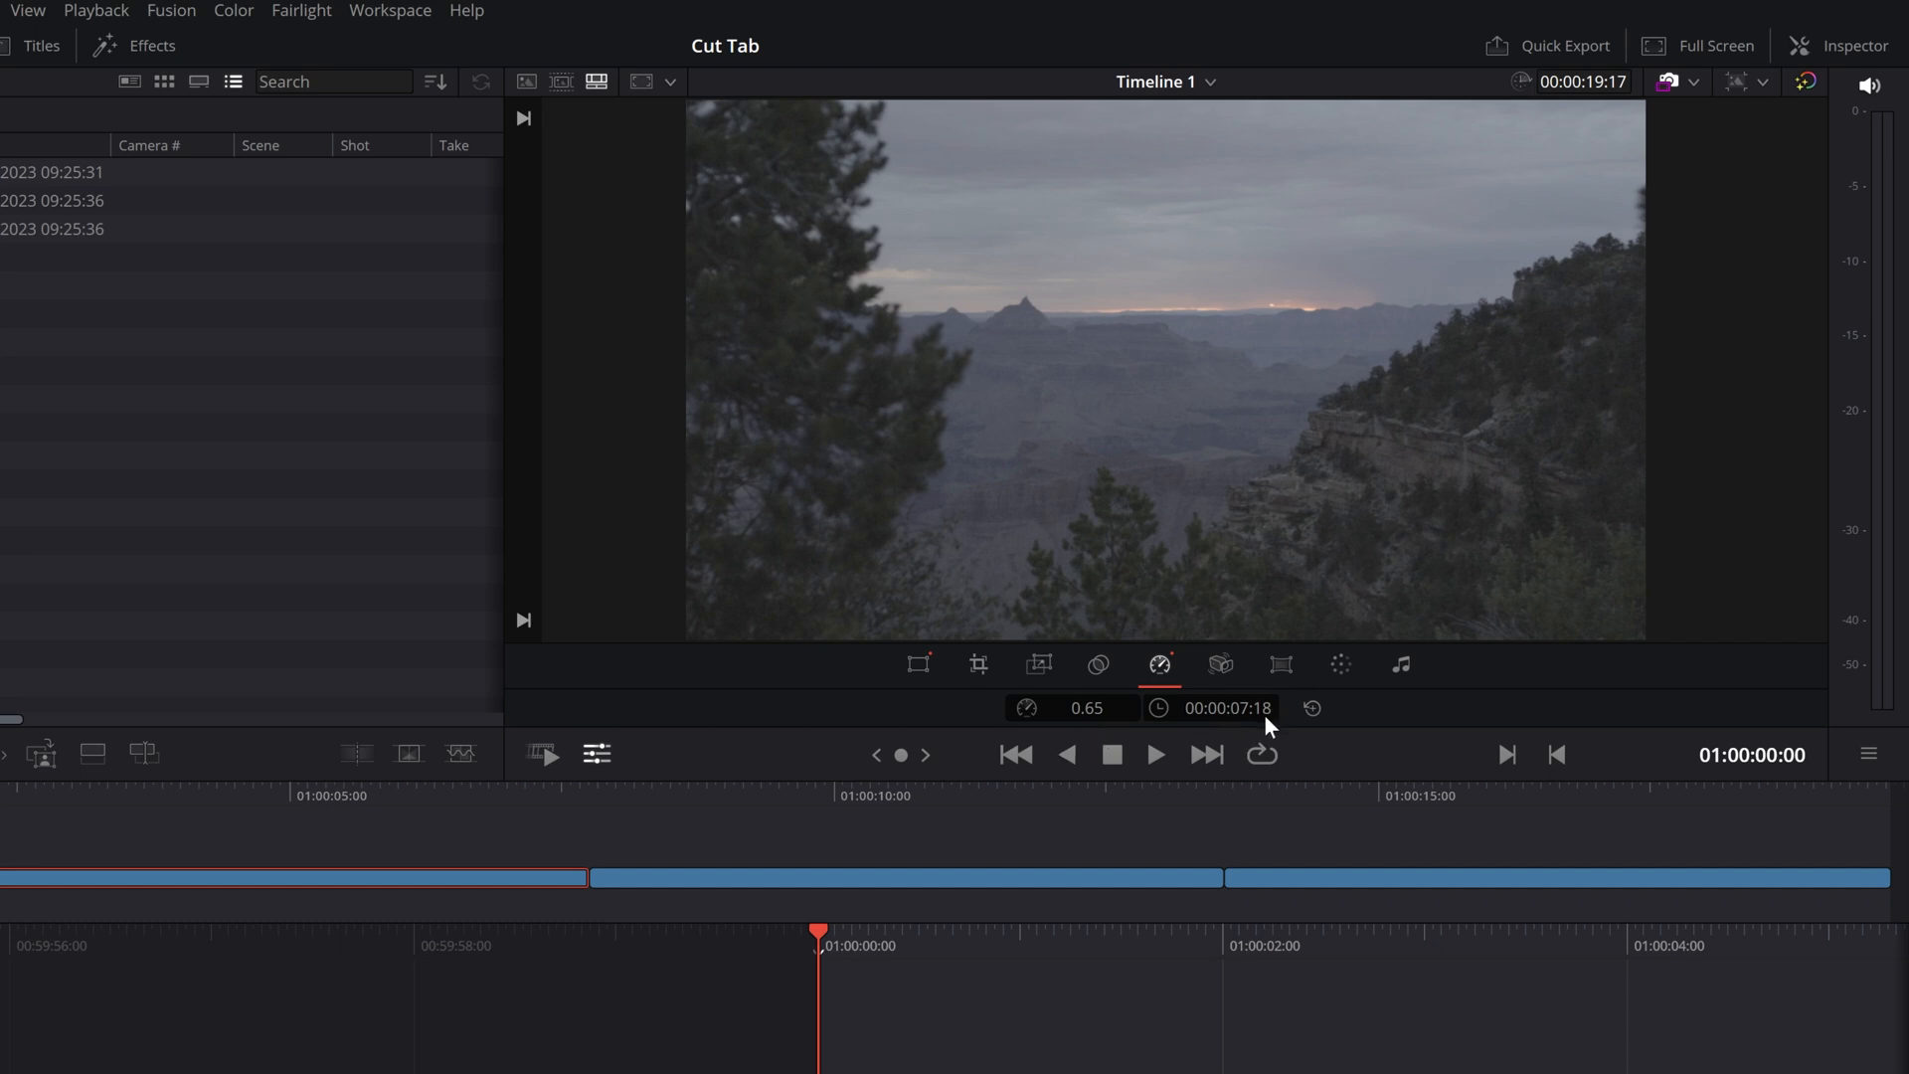
pyautogui.click(1311, 708)
# Show the Stabilization tool and preview the unstabilized stroller clip, the second clip in the timeline.
pyautogui.click(1228, 664)
pyautogui.moveTo(1045, 954); pyautogui.dragTo(278, 960)
pyautogui.moveTo(1730, 939); pyautogui.dragTo(657, 944)
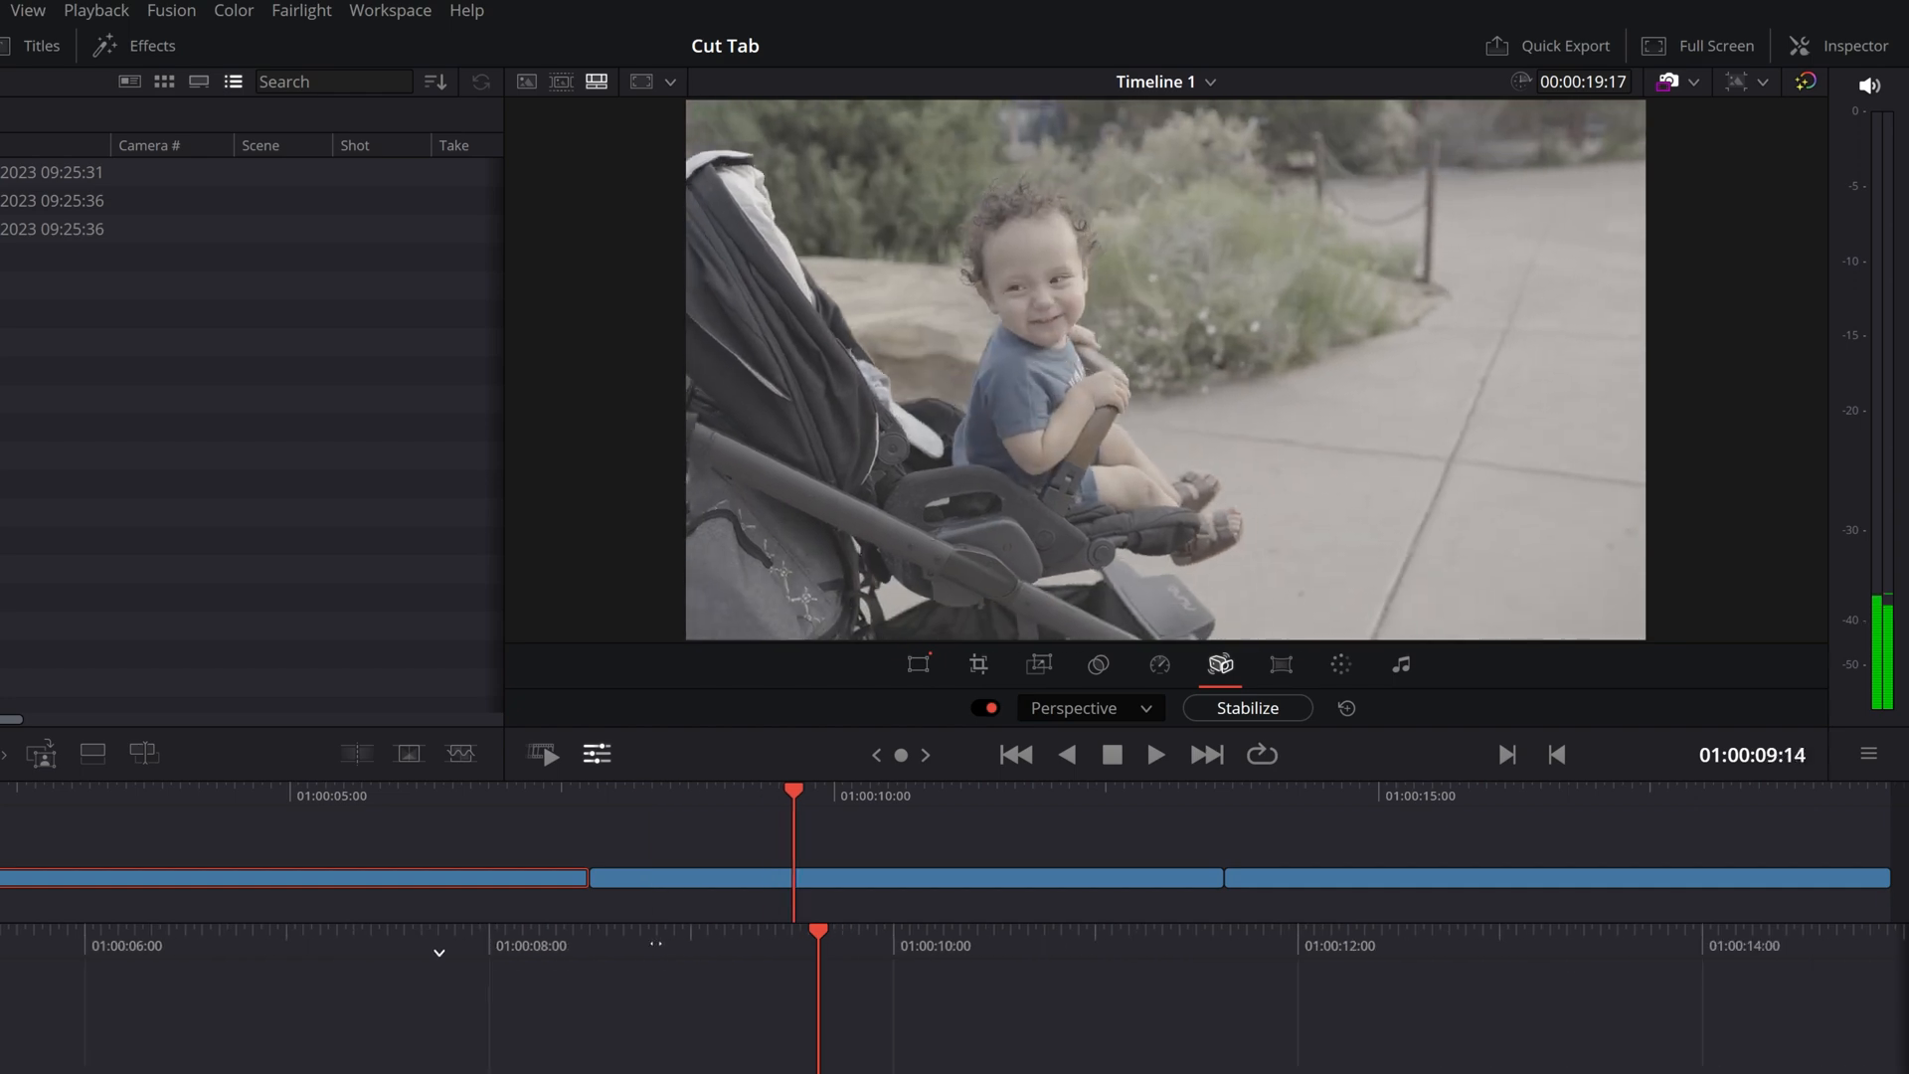
pyautogui.press('space')
pyautogui.moveTo(1004, 950); pyautogui.dragTo(1405, 935)
pyautogui.press('space')
pyautogui.moveTo(1168, 952); pyautogui.dragTo(1307, 951)
pyautogui.press('space')
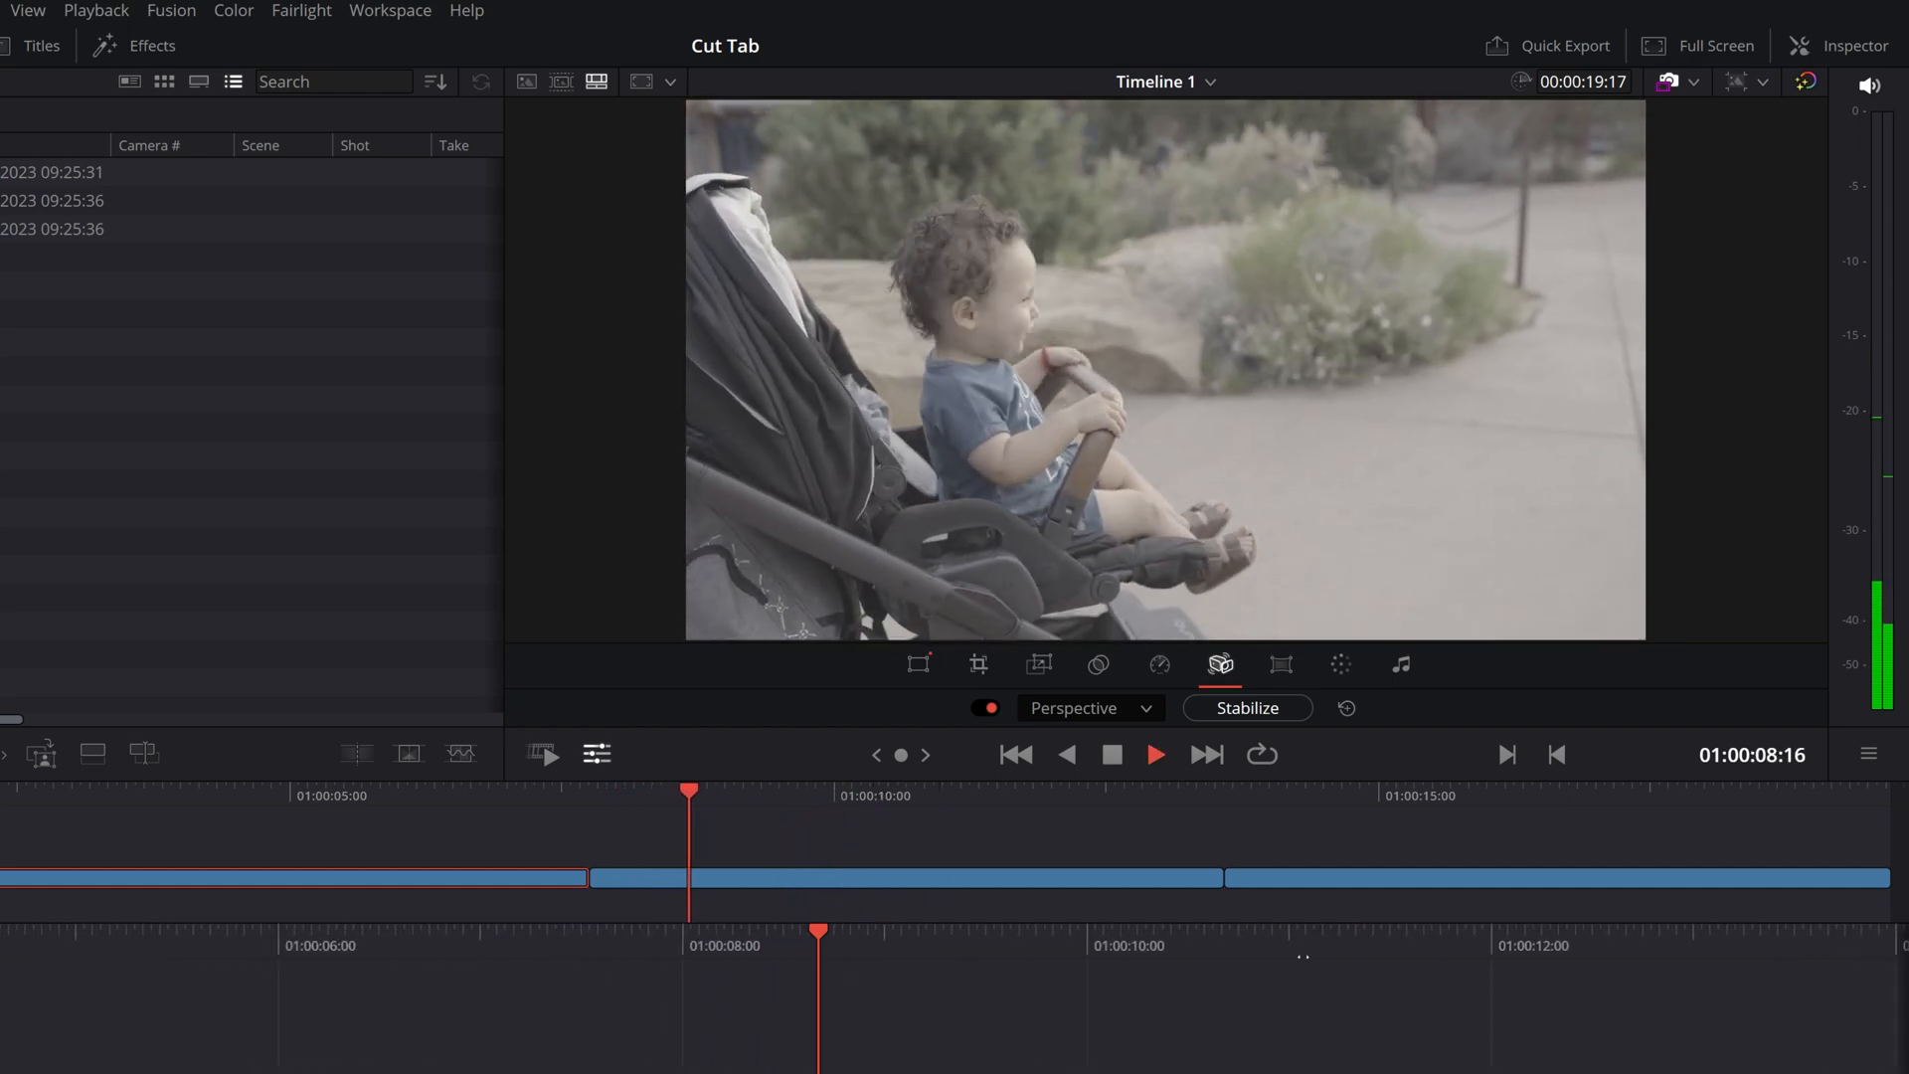
pyautogui.press('space')
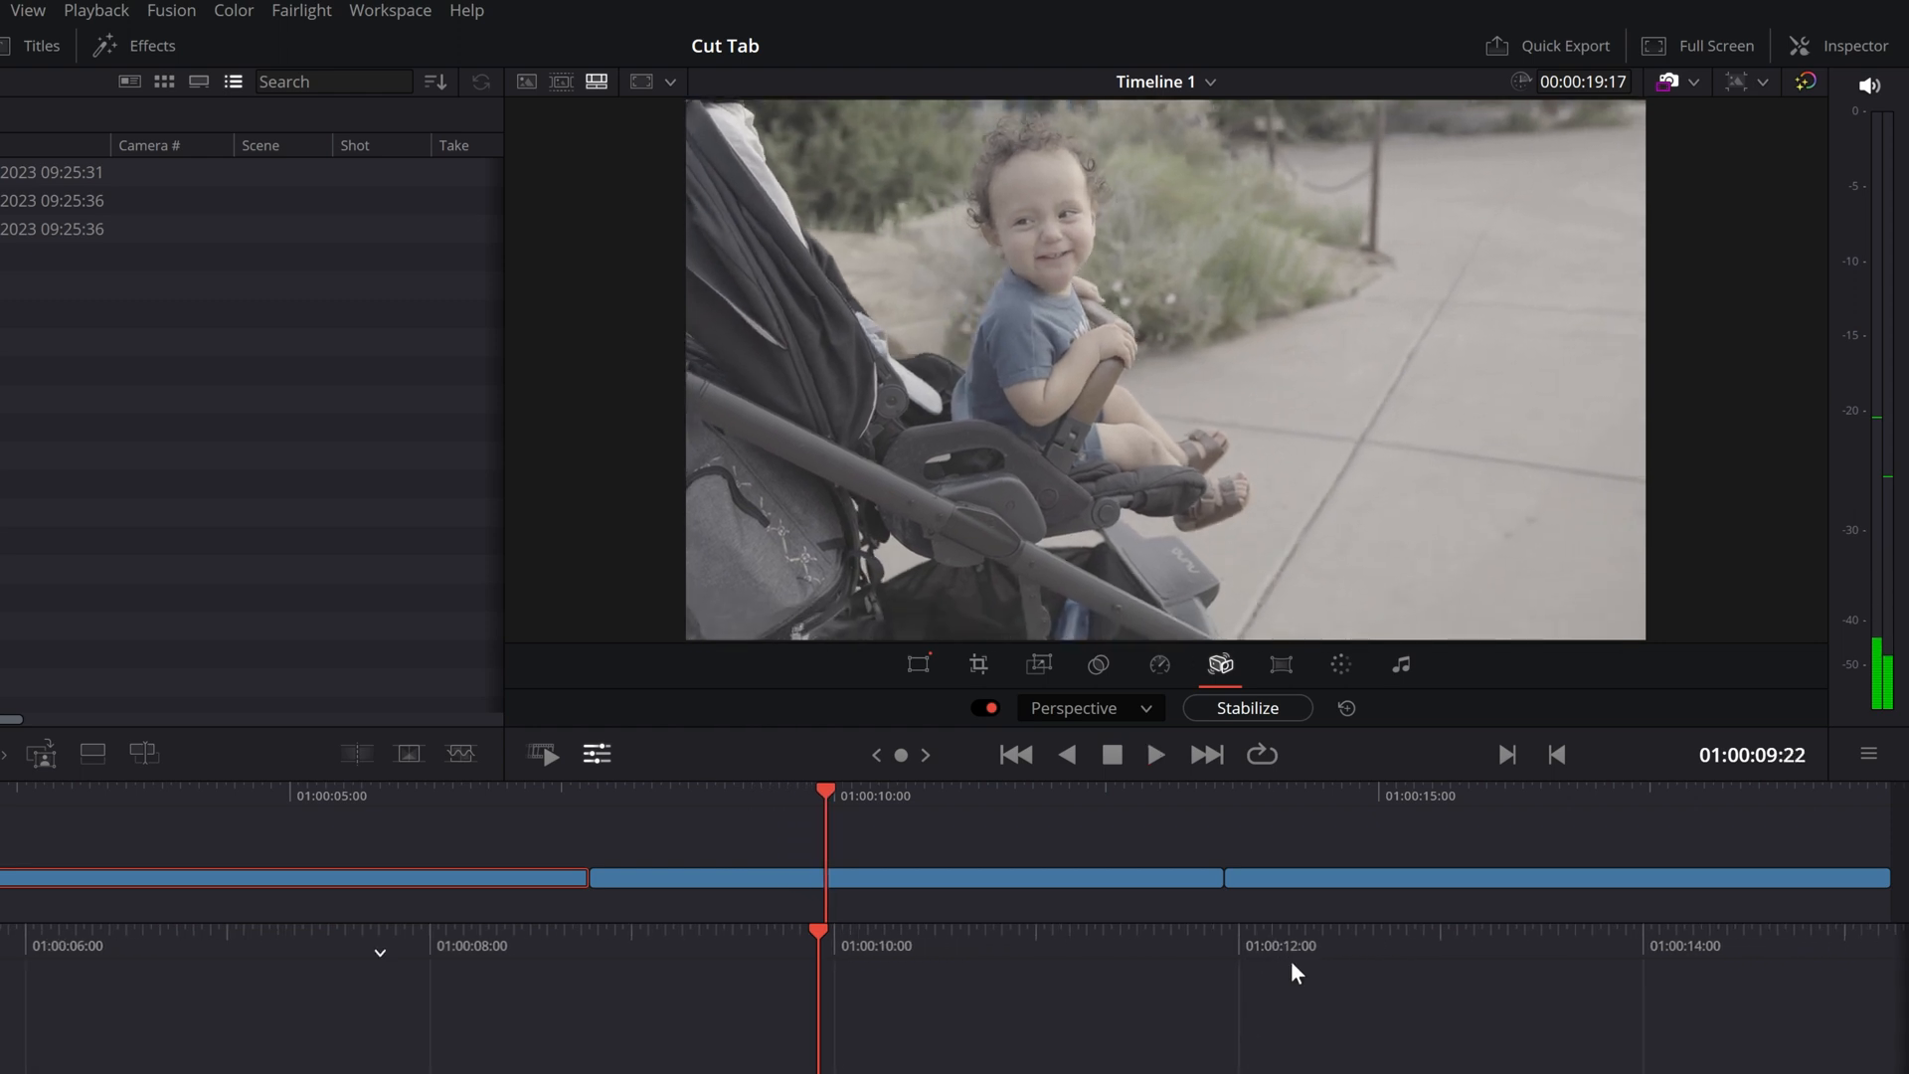
# Deselect the first clip, stabilize the stroller clip in Perspective mode, and preview the playback.
pyautogui.click(957, 1006)
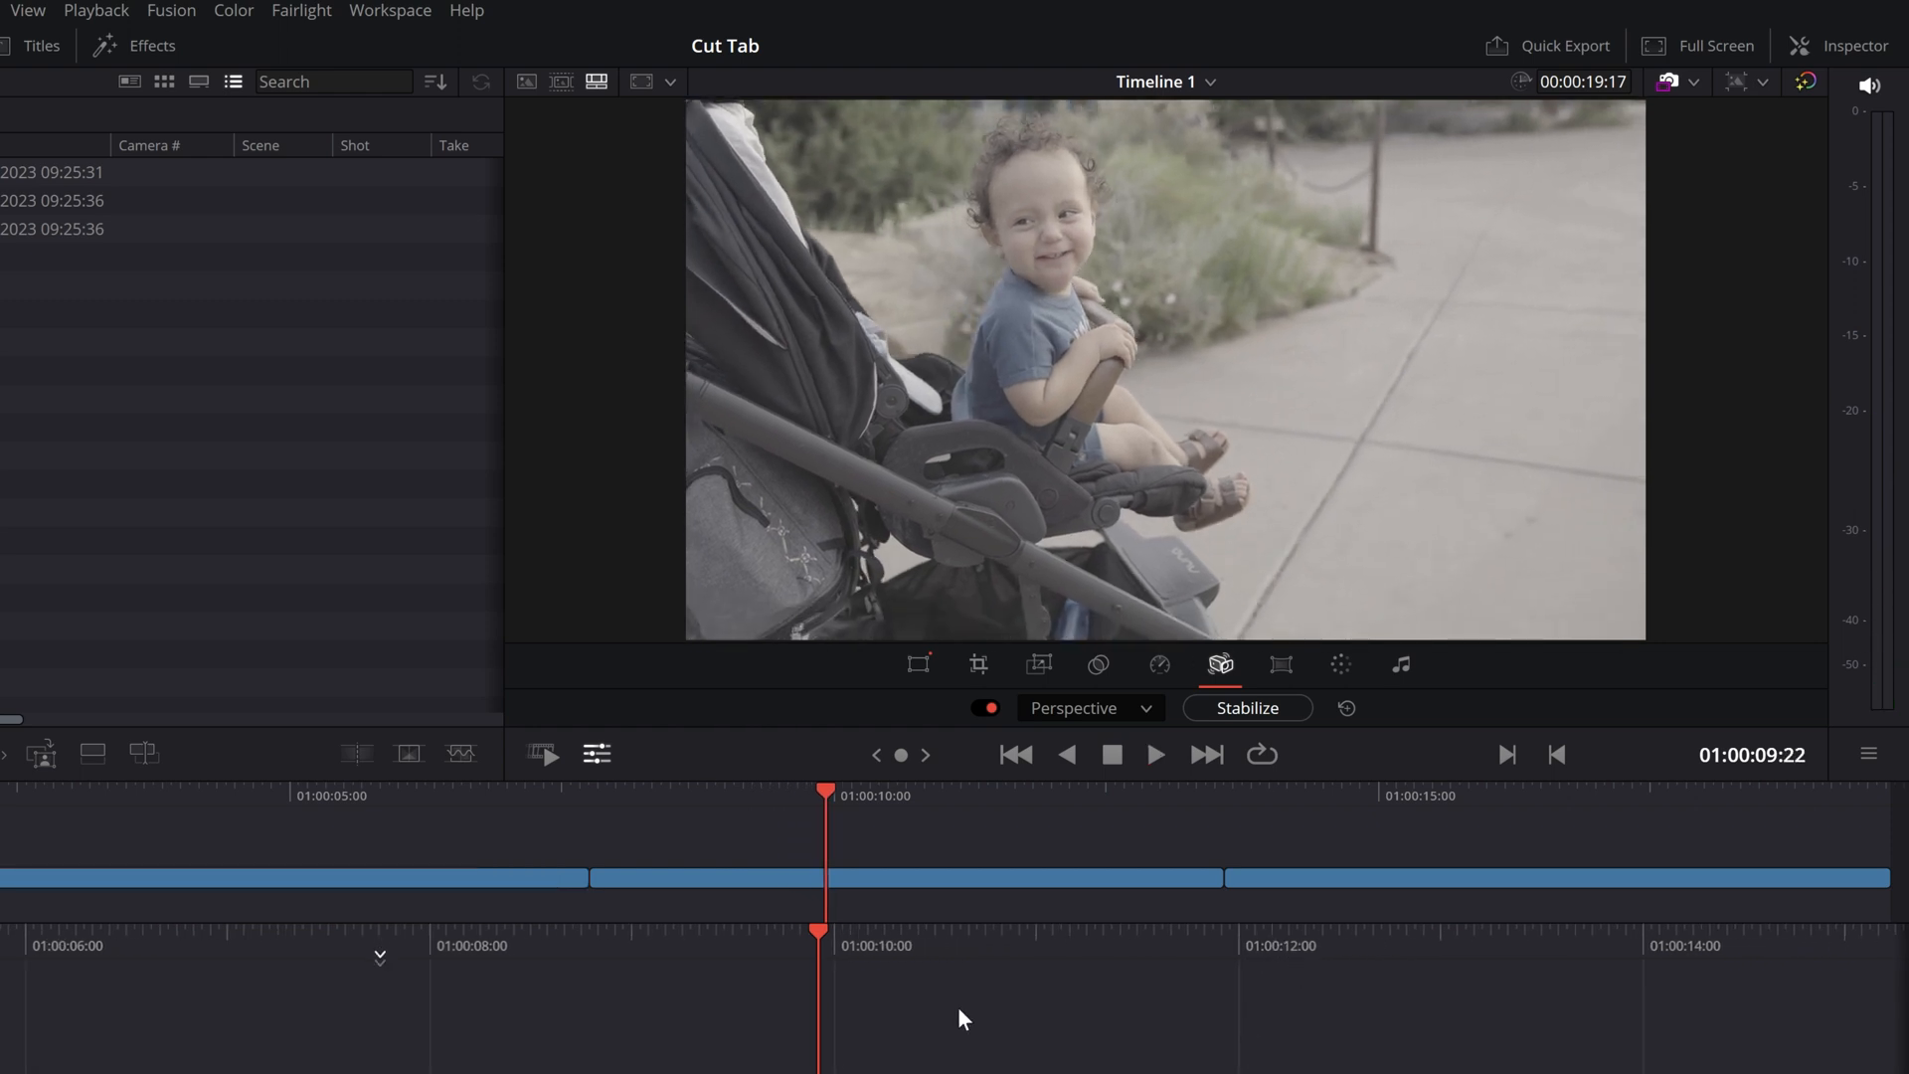
pyautogui.click(1255, 706)
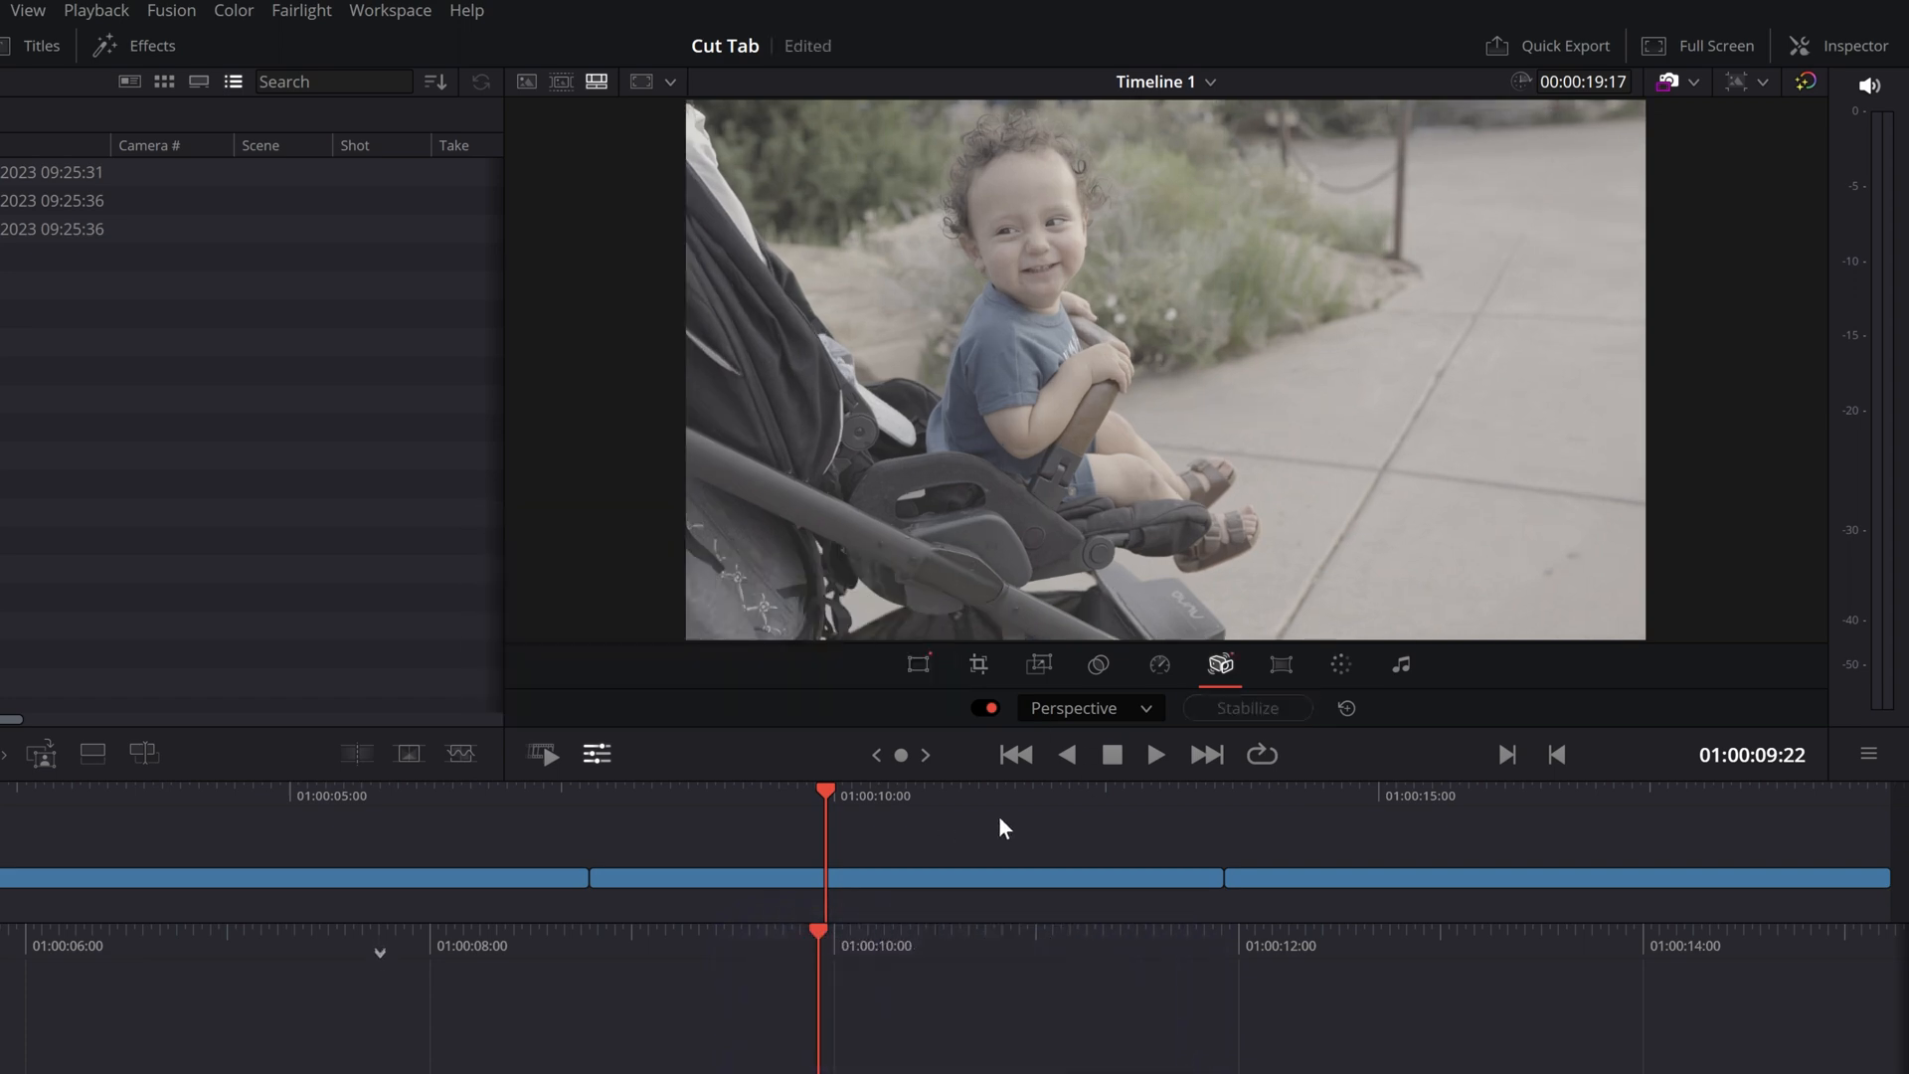
pyautogui.moveTo(893, 932); pyautogui.dragTo(1284, 927)
pyautogui.press('space')
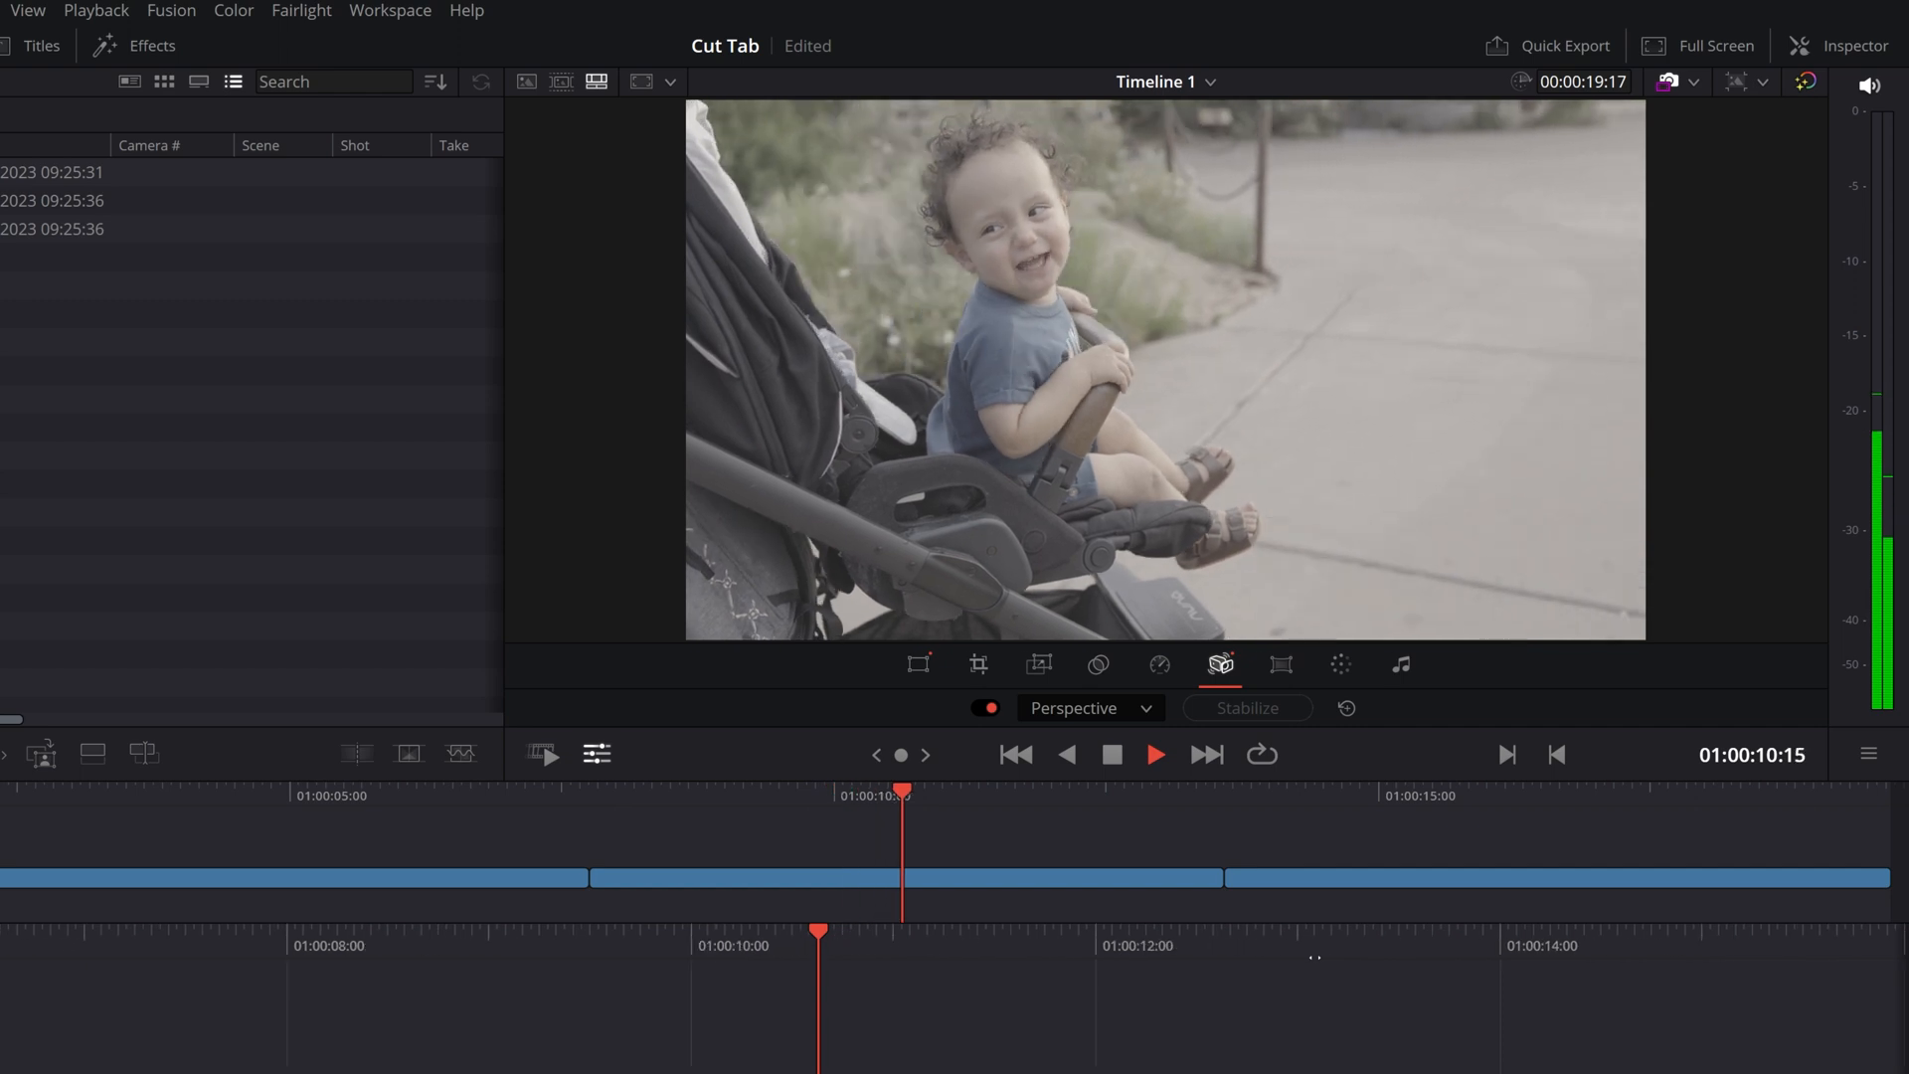
pyautogui.press('space')
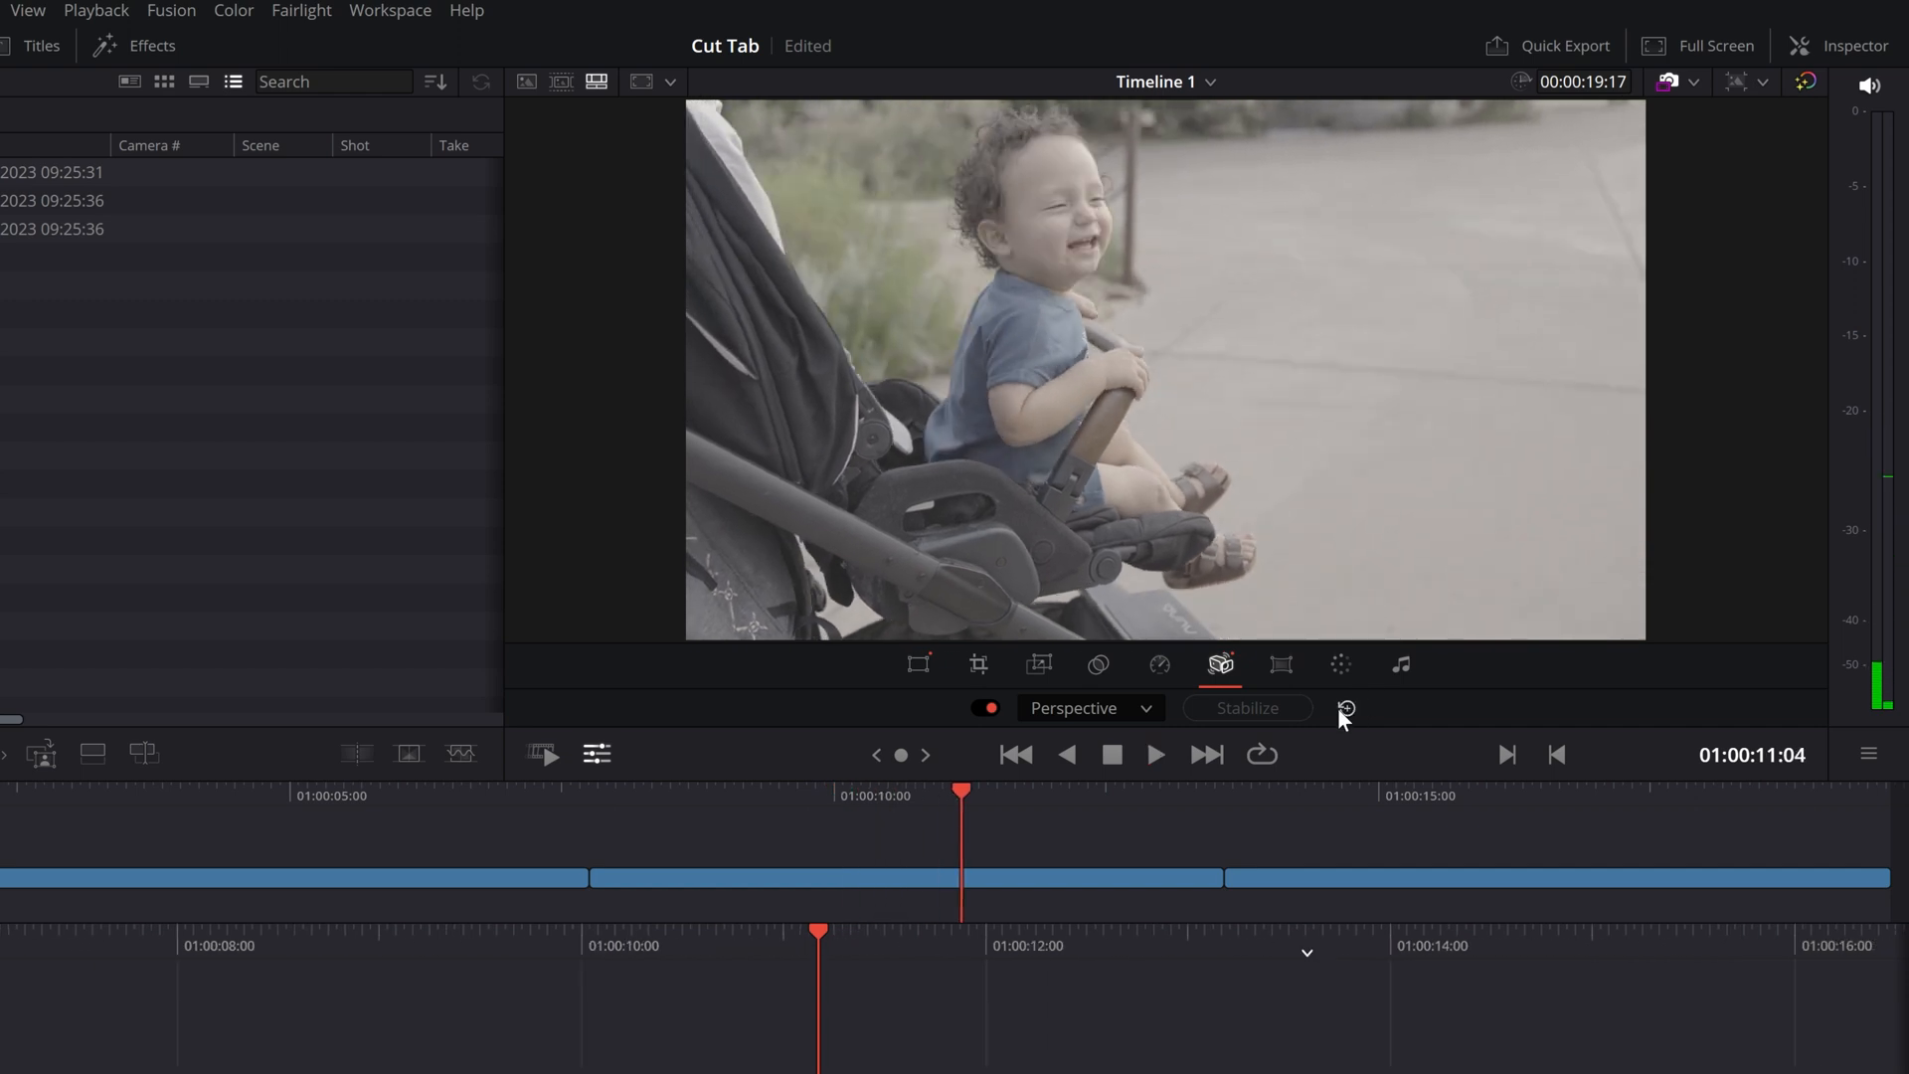
# Compare the stroller clip's playback with stabilization switched off and on, leaving it enabled.
pyautogui.click(990, 710)
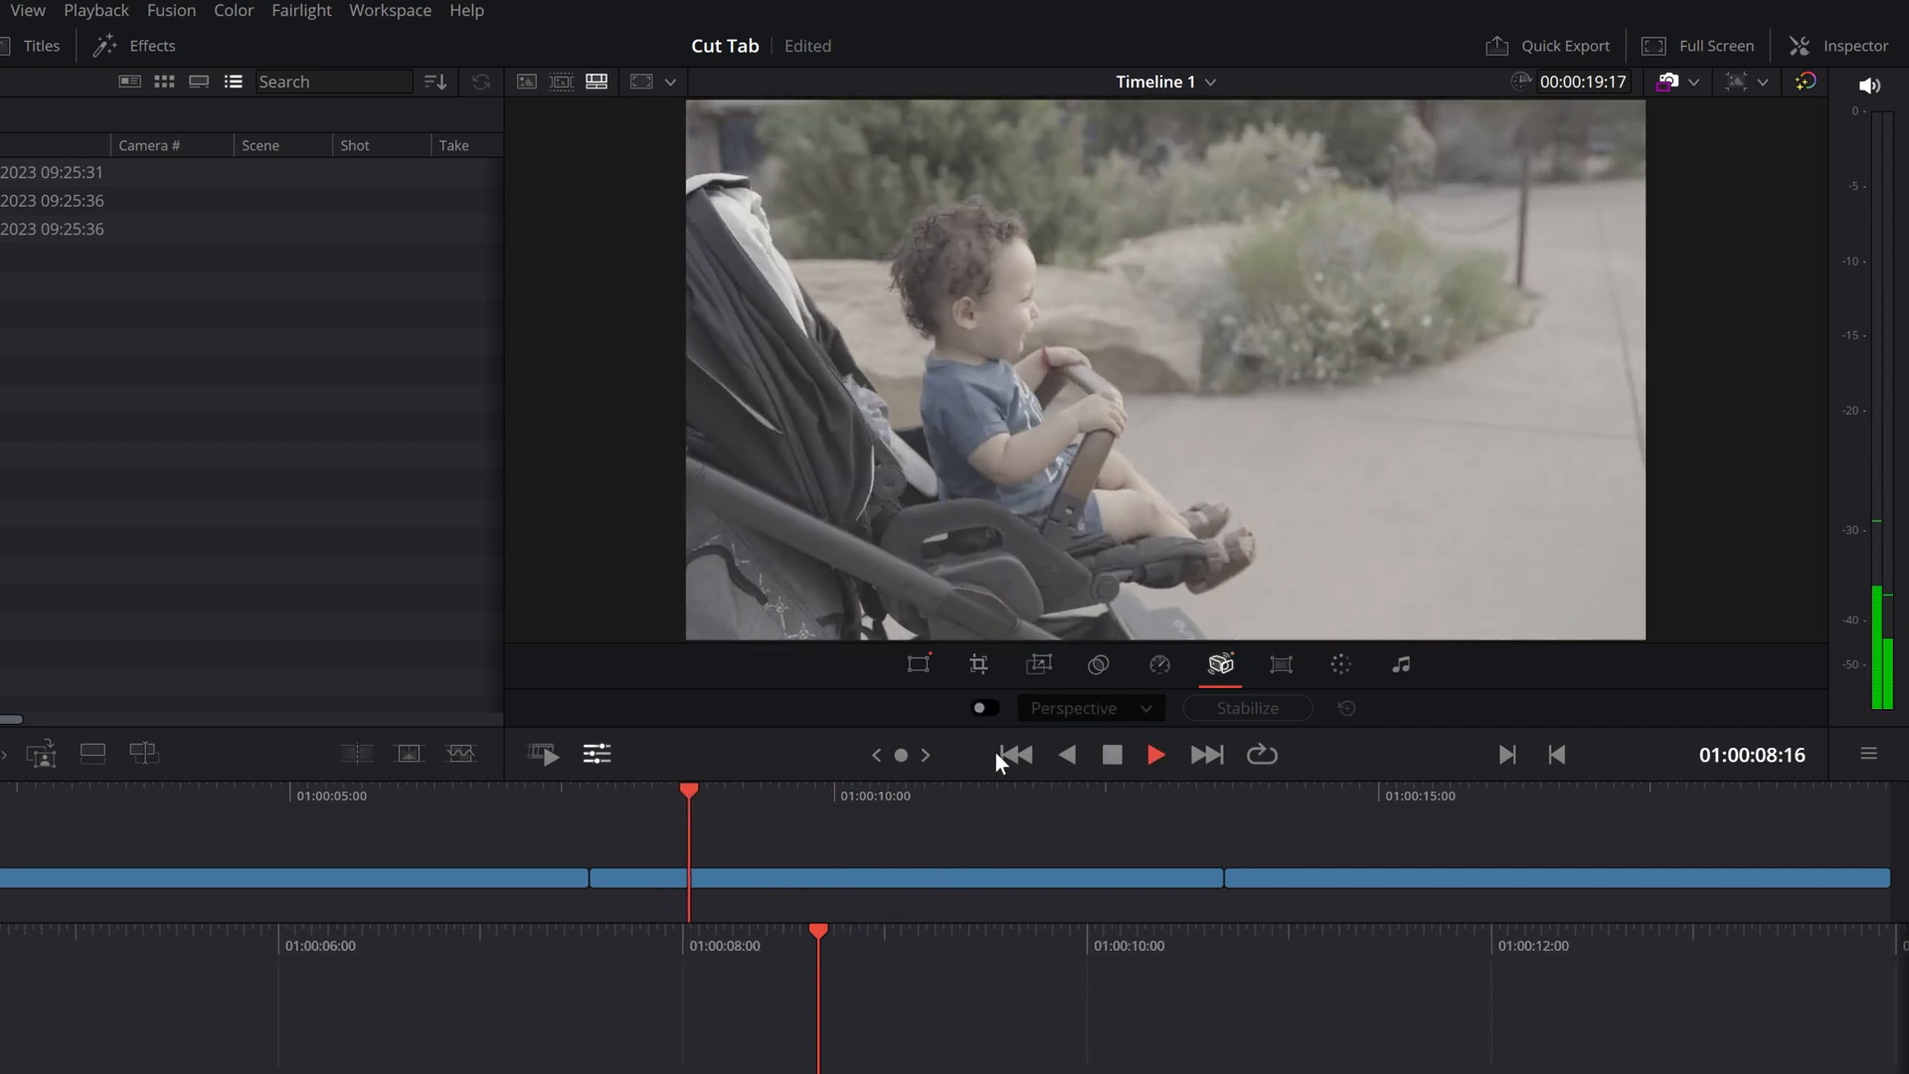
pyautogui.press('space')
pyautogui.click(988, 712)
pyautogui.click(989, 708)
pyautogui.hotkey('shift', 'Left')
pyautogui.press('space')
pyautogui.press('space')
pyautogui.click(989, 708)
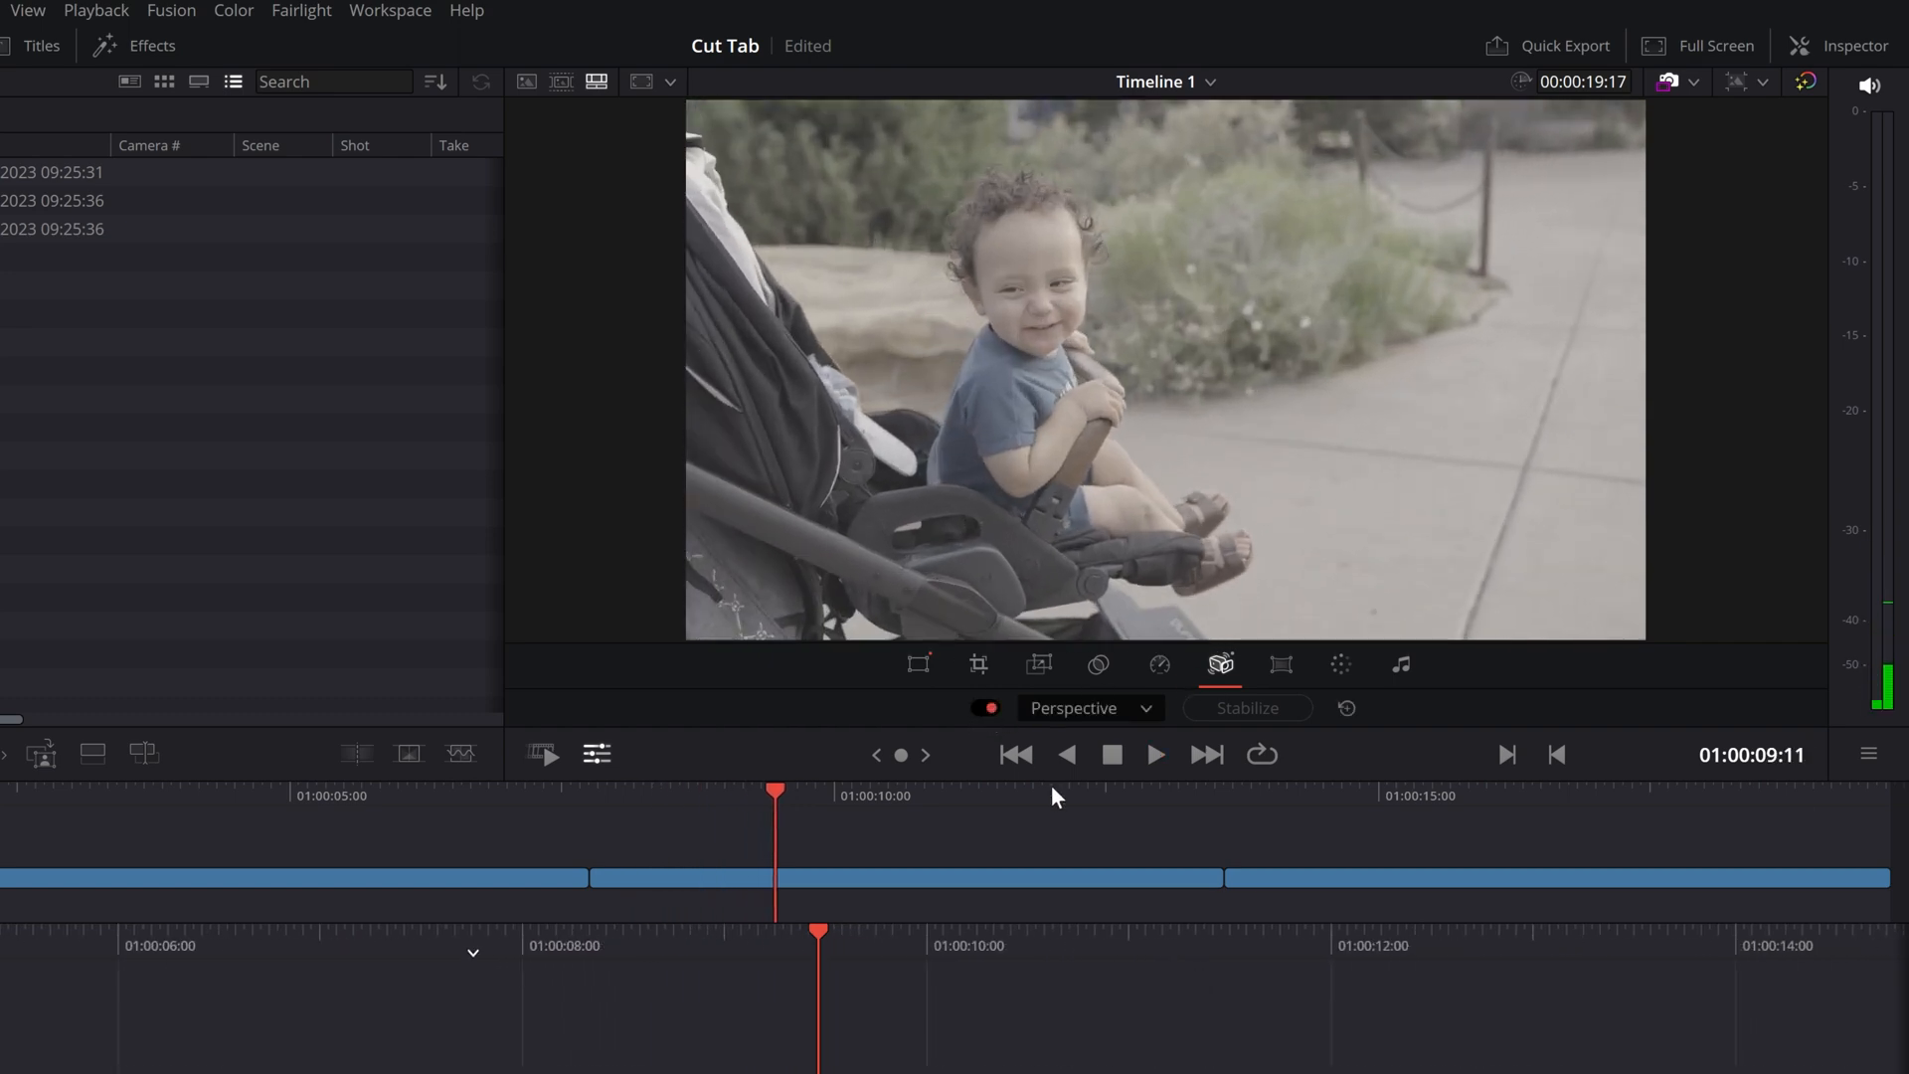
pyautogui.press('space')
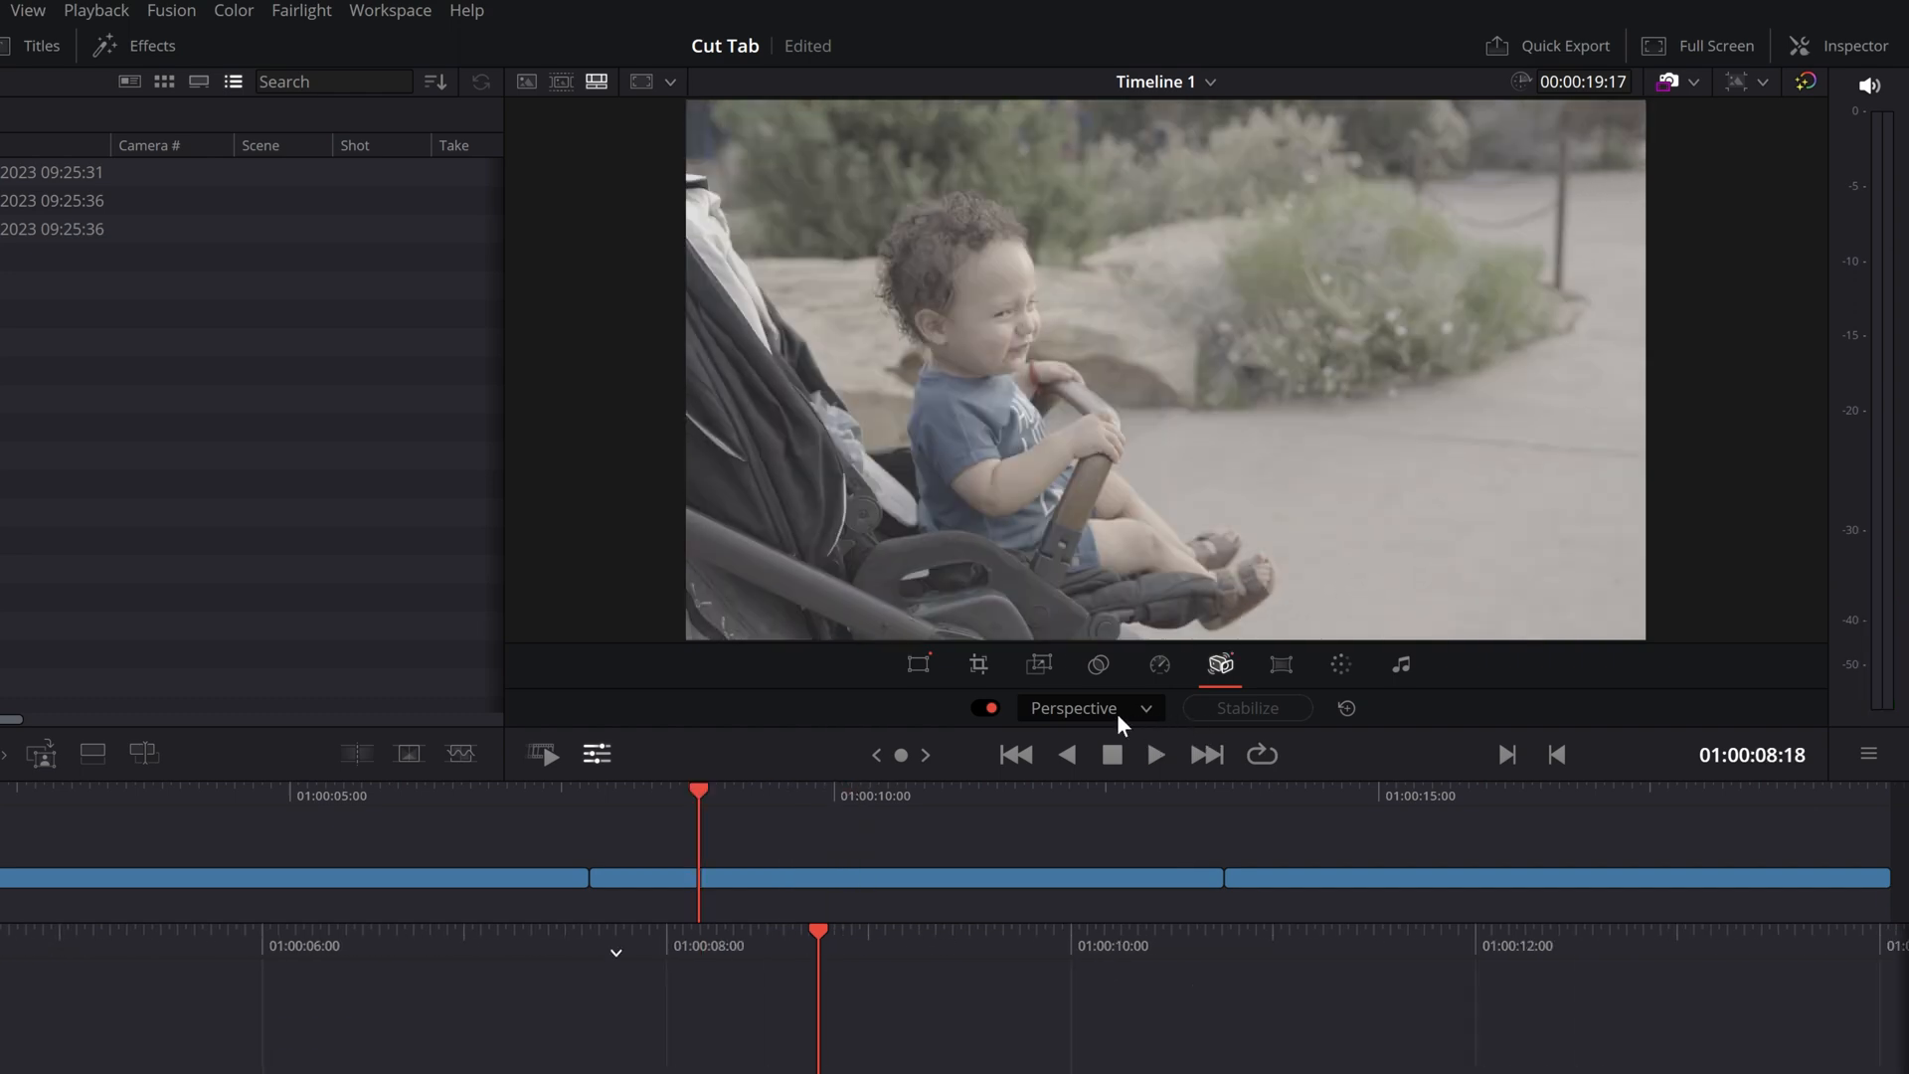
# Look through the available stabilization modes, keeping Perspective selected.
pyautogui.click(1152, 711)
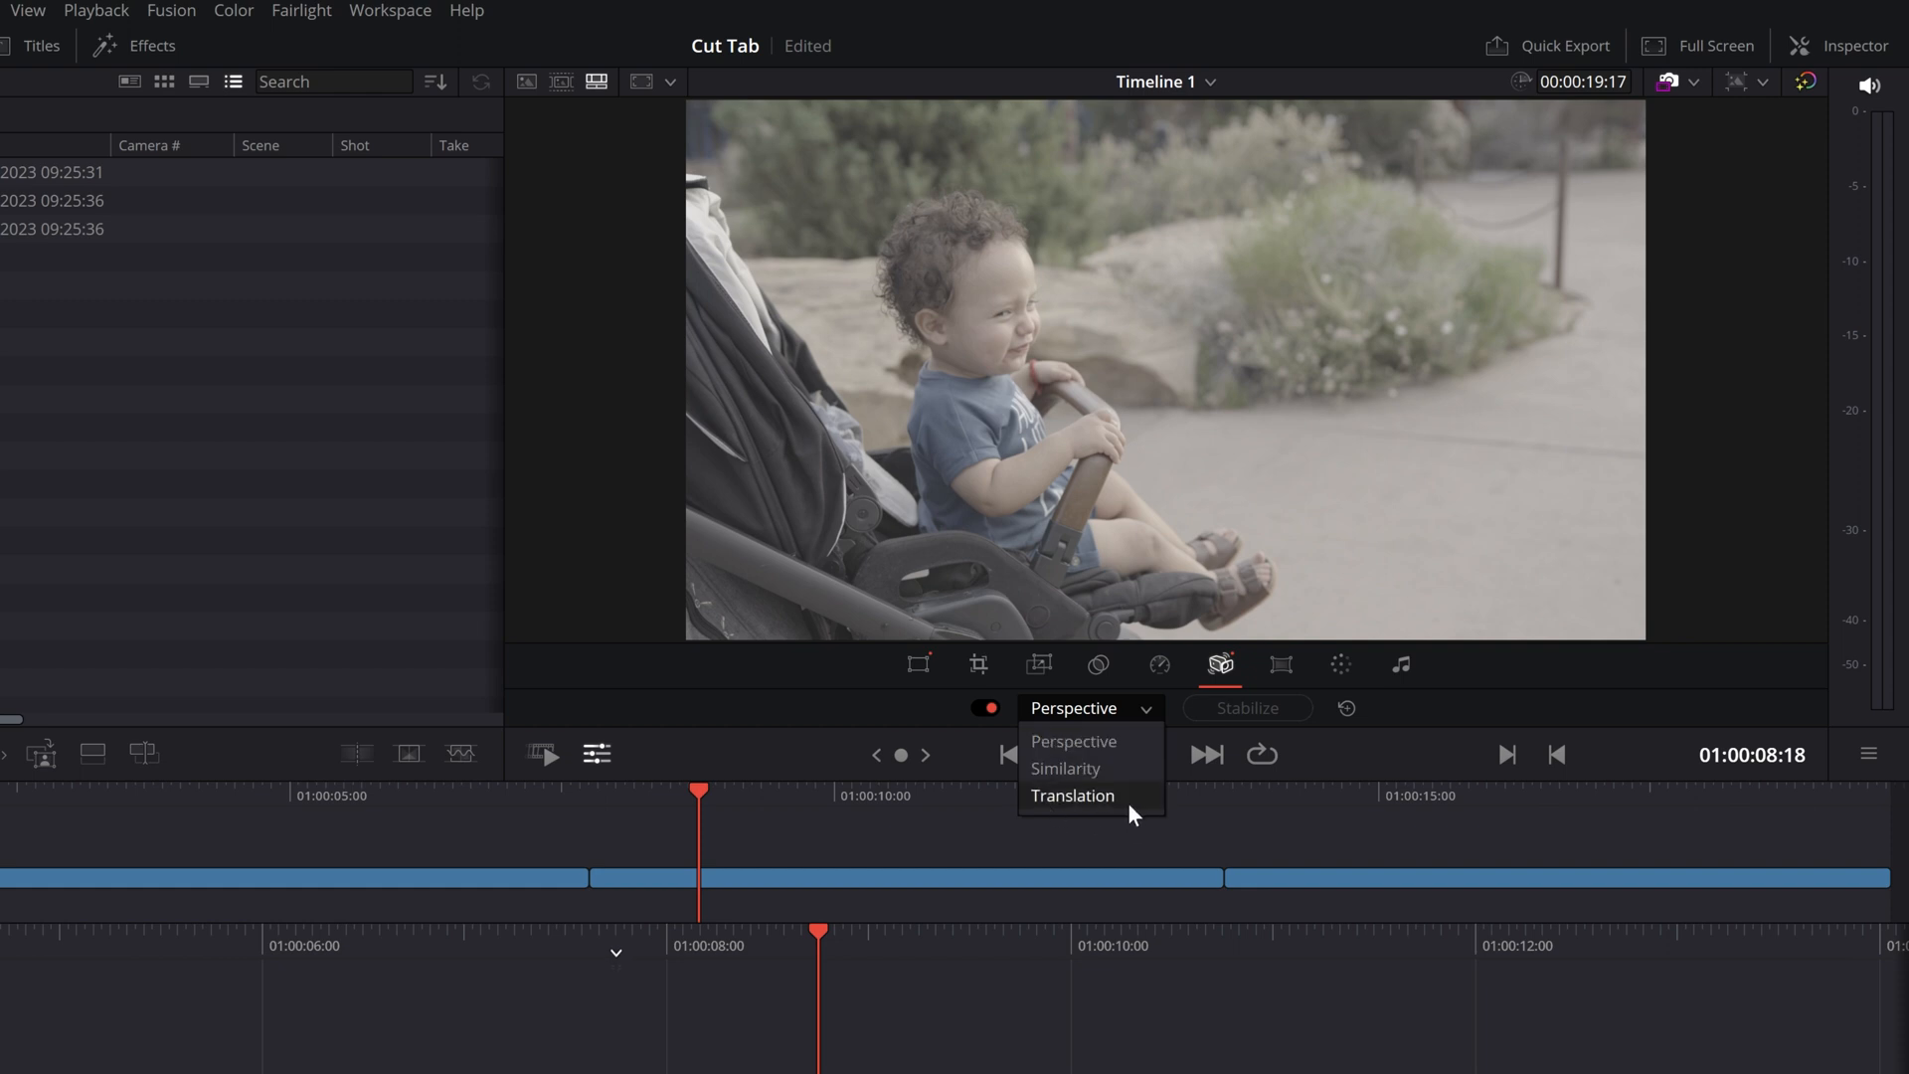
pyautogui.click(1023, 911)
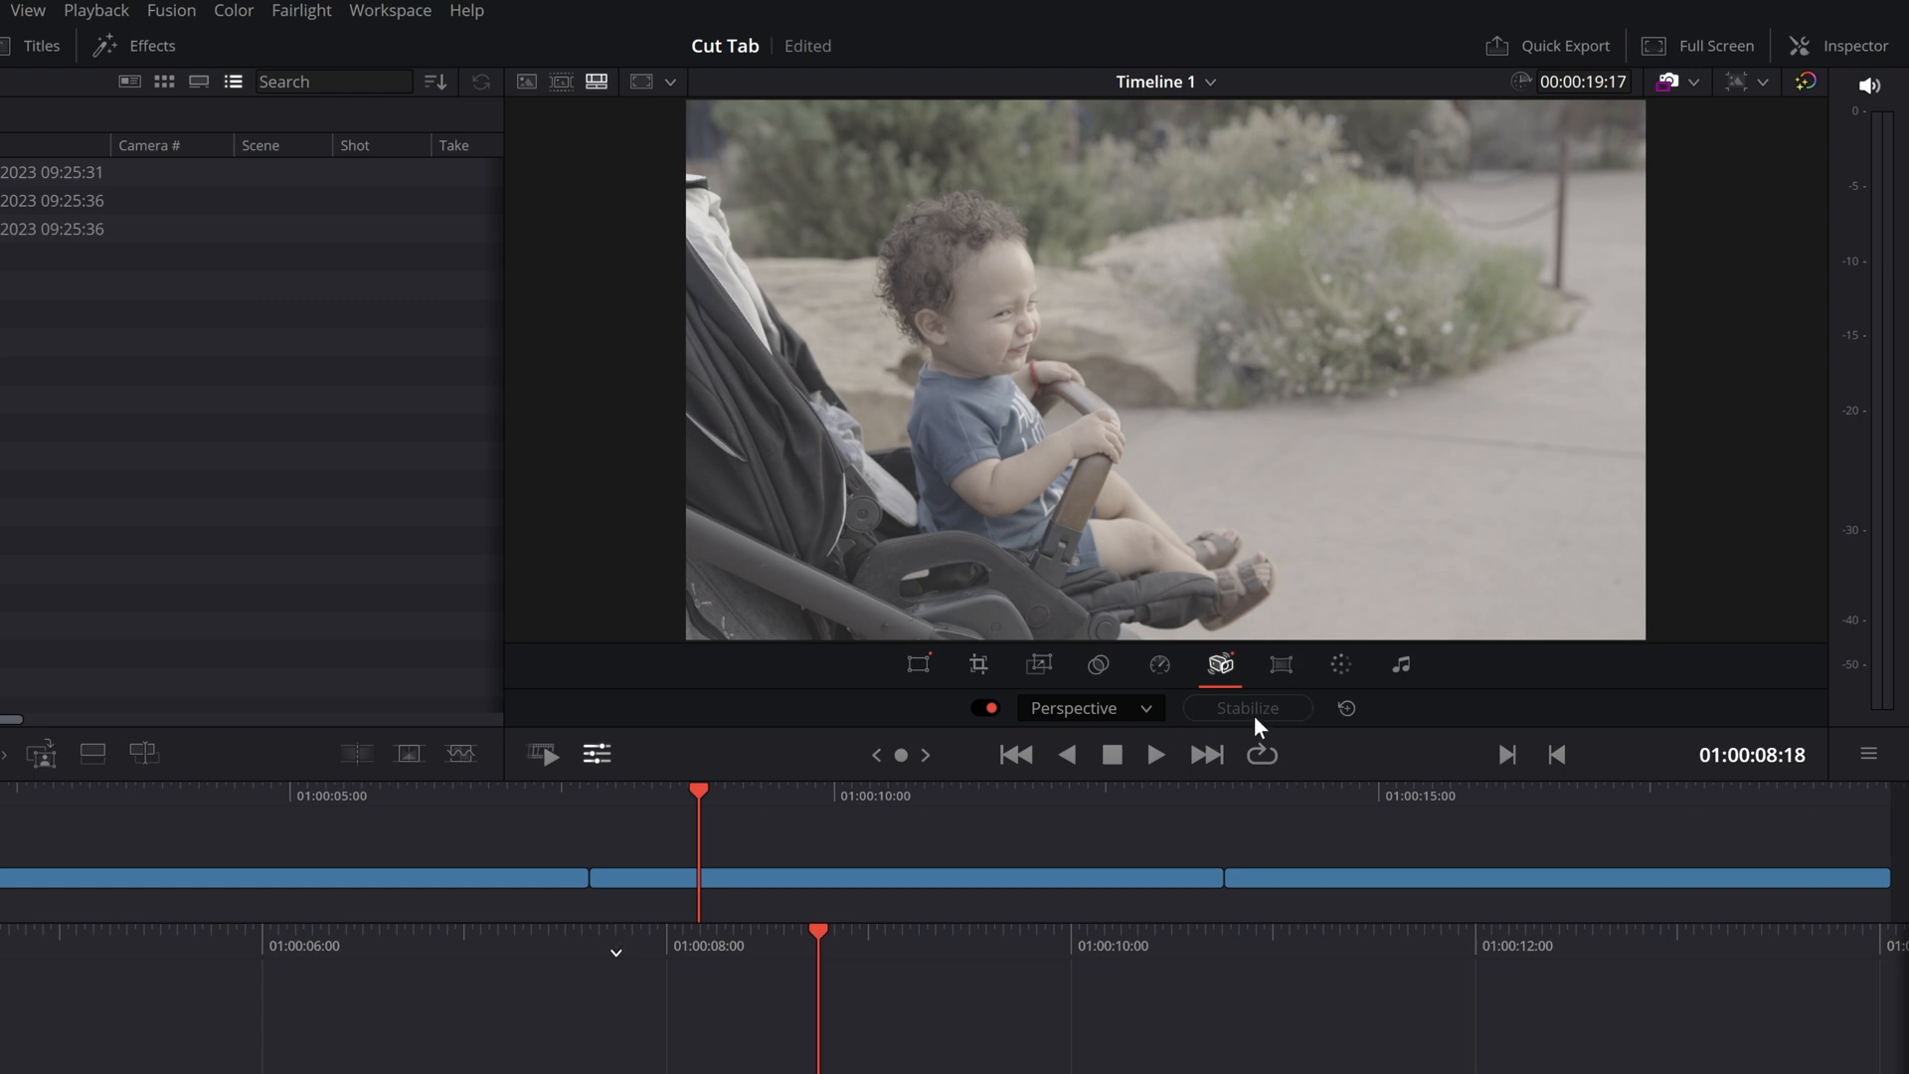
pyautogui.click(1145, 708)
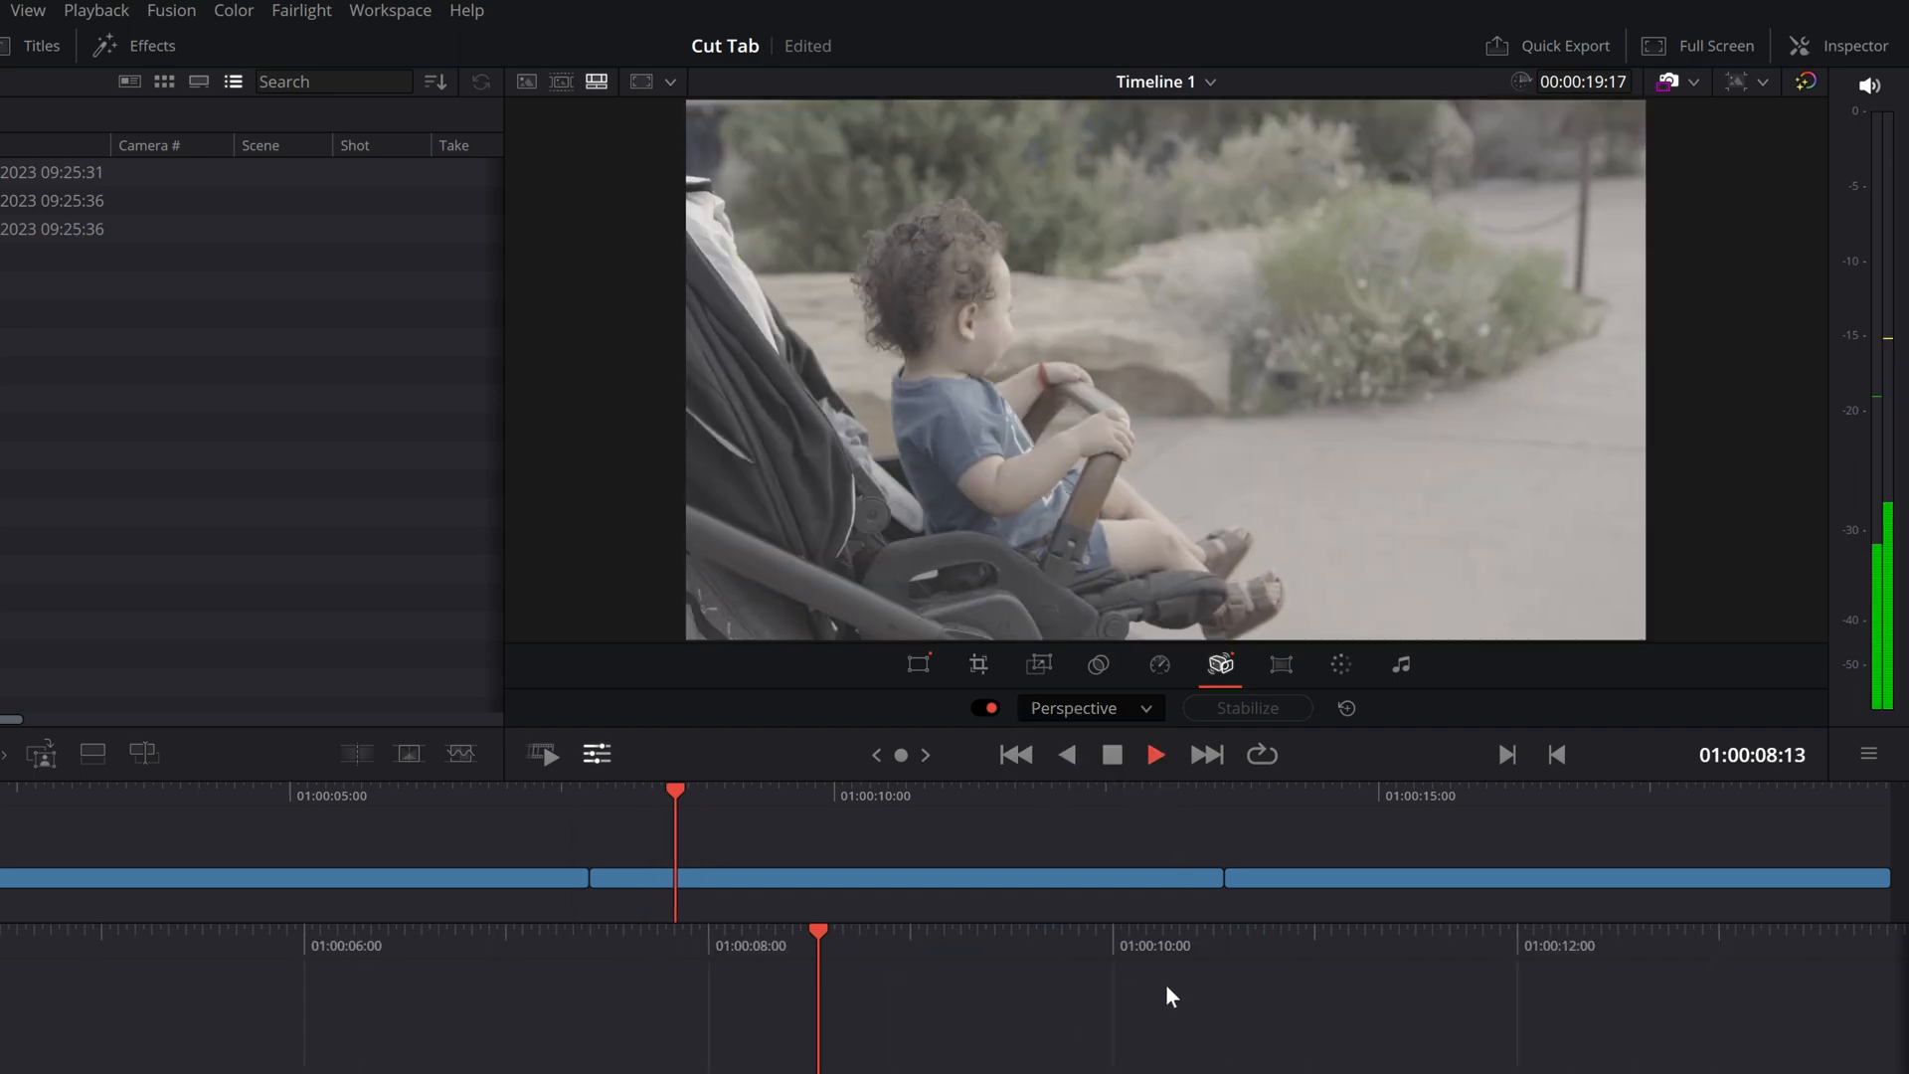
# Reset the stroller clip's stabilization to preview it unstabilized, and stabilize it again in Perspective mode.
pyautogui.press('space')
pyautogui.click(1348, 708)
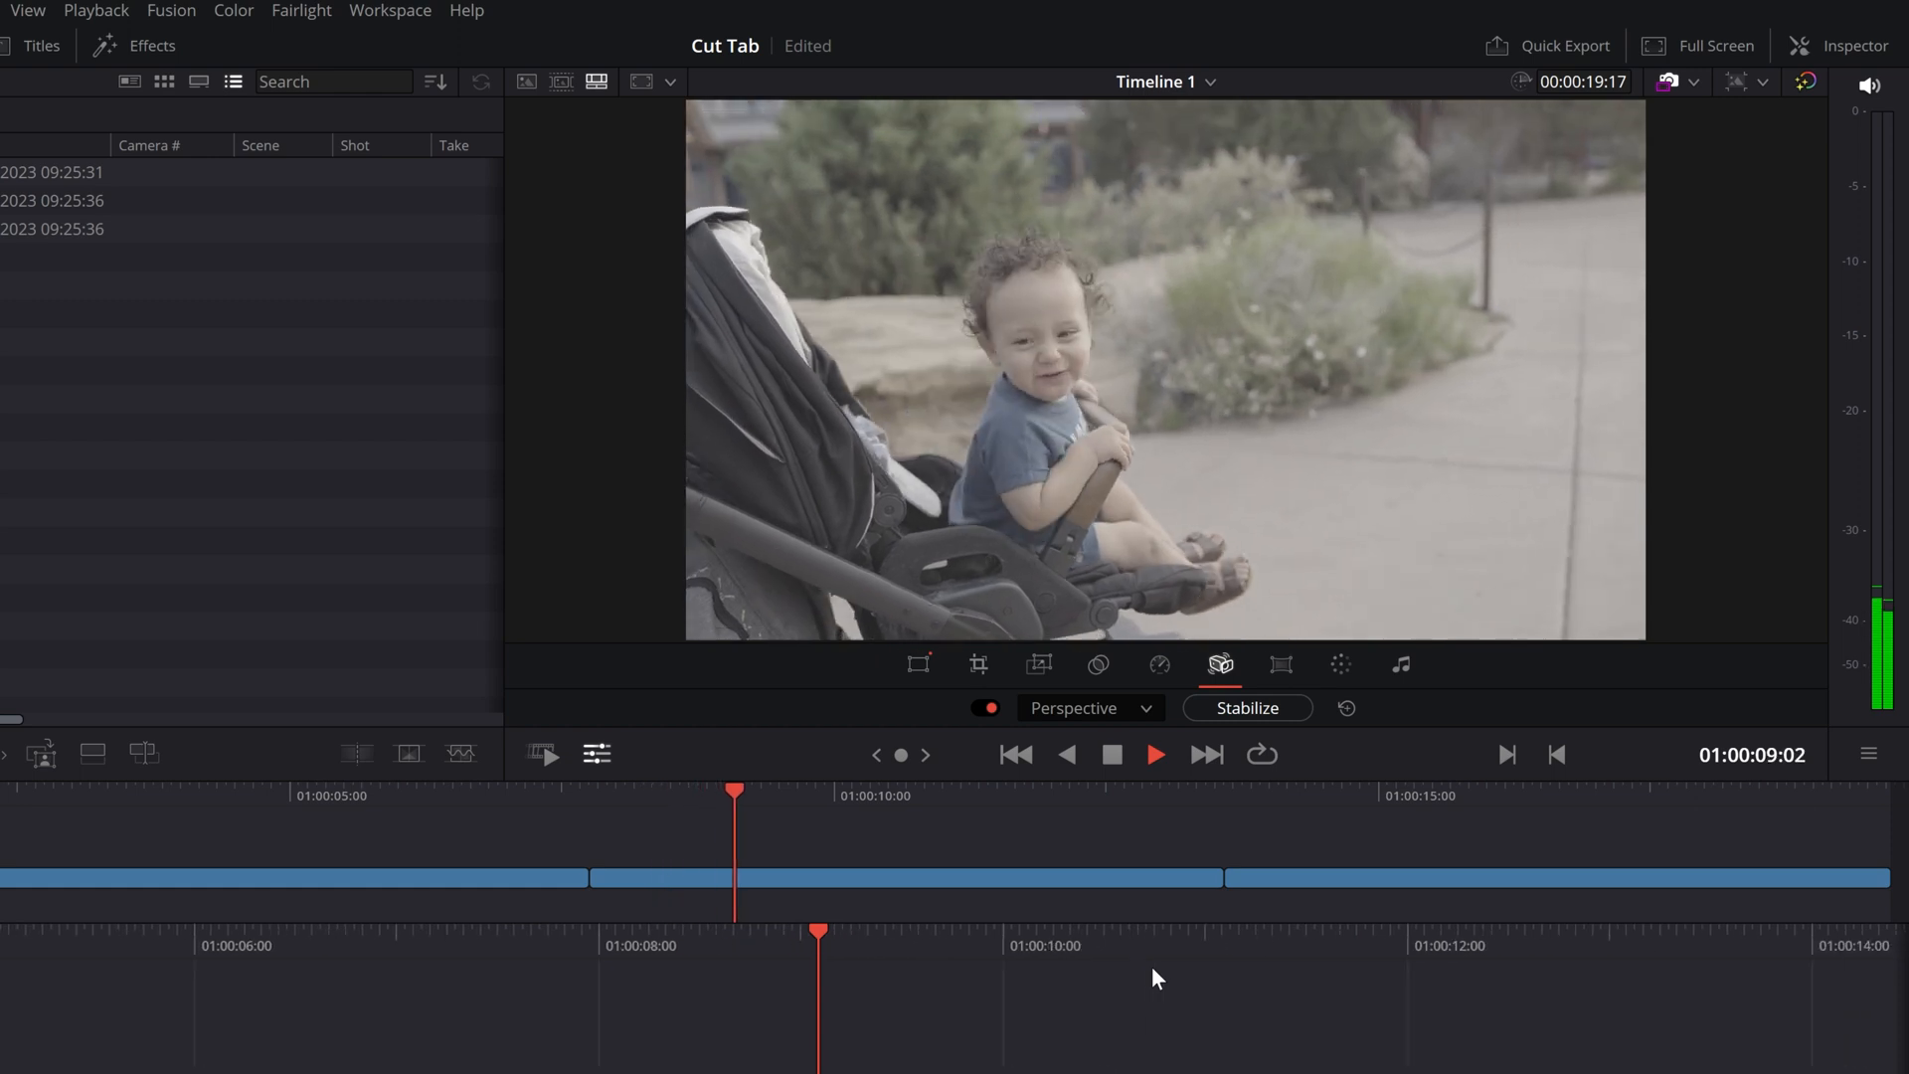
pyautogui.press('space')
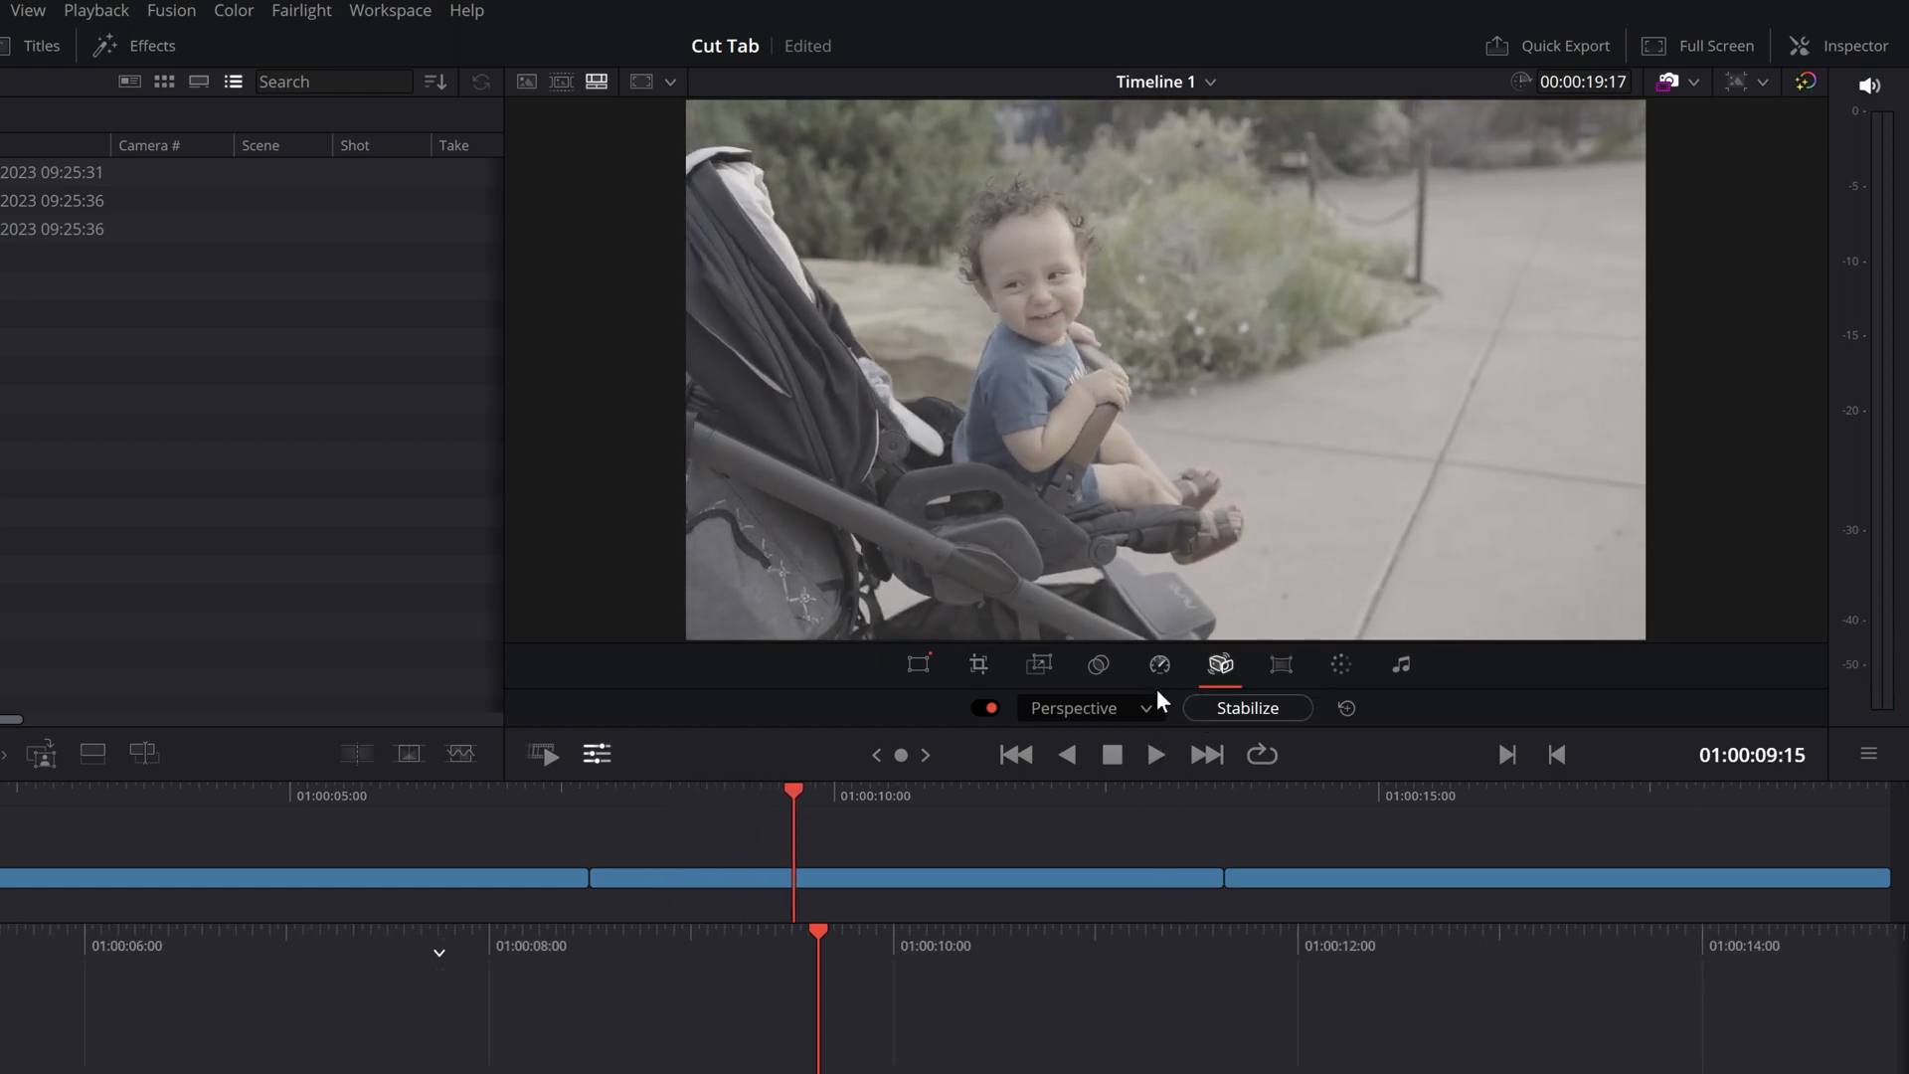
pyautogui.click(1276, 716)
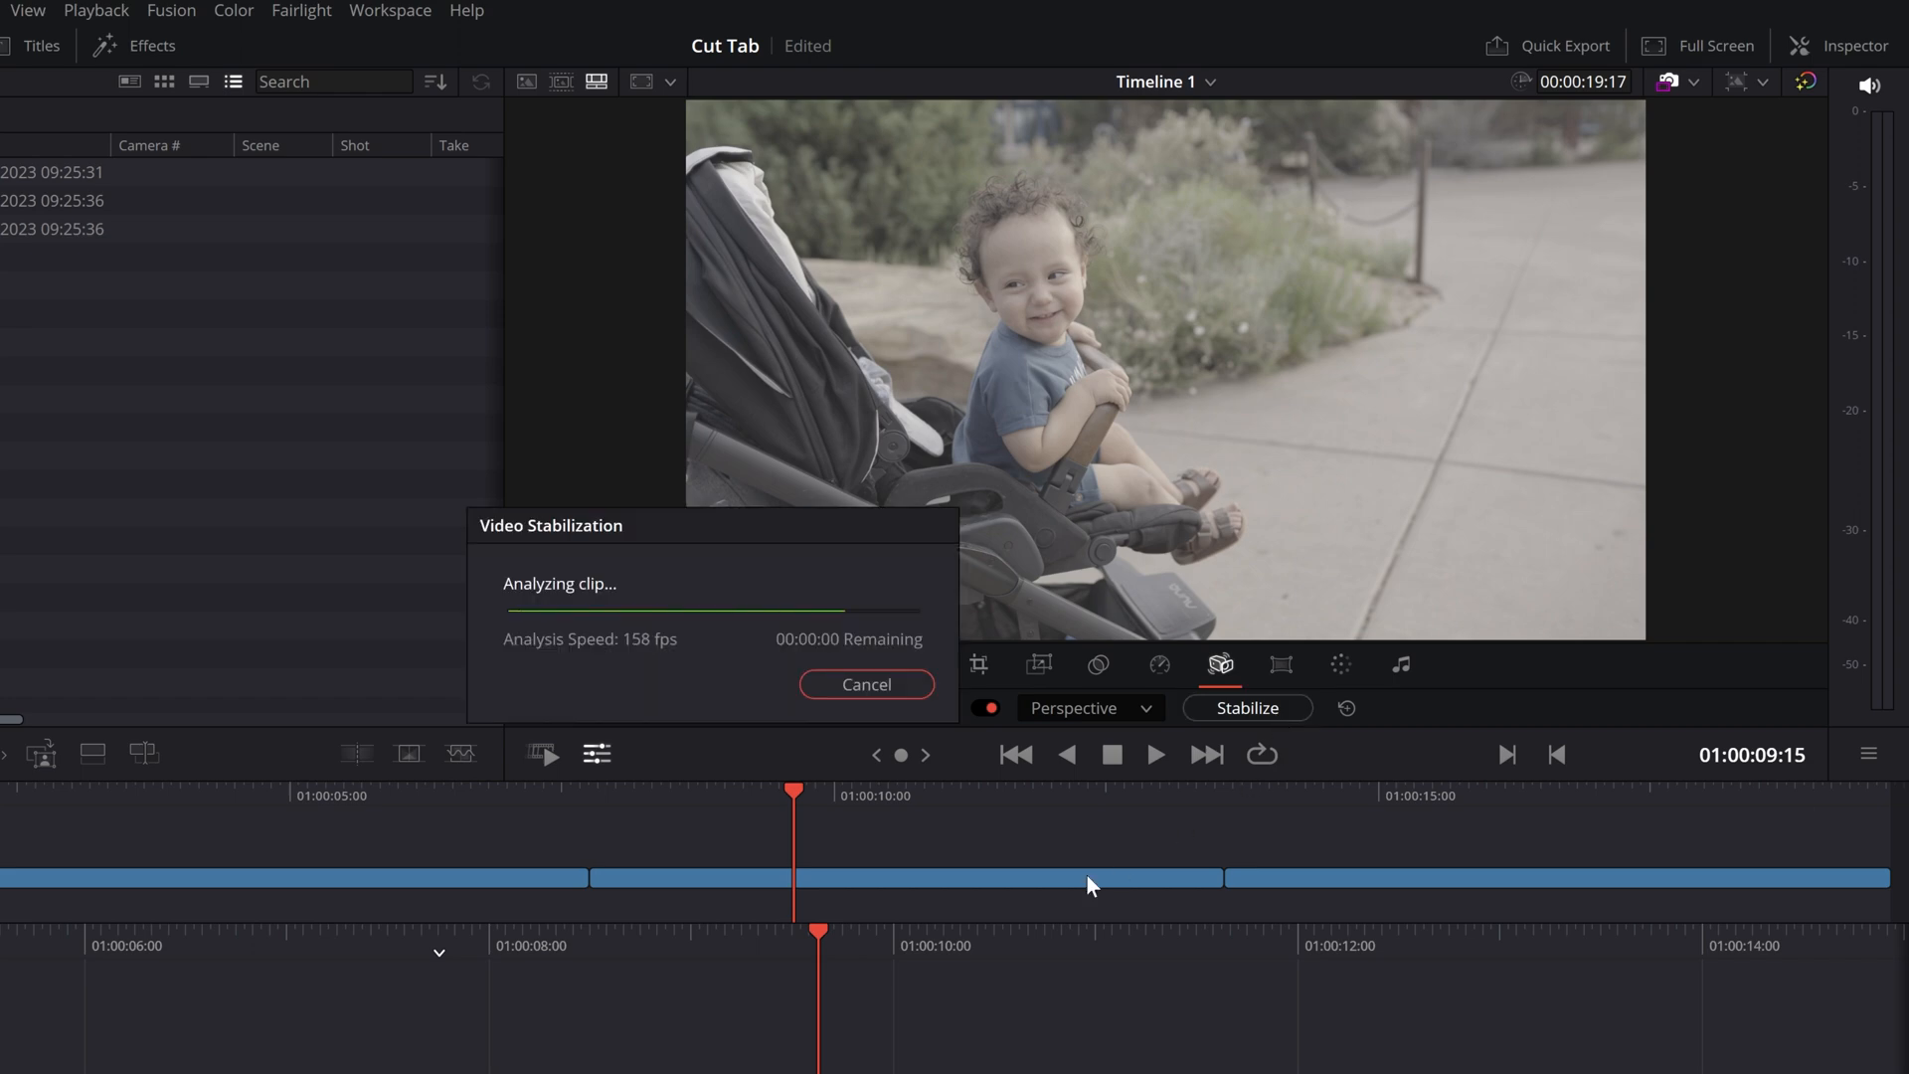
# Open Lens Correction for the stroller clip, try the distortion adjustment and analysis, and reset it.
pyautogui.press('space')
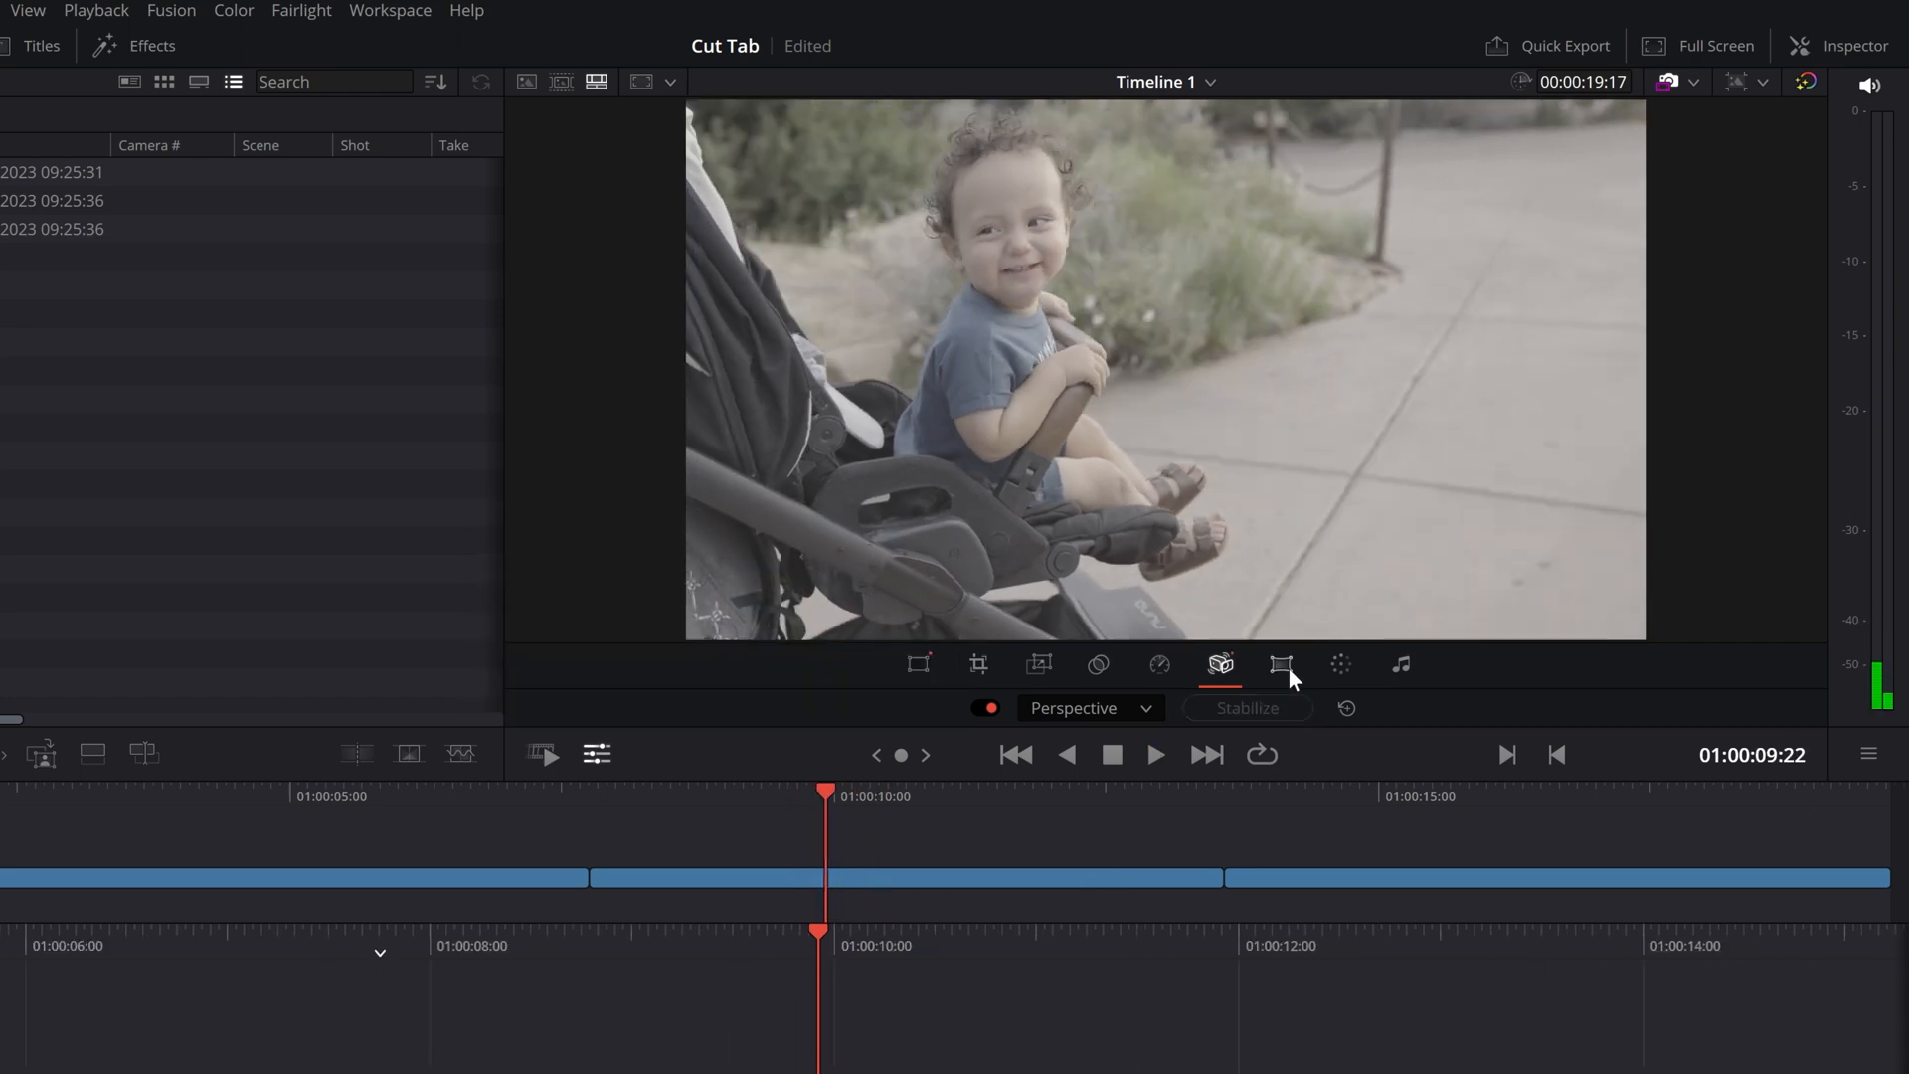
pyautogui.click(1283, 674)
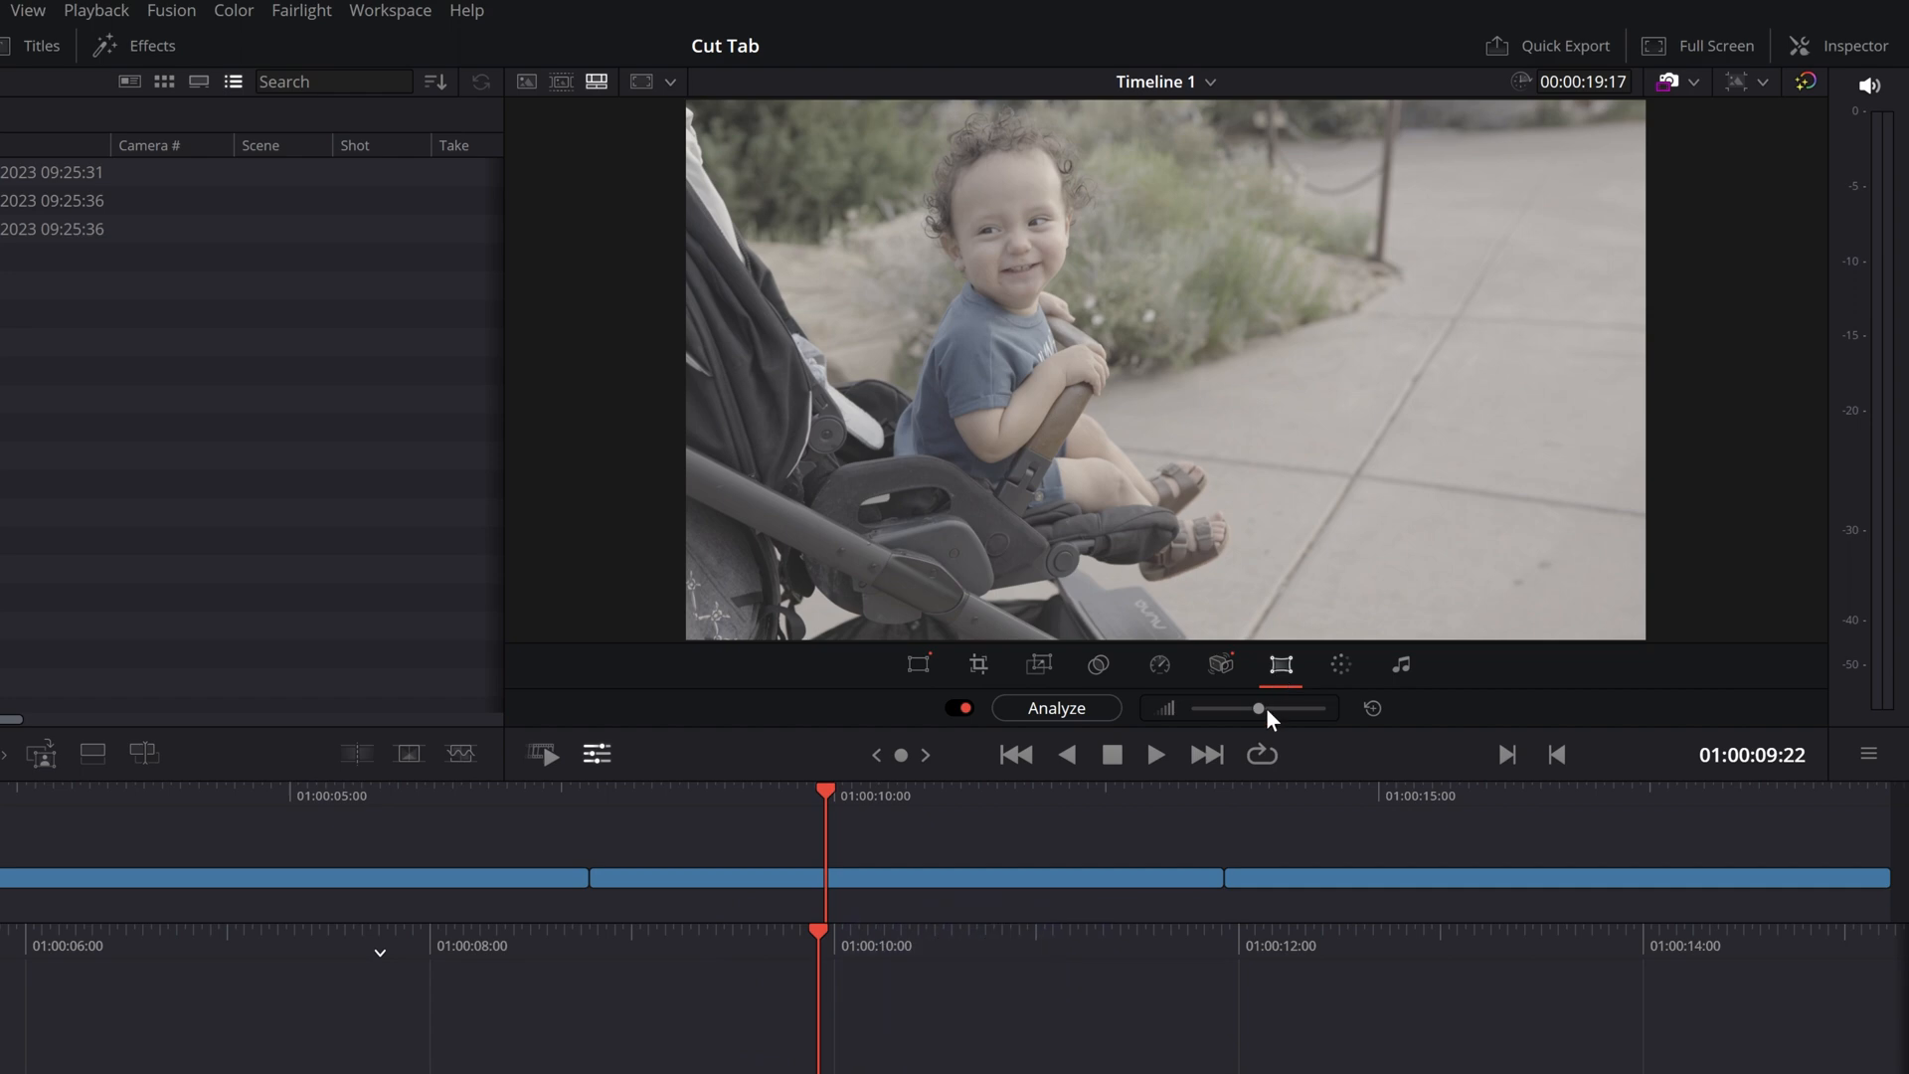
pyautogui.moveTo(1259, 708); pyautogui.dragTo(1297, 706)
pyautogui.click(1060, 709)
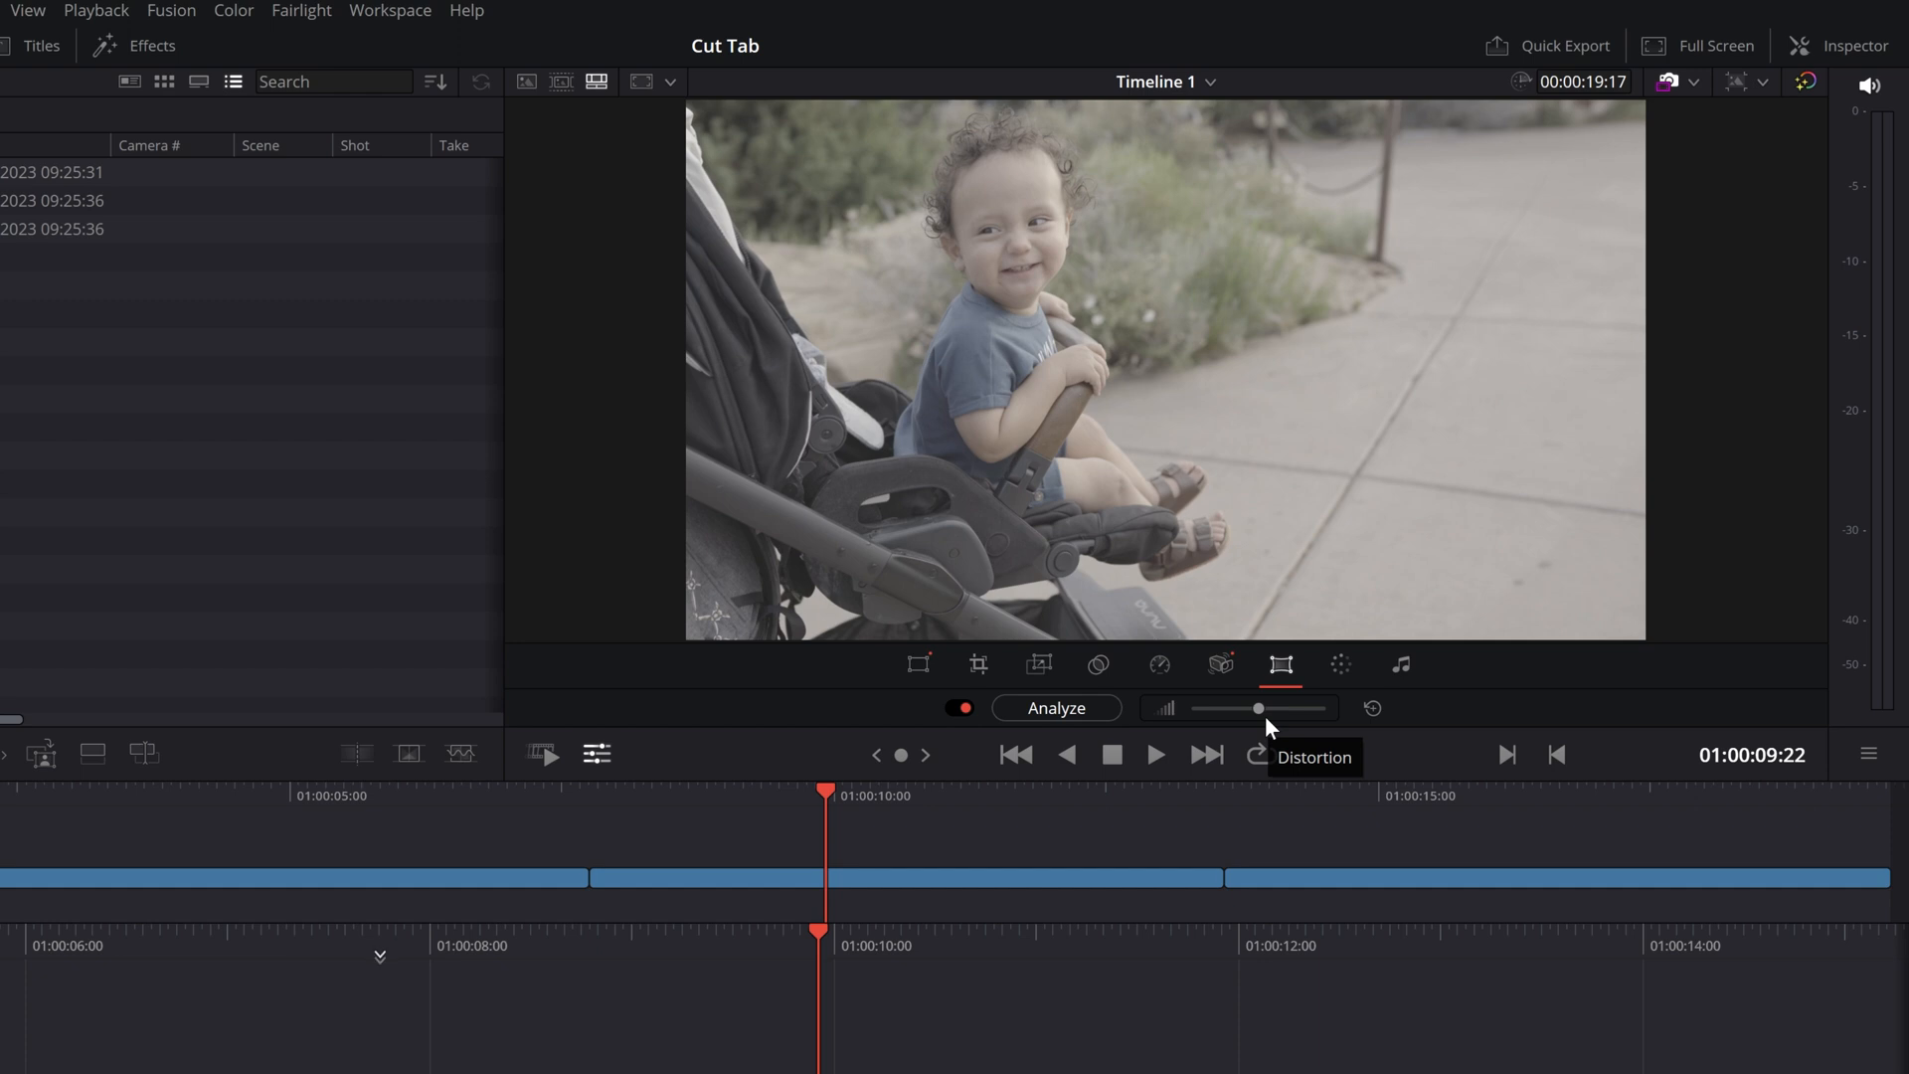
pyautogui.press('space')
pyautogui.press('space')
pyautogui.moveTo(877, 950); pyautogui.dragTo(1172, 950)
pyautogui.click(1375, 707)
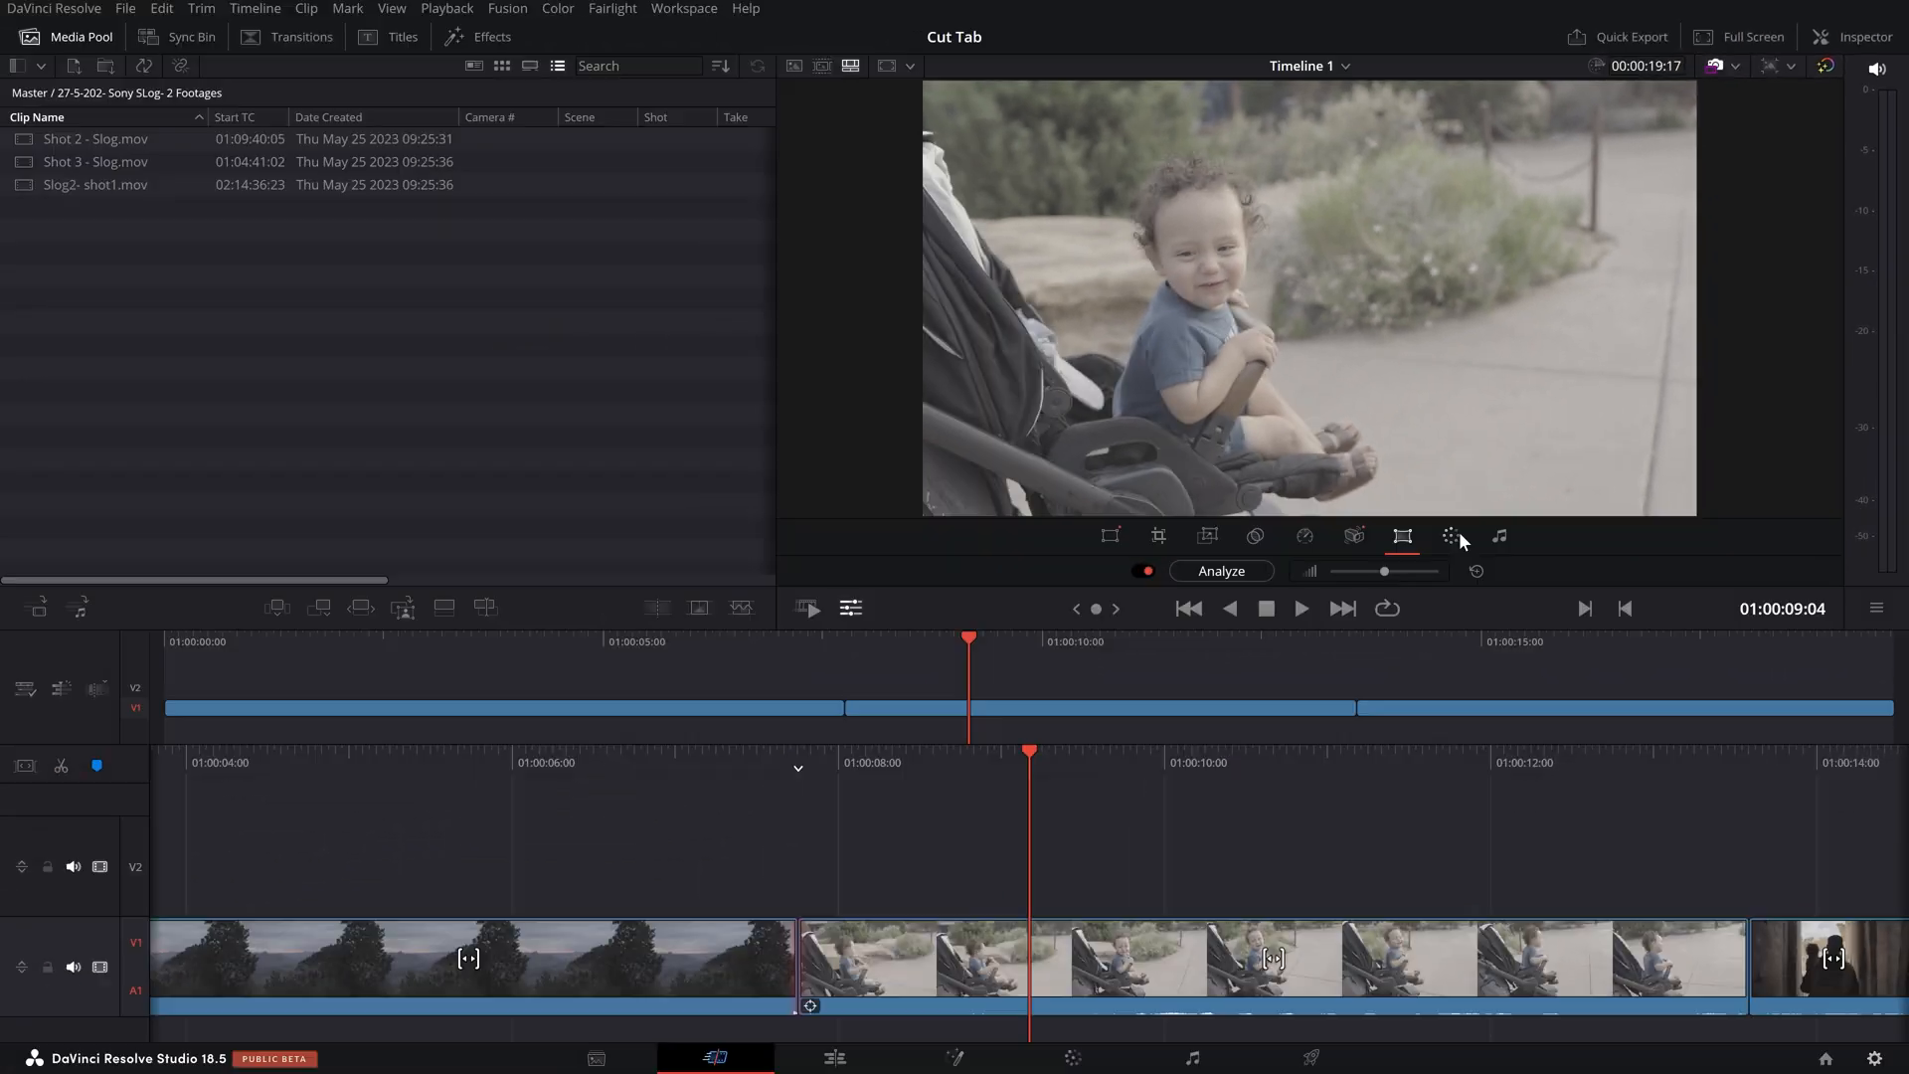
# Apply Auto Color to the stroller clip and preview the corrected footage along the timeline.
pyautogui.click(1351, 660)
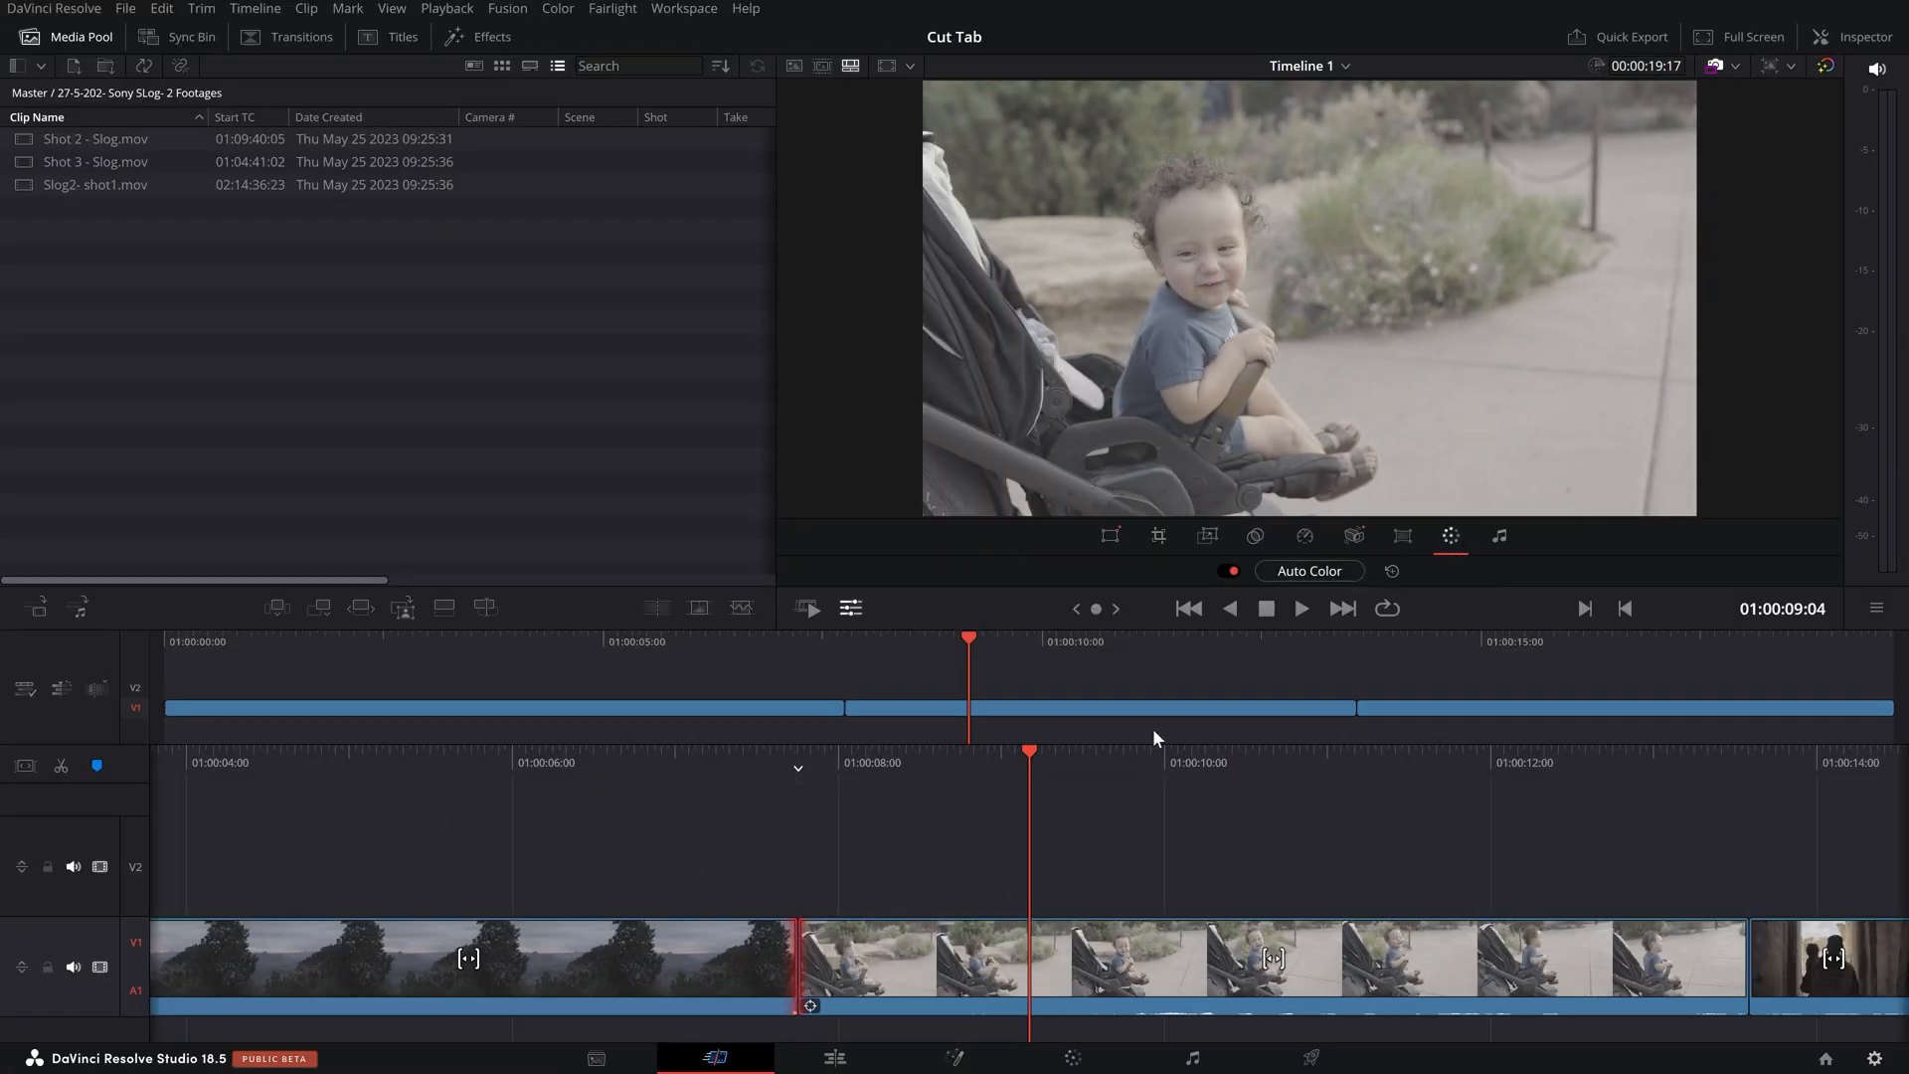
pyautogui.moveTo(1096, 757); pyautogui.dragTo(1110, 758)
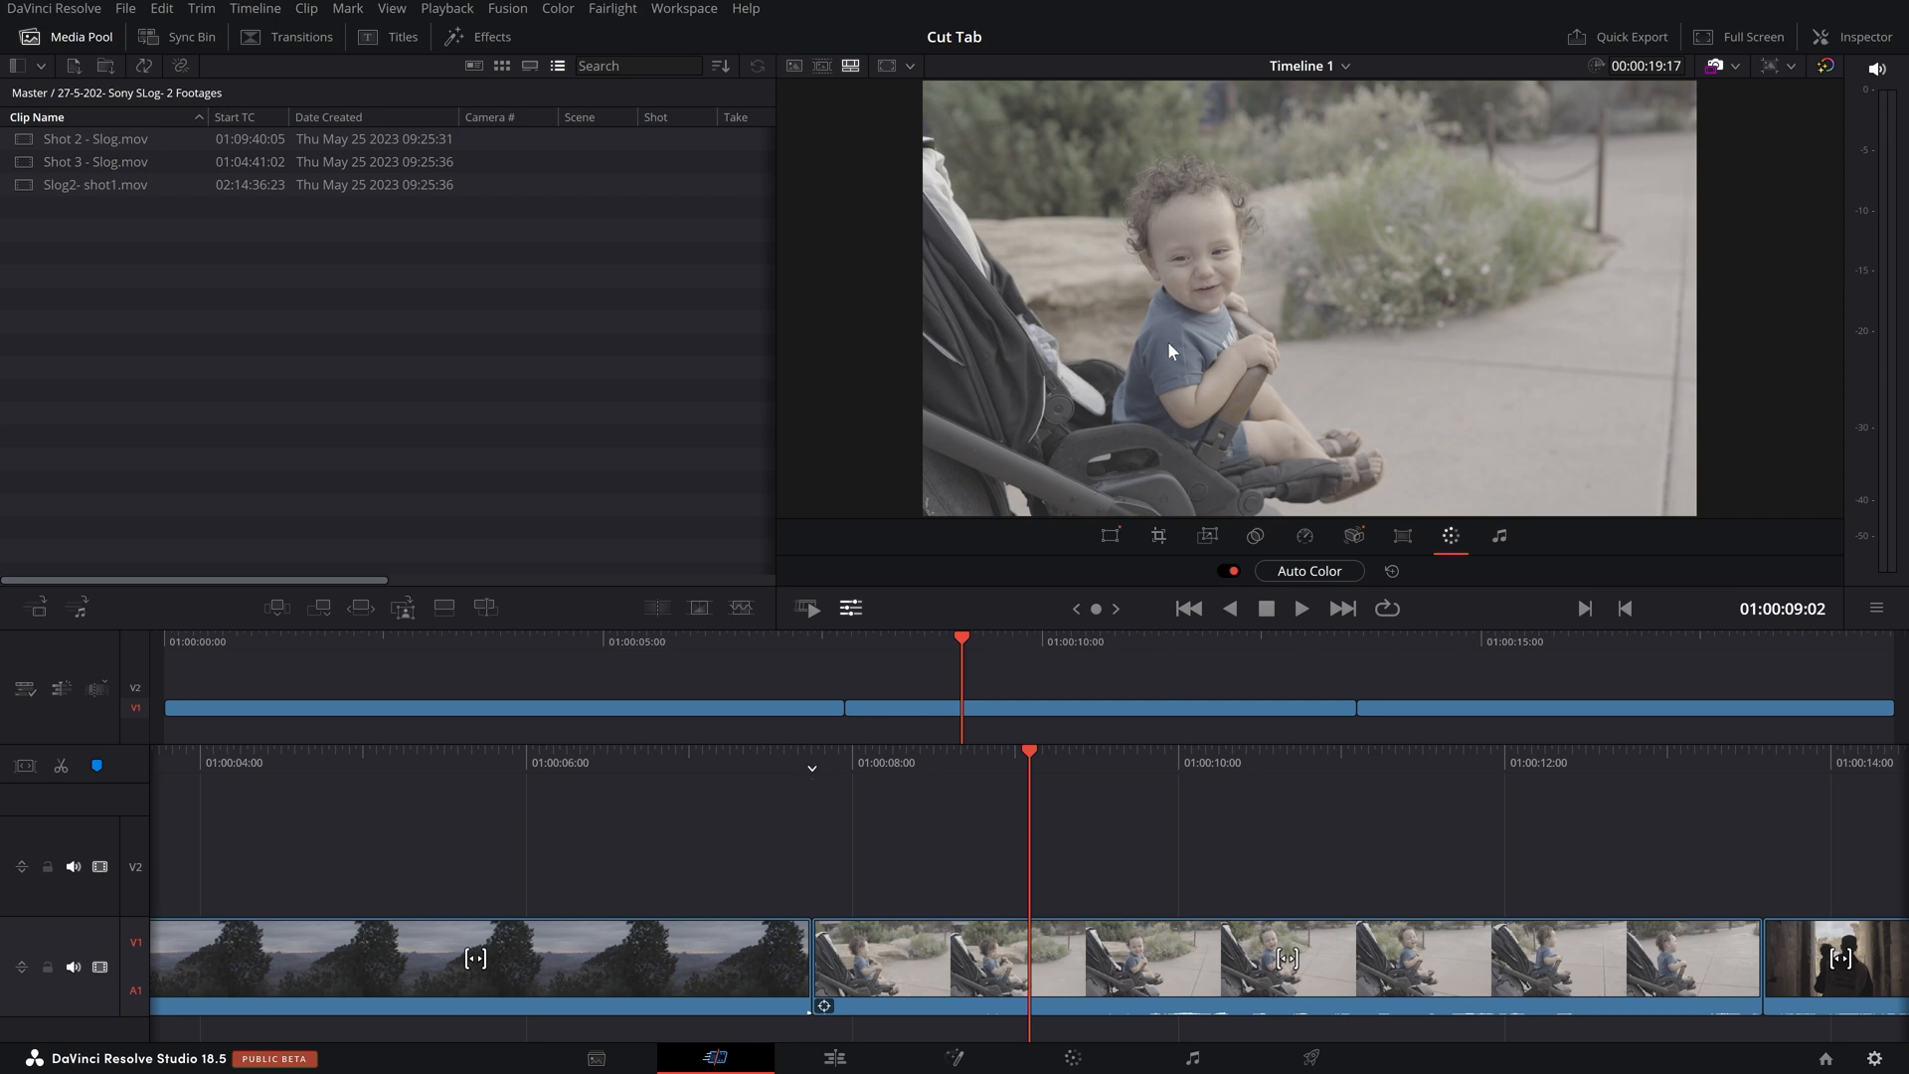
pyautogui.moveTo(1102, 761)
pyautogui.mouseDown()
pyautogui.moveTo(1172, 761)
pyautogui.moveTo(1116, 761)
pyautogui.mouseUp()
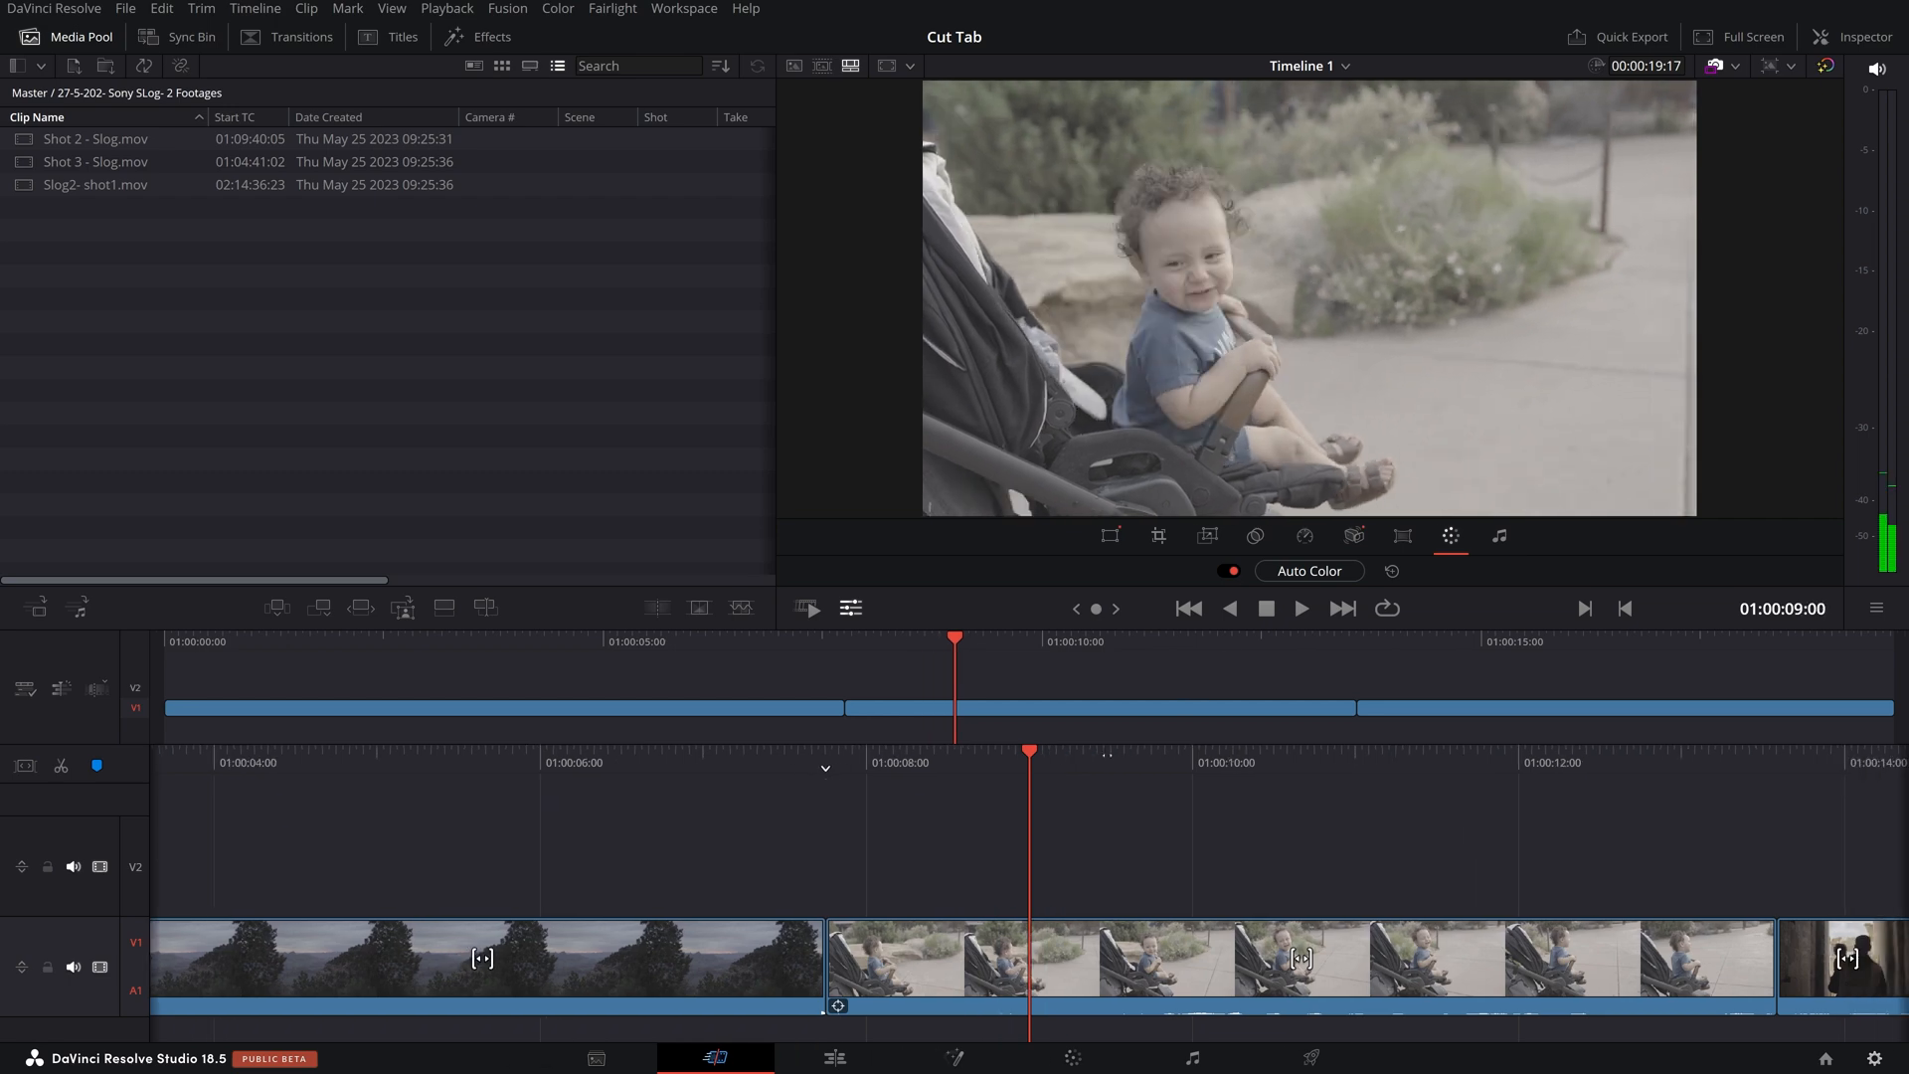
pyautogui.click(1328, 570)
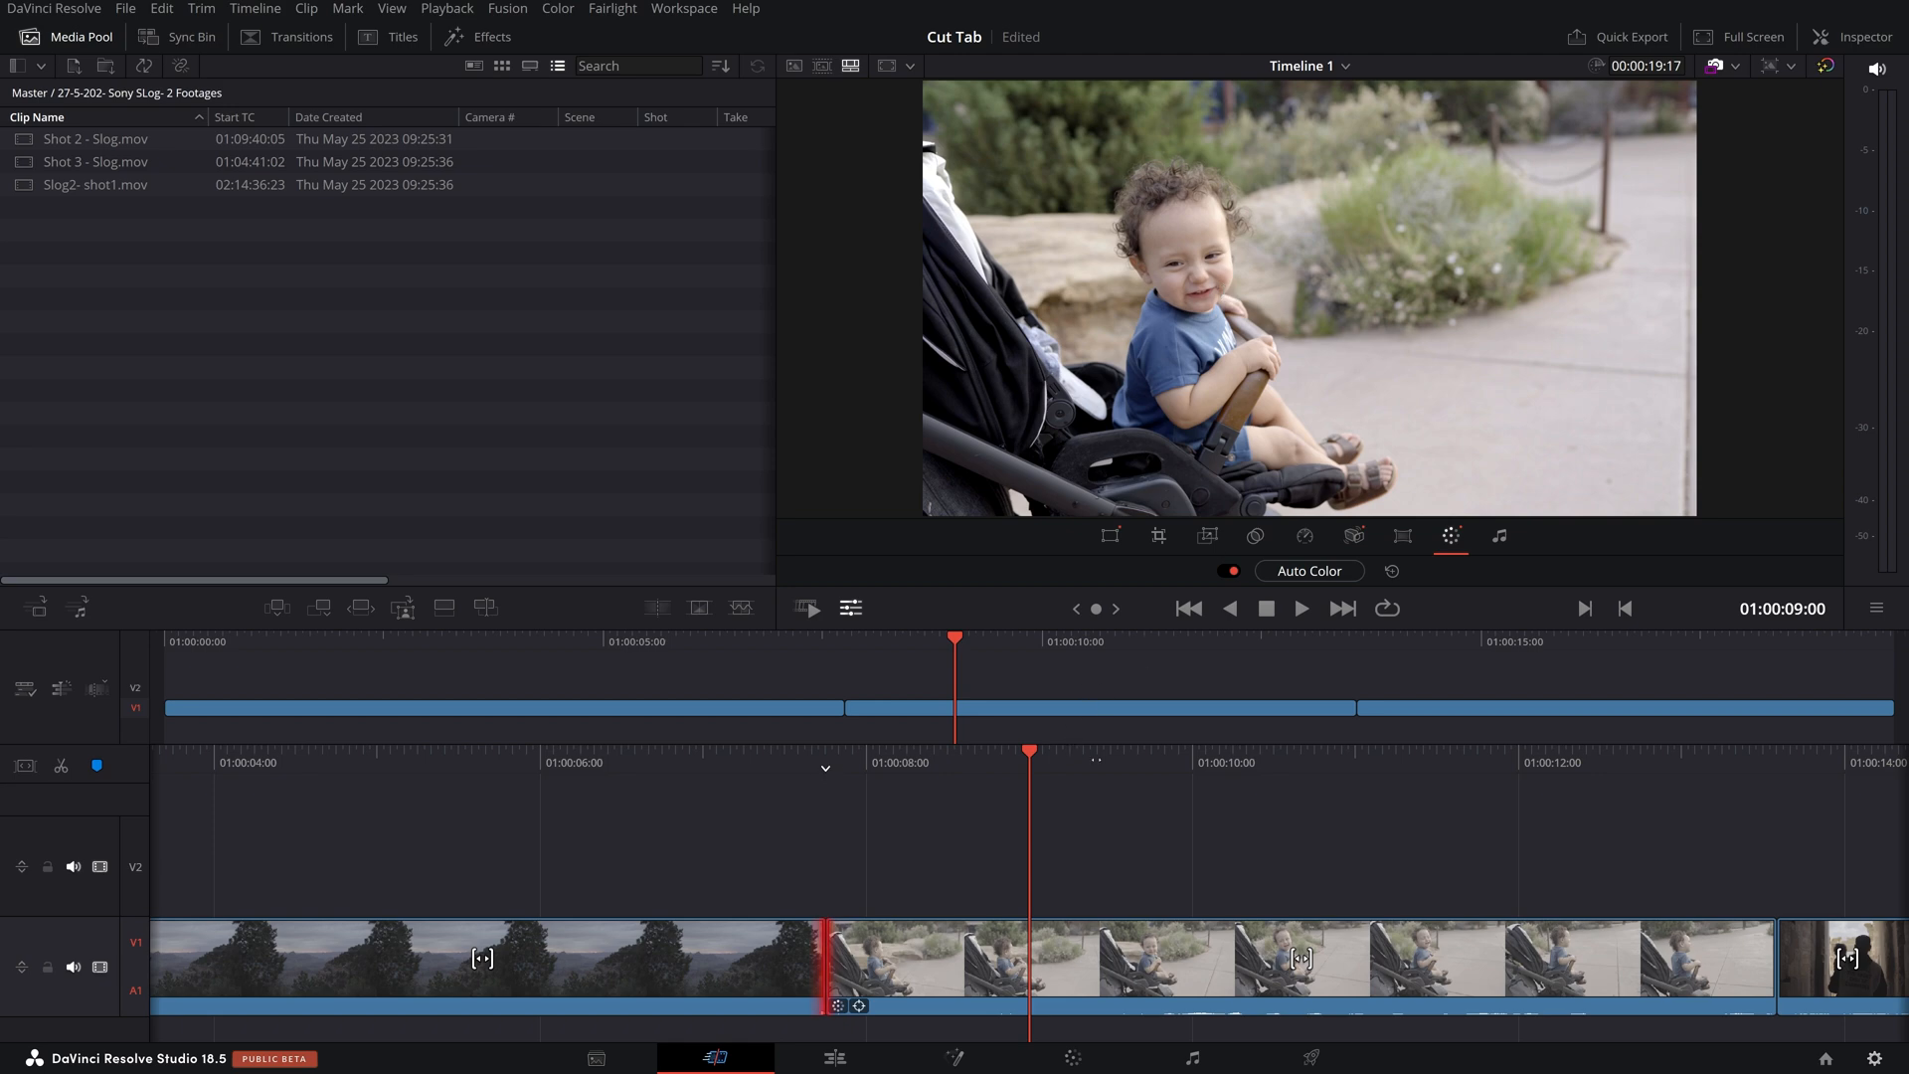
pyautogui.click(1154, 791)
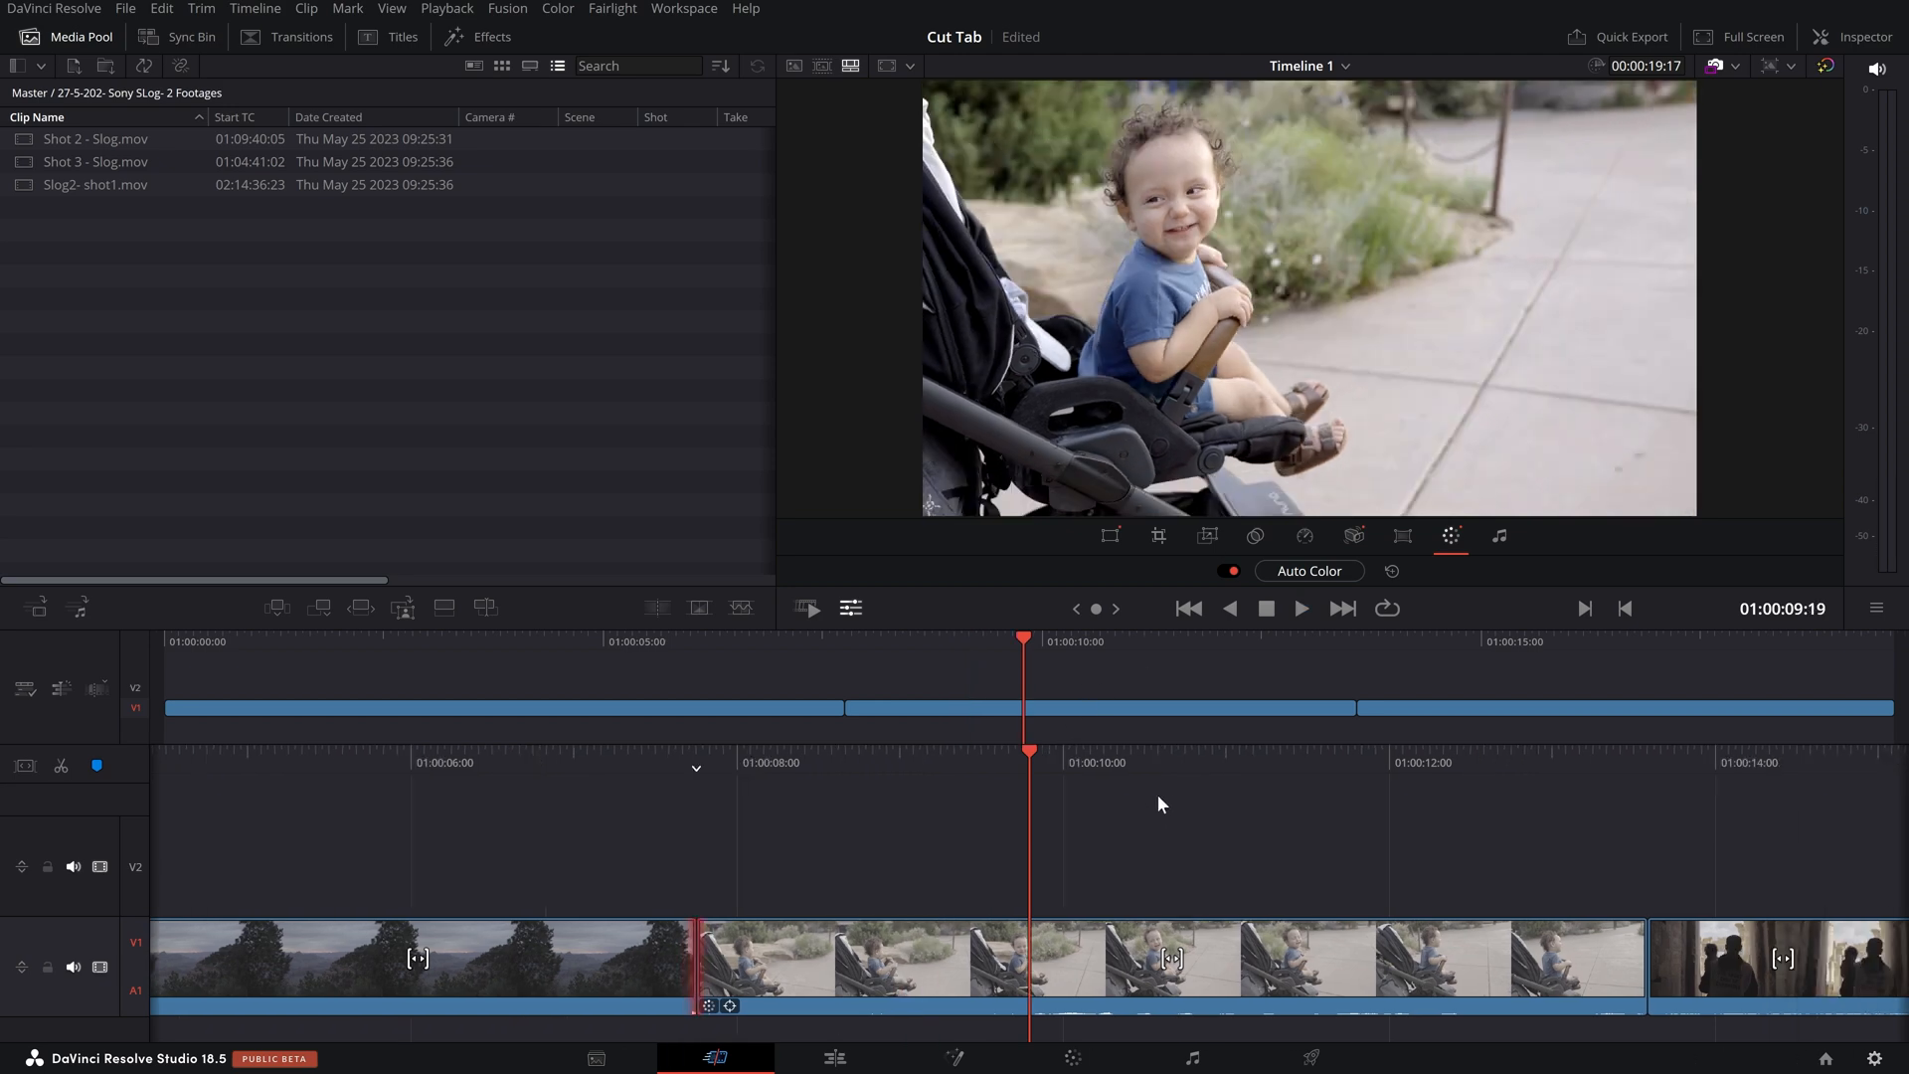
pyautogui.moveTo(1175, 768); pyautogui.dragTo(1256, 527)
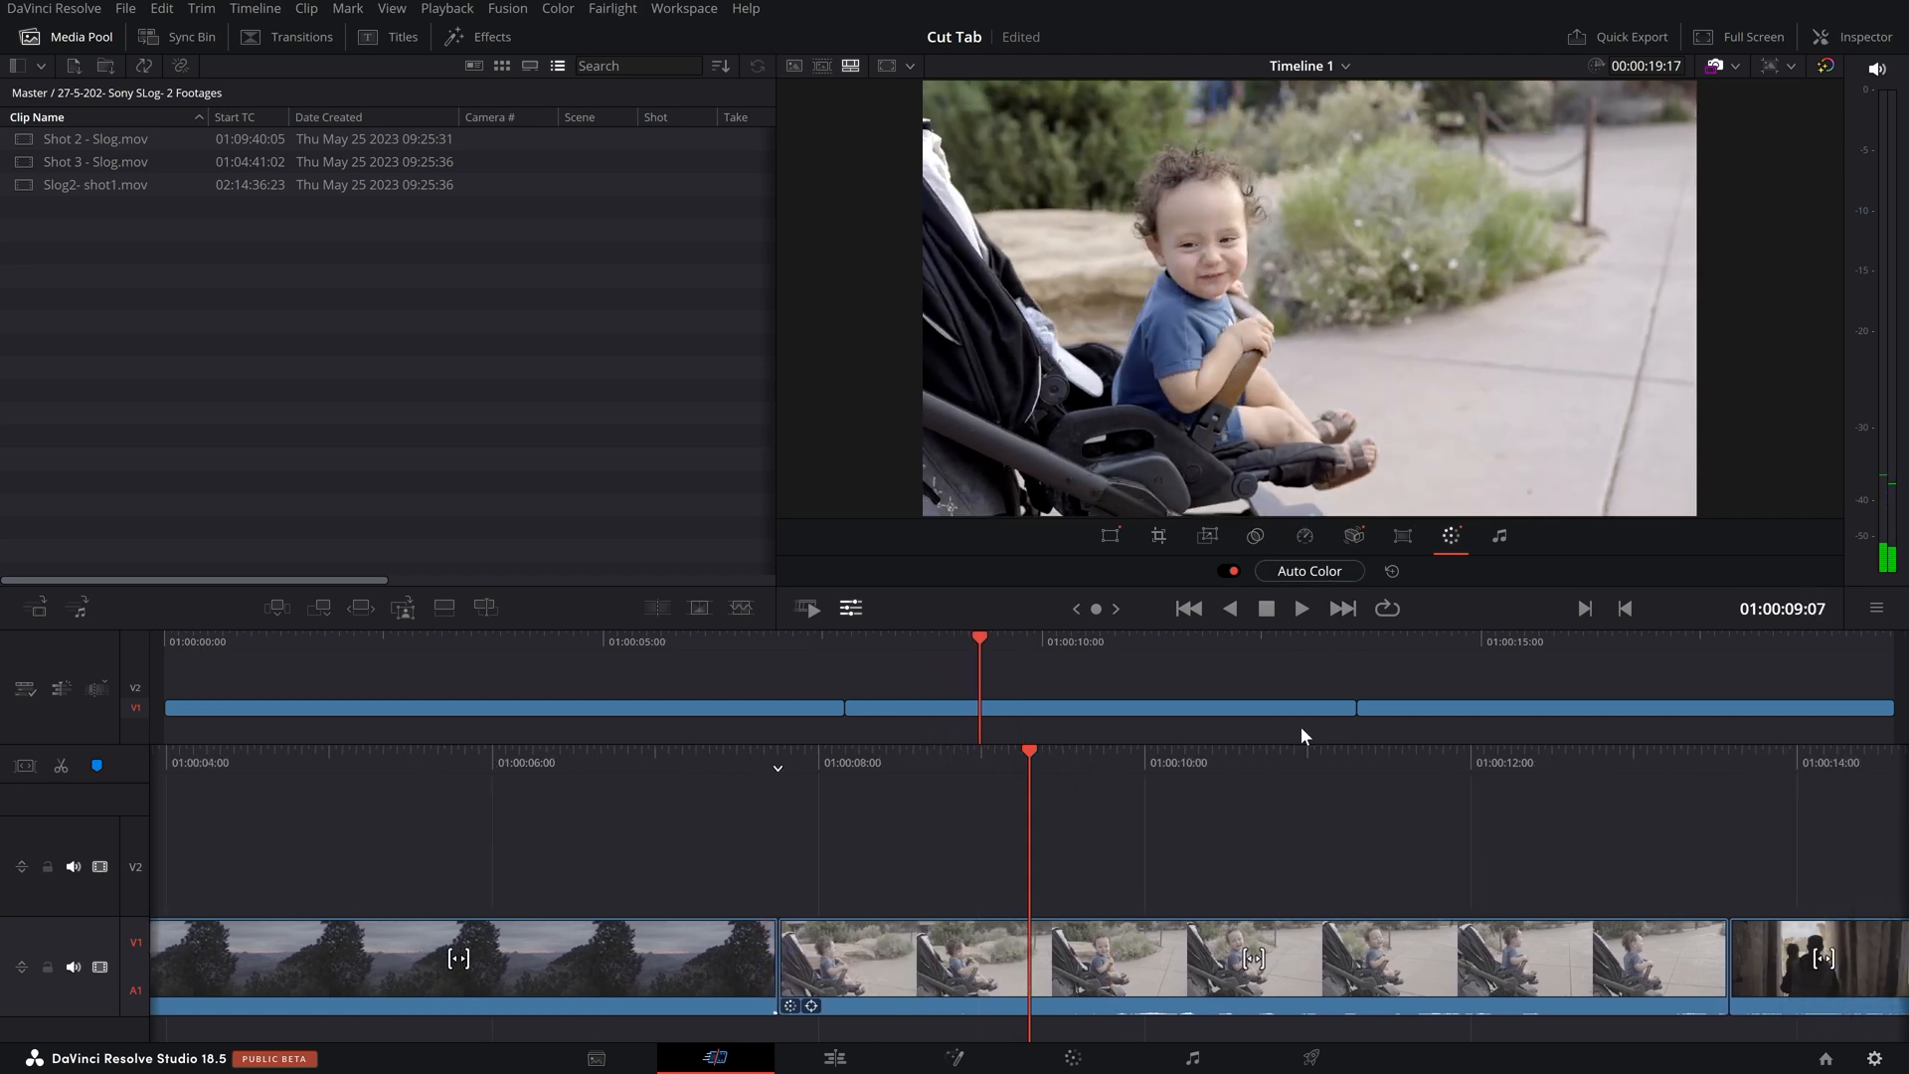
pyautogui.press('space')
pyautogui.press('space')
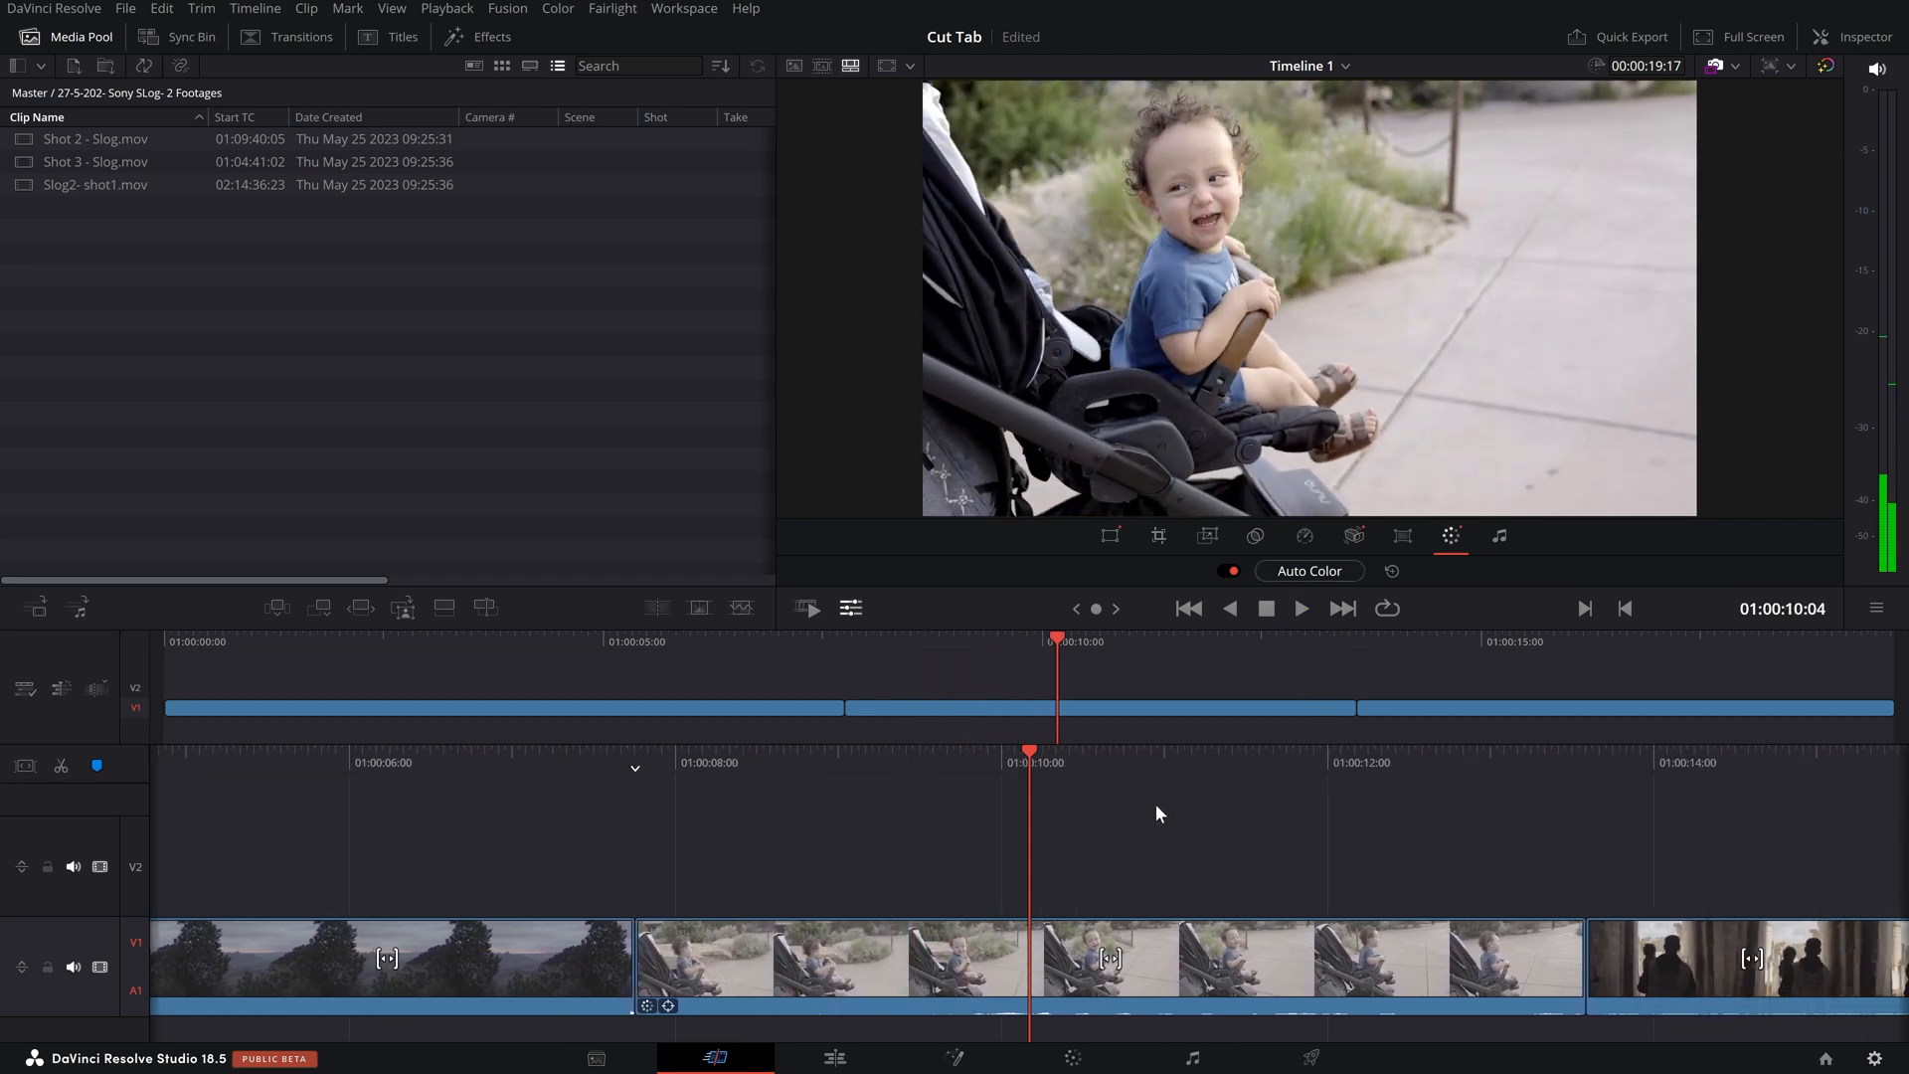
# Reset the stroller clip's color correction, and reapply Auto Color with the clip selected.
pyautogui.click(1392, 571)
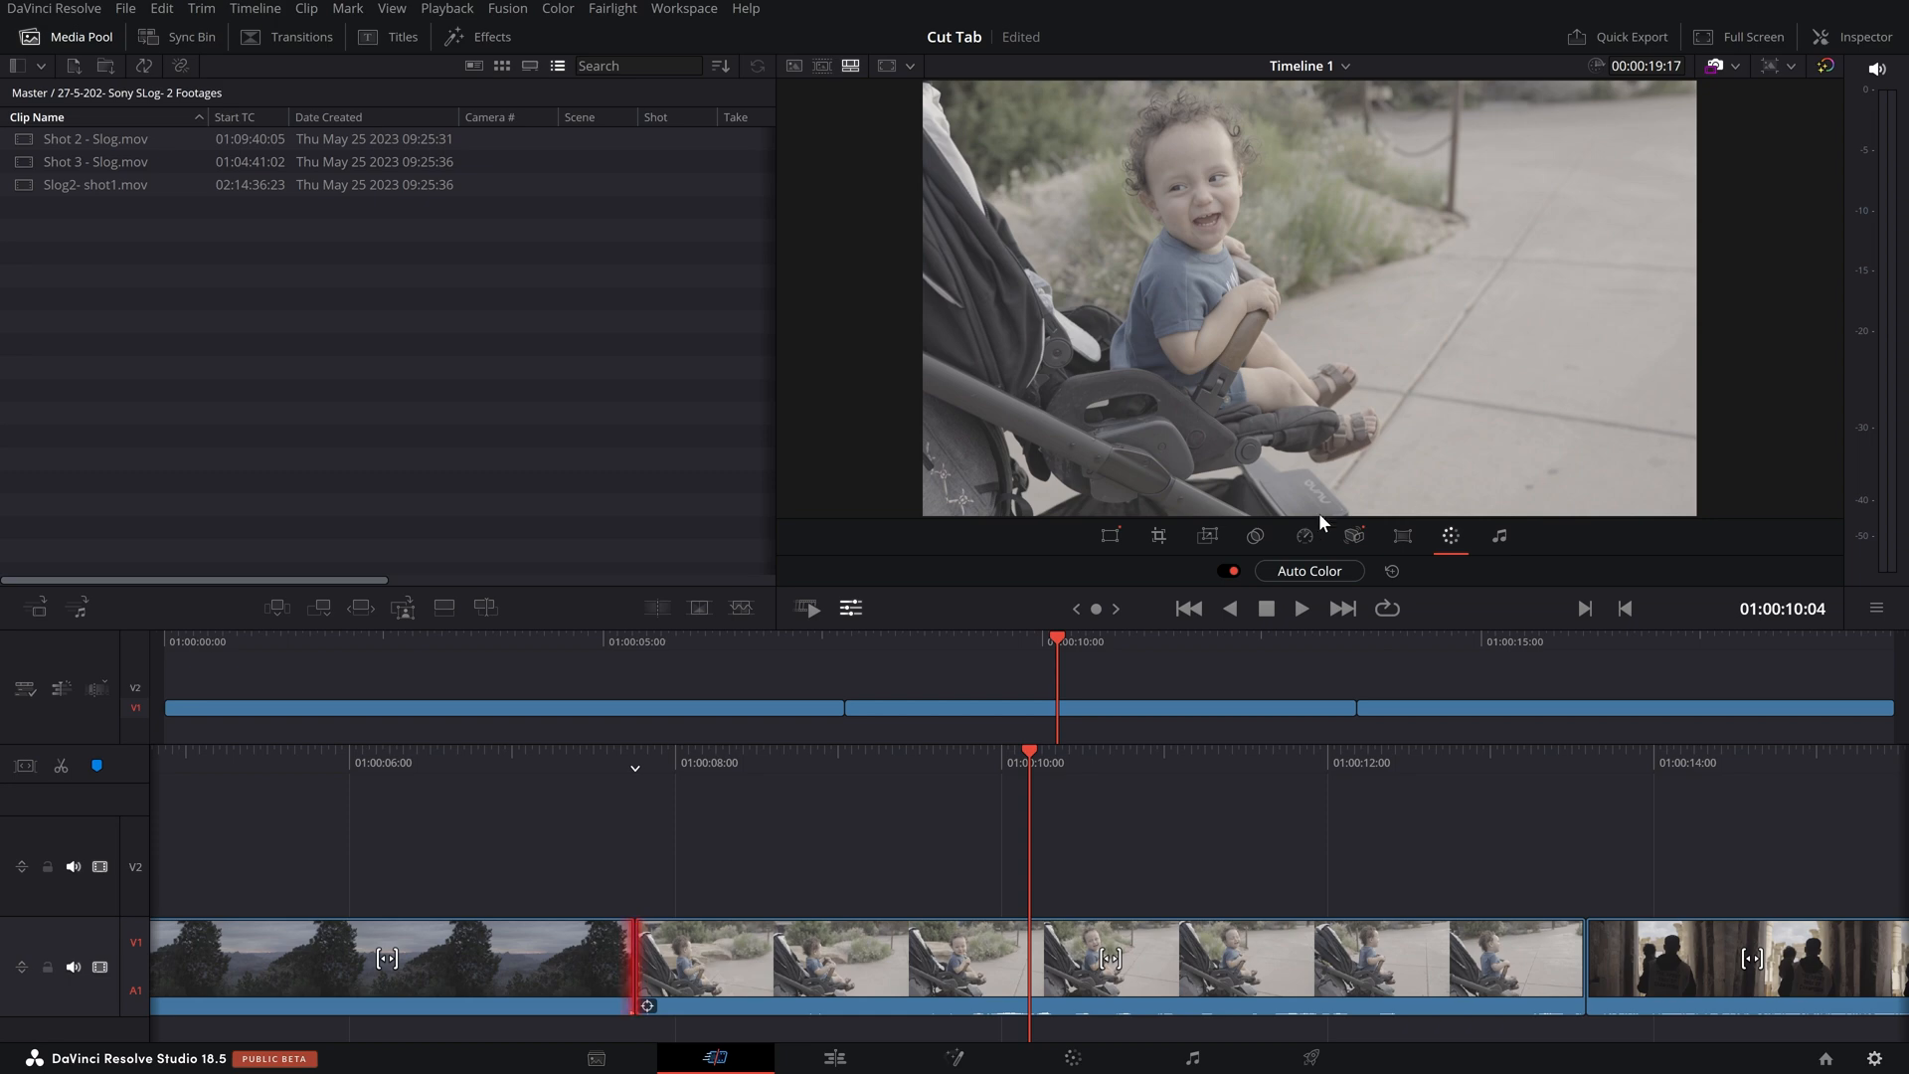
pyautogui.click(1091, 1068)
pyautogui.moveTo(1188, 813); pyautogui.dragTo(1343, 980)
pyautogui.click(1323, 571)
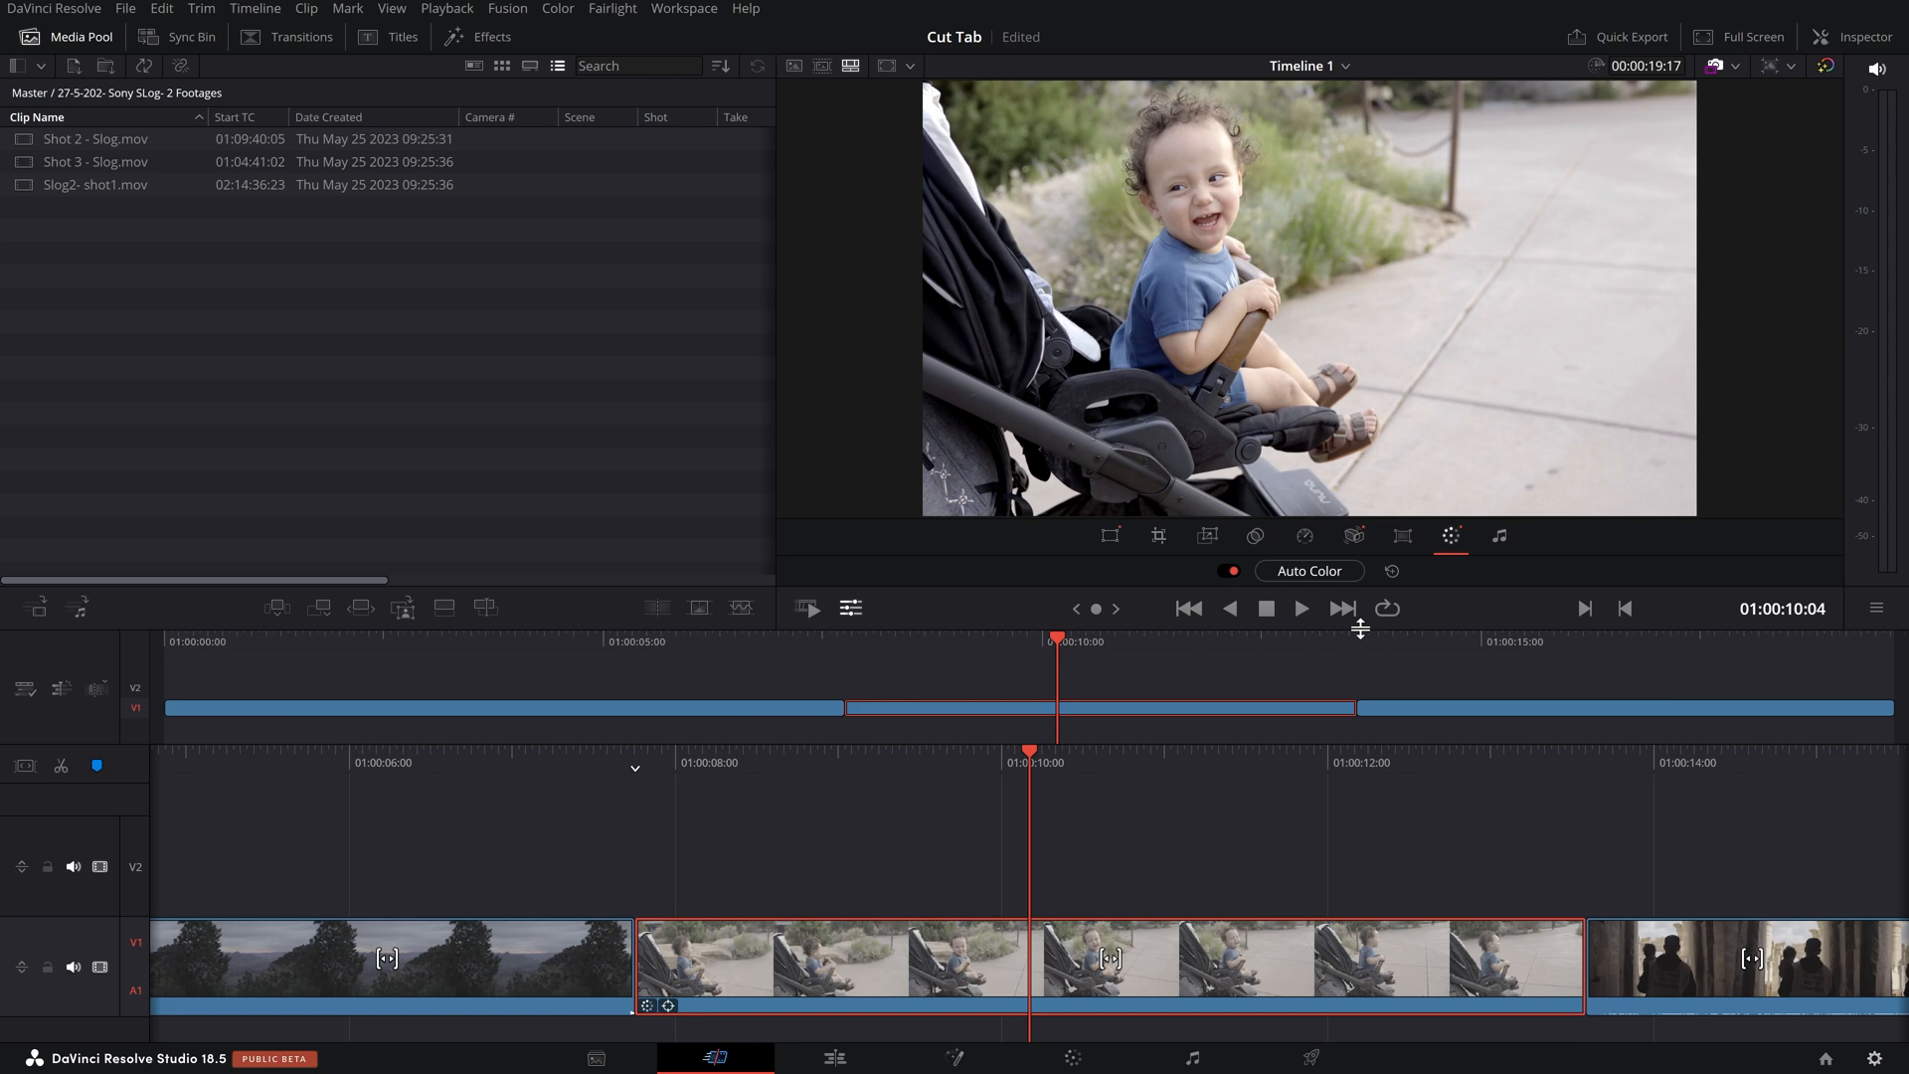
pyautogui.moveTo(1130, 765); pyautogui.dragTo(1203, 766)
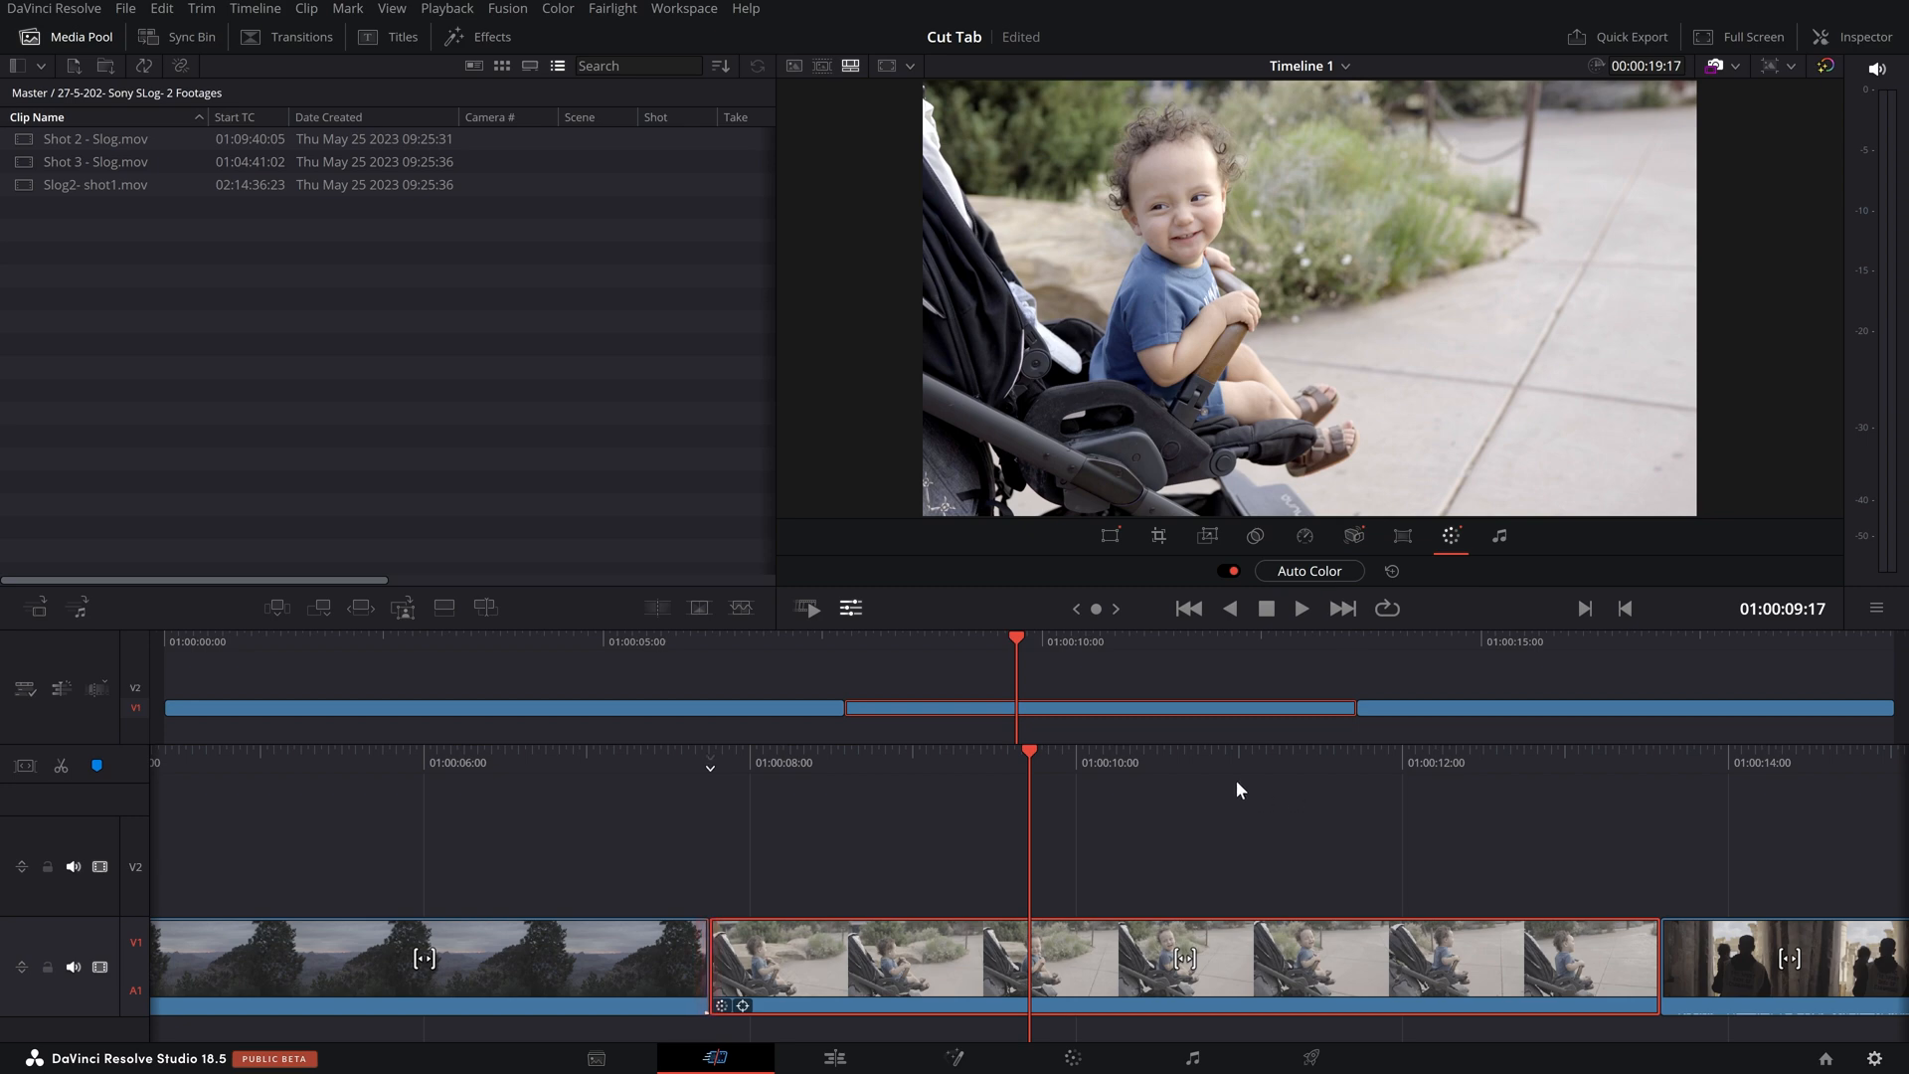
# Bring up the Audio controls for the stroller clip and play the clip at its original volume.
pyautogui.click(1500, 540)
pyautogui.moveTo(1094, 770); pyautogui.dragTo(1297, 767)
pyautogui.click(1175, 781)
pyautogui.press('space')
pyautogui.press('space')
pyautogui.moveTo(1085, 771); pyautogui.dragTo(1404, 769)
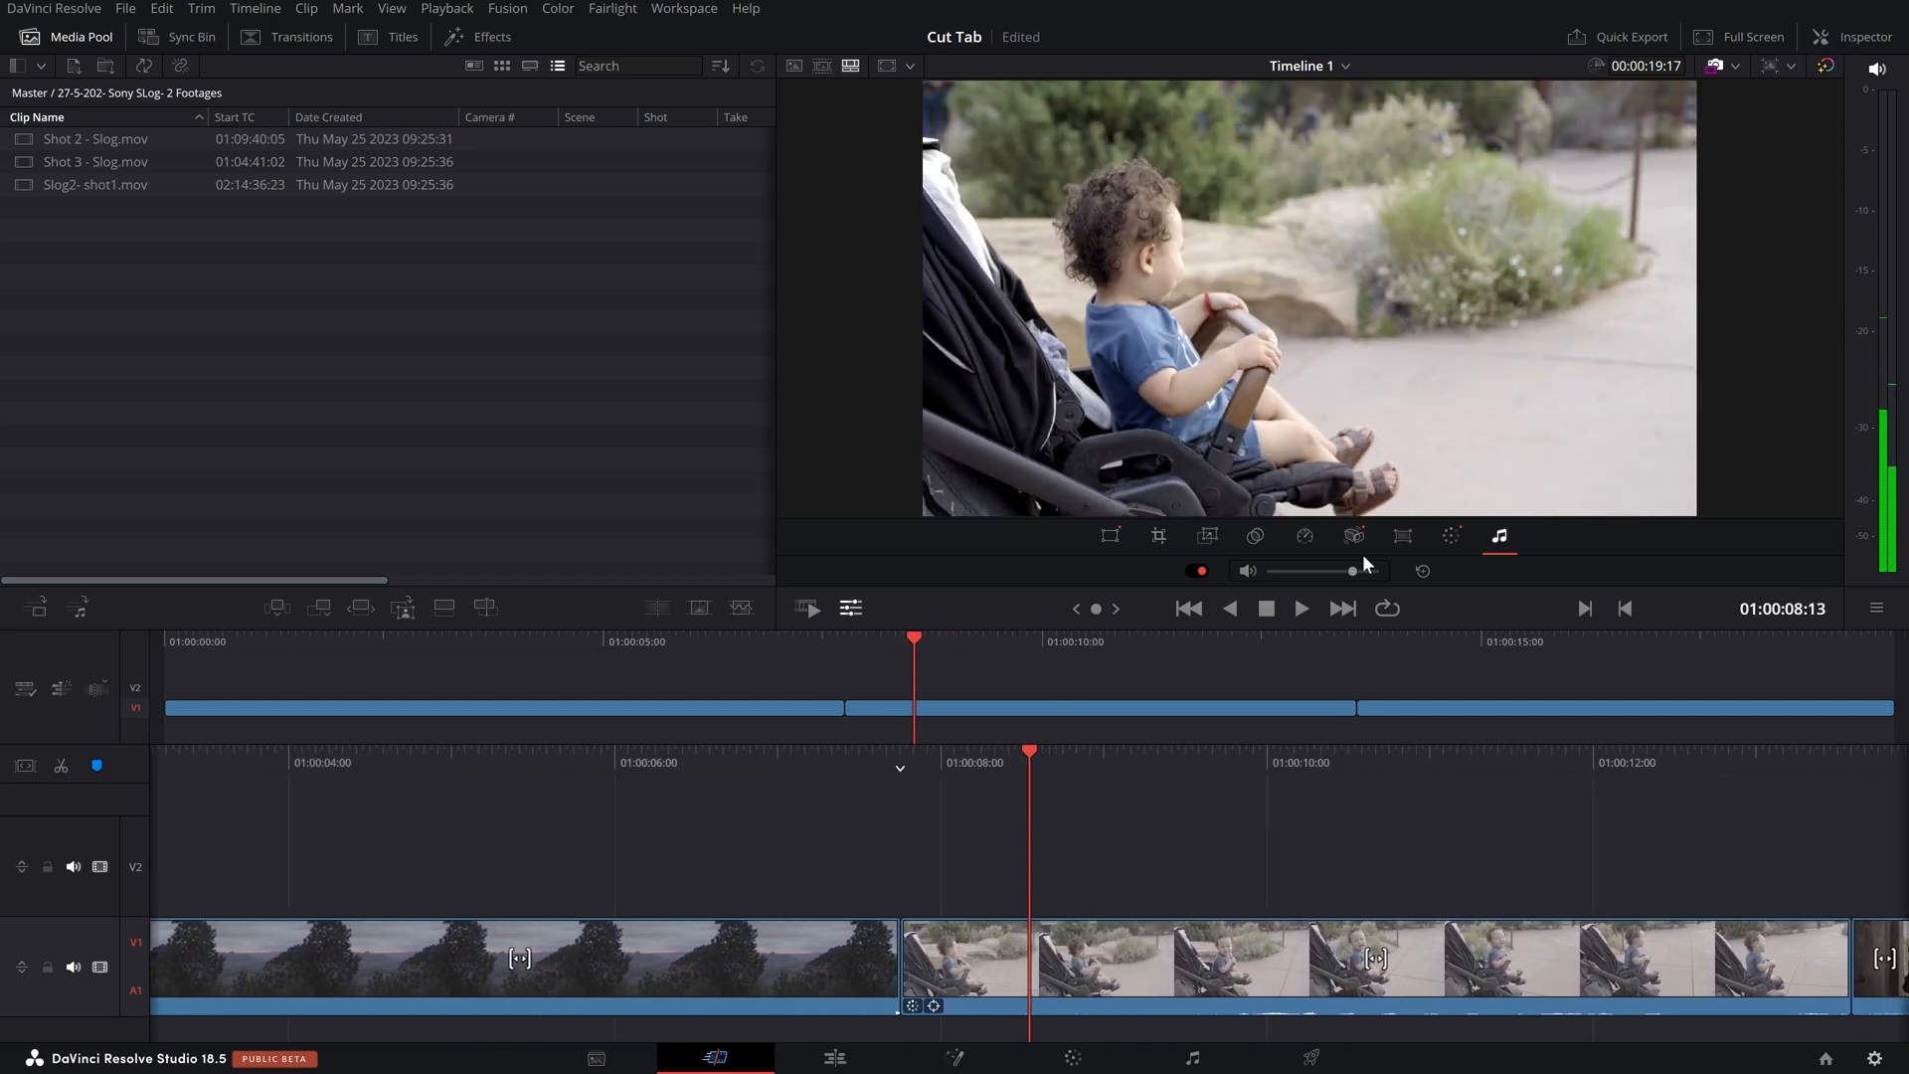
# Raise the stroller clip's volume moderately above its default and preview the louder audio.
pyautogui.moveTo(1352, 570)
pyautogui.mouseDown()
pyautogui.moveTo(1379, 573)
pyautogui.moveTo(1303, 581)
pyautogui.moveTo(1369, 571)
pyautogui.mouseUp()
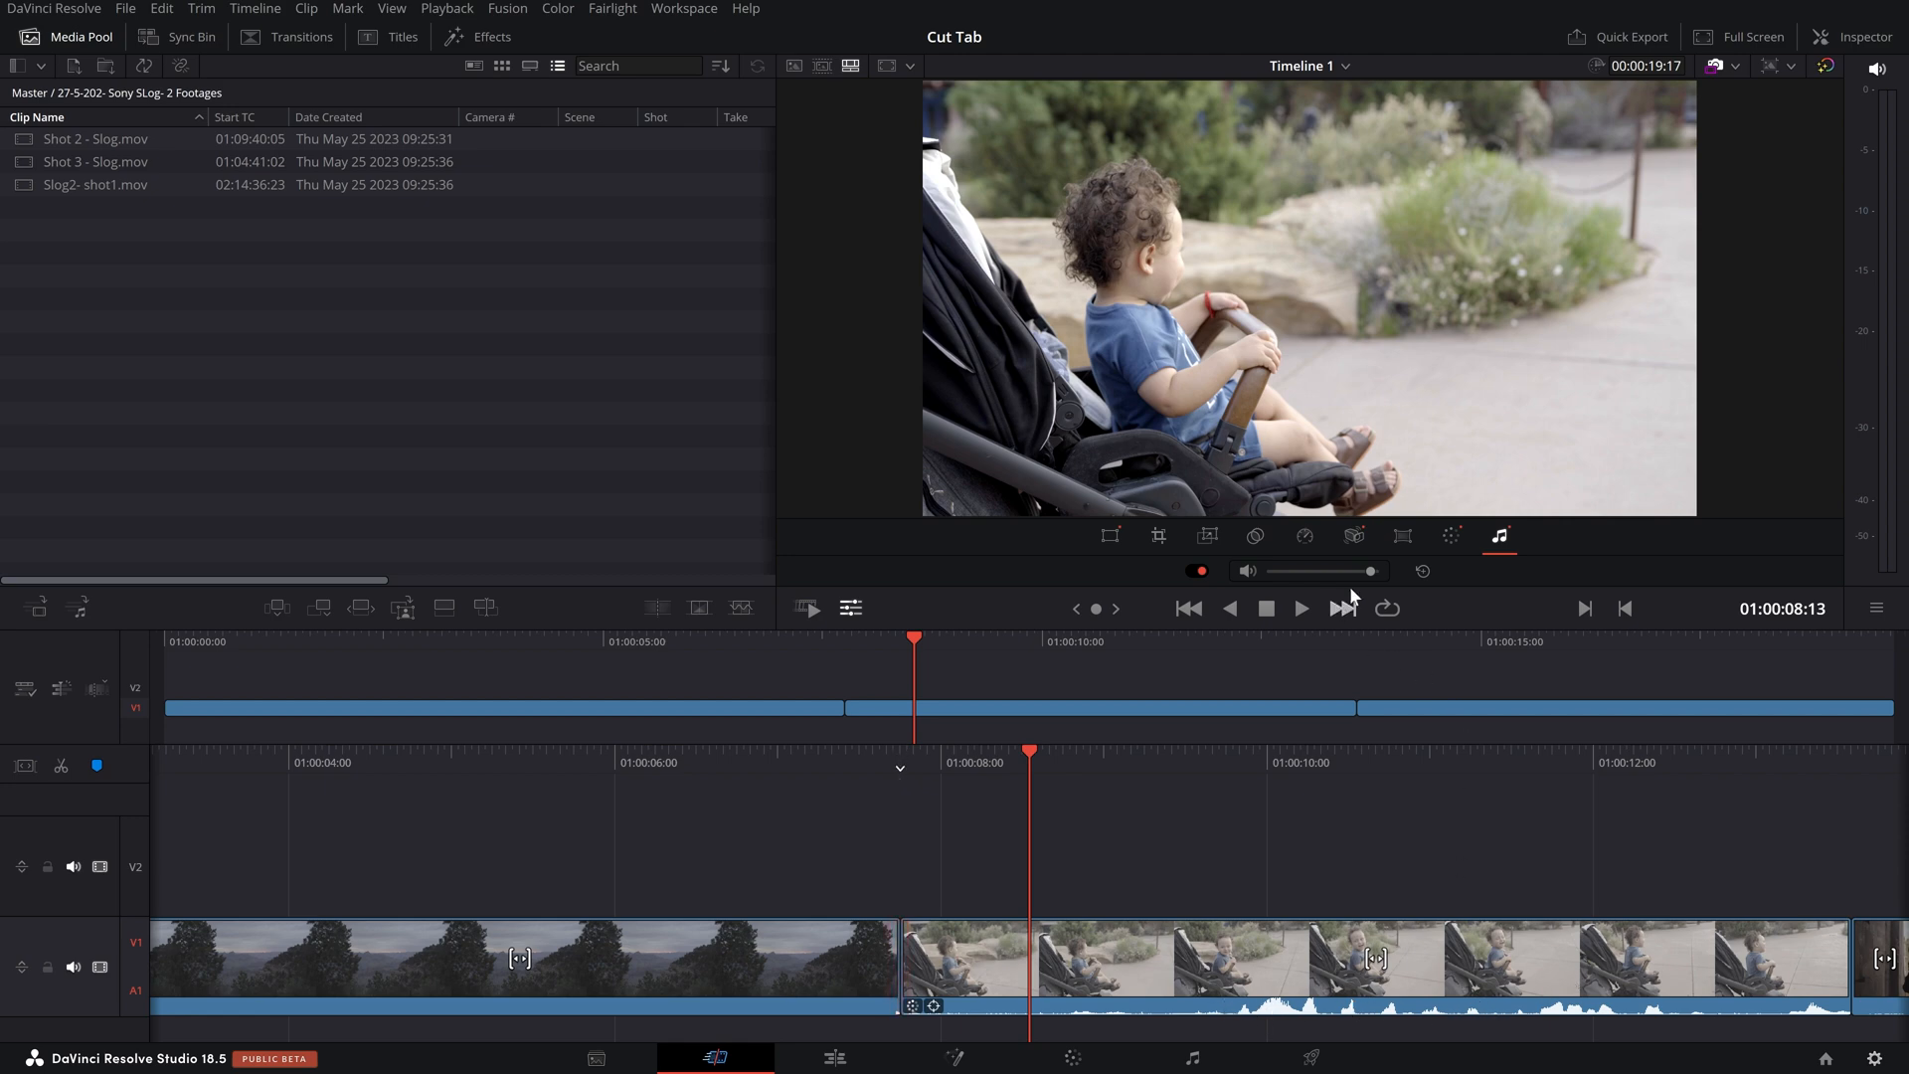
pyautogui.moveTo(1369, 570); pyautogui.dragTo(1385, 572)
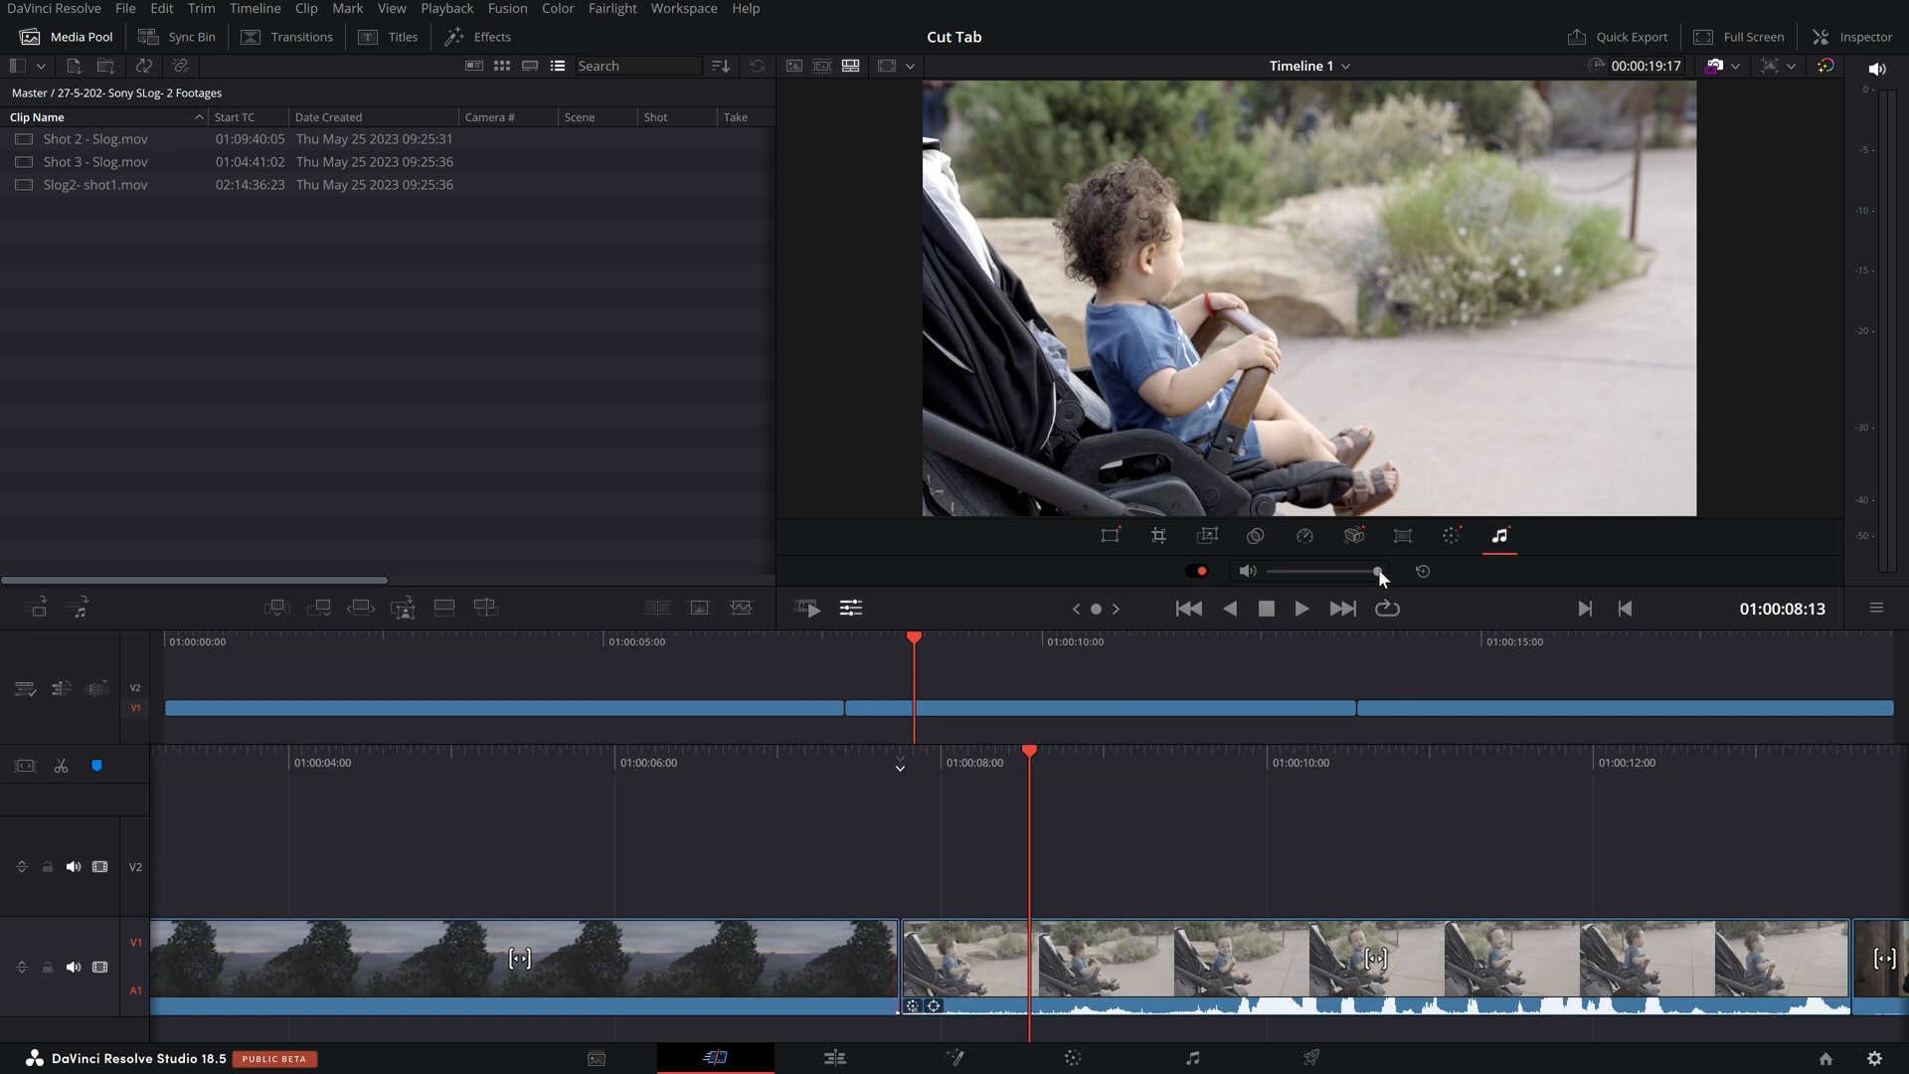
pyautogui.moveTo(1380, 573)
pyautogui.mouseDown()
pyautogui.moveTo(1339, 575)
pyautogui.moveTo(1368, 577)
pyautogui.mouseUp()
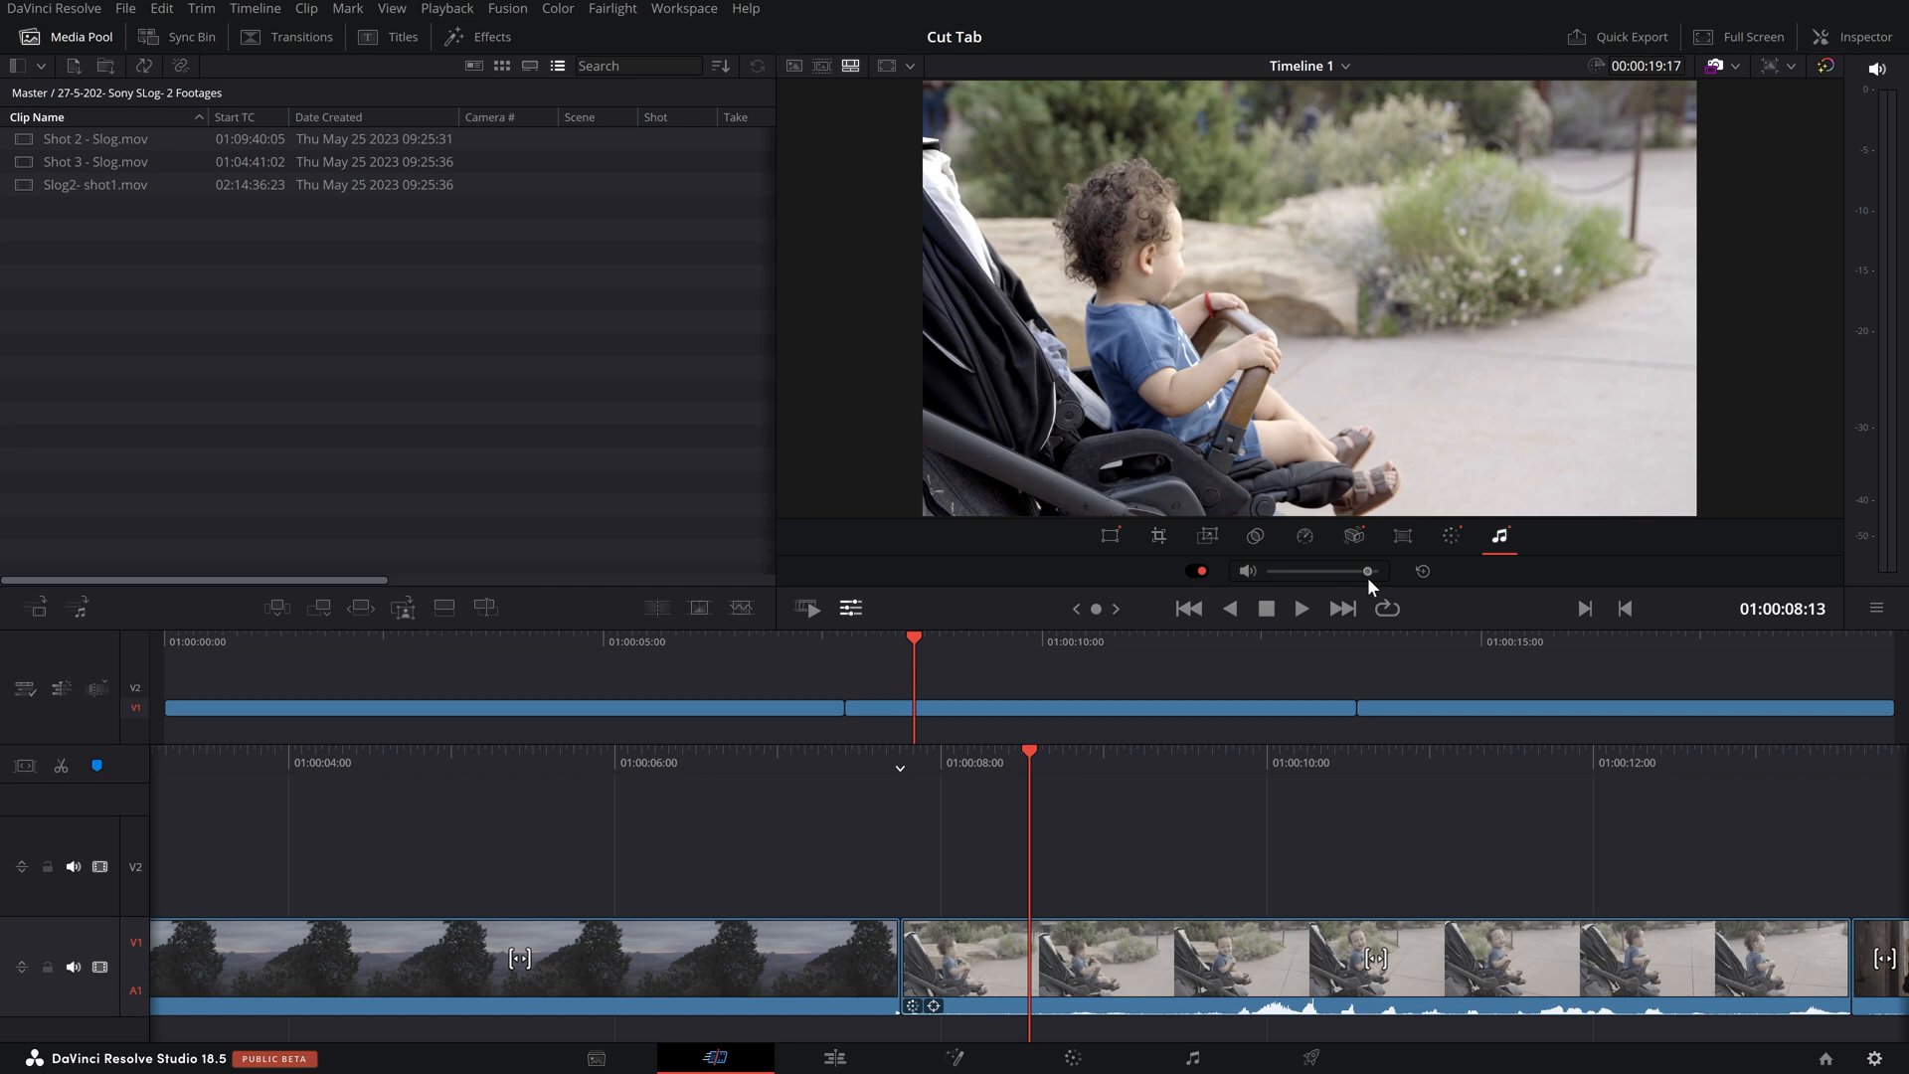
pyautogui.press('space')
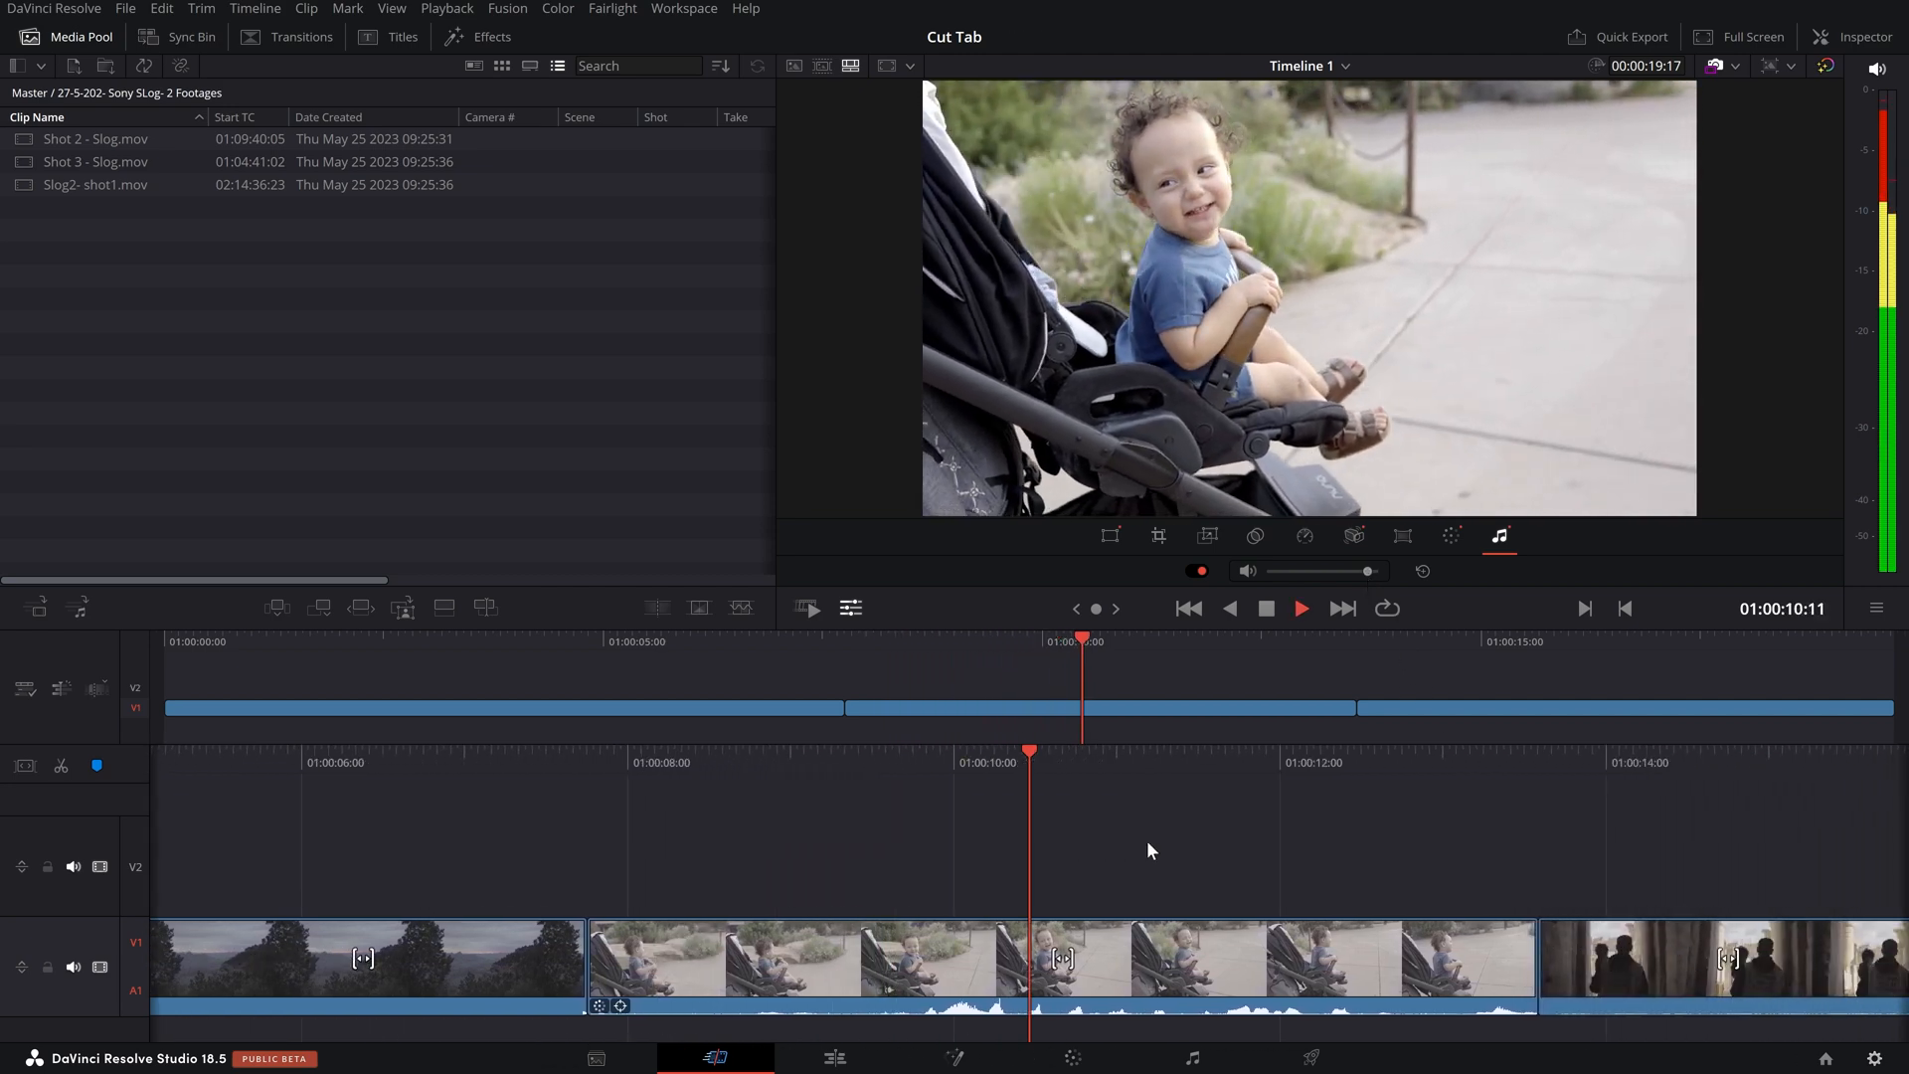
pyautogui.press('space')
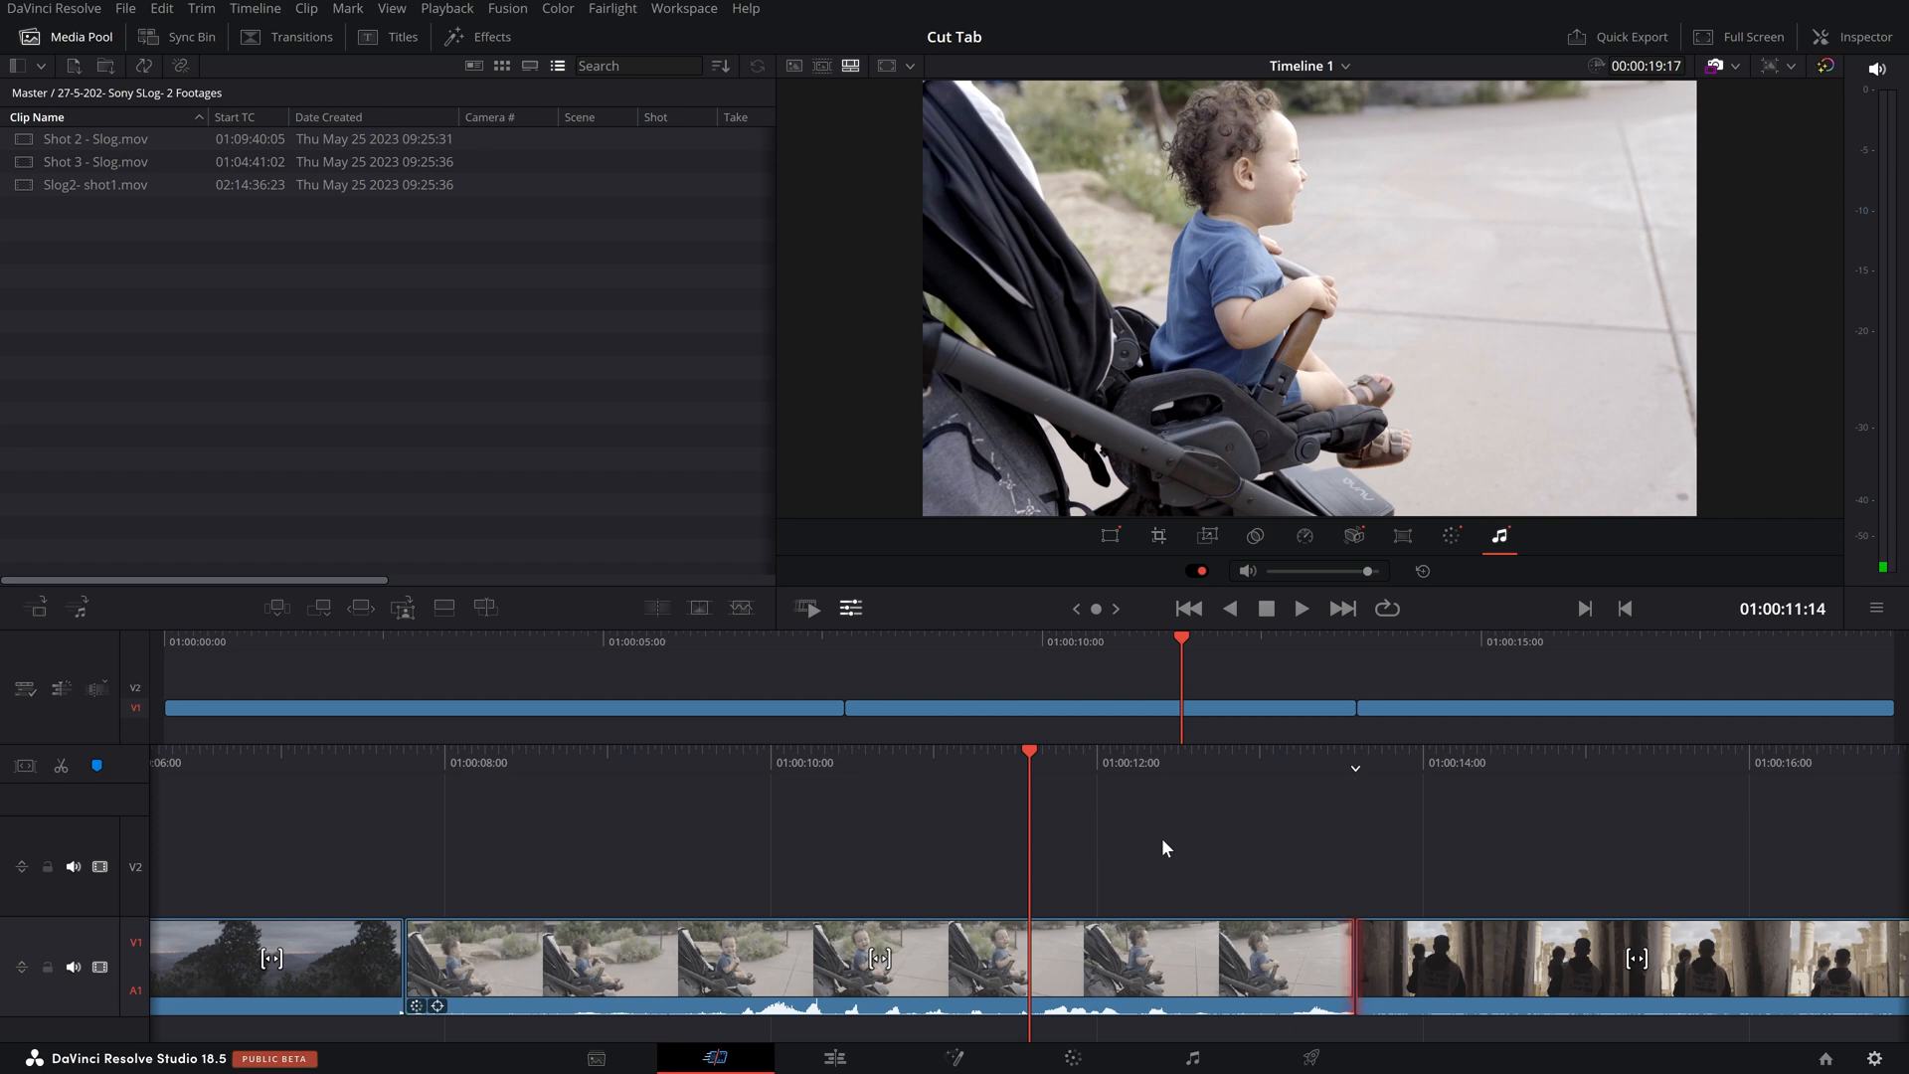
pyautogui.moveTo(1198, 762); pyautogui.dragTo(1377, 759)
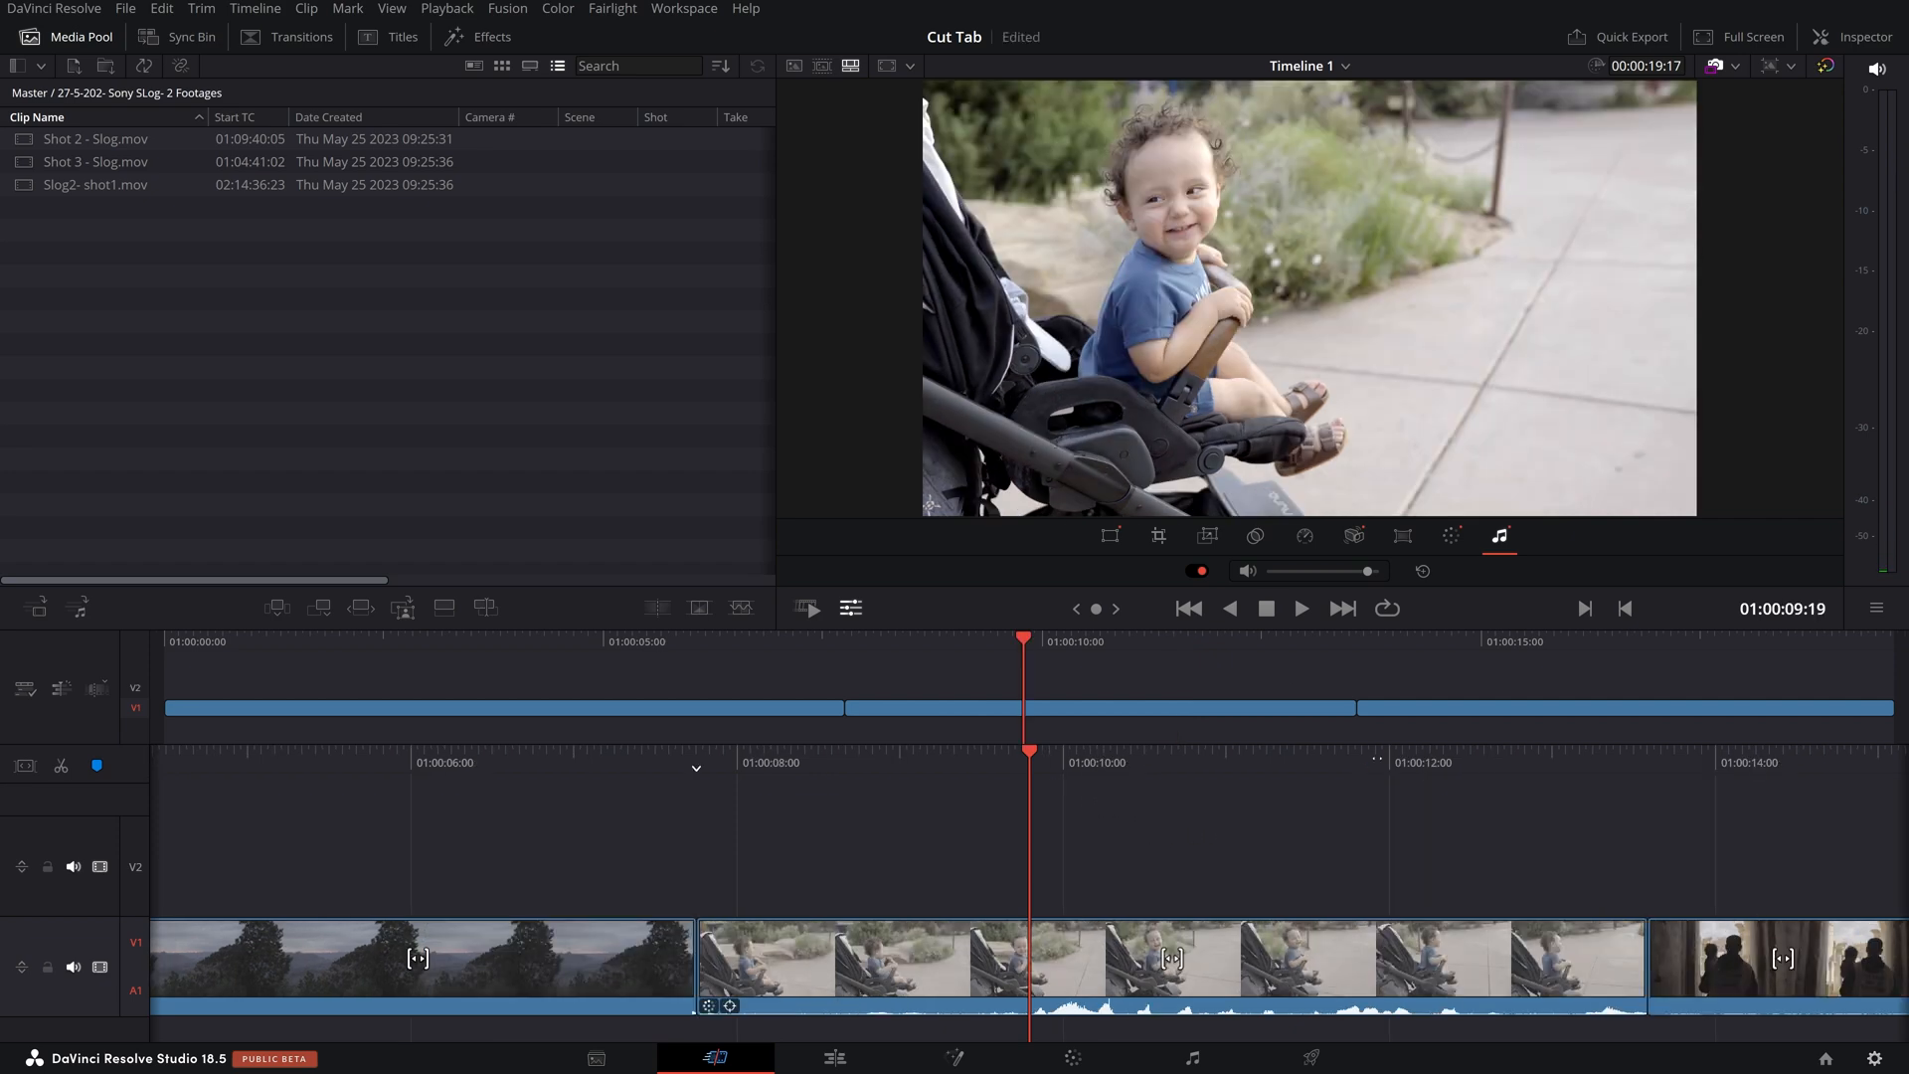
# Reset the stroller clip's volume and preview the clip with the audio adjustment disabled.
pyautogui.click(1422, 571)
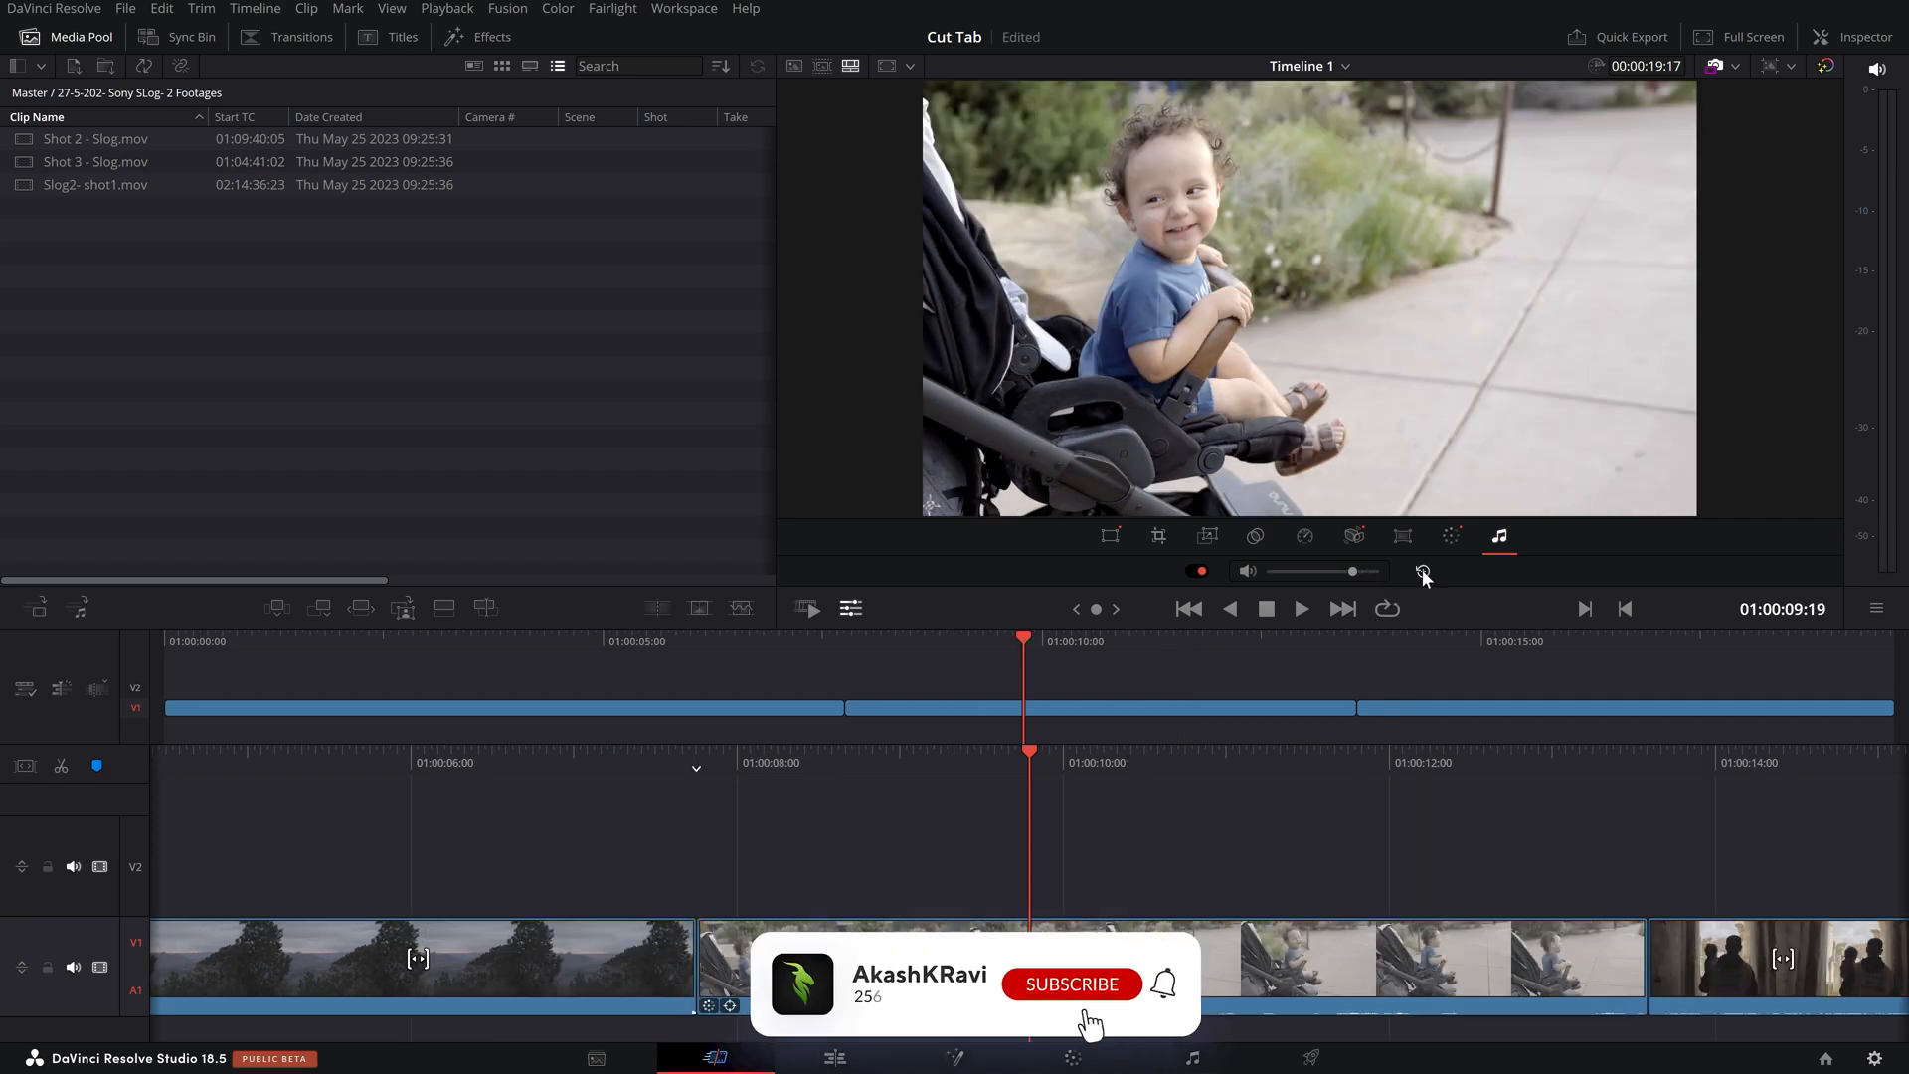
pyautogui.click(1200, 571)
pyautogui.press('space')
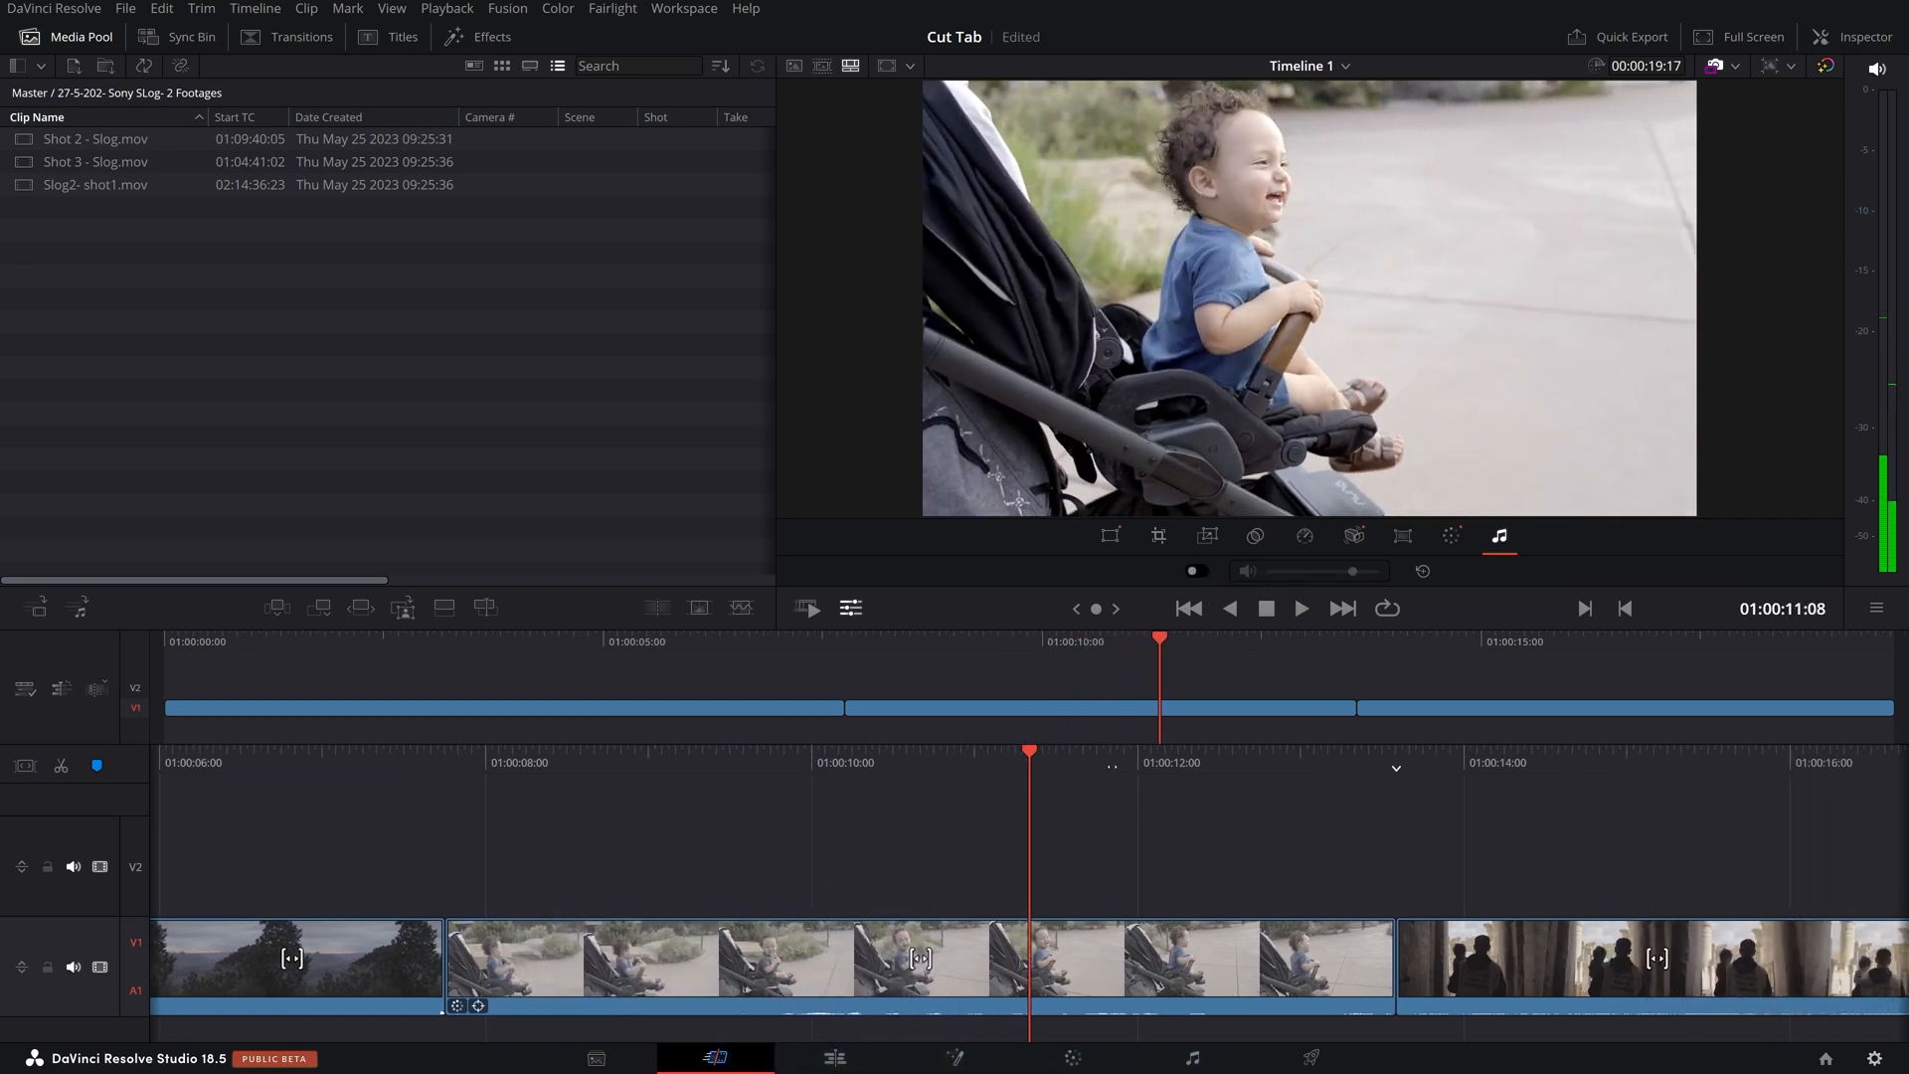
pyautogui.press('space')
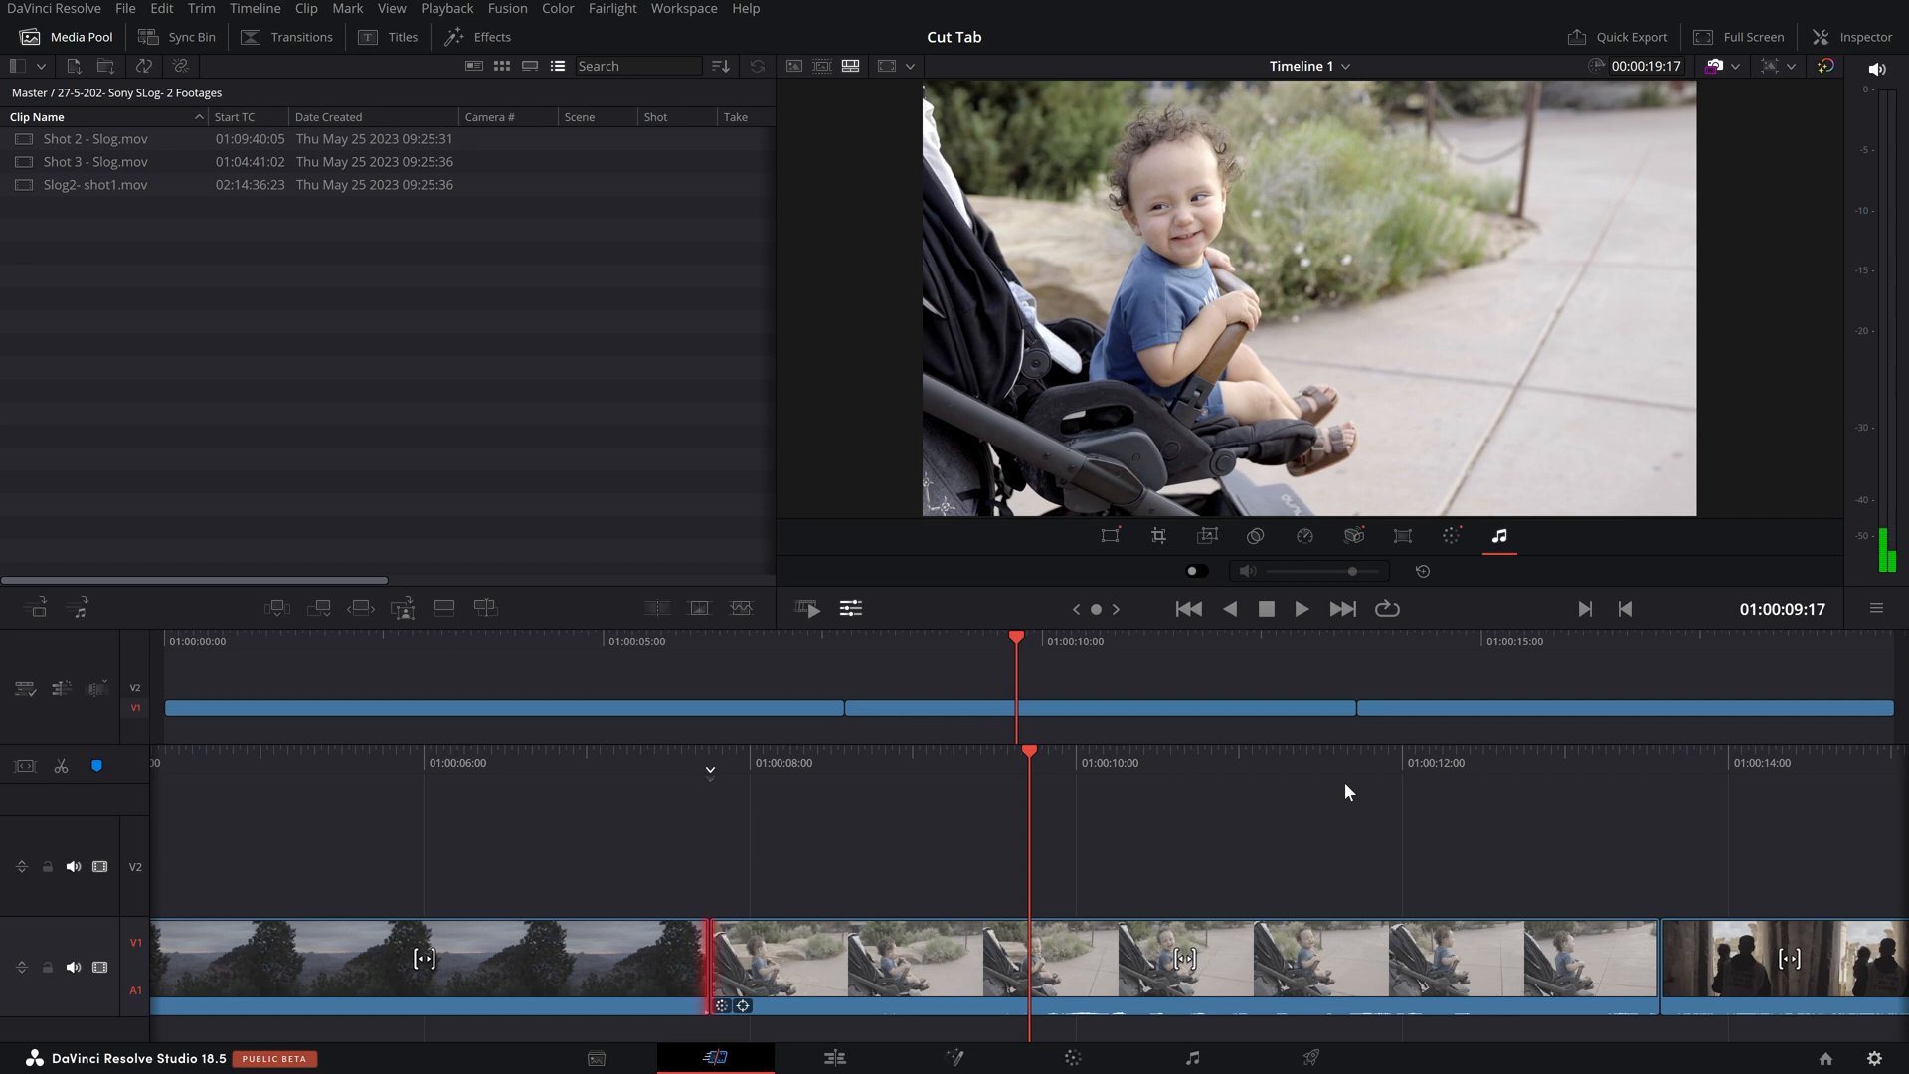
pyautogui.press('space')
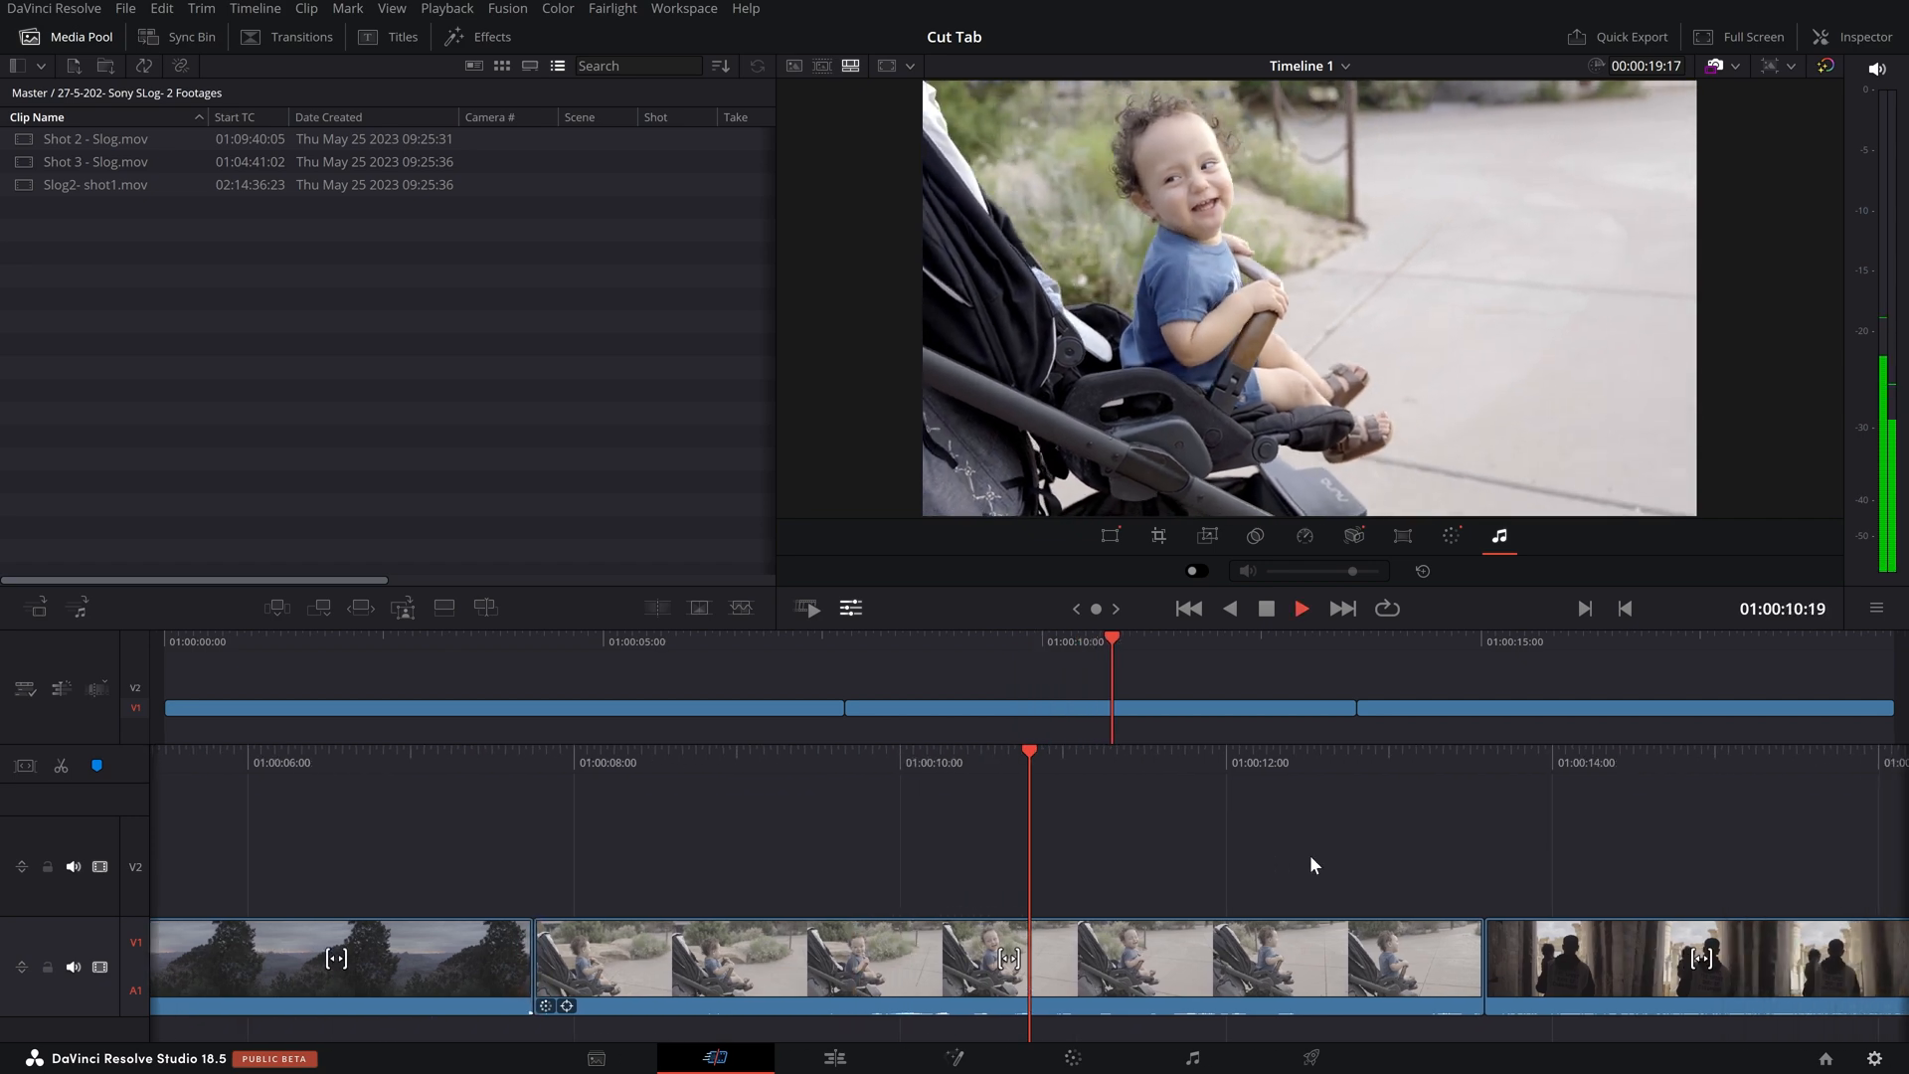
# Raise the stroller clip's volume to the maximum and compare playback with the audio adjustment enabled and disabled, leaving it off.
pyautogui.moveTo(1352, 571); pyautogui.dragTo(1416, 576)
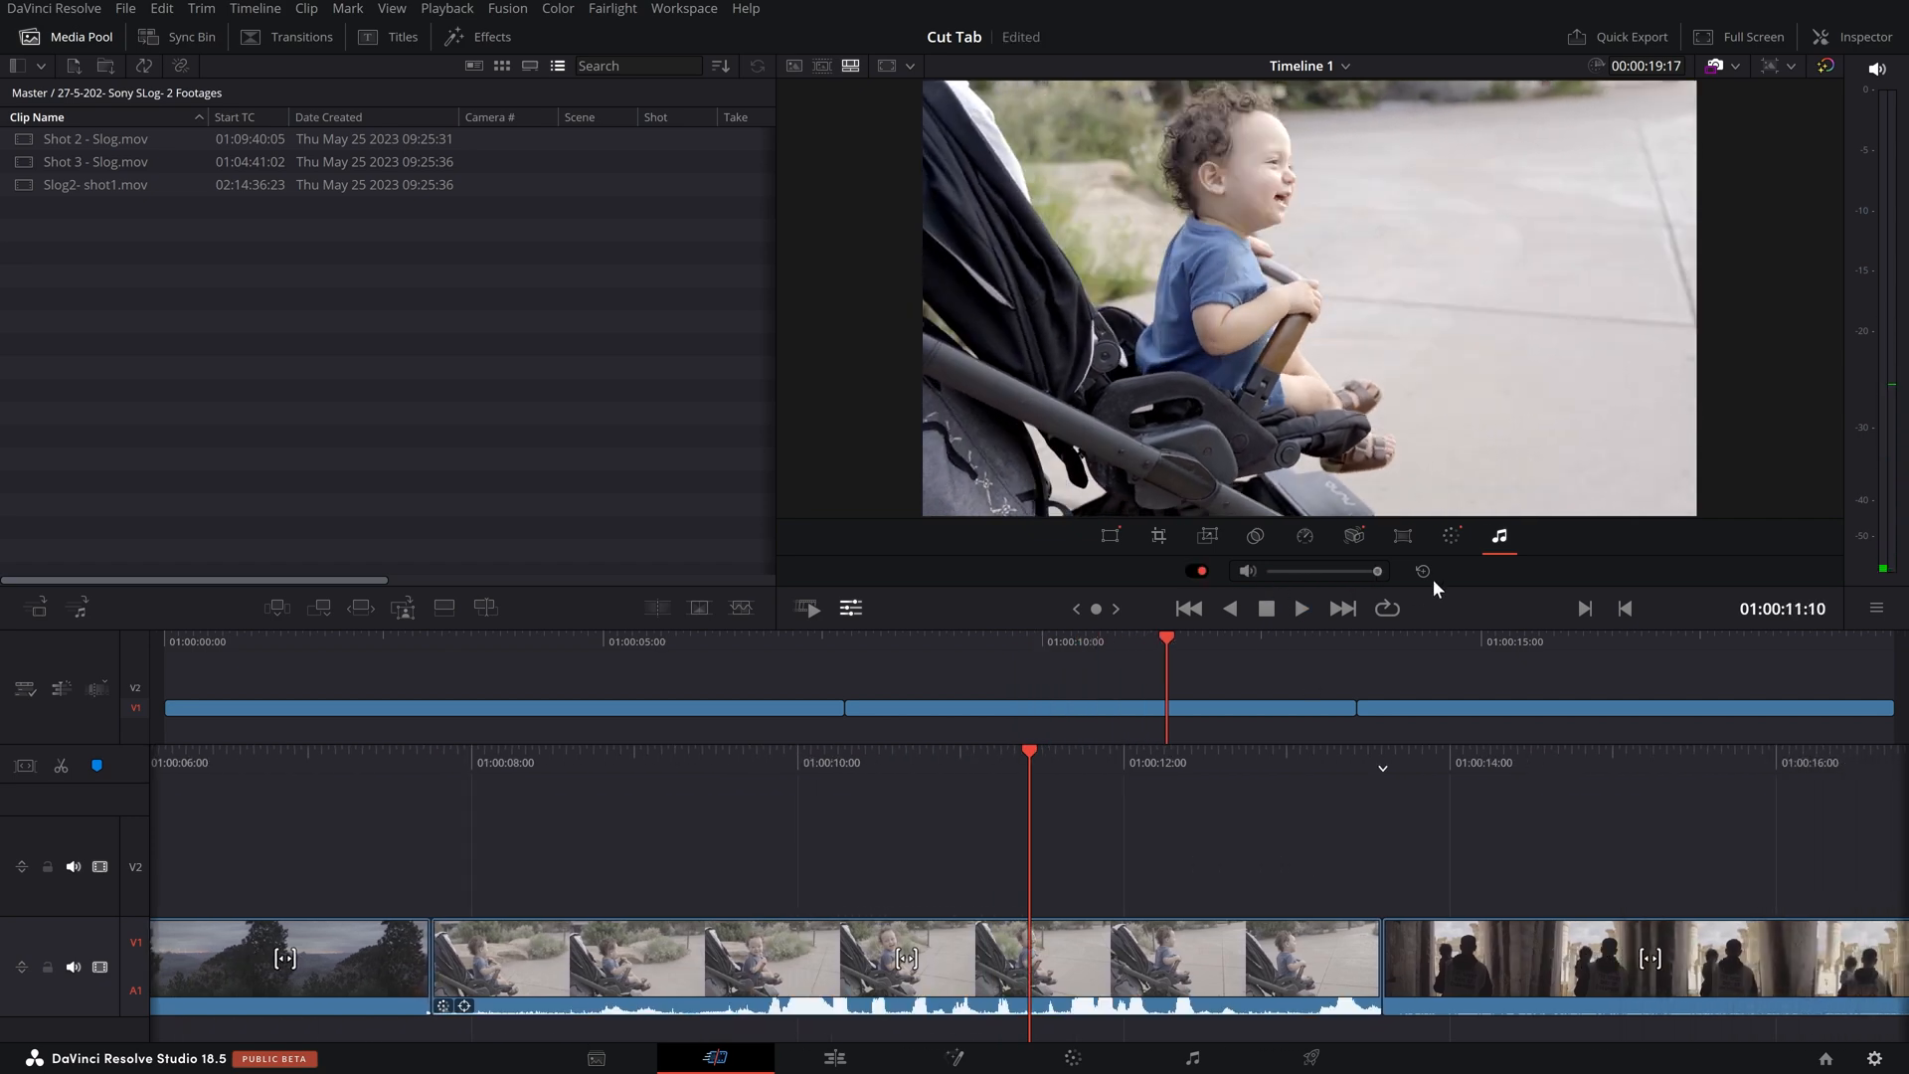
pyautogui.press('space')
pyautogui.moveTo(1117, 767); pyautogui.dragTo(1402, 776)
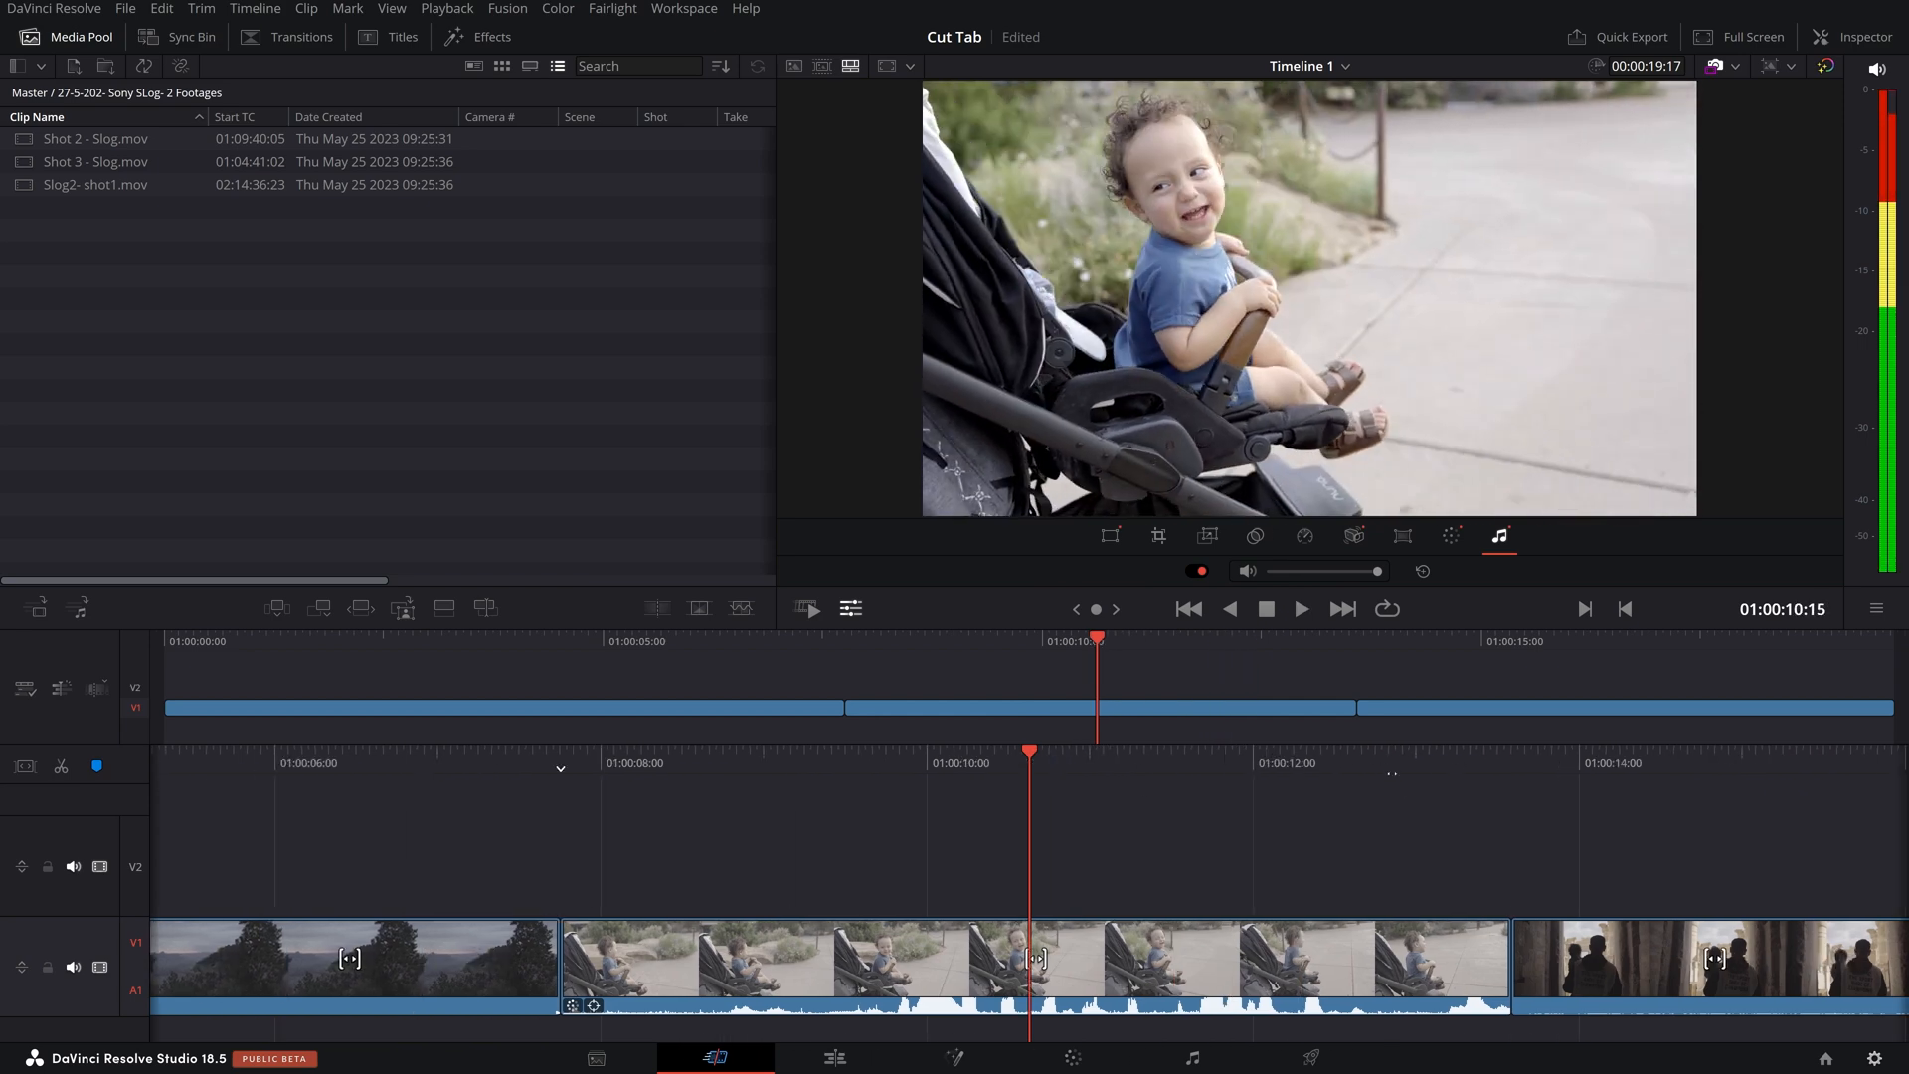
pyautogui.click(1199, 571)
pyautogui.press('space')
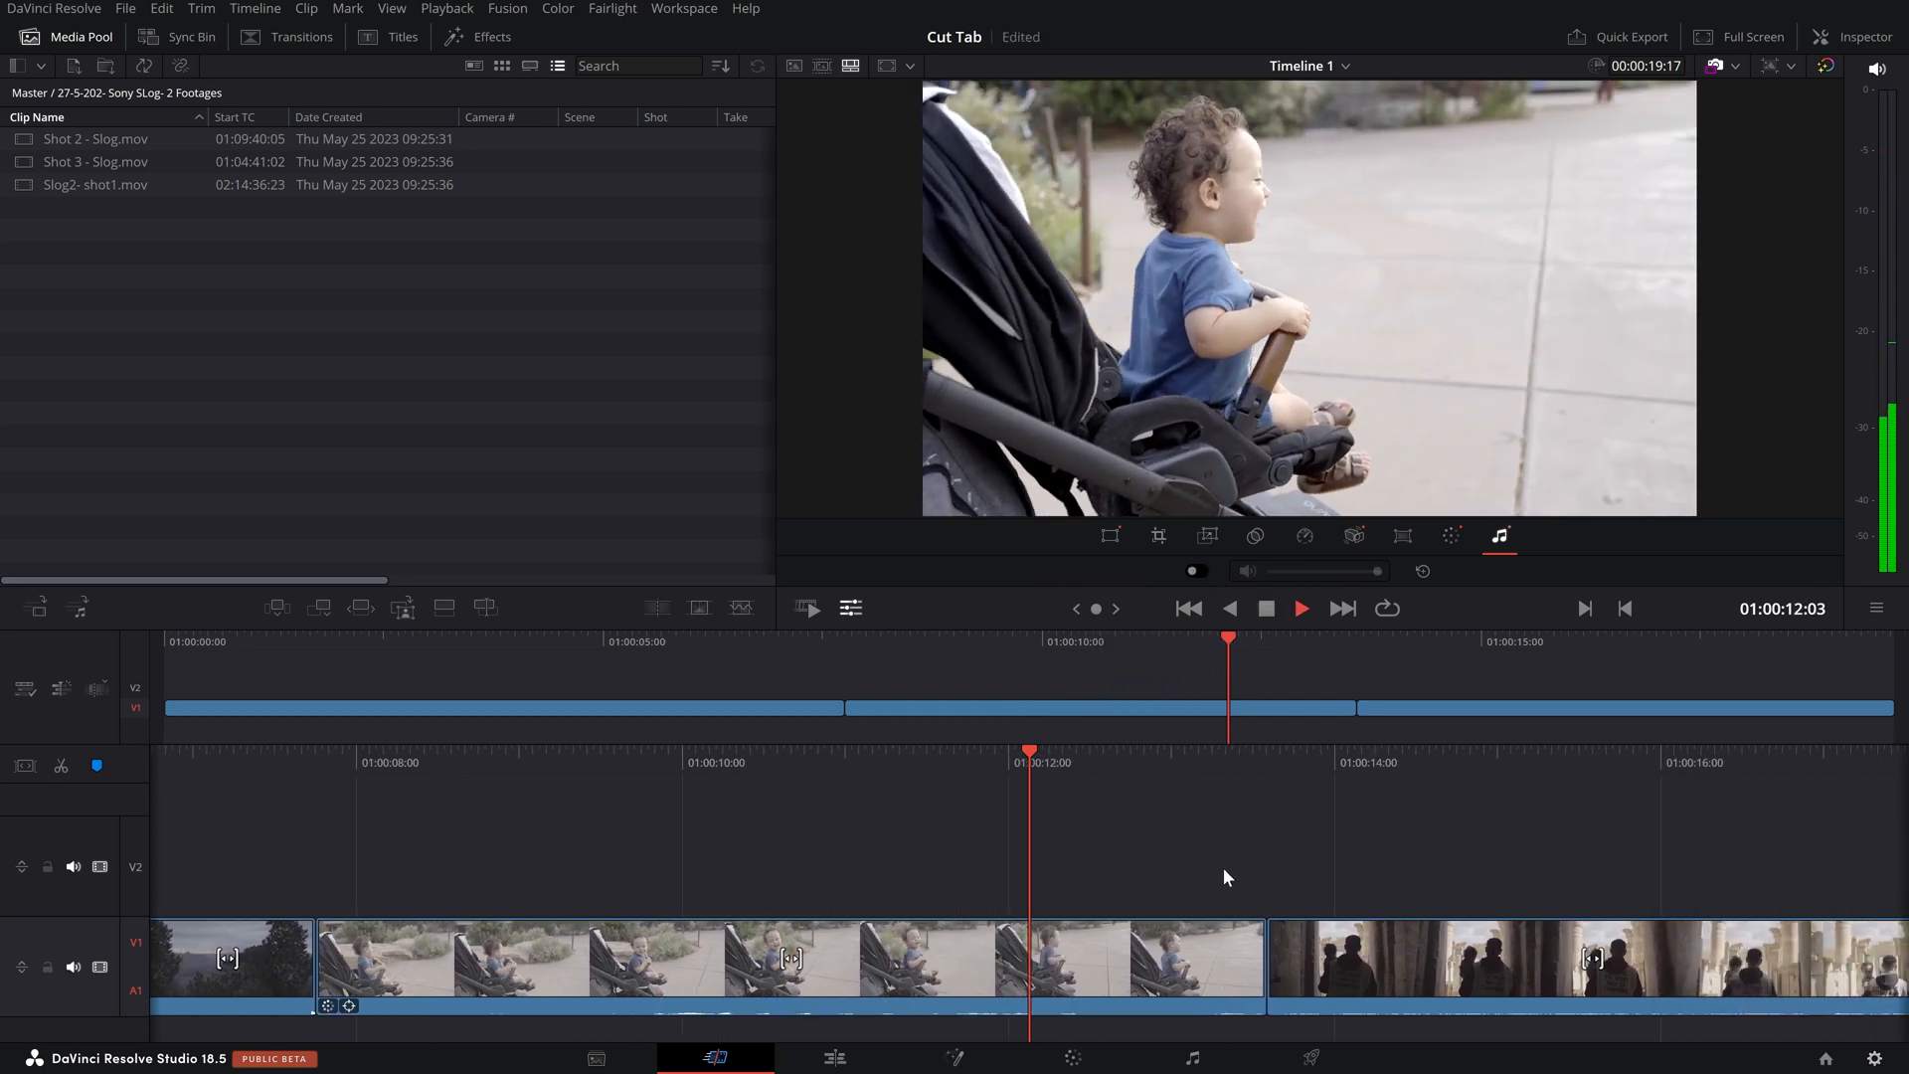
pyautogui.press('space')
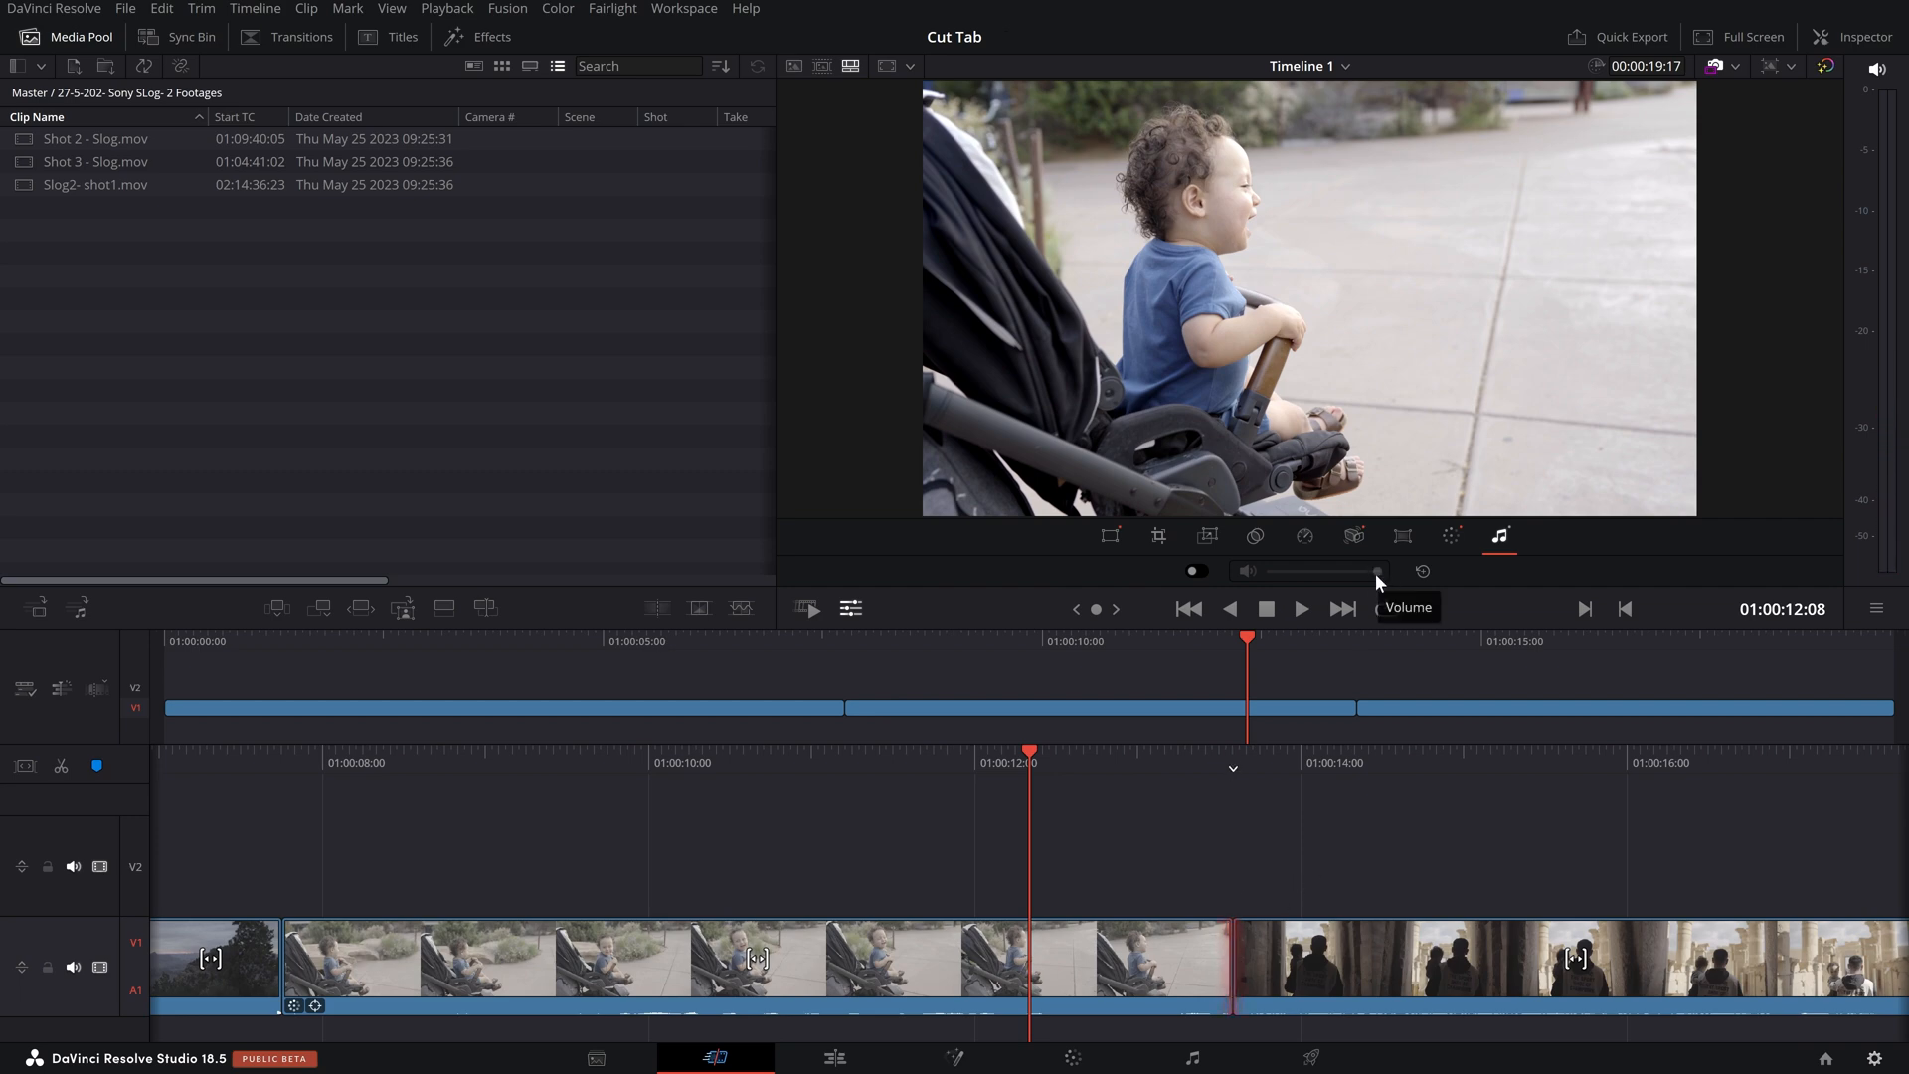
# Reset the stroller clip's volume and bring up its Transform controls.
pyautogui.click(1423, 571)
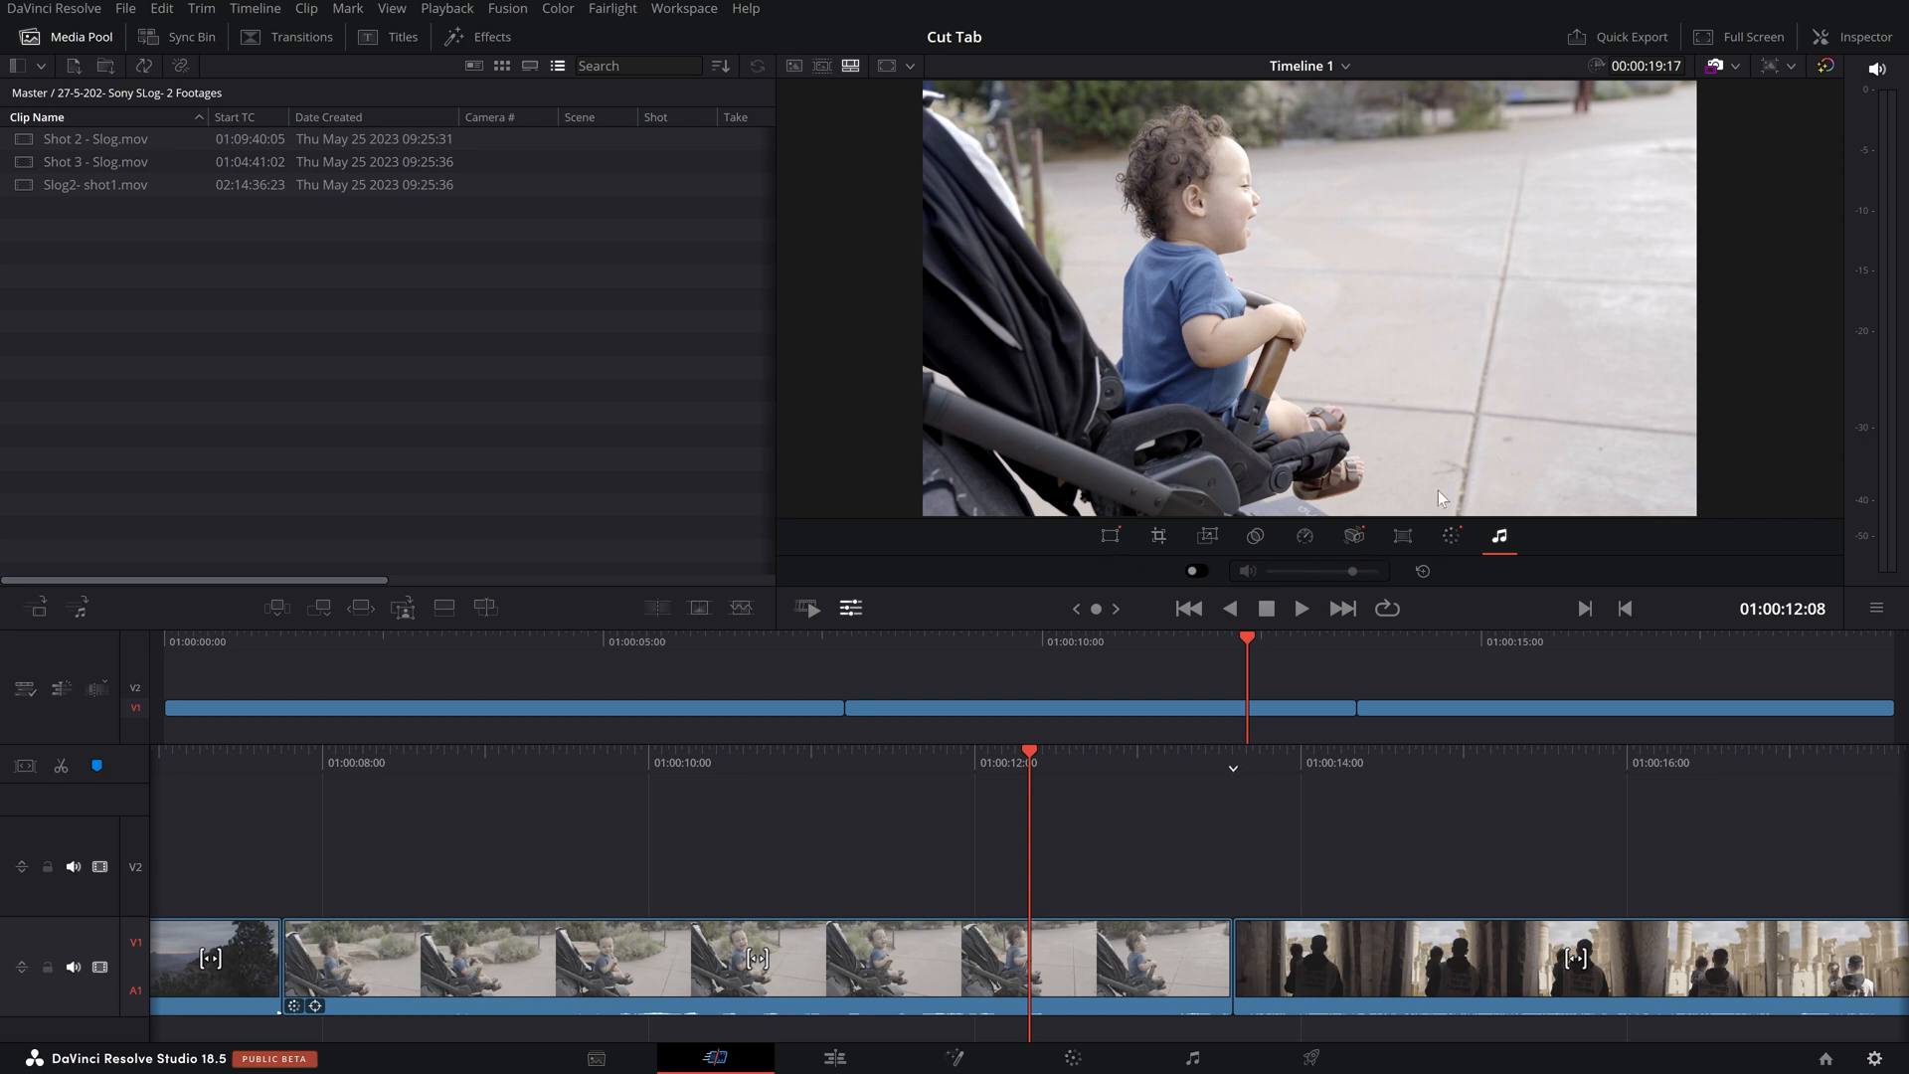
pyautogui.click(1355, 536)
pyautogui.click(1112, 537)
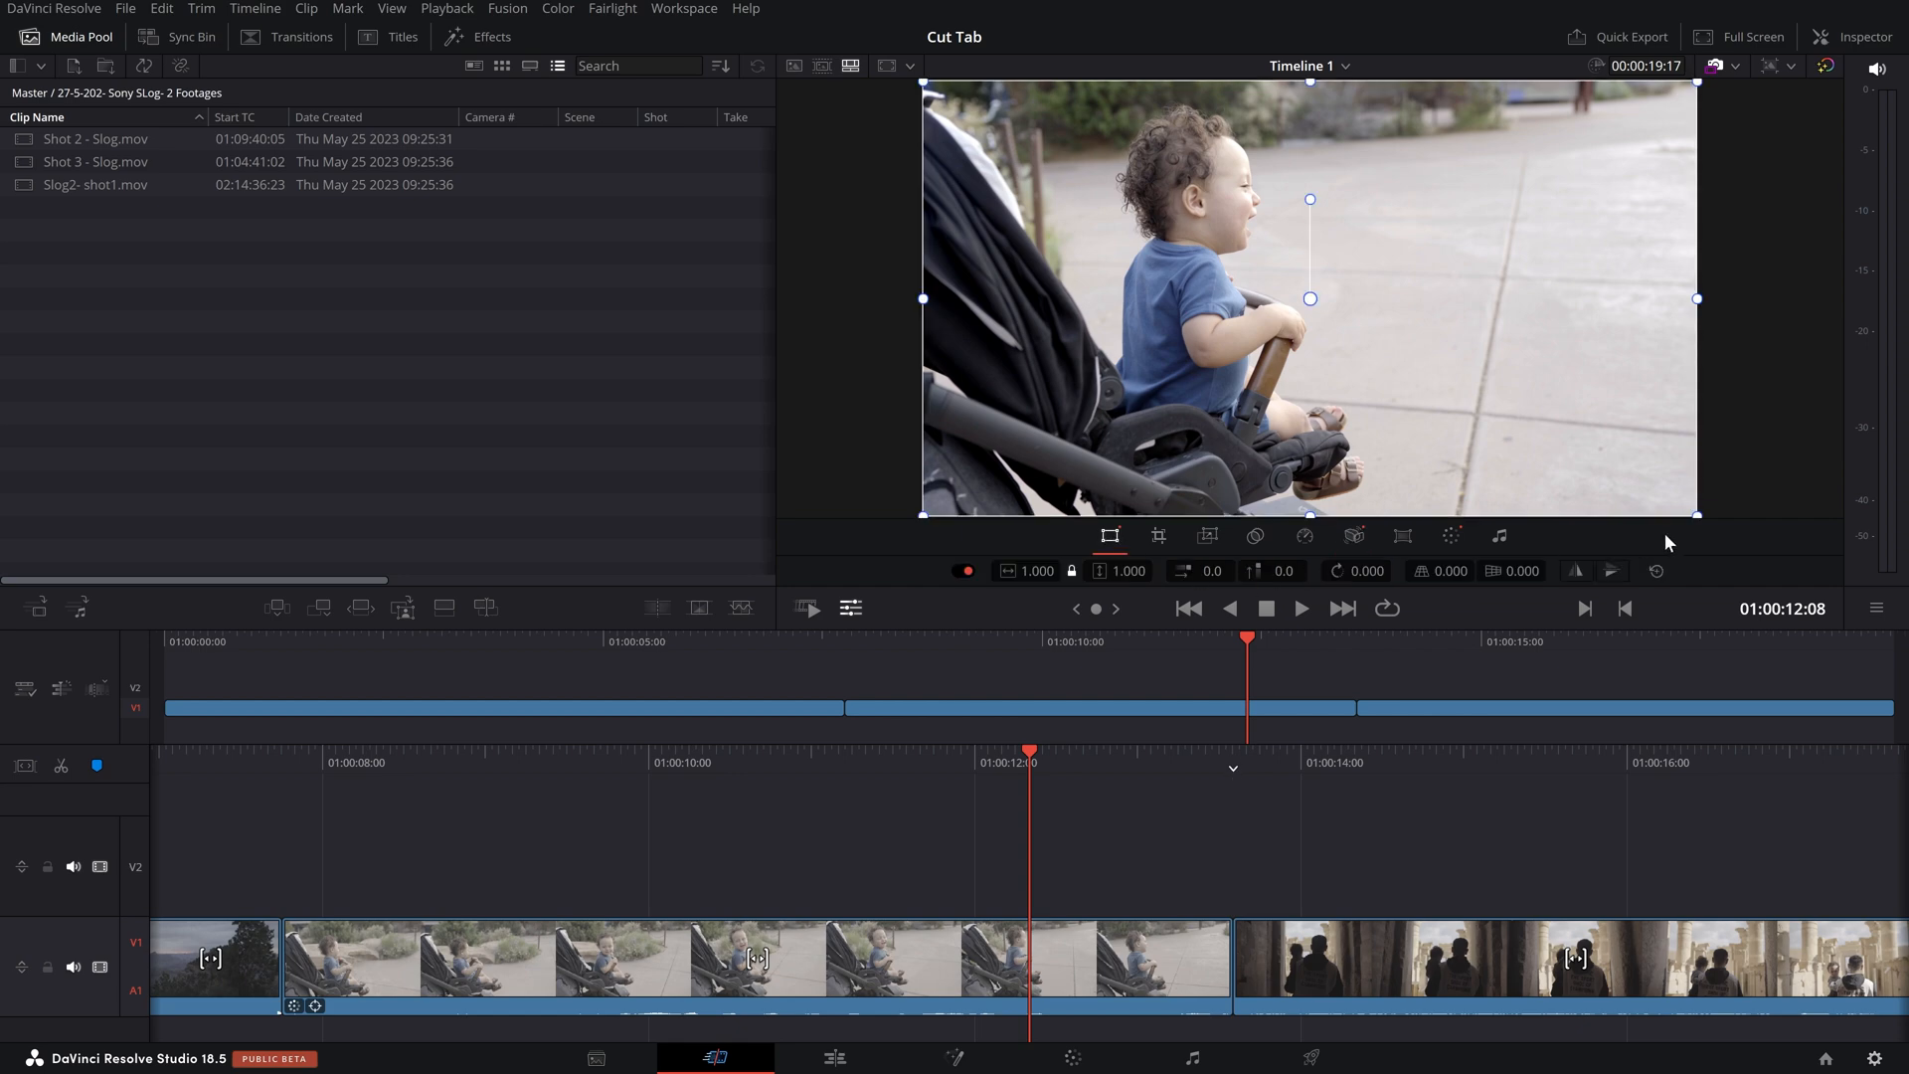